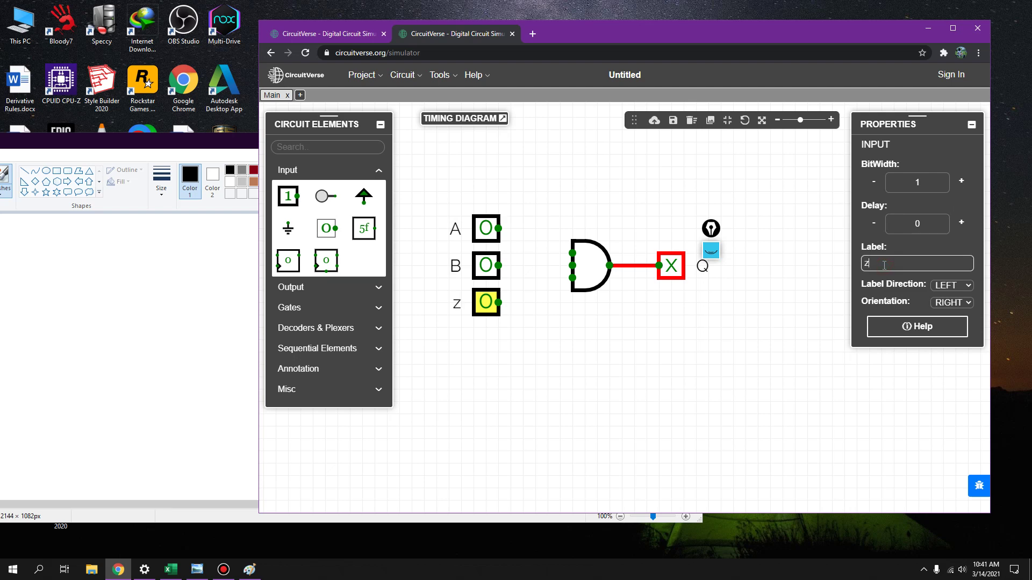
- Set the label of the third circuit input, below B, to C
key("BackSpace")
type("C")
left_click(682, 346)
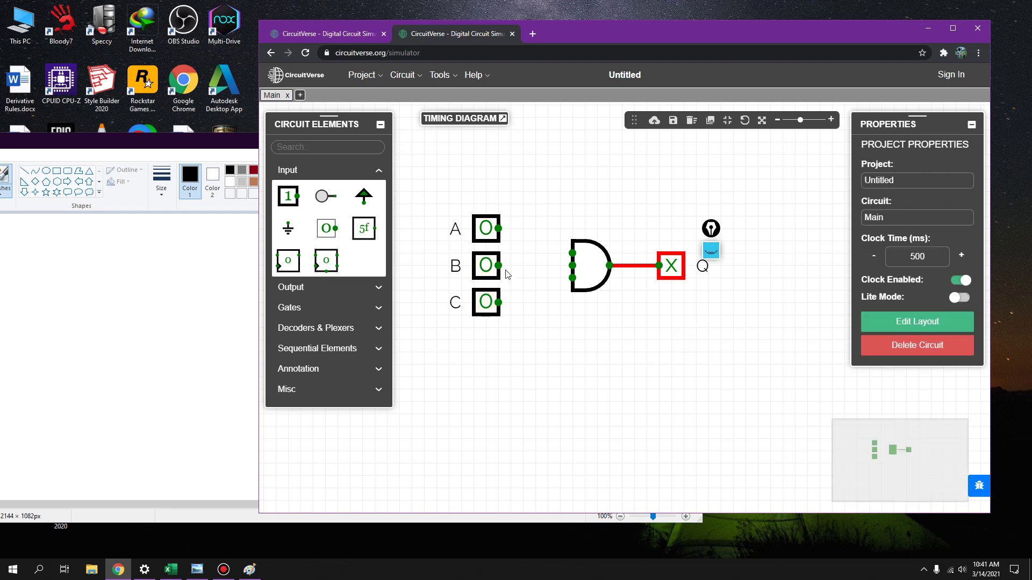
- Wire circuit inputs A, B and C to the three input terminals of the AND gate, in order from top to bottom
left_click_drag(499, 228, 573, 252)
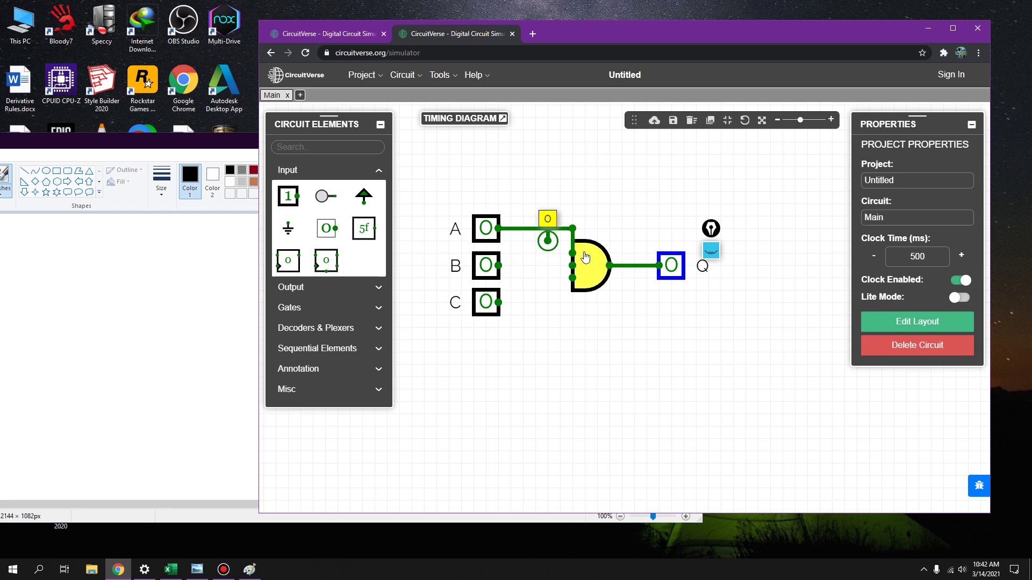
key("ctrl+z")
left_click_drag(572, 253, 499, 214)
scroll(548, 242, "down", 1)
left_click_drag(499, 250, 575, 253)
left_click_drag(498, 288, 572, 270)
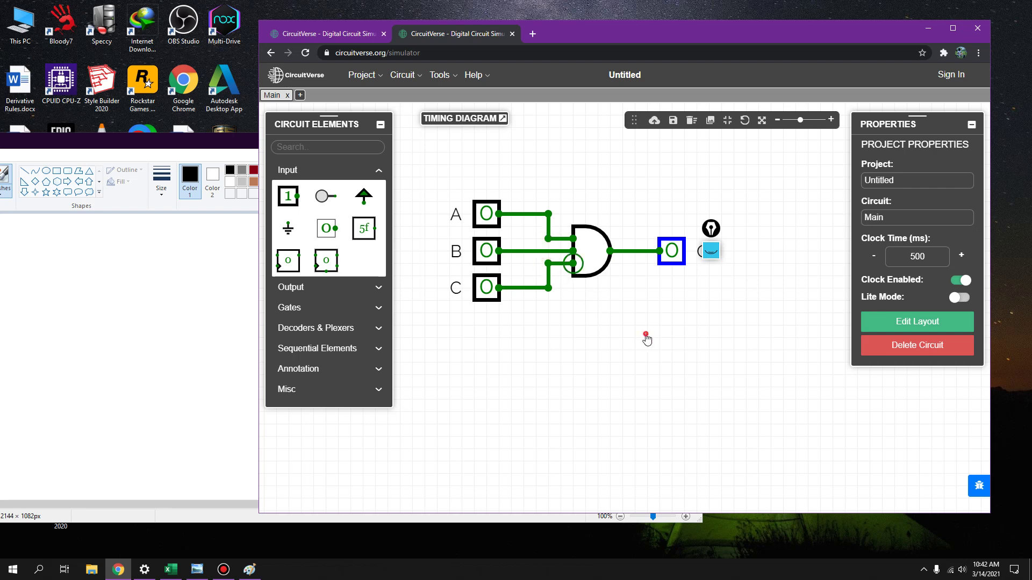
left_click(646, 339)
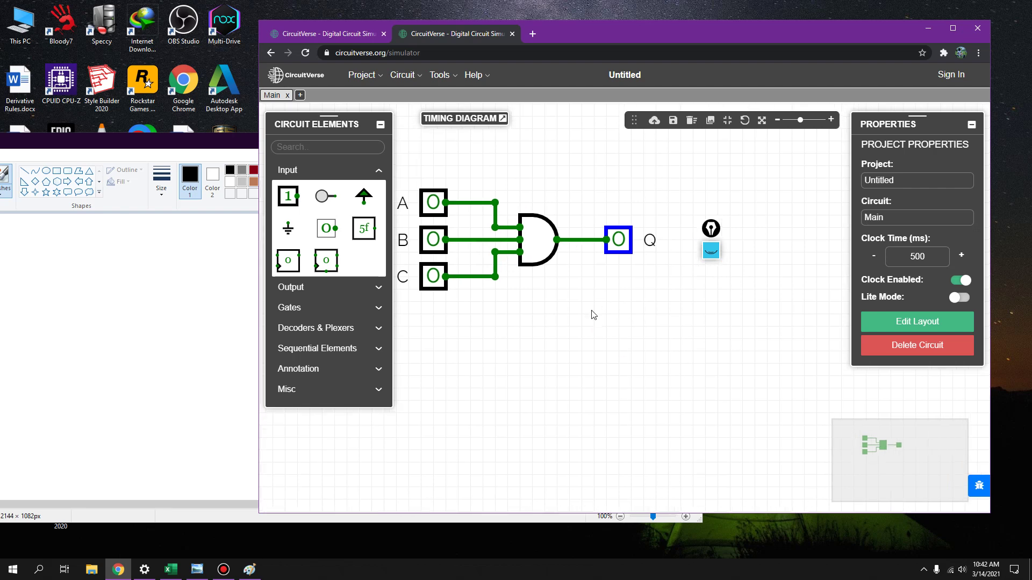
- Switch to Paint and handwrite the equation 2ⁿ = 2³ on the blank canvas
left_click(171, 568)
left_click(248, 570)
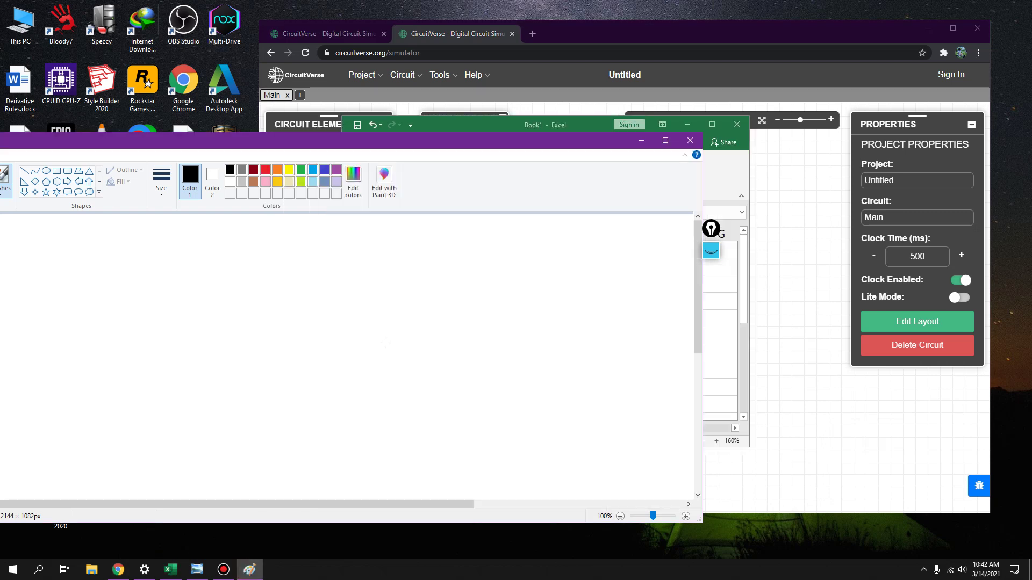
mouse_move(145, 305)
left_mouse_down()
mouse_move(169, 304)
mouse_move(173, 335)
left_mouse_up()
mouse_move(180, 295)
left_mouse_down()
mouse_move(207, 306)
mouse_move(253, 318)
left_mouse_up()
left_click_drag(313, 306, 341, 350)
mouse_move(365, 289)
left_mouse_down()
mouse_move(384, 293)
mouse_move(366, 304)
left_mouse_up()
- Handwrite the expansion = 2 × 2 × 2 and the result = 8 below the equation
left_click_drag(246, 391, 271, 400)
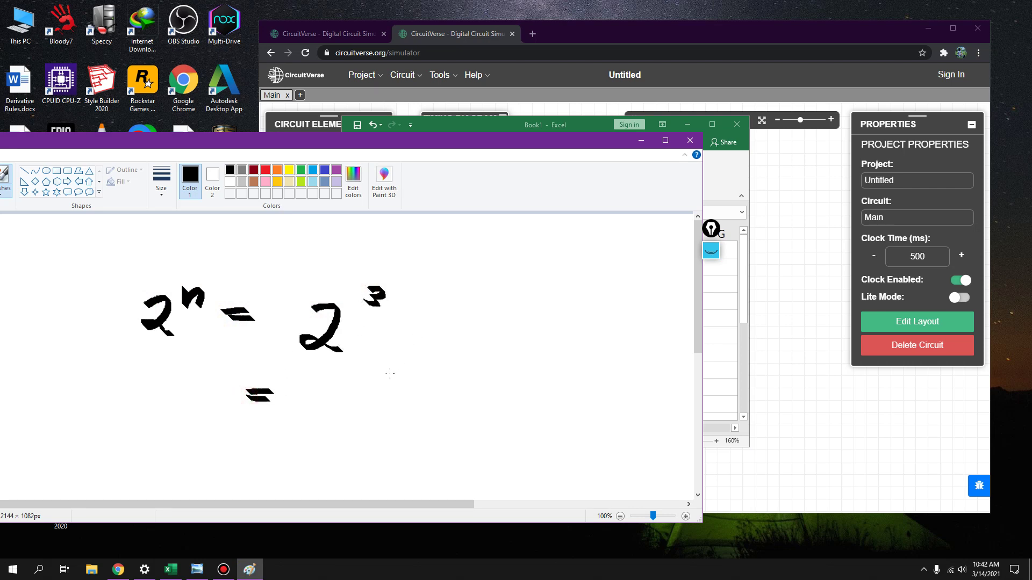
mouse_move(327, 383)
left_mouse_down()
mouse_move(311, 401)
mouse_move(299, 395)
mouse_move(335, 411)
left_mouse_up()
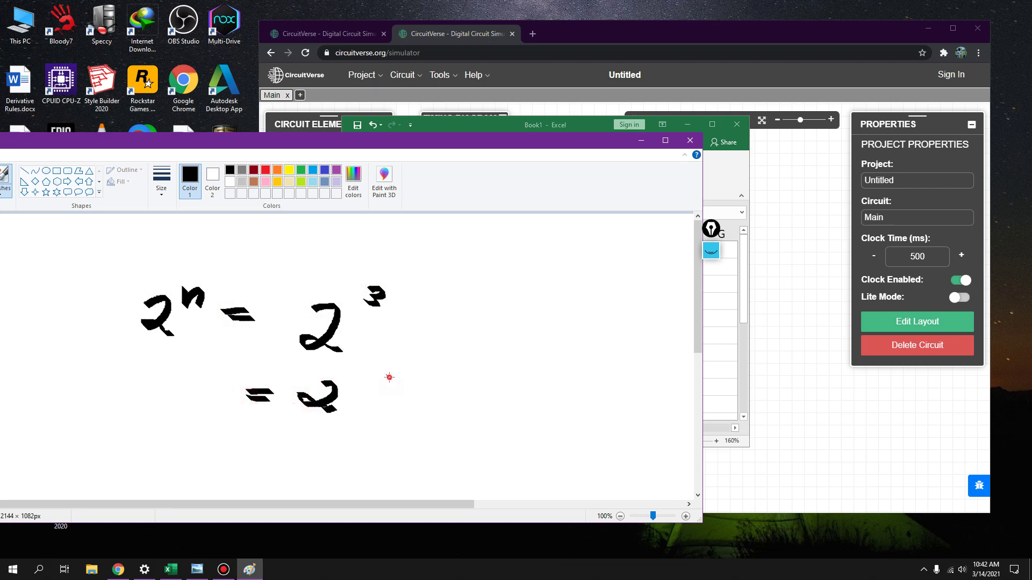
left_click_drag(371, 370, 393, 396)
mouse_move(389, 374)
left_mouse_down()
mouse_move(369, 396)
mouse_move(446, 407)
left_mouse_up()
mouse_move(482, 392)
left_mouse_down()
mouse_move(498, 378)
mouse_move(465, 403)
left_mouse_up()
left_click_drag(473, 375, 500, 409)
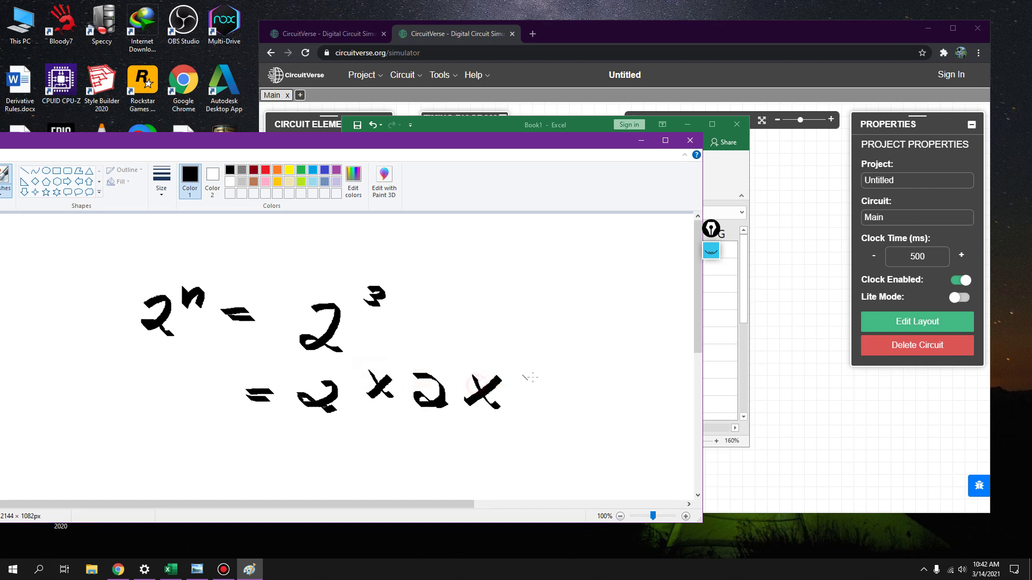
mouse_move(533, 379)
left_mouse_down()
mouse_move(534, 395)
mouse_move(572, 412)
left_mouse_up()
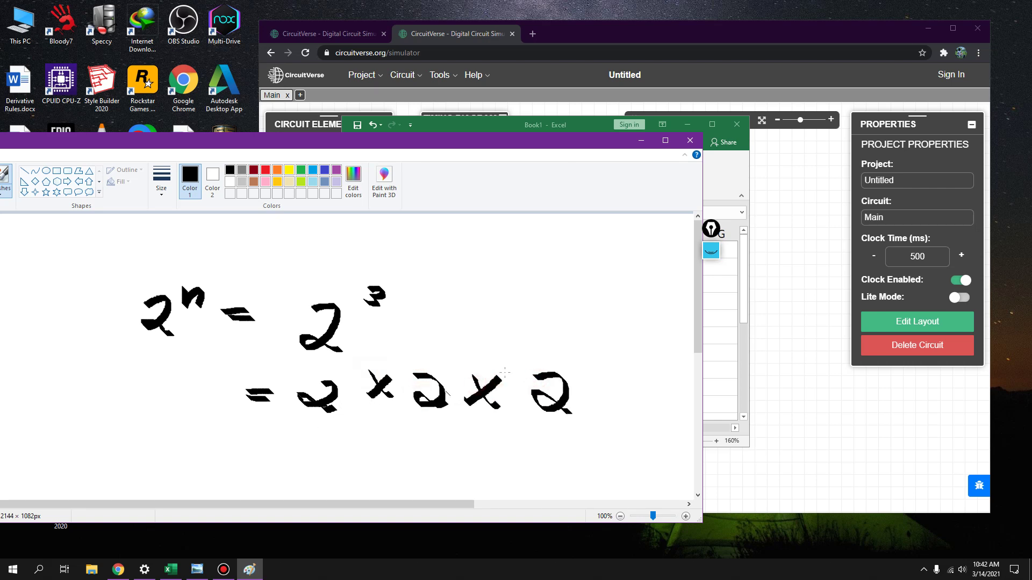
left_click_drag(250, 451, 277, 462)
mouse_move(336, 435)
left_mouse_down()
mouse_move(340, 449)
mouse_move(326, 460)
left_mouse_up()
- Switch to the Excel truth table and clear the Q column in C1:C5
left_click(719, 387)
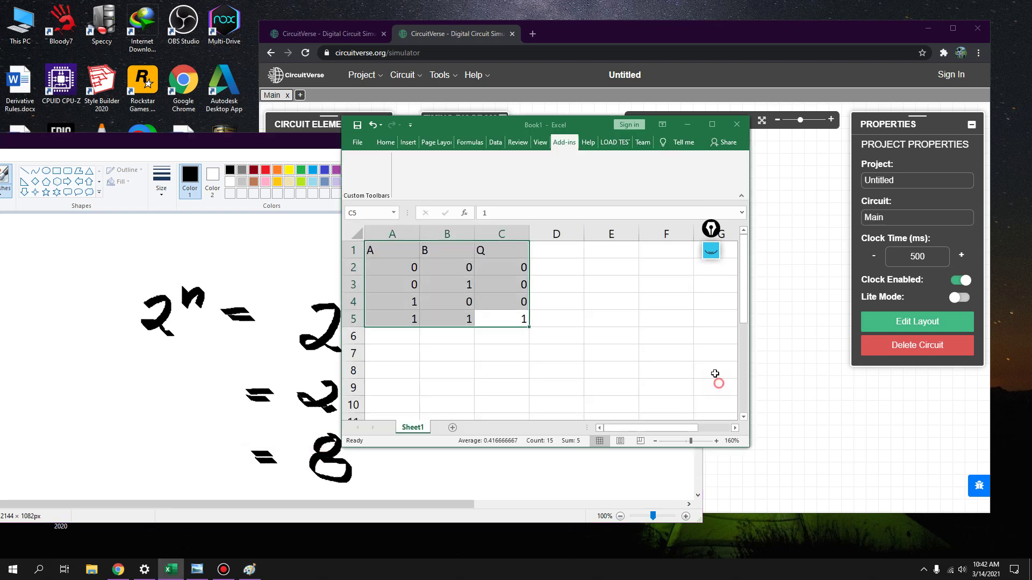
left_click(486, 387)
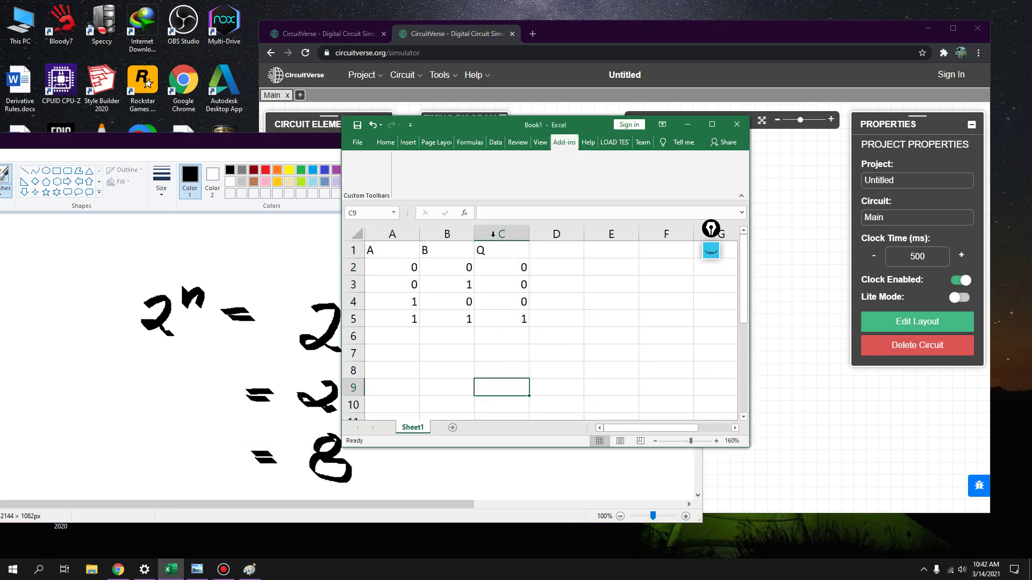
left_click_drag(530, 123, 523, 98)
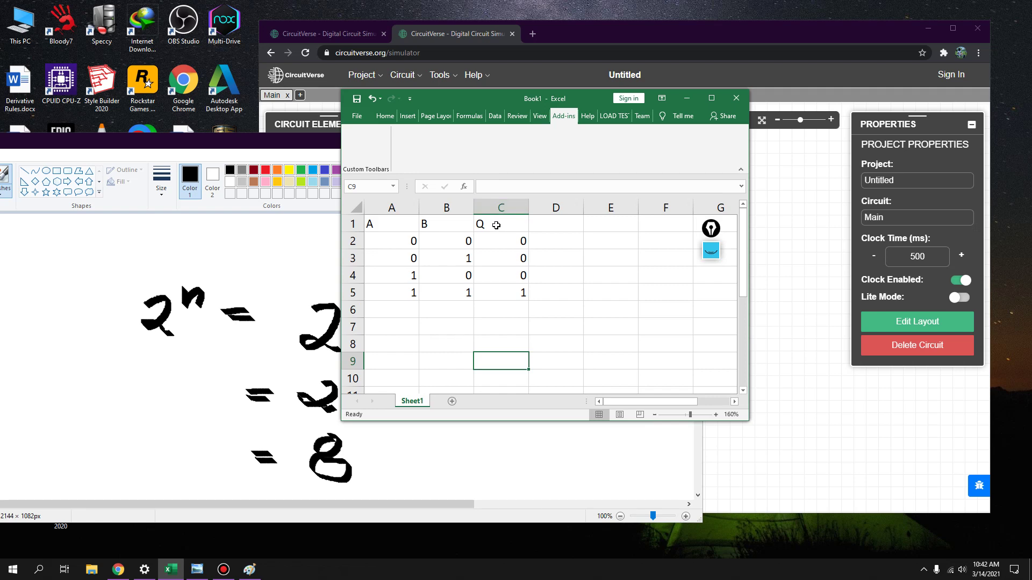
left_click(495, 226)
left_click_drag(495, 226, 519, 291)
key("Delete")
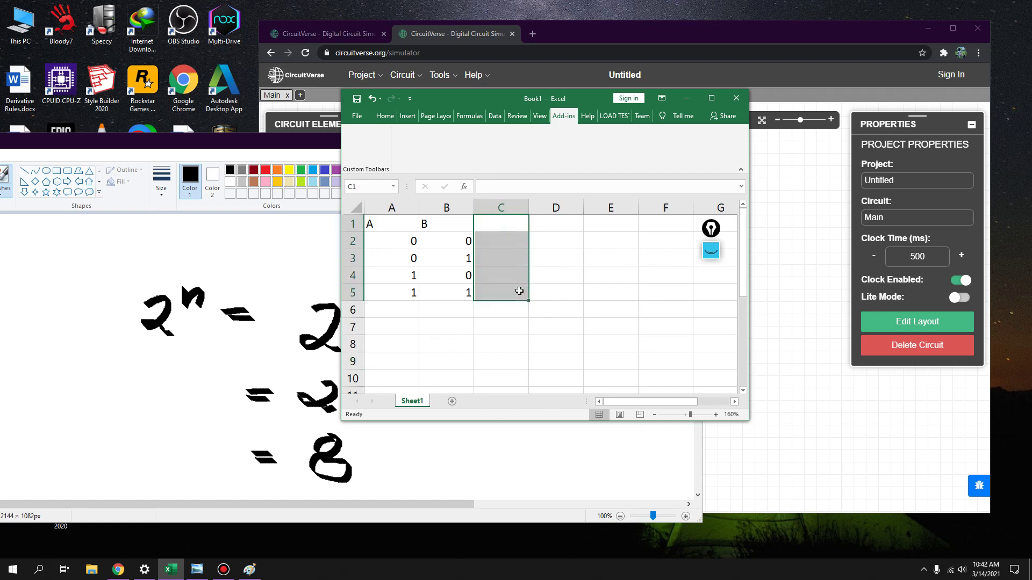
- Enter the header C in cell C1 and the header Q in cell D1
left_click(524, 226)
type("C")
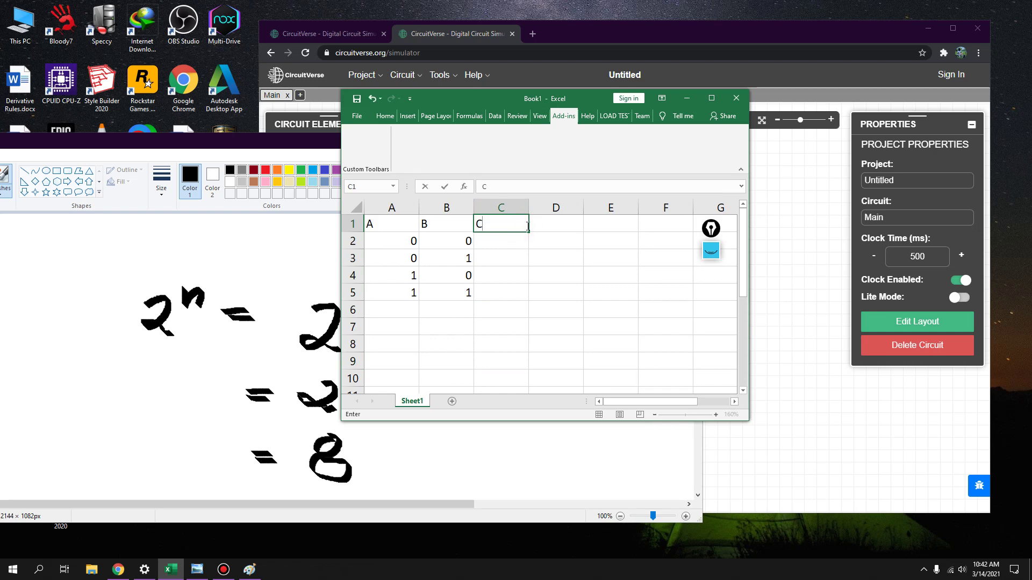
left_click(544, 226)
type("Q")
left_click(578, 273)
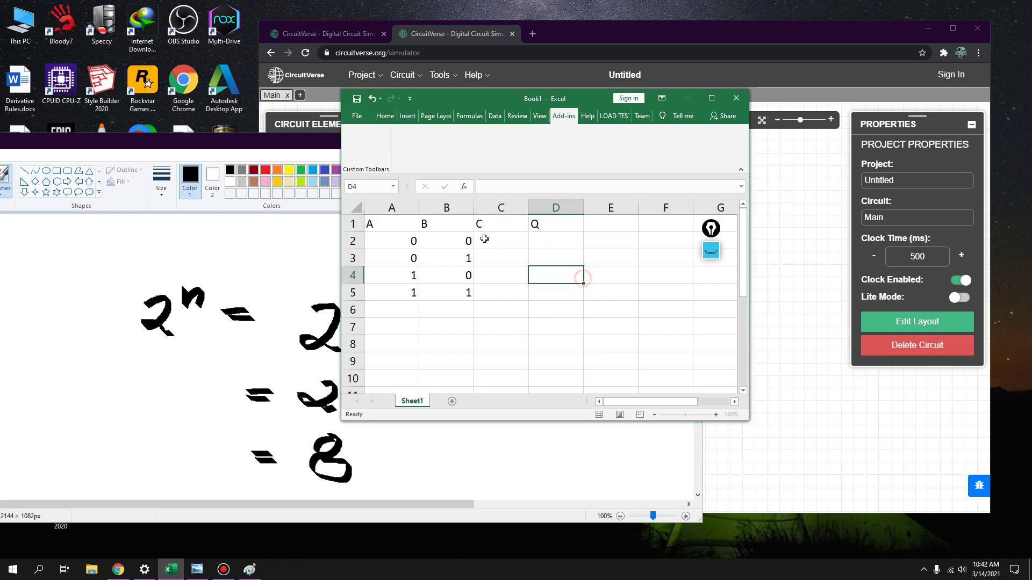
- Clear the old A and B values in cells A2:B5
left_click_drag(399, 236, 457, 284)
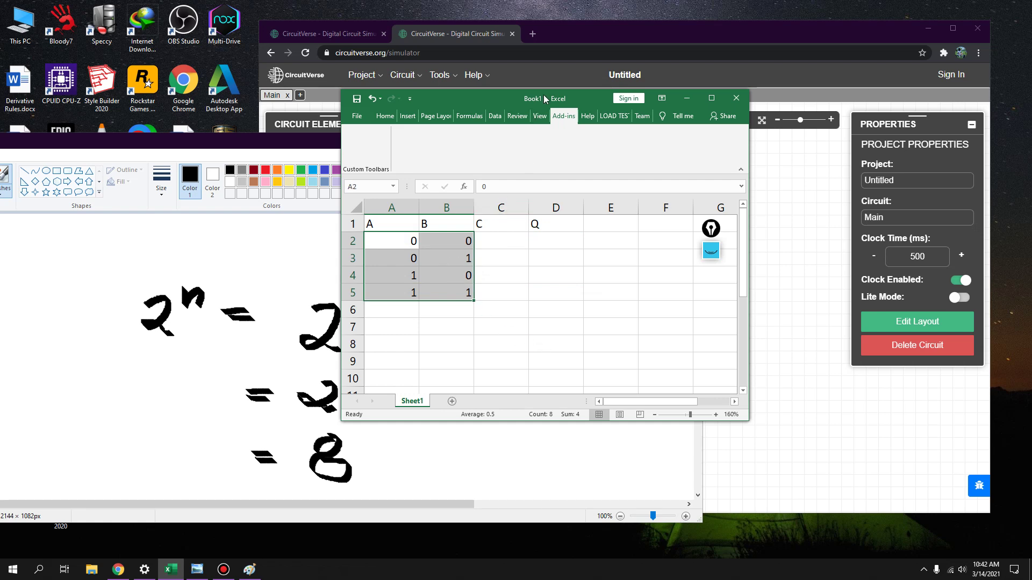
left_click_drag(548, 97, 573, 83)
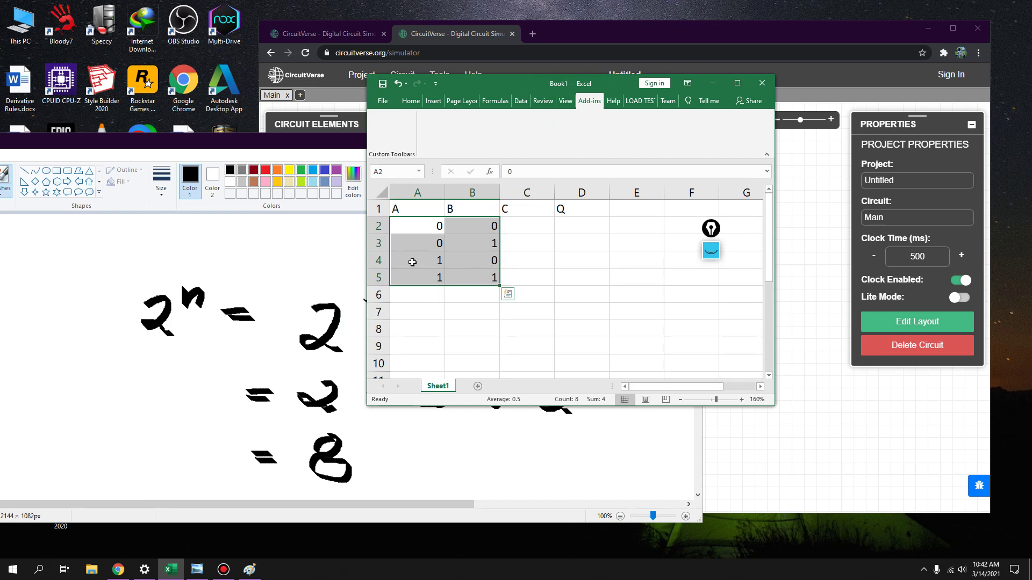
key("Delete")
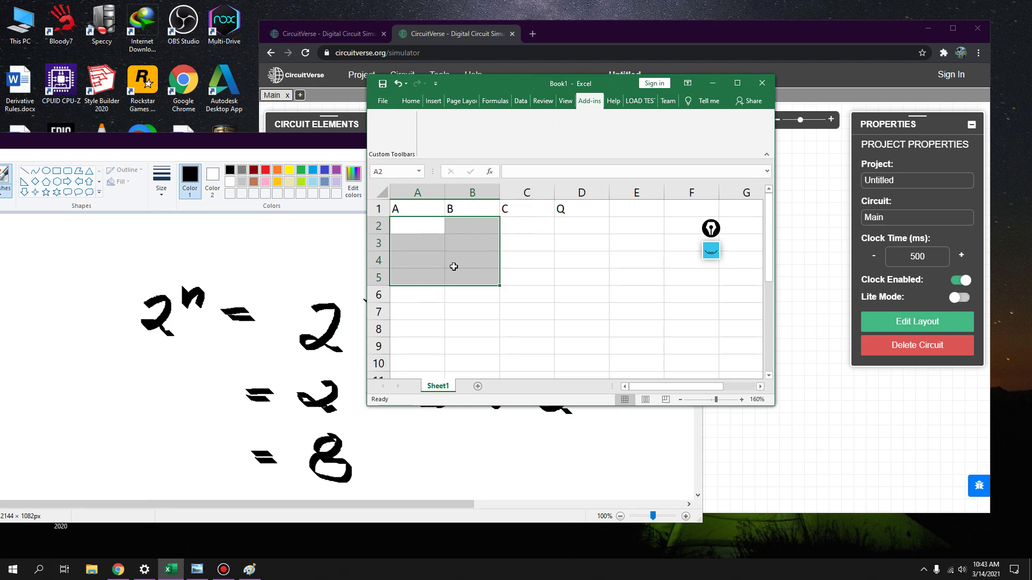
- Fill the first four rows of column A, cells A2 to A5, with 0
left_click(430, 222)
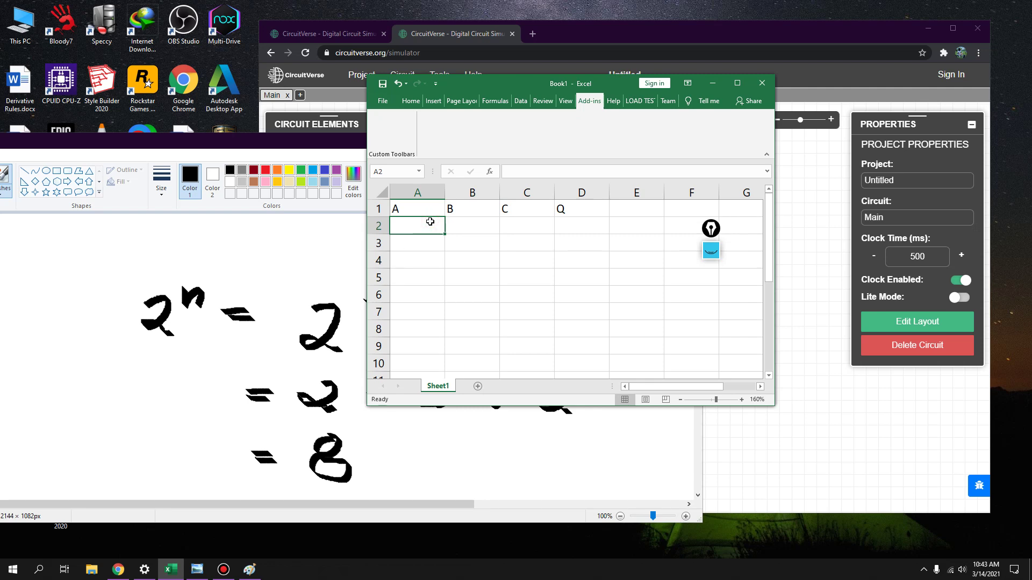
type("00")
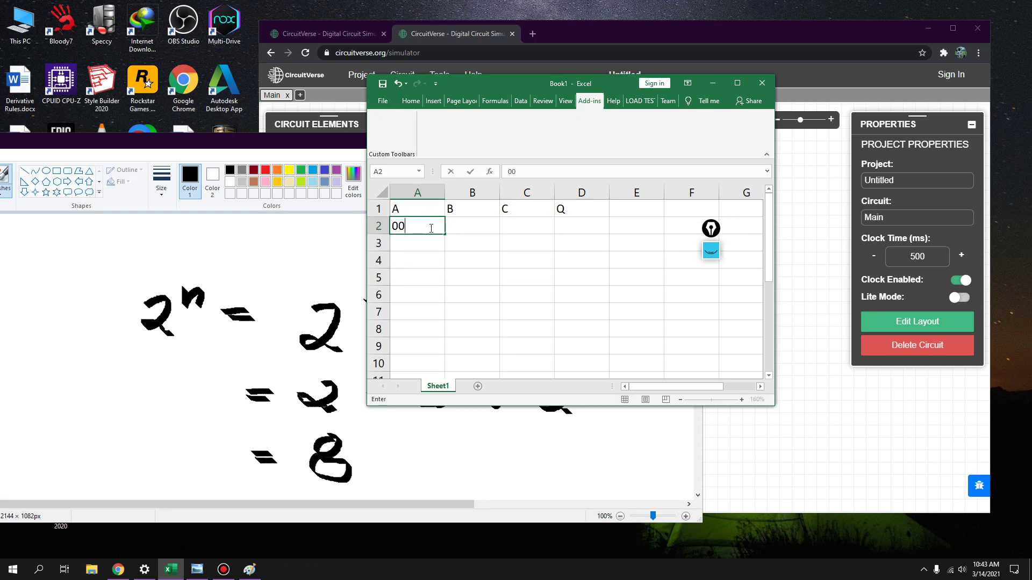
left_click(426, 247)
type("0")
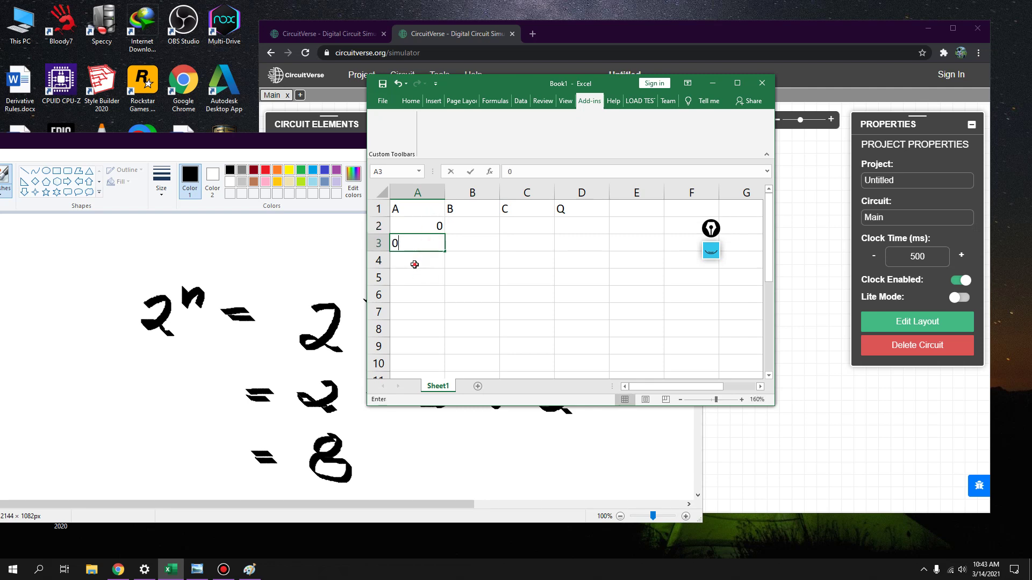
left_click(414, 262)
type("0")
left_click(414, 280)
type("0")
- Fill the last four rows of column A, cells A6 to A9, with 1
left_click(417, 298)
type("1")
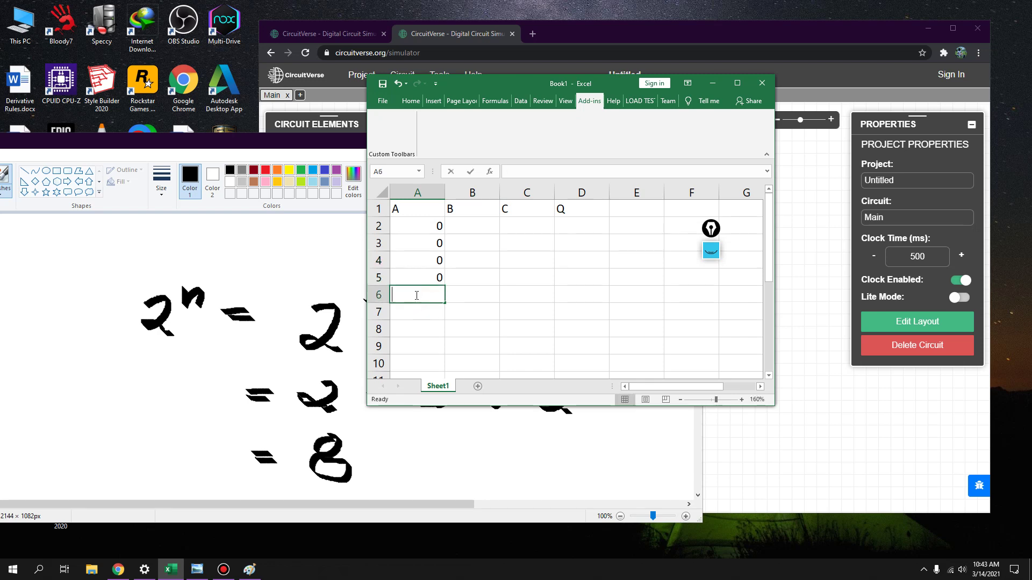
left_click(412, 313)
type("1")
left_click(411, 331)
type("1")
left_click(414, 347)
type("1")
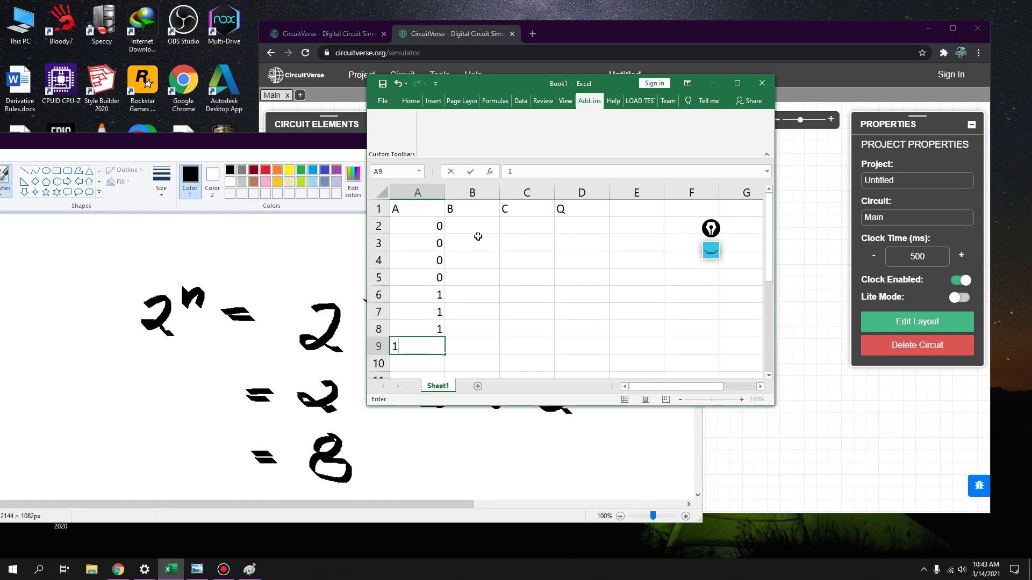
- Enter 0, 0, 1, 1 in cells B2 to B5 of column B
left_click(479, 225)
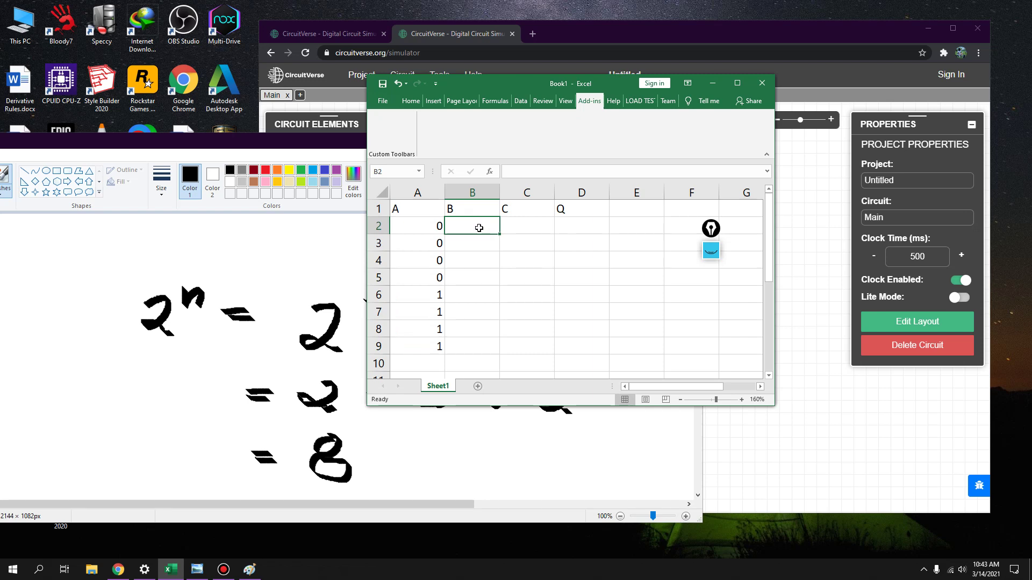
type("0")
left_click(472, 243)
type("0")
left_click(476, 261)
type("1")
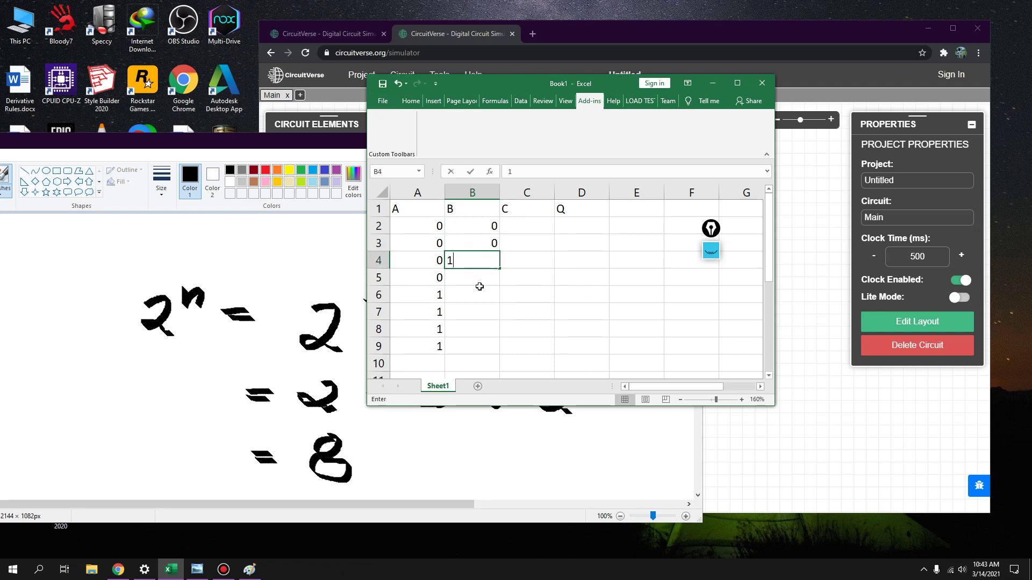
left_click(480, 288)
type("1")
- Enter 0, 0, 1, 1 in cells B6 to B9 to complete column B
left_click(476, 297)
type("0")
left_click(473, 314)
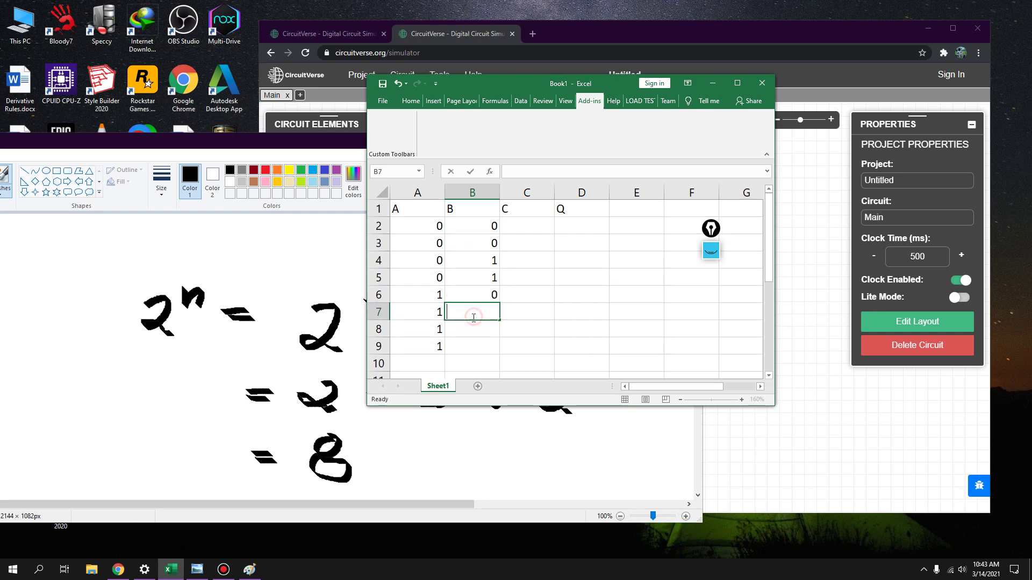
type("0")
left_click(471, 330)
type("1")
left_click(472, 348)
type("1")
- Enter alternating values 0, 1, 0, 1 in cells C2 to C5 of column C
left_click(544, 229)
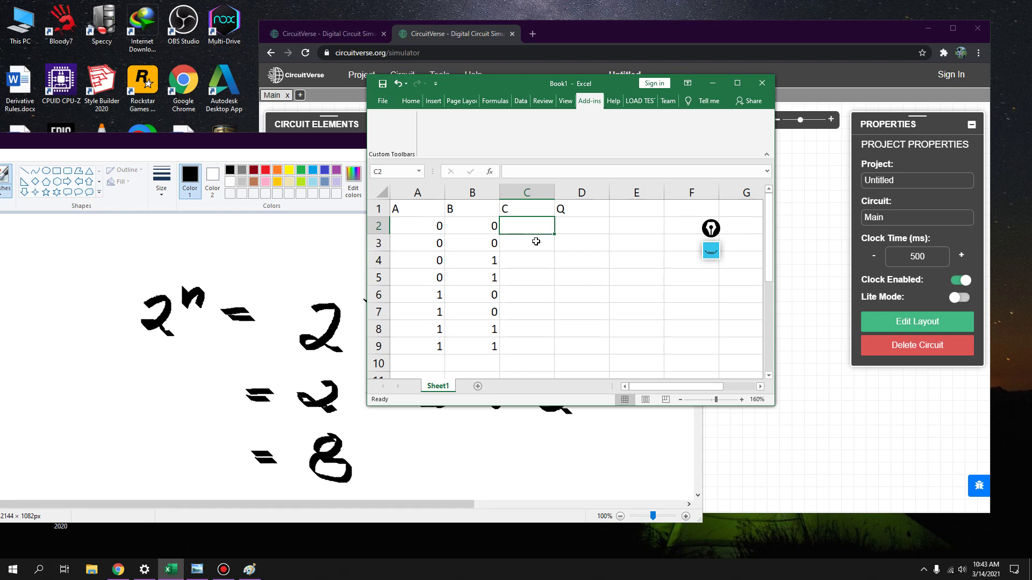
left_click(495, 244)
left_click(541, 228)
type("0")
left_click(540, 239)
type("1")
left_click(537, 261)
type("0")
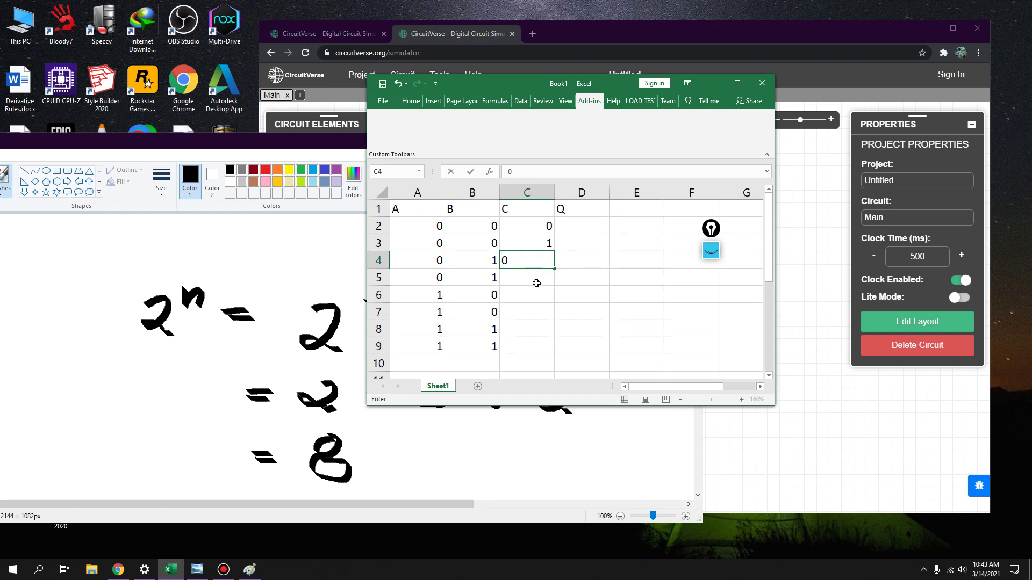
left_click(535, 282)
type("1")
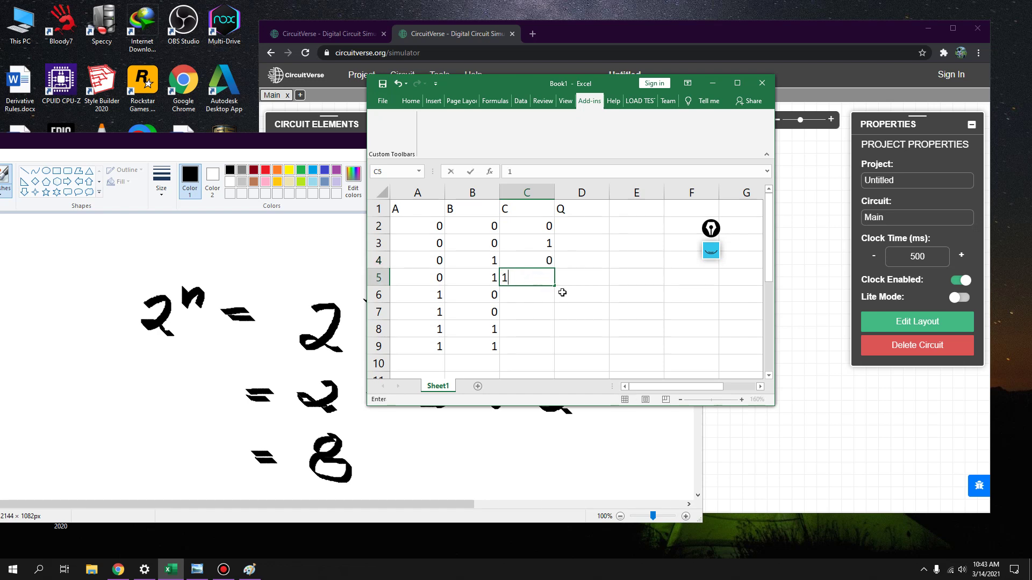
- Enter alternating values 0, 1, 0, 1 in cells C6 to C9 to complete column C
left_click(531, 295)
type("0")
left_click(538, 314)
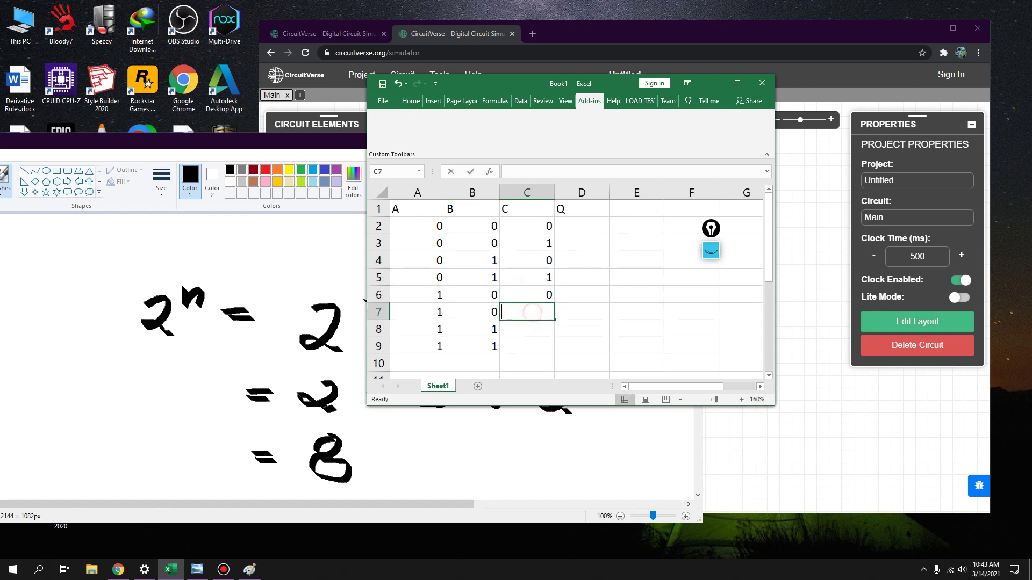
type("1")
left_click(541, 333)
type("0")
left_click(543, 344)
type("`")
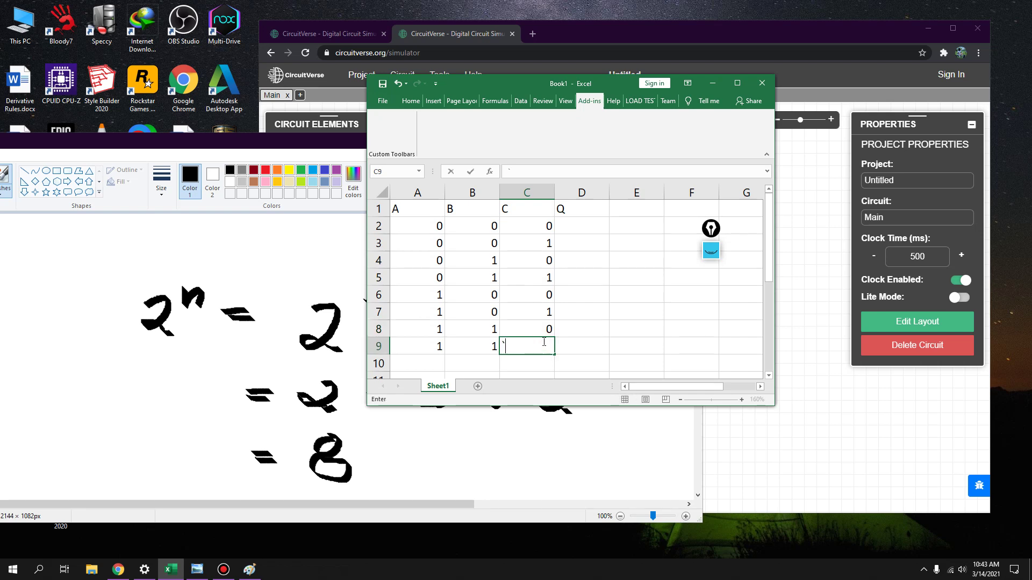
left_click(596, 319)
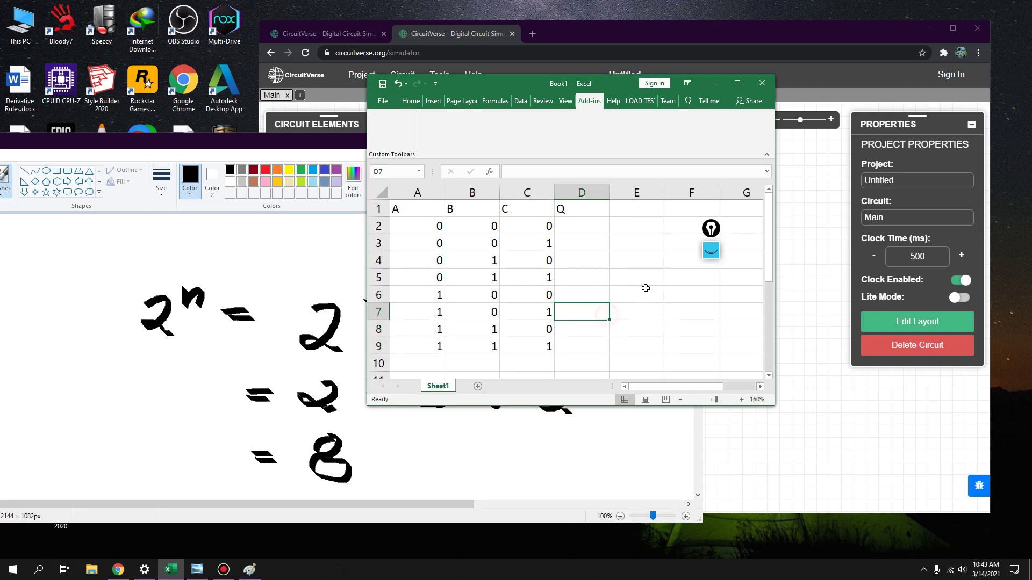
- Review the input combinations for A, B and C in rows 2 to 9 of the truth table
left_click_drag(581, 85, 525, 77)
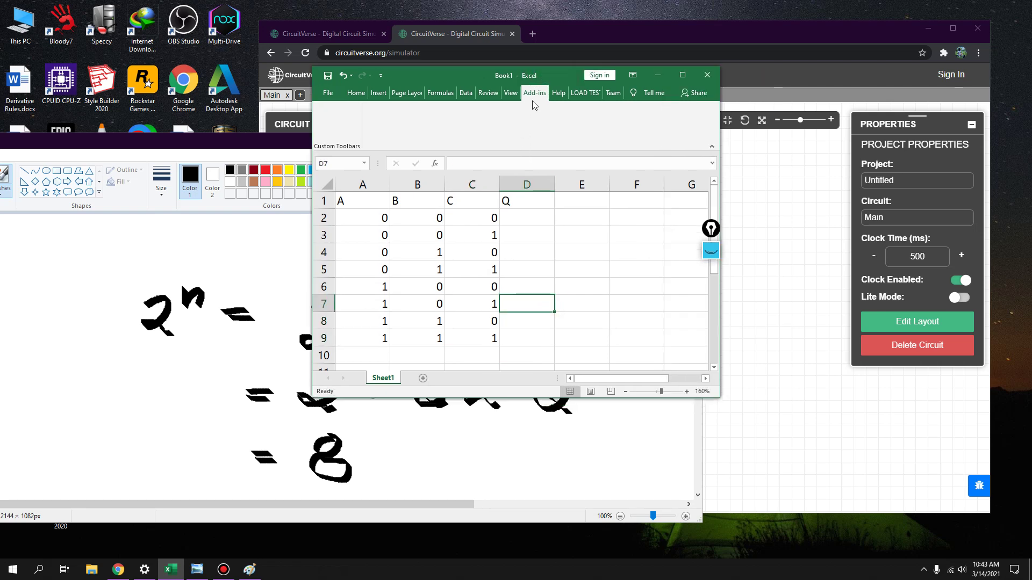
left_click(381, 220)
left_click(417, 221)
left_click(479, 221)
left_click(364, 232)
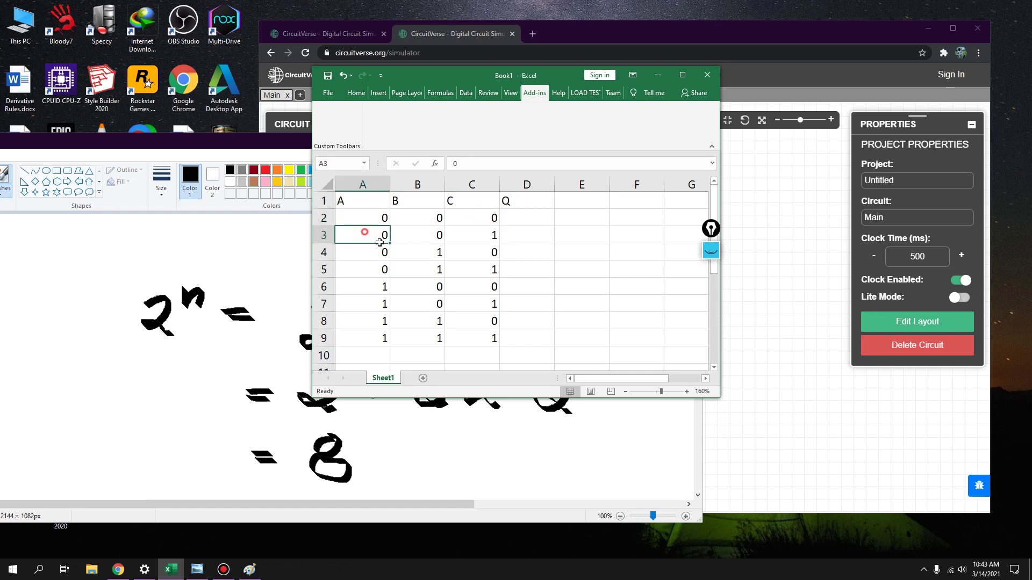
left_click_drag(380, 243, 477, 330)
left_click(443, 367)
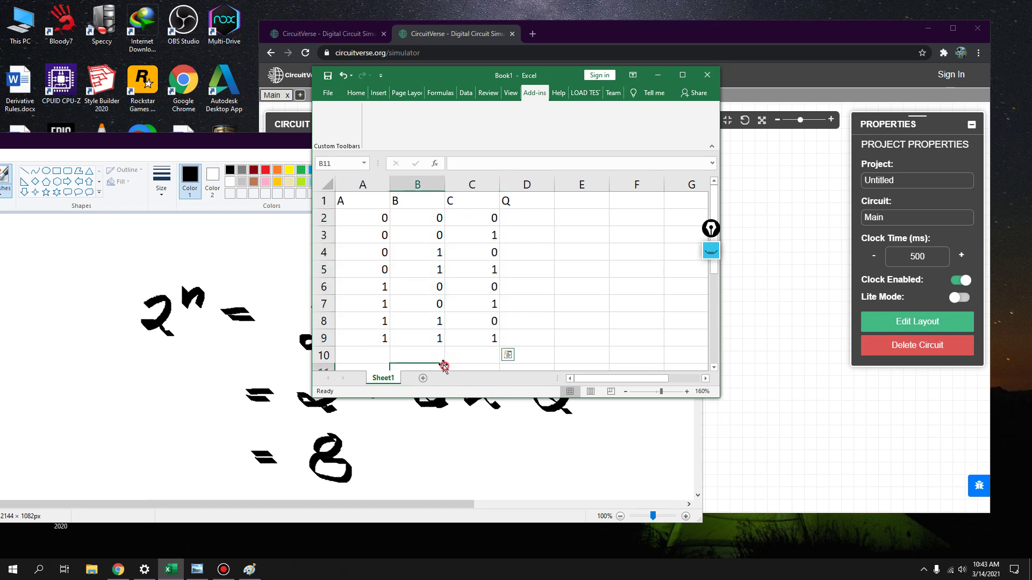
- Check the AND gate circuit in CircuitVerse, return to the Excel truth table and enter 0 for Q in cell D2
left_click(401, 333)
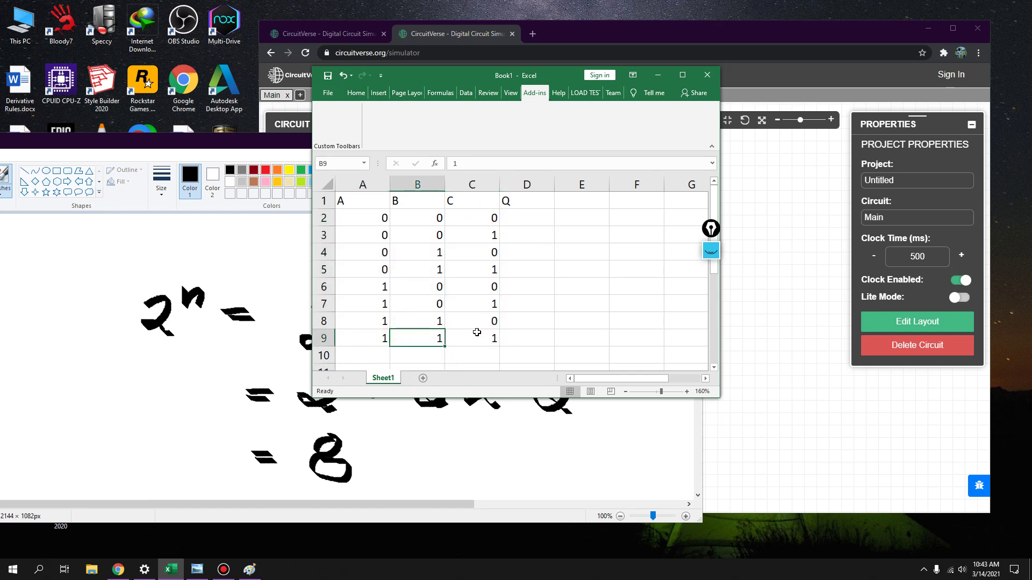
left_click(521, 221)
left_click(778, 214)
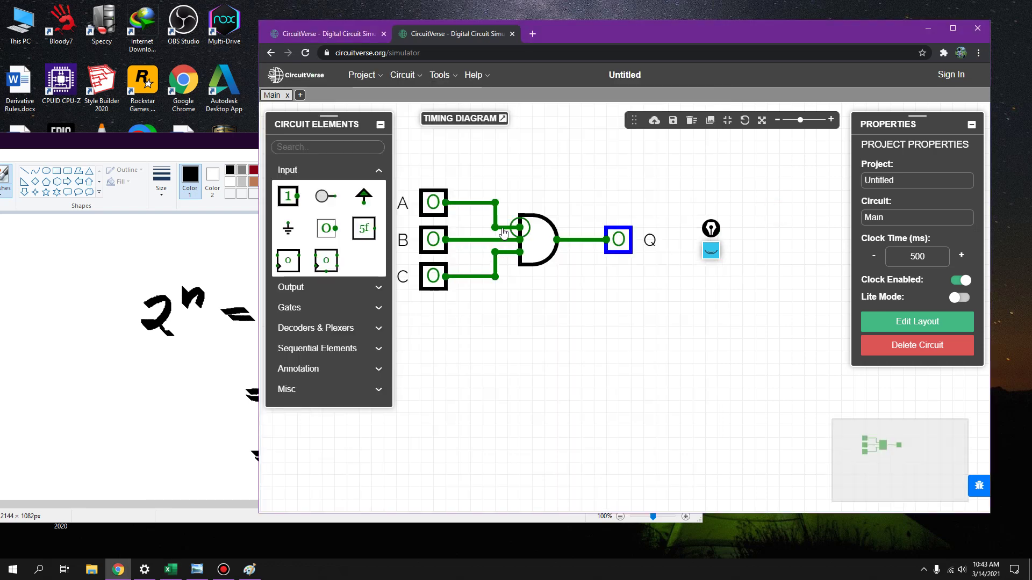
left_click(244, 572)
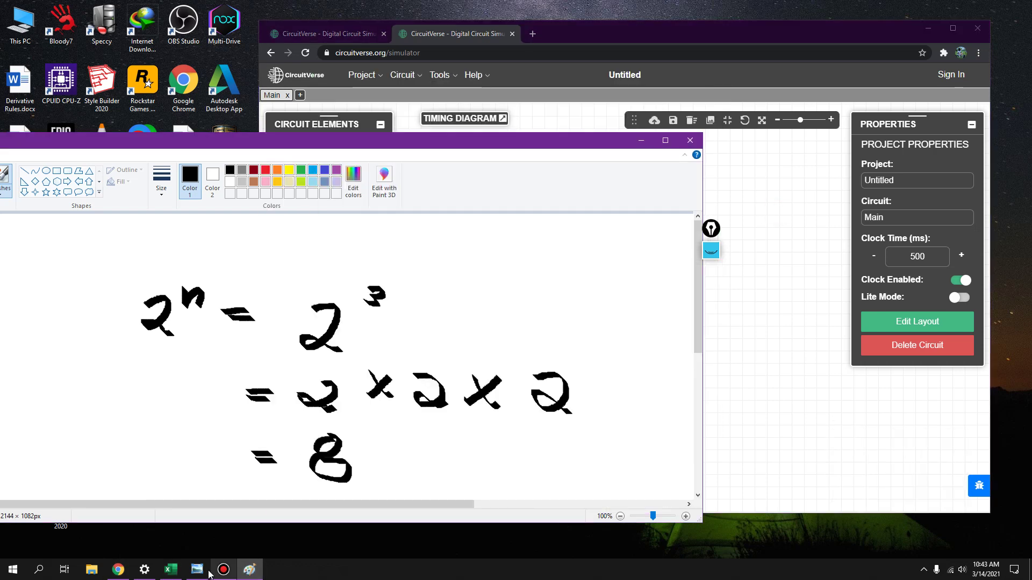
left_click(171, 570)
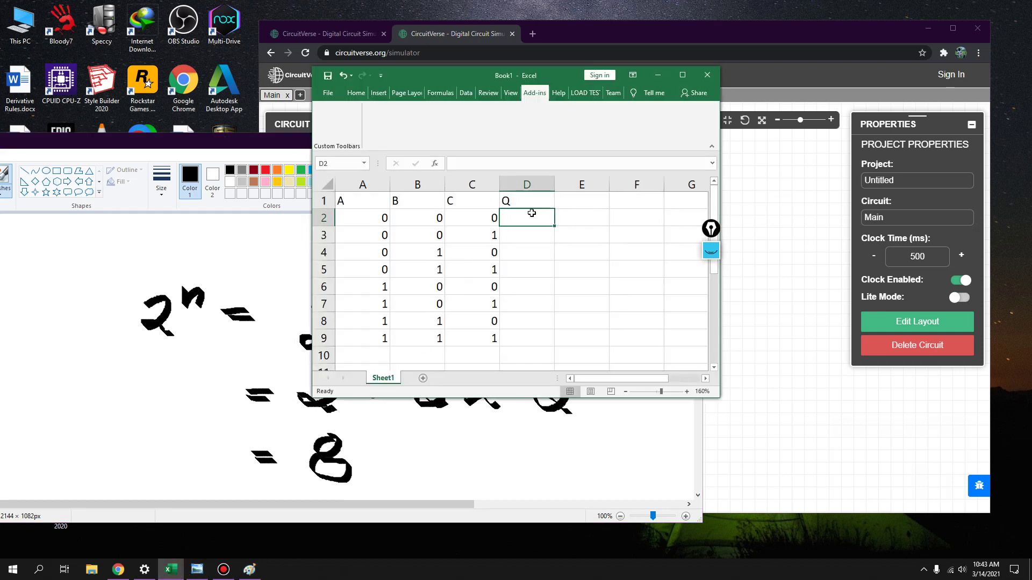
type("0")
key("Return")
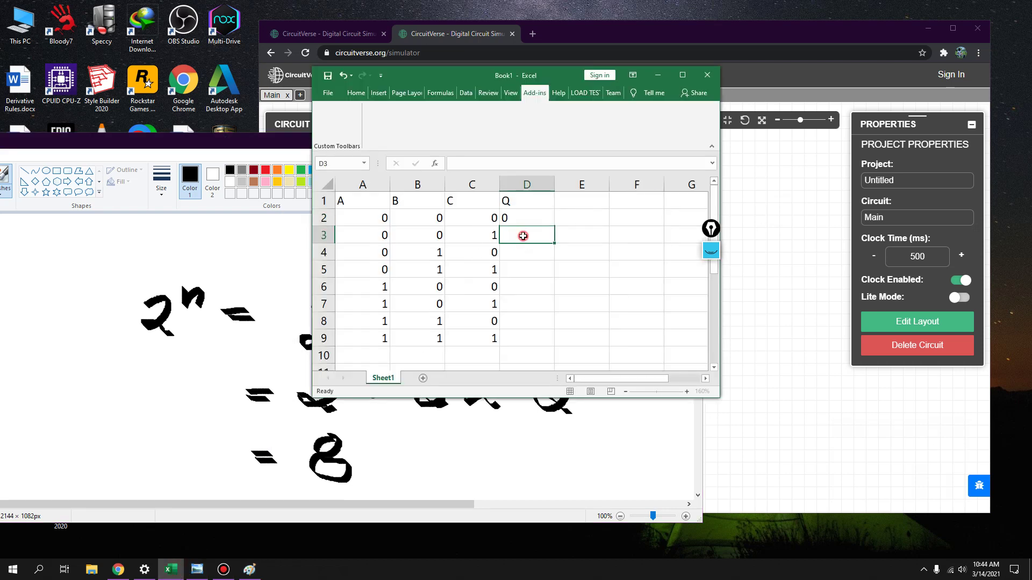
- Compare the inputs in rows 2 and 3 of the truth table and enter 0 for Q in cell D3
left_click(403, 237)
left_click(379, 237)
left_click(472, 215)
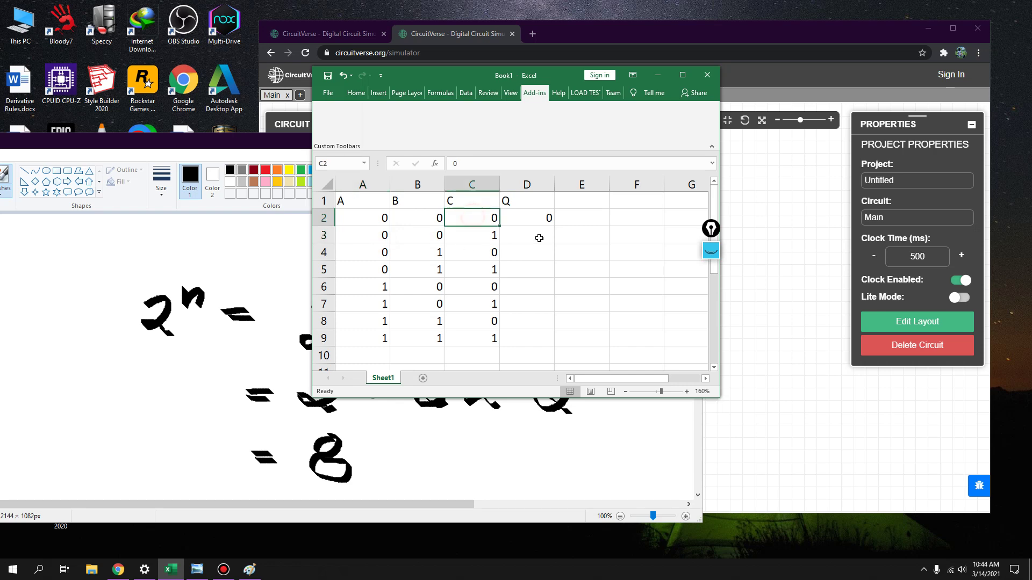
left_click(538, 236)
type("0")
left_click(371, 235)
left_click(438, 234)
left_click(562, 255)
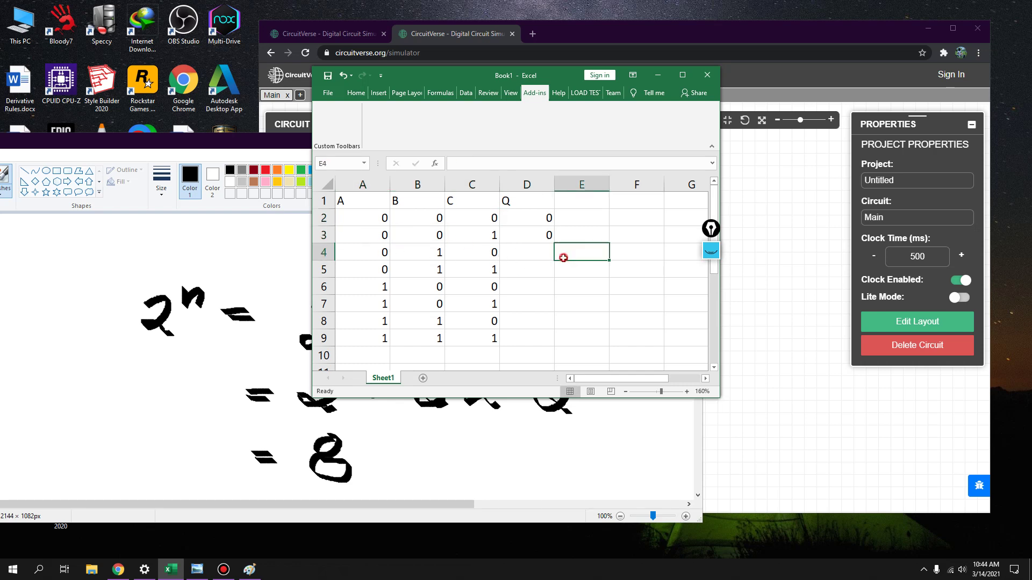
- Enter 0 for Q in cells D4, D5 and D6 of the truth table
left_click(531, 253)
type("0")
left_click(505, 270)
type("0")
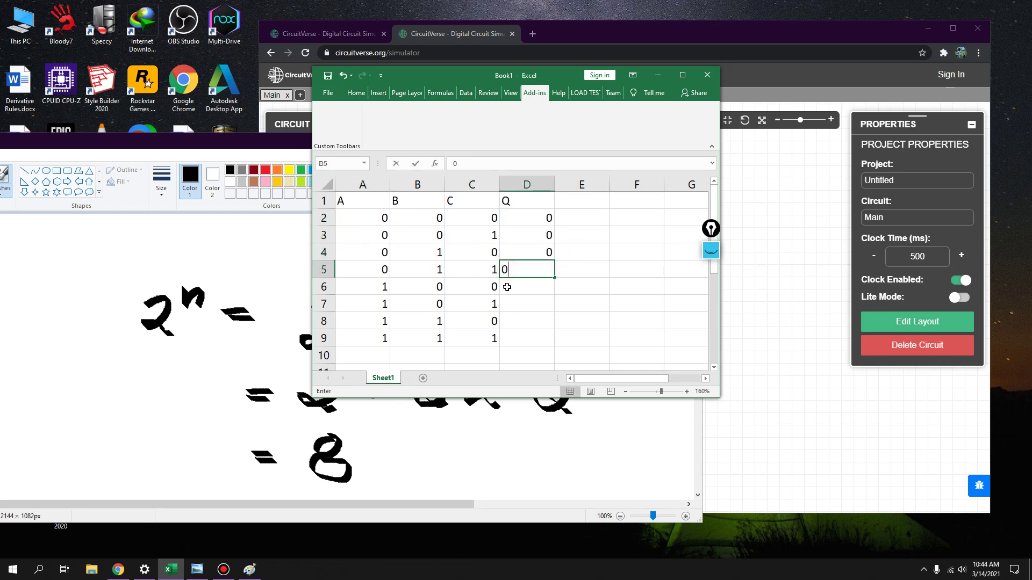
left_click(512, 286)
type("0")
- Complete column Q with 0 in cells D7 and D8 and 1 in cell D9, and select D2 to D9
left_click(531, 307)
type("0")
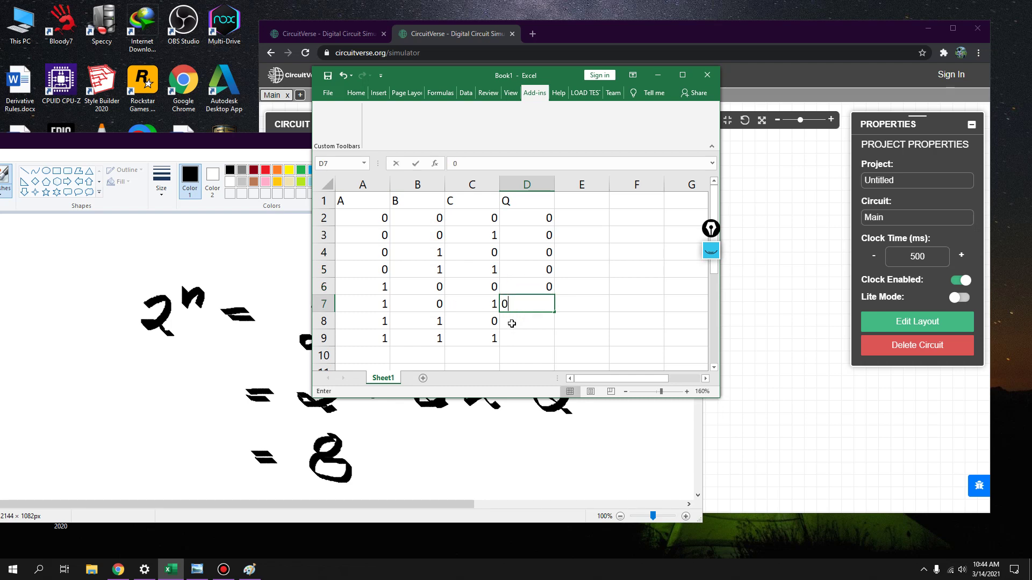
left_click(509, 321)
type("0")
left_click(511, 340)
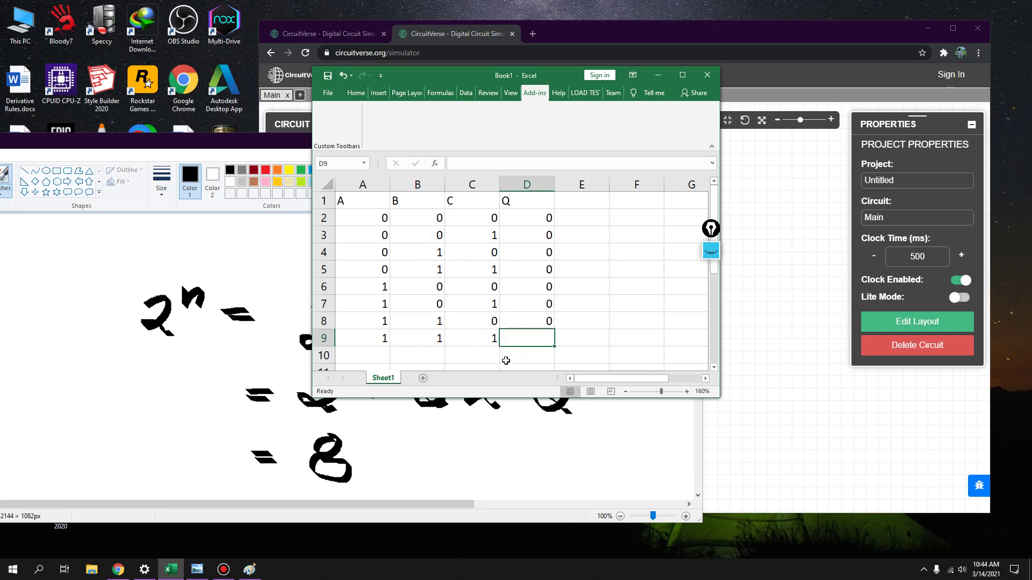
type("1")
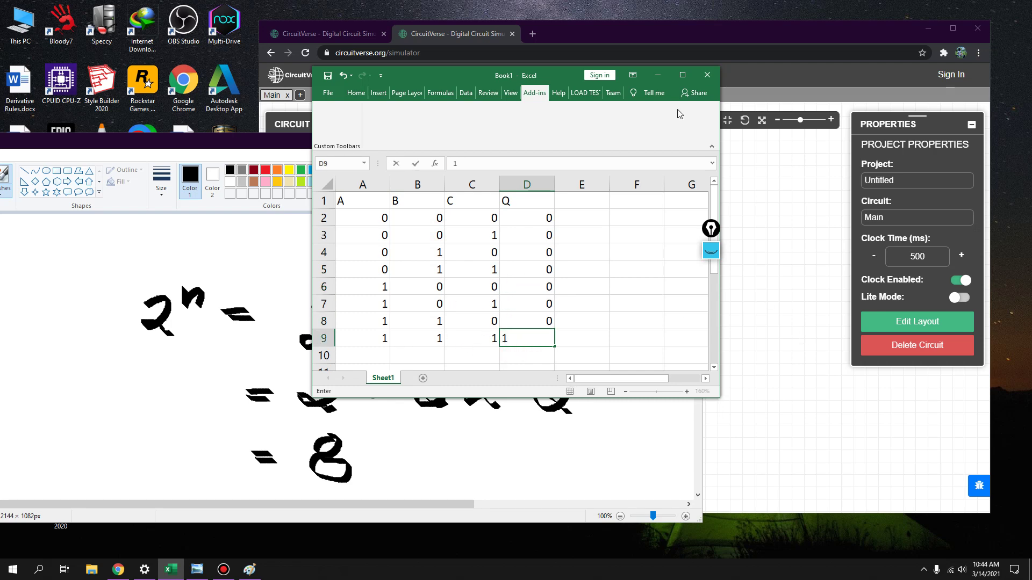
left_click(590, 266)
left_click_drag(519, 213, 532, 340)
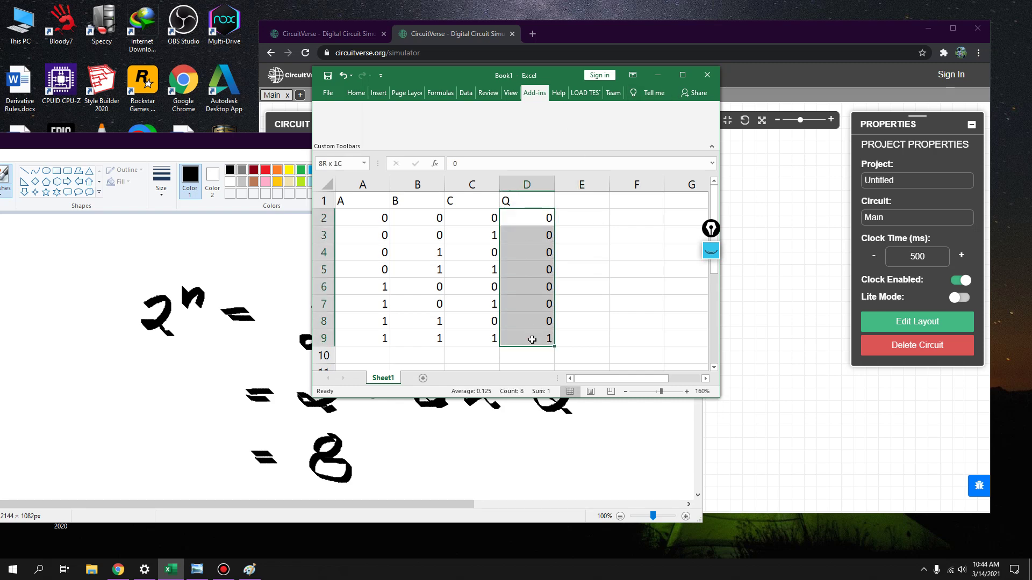
- Arrange the narrowed Excel window beside the CircuitVerse window and move the floating pen widget off the circuit
left_click_drag(550, 75, 365, 83)
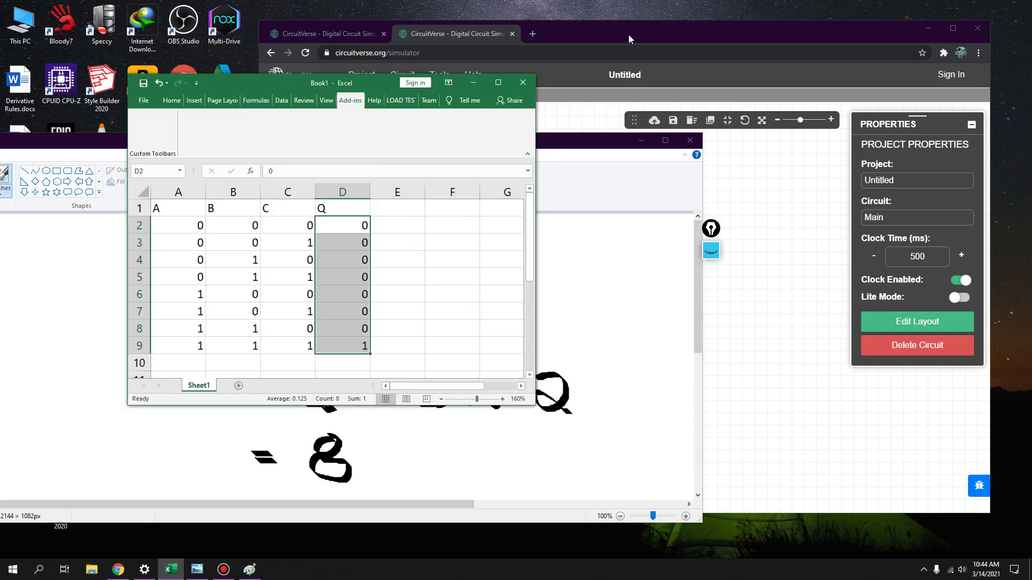
left_click(602, 36)
left_click_drag(601, 36, 714, 50)
left_click_drag(327, 79, 262, 88)
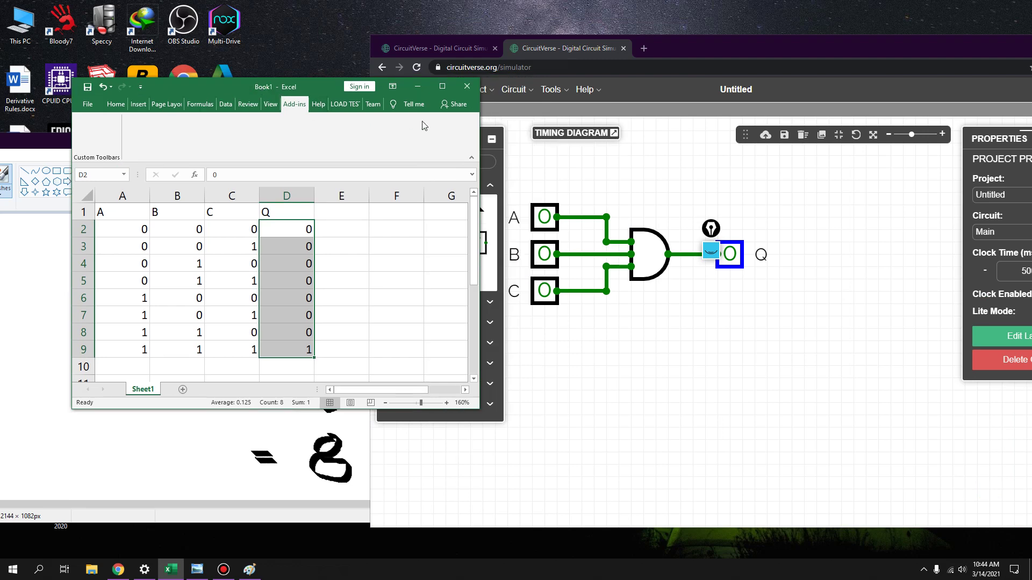
left_click_drag(480, 174, 410, 174)
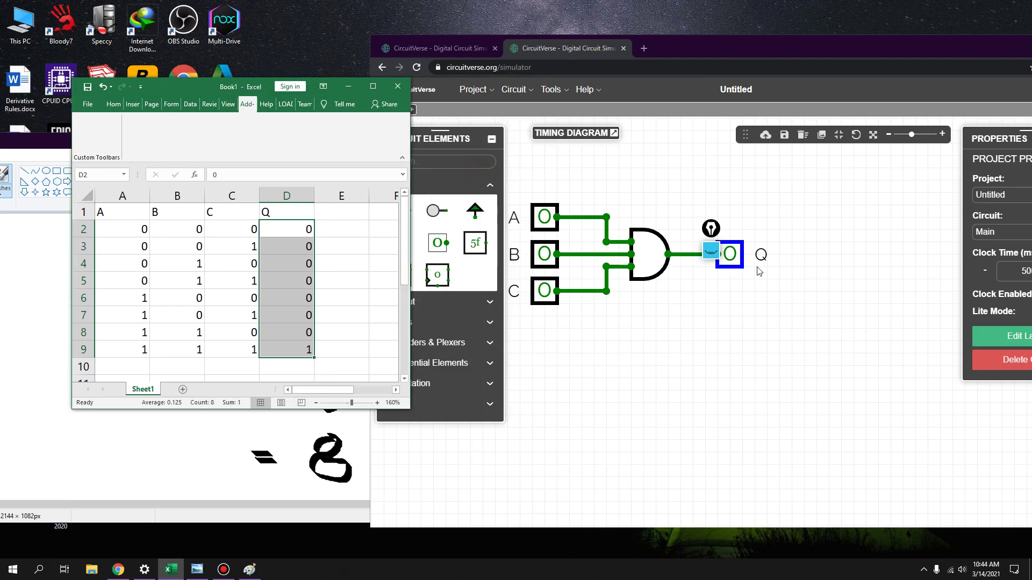
left_click(748, 289)
left_click_drag(714, 252, 711, 193)
left_click(704, 172)
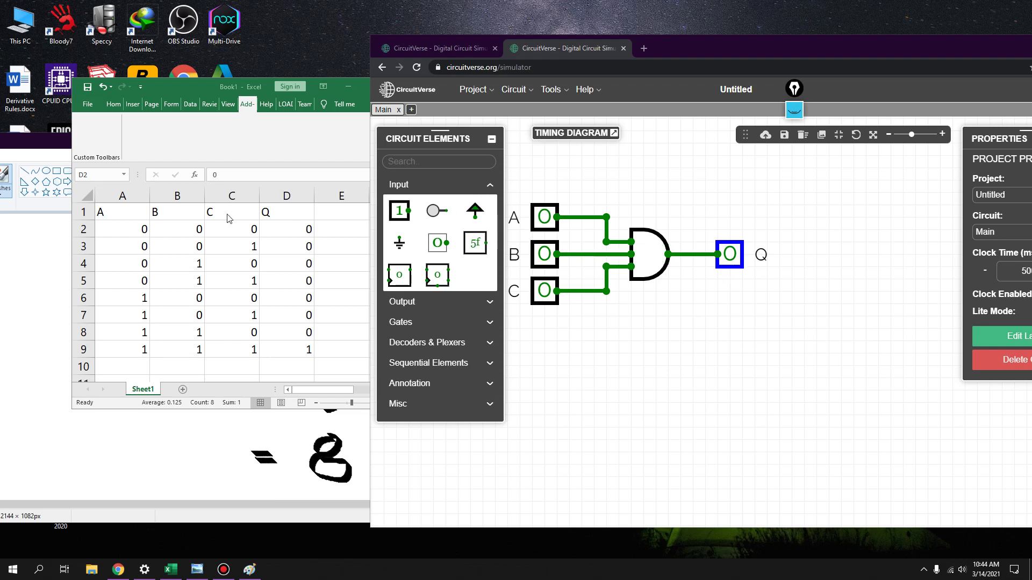
- Test truth table rows 2 to 4 on the AND circuit with A, B, C set to 000, 001 and 010
left_click_drag(143, 230, 301, 230)
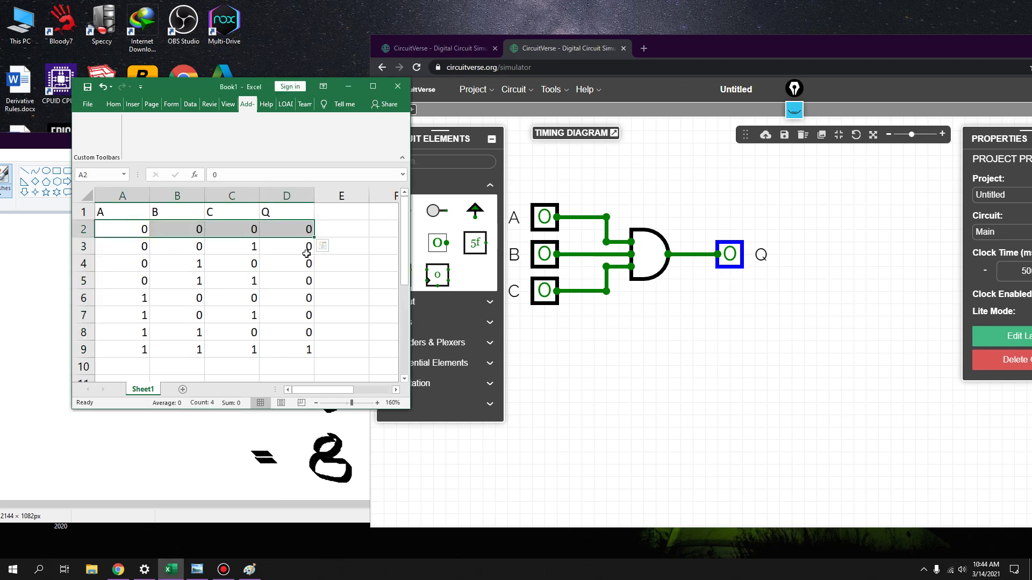
left_click(545, 298)
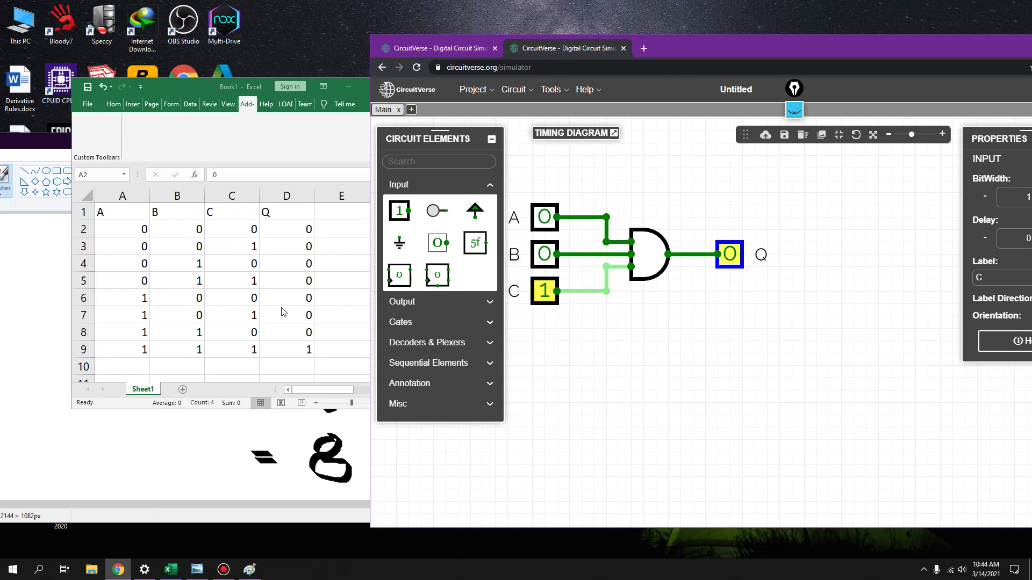
left_click(183, 260)
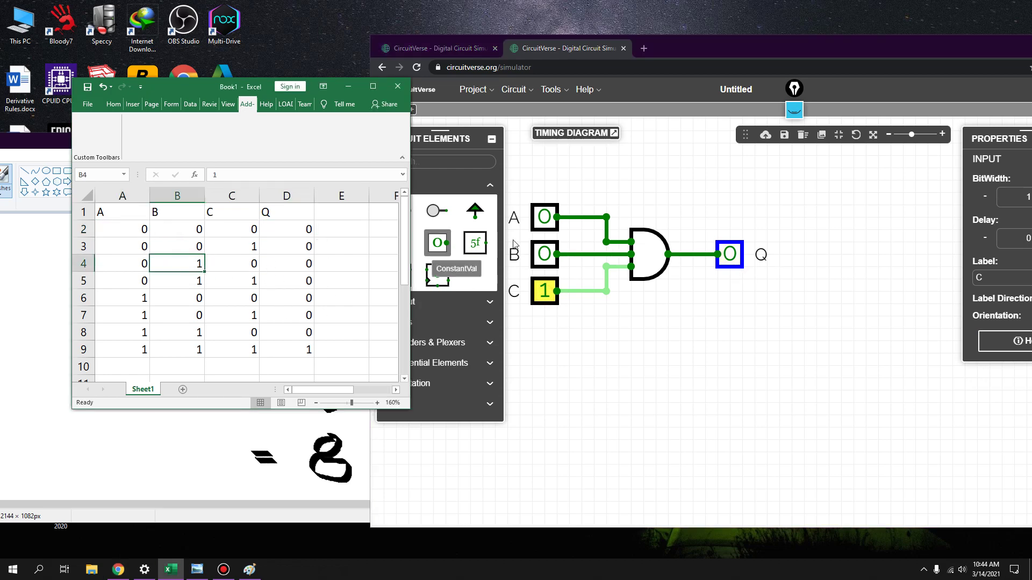
left_click(544, 290)
left_click(545, 259)
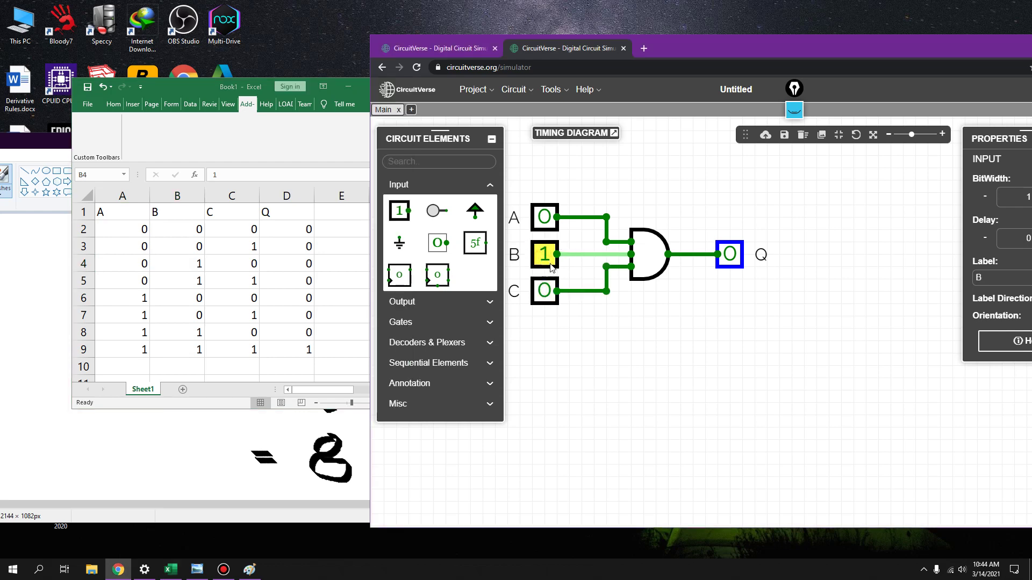
left_click(310, 264)
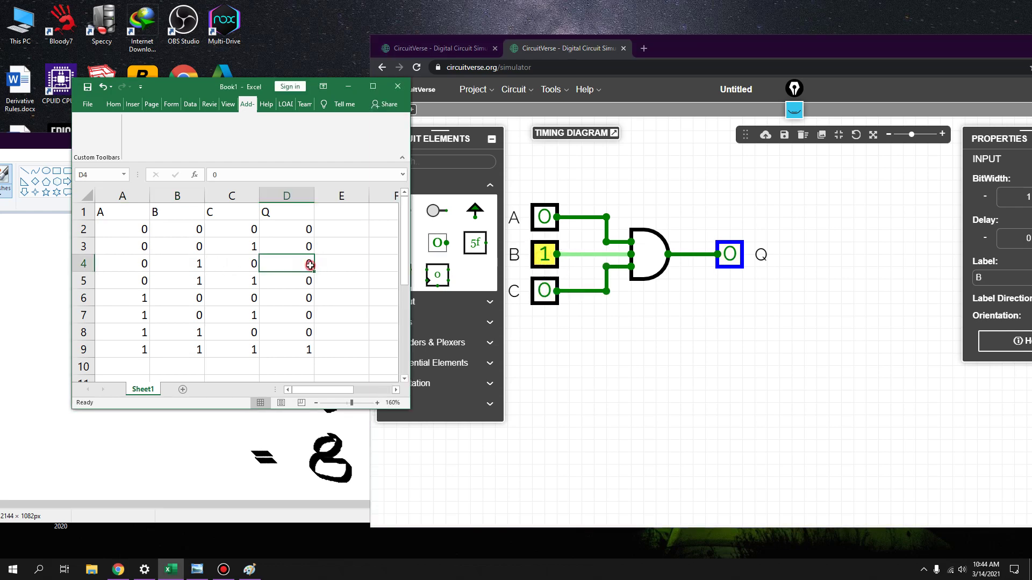
left_click_drag(301, 229, 309, 264)
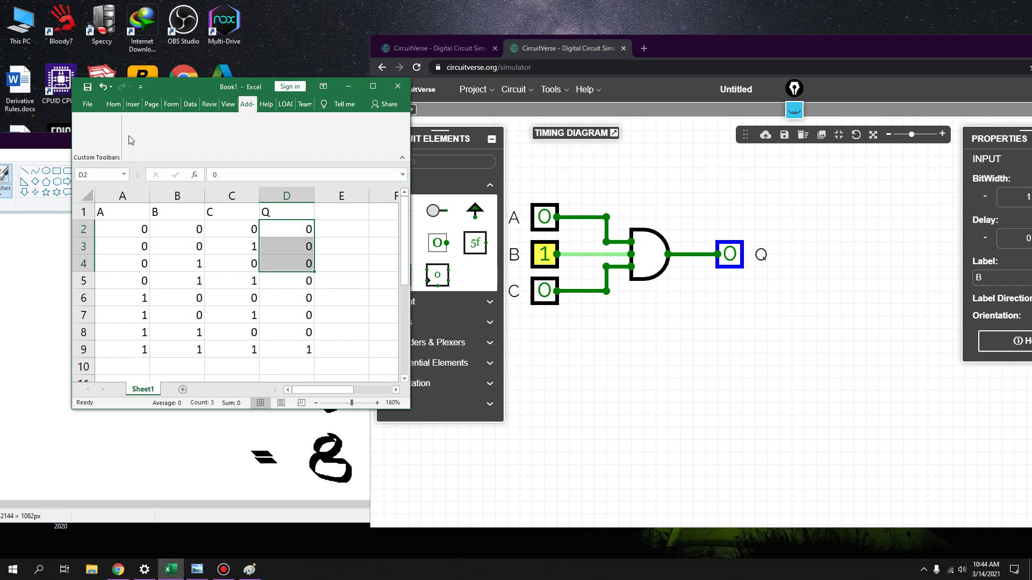
left_click(113, 104)
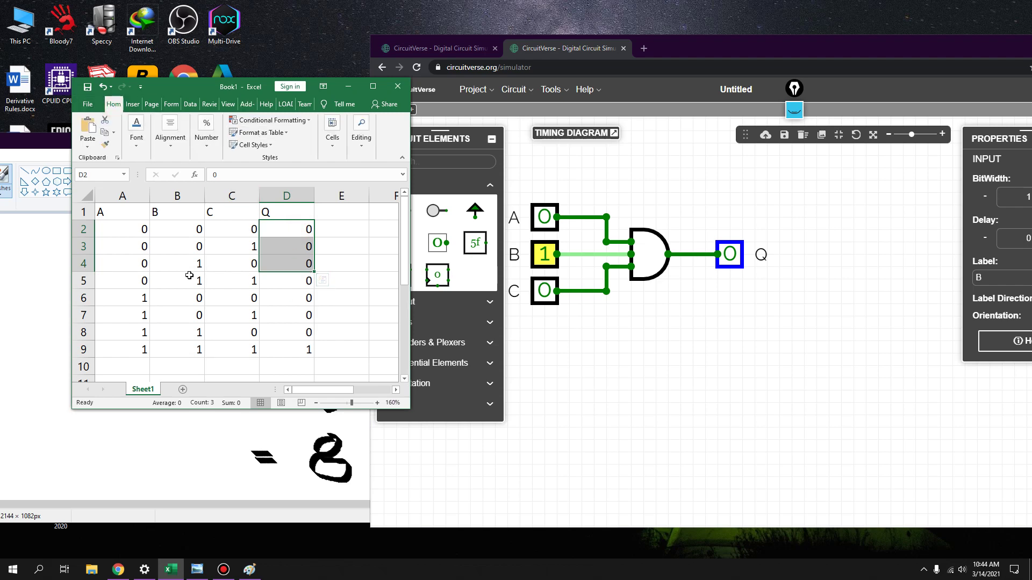
- Test truth table rows 5 to 7 on the AND circuit with A, B, C set to 011, 100 and 101
left_click(544, 290)
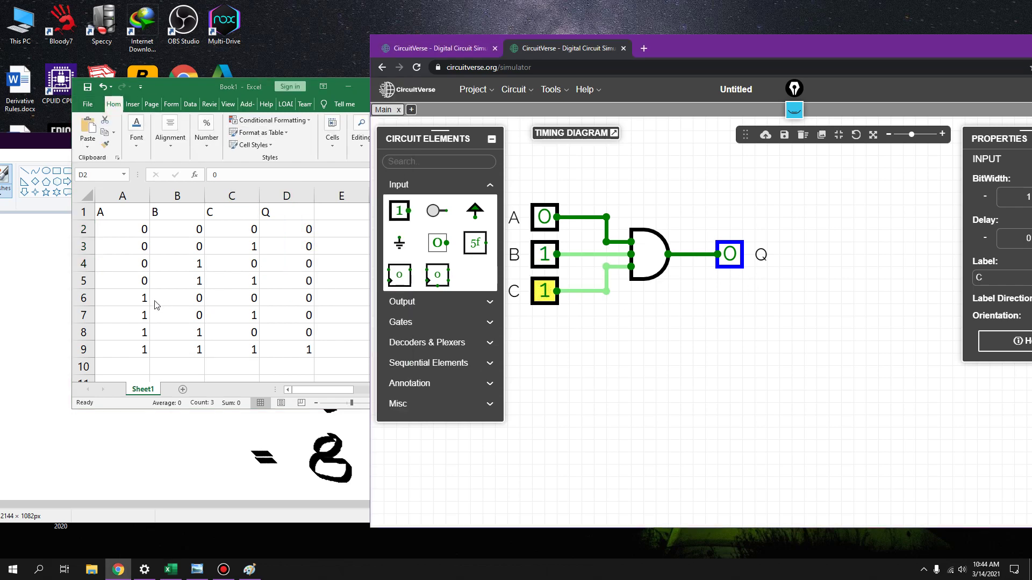
left_click(538, 217)
left_click(537, 254)
left_click(537, 290)
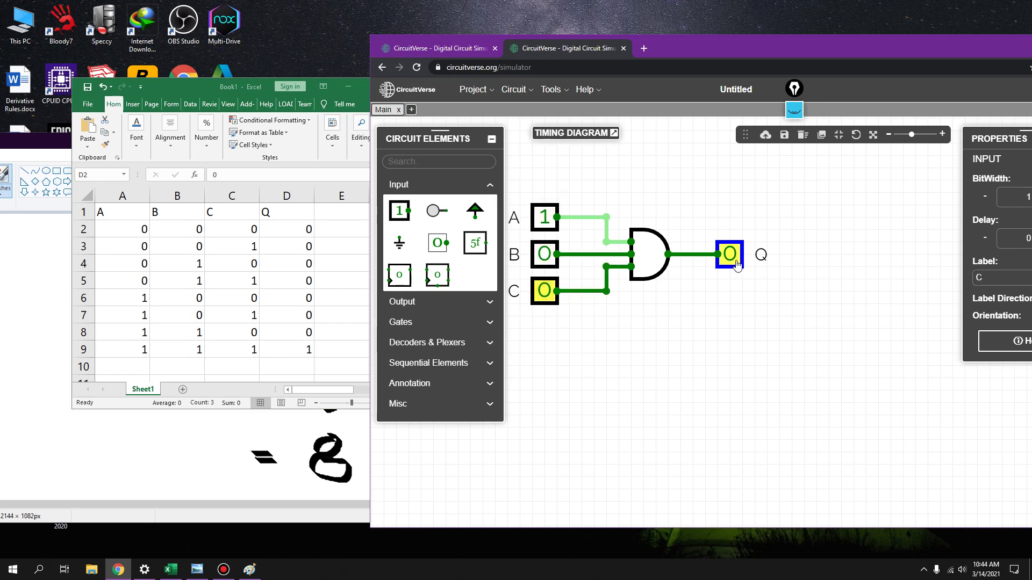
left_click(546, 292)
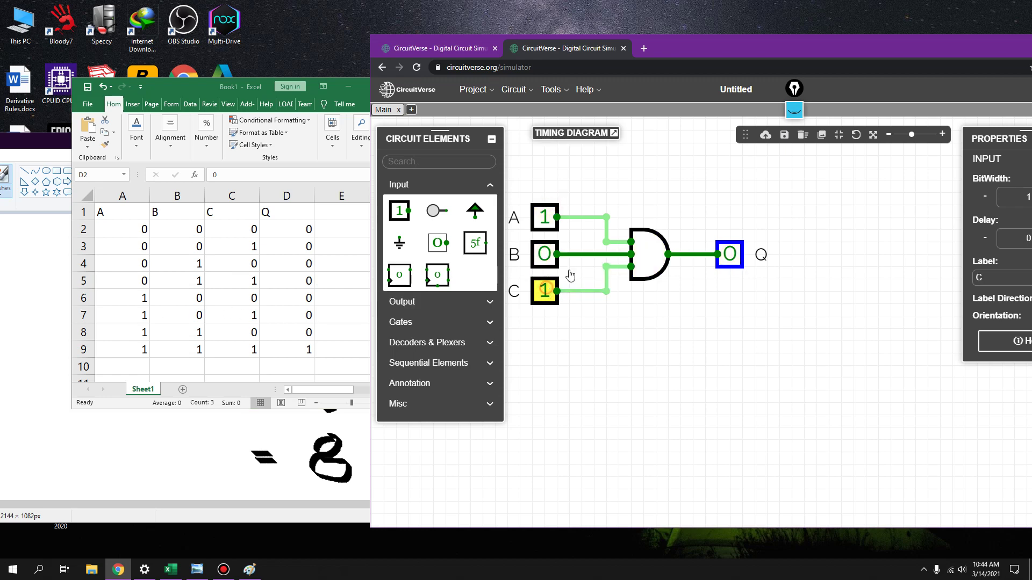
- Test truth table rows 8 and 9 with A, B, C set to 110 and 111, and select Q cells D2 to D9
key("alt+Tab")
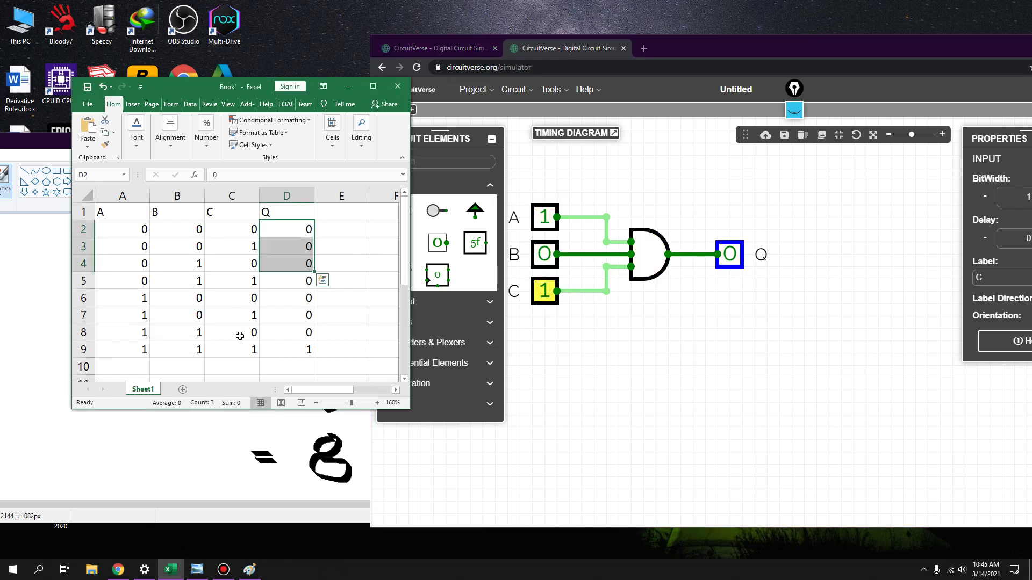
left_click(157, 334)
left_click(544, 254)
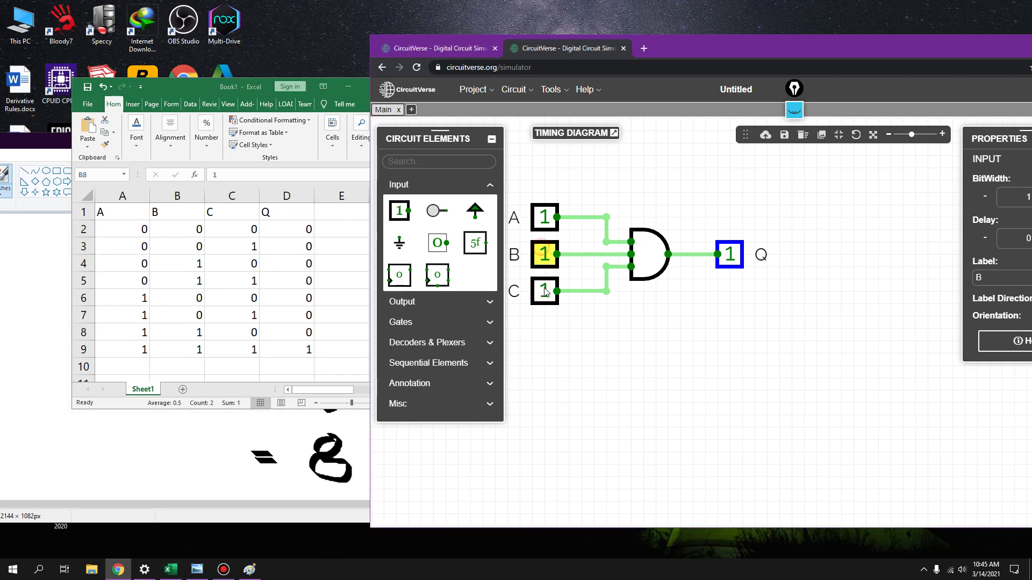
left_click(544, 291)
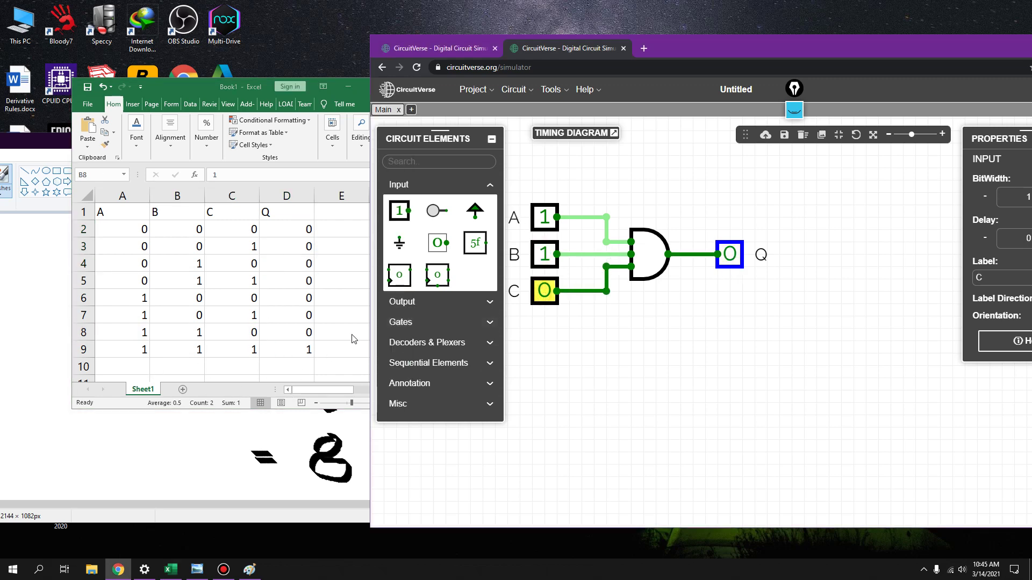
left_click(545, 291)
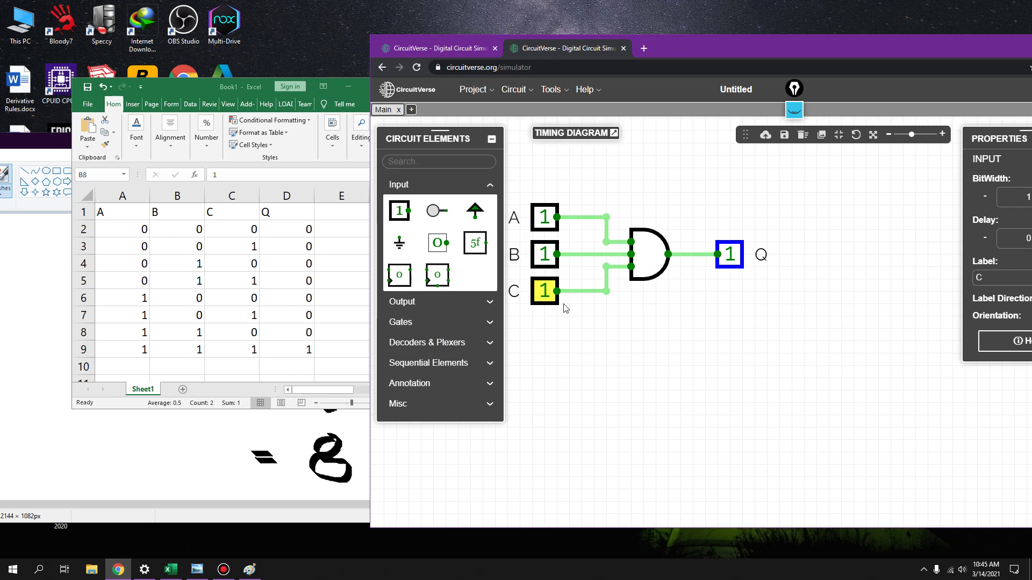
scroll(544, 291, "down", 1)
left_click(295, 242)
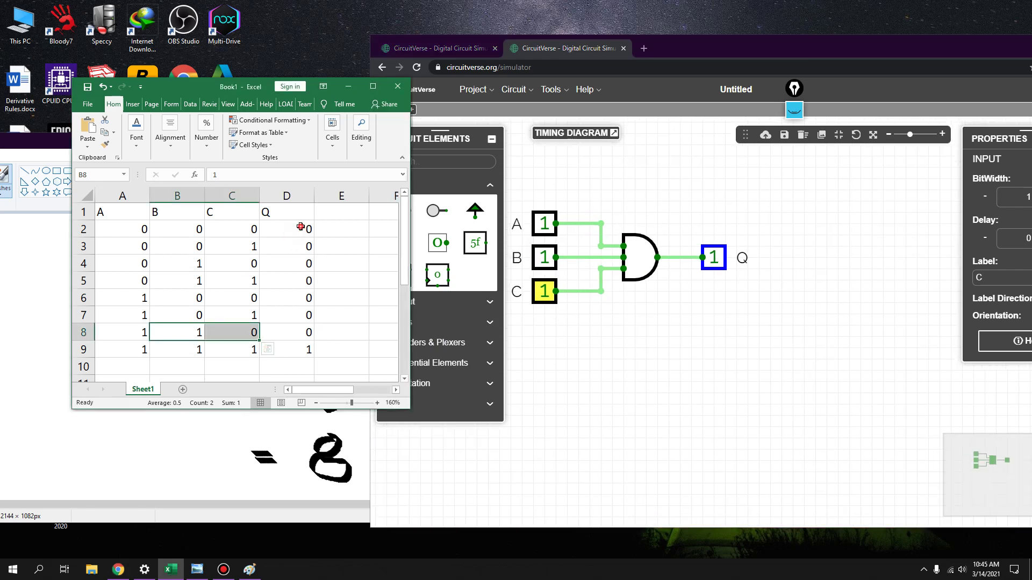
left_click_drag(302, 228, 307, 352)
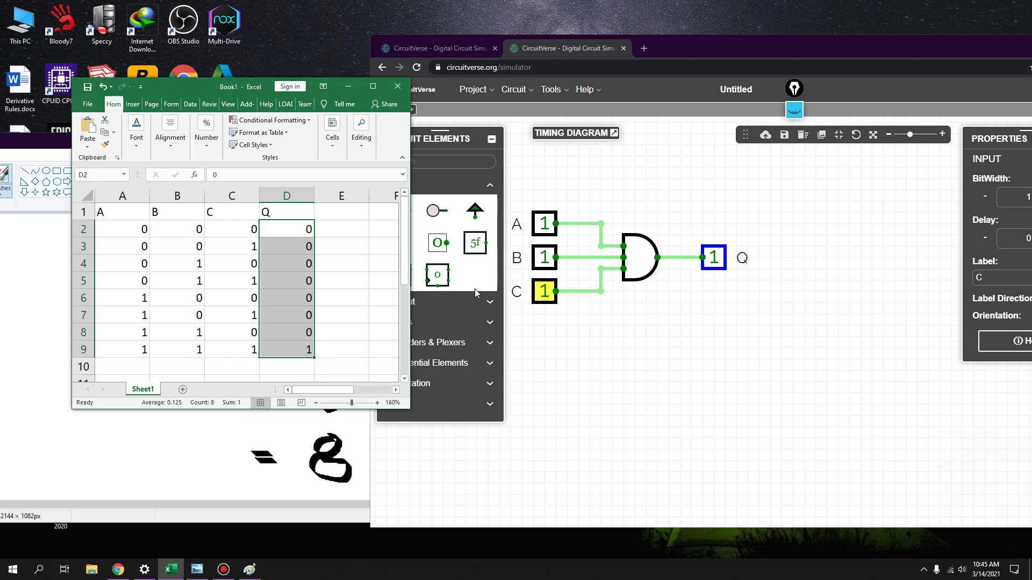
- Place an OR gate below the AND circuit in CircuitVerse and set its input size to 3
left_click(471, 309)
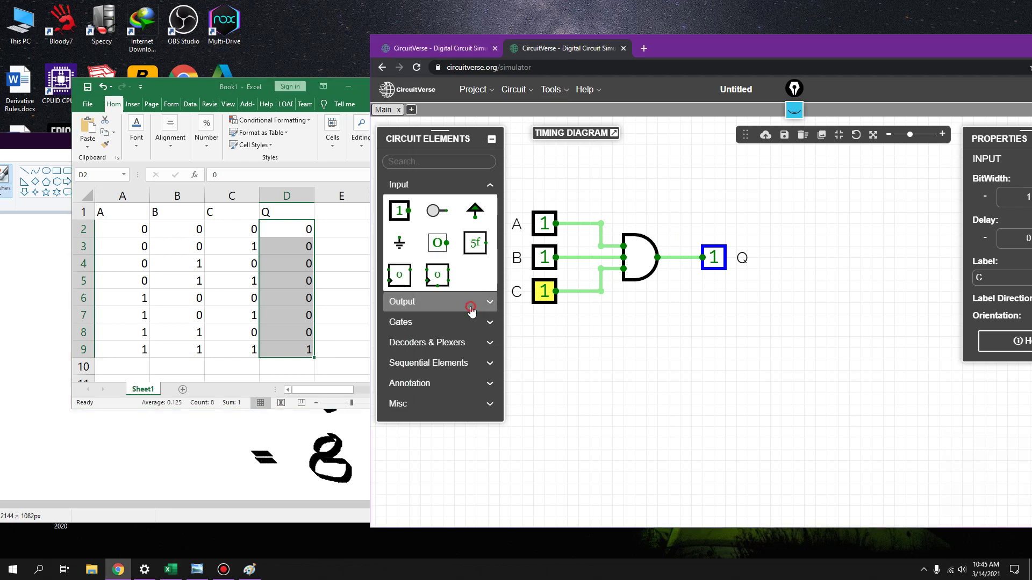
left_click(425, 324)
left_click_drag(438, 251, 579, 359)
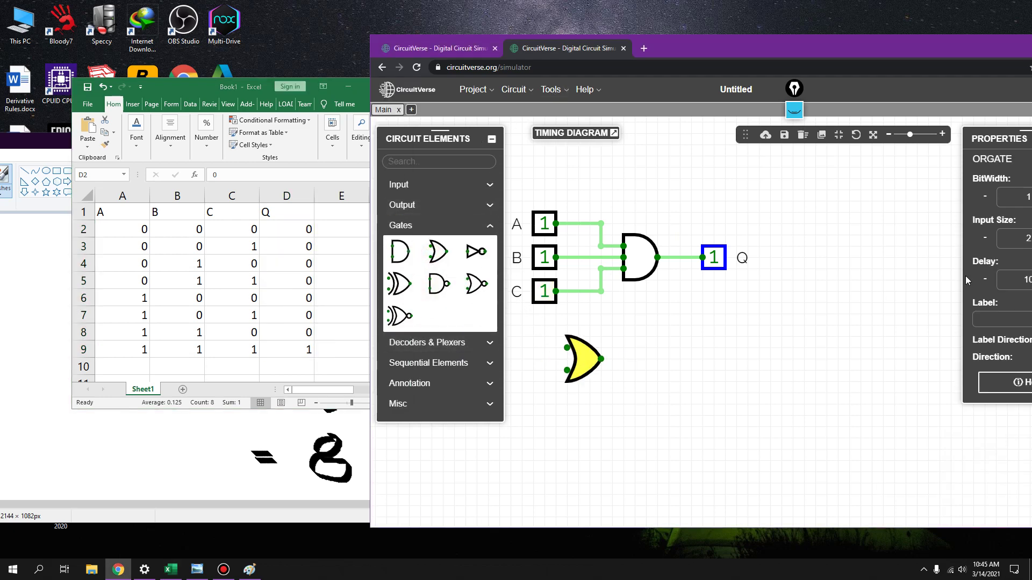
left_click_drag(754, 56, 579, 62)
left_click(896, 239)
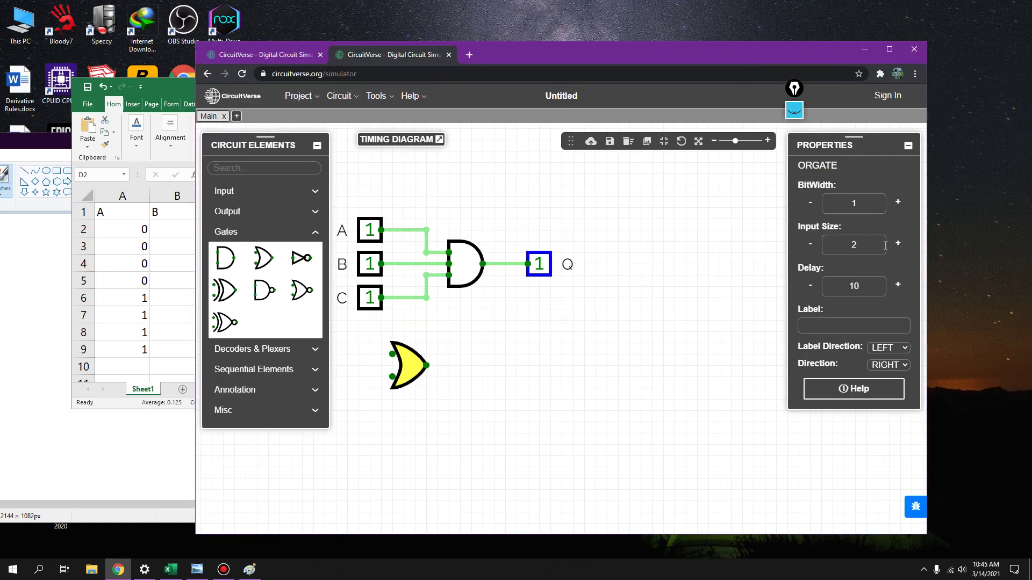
double_click(581, 48)
left_click_drag(581, 4, 649, 57)
- Review the Excel truth table by selecting input cells A2 to C9, subset B2 to C5, and Q cells D2 to D9
left_click(146, 231)
left_click_drag(122, 226, 245, 351)
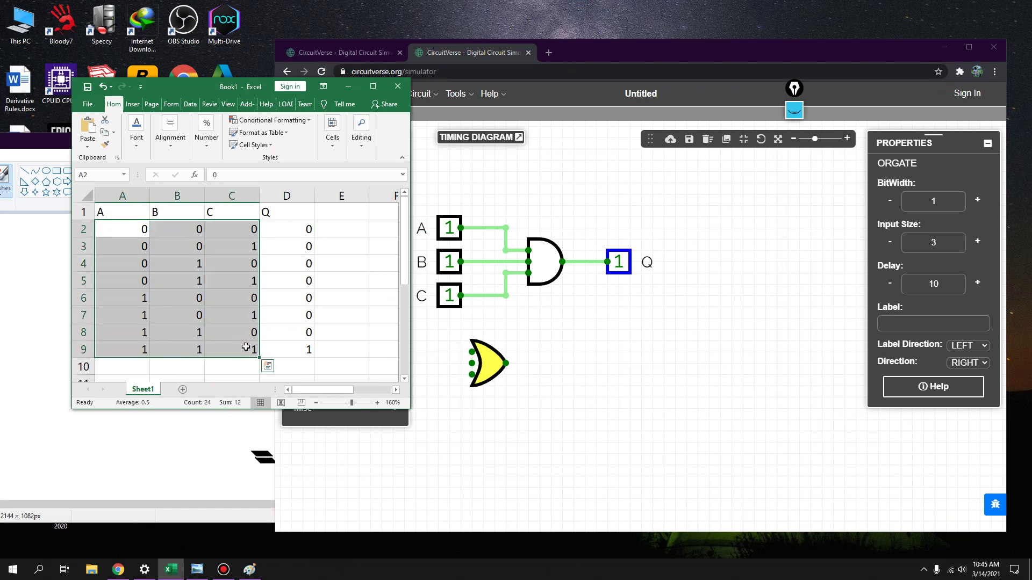
left_click(214, 253)
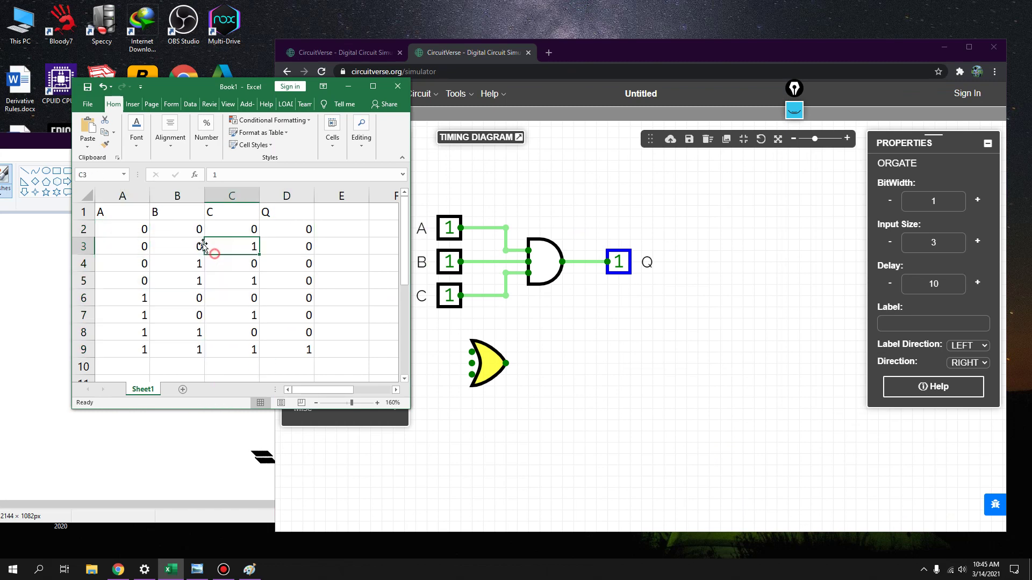
left_click_drag(193, 229, 243, 283)
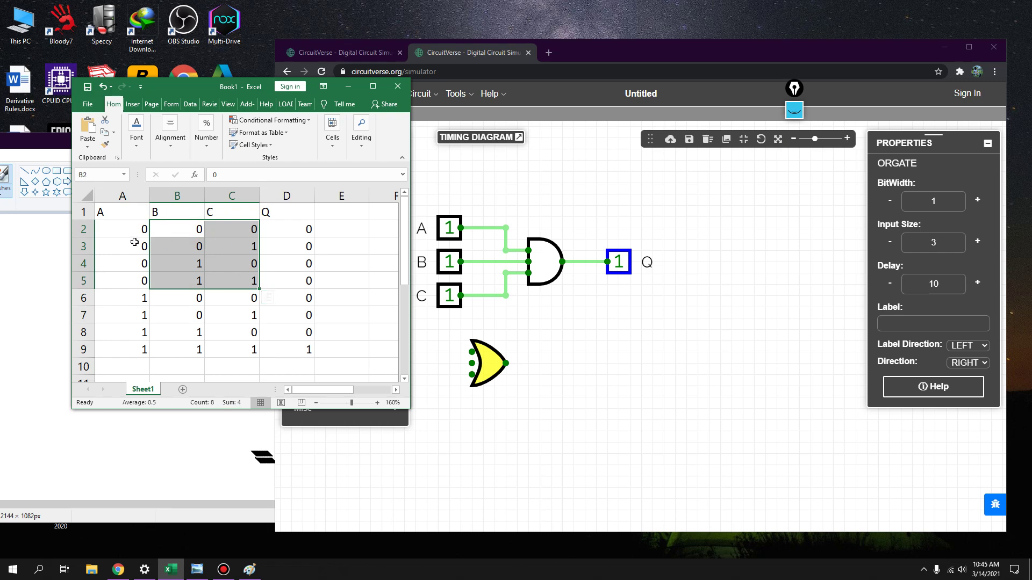
left_click_drag(134, 230, 250, 352)
left_click_drag(289, 230, 303, 352)
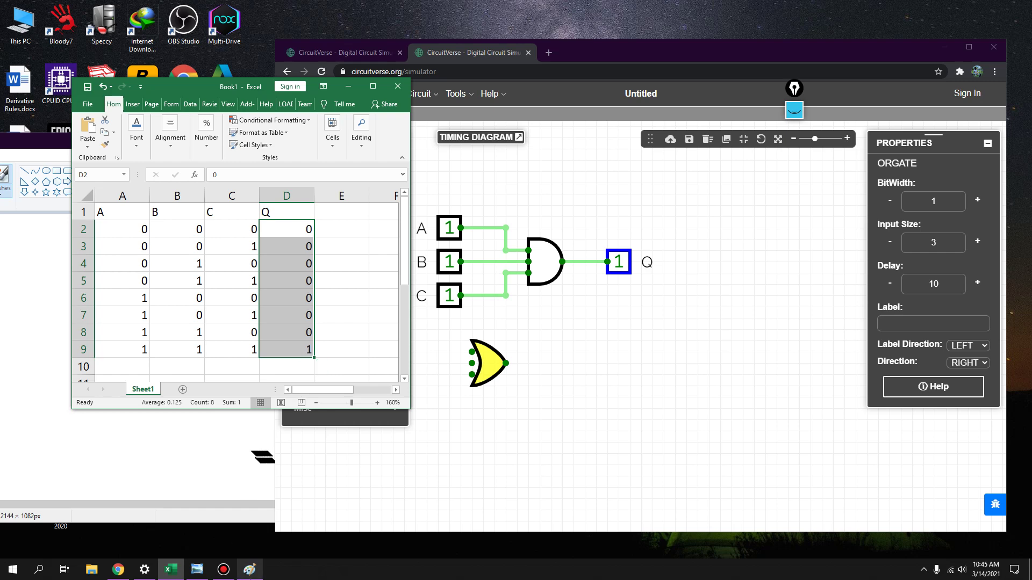
- Switch to Paint, start a blank drawing without saving the old one, and handwrite the AND equation Q = ABC
left_click(250, 570)
key("ctrl+n")
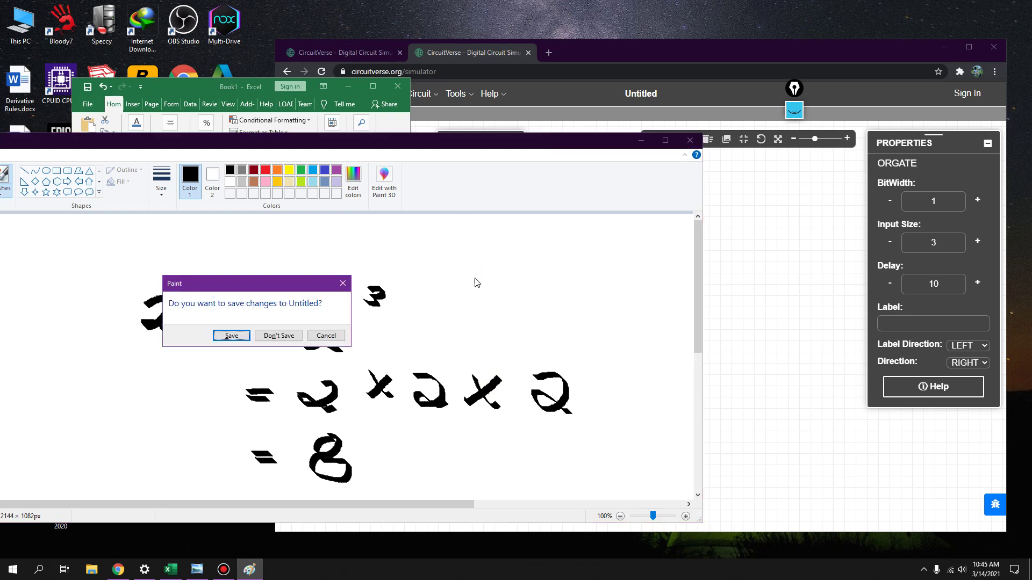
left_click(277, 332)
left_click(584, 58)
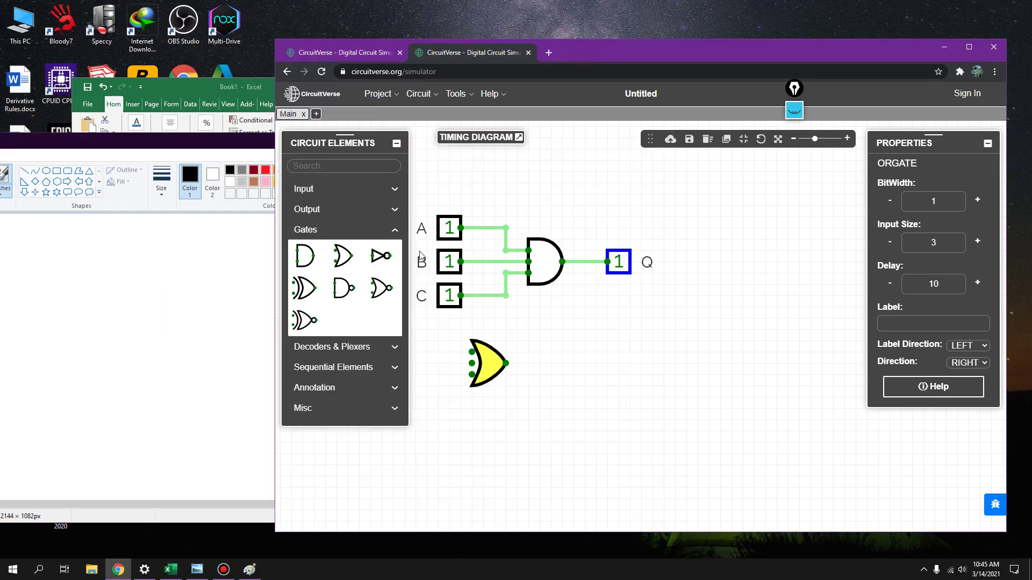
mouse_move(103, 272)
left_mouse_down()
mouse_move(89, 291)
mouse_move(105, 267)
mouse_move(116, 302)
mouse_move(155, 272)
left_mouse_up()
left_click_drag(134, 282, 155, 283)
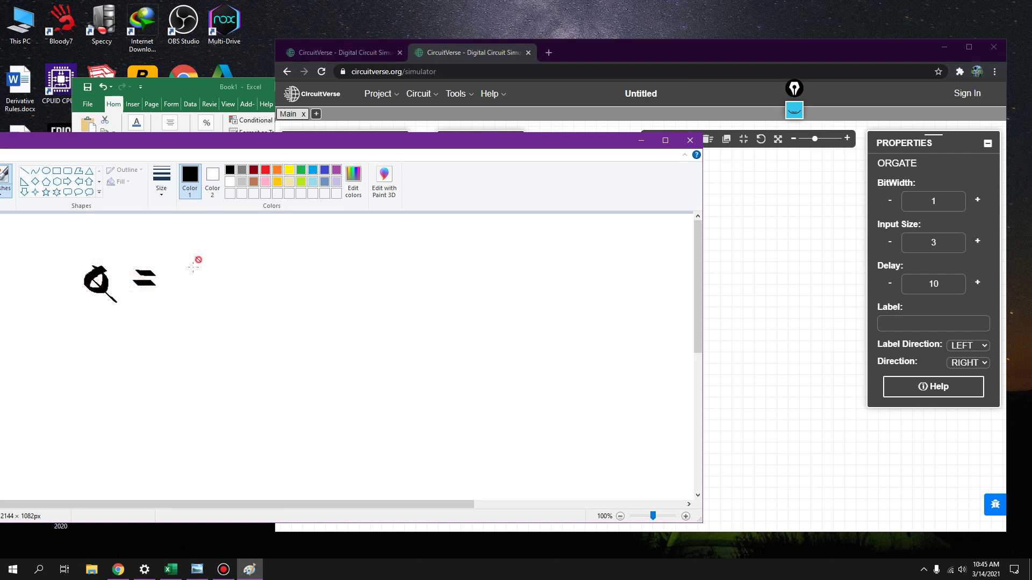
mouse_move(197, 257)
left_mouse_down()
mouse_move(180, 294)
mouse_move(210, 294)
mouse_move(217, 277)
left_mouse_up()
mouse_move(232, 275)
left_mouse_down()
mouse_move(231, 262)
mouse_move(231, 293)
left_mouse_up()
mouse_move(230, 259)
left_mouse_down()
mouse_move(255, 272)
mouse_move(231, 293)
left_mouse_up()
left_click_drag(302, 263, 300, 291)
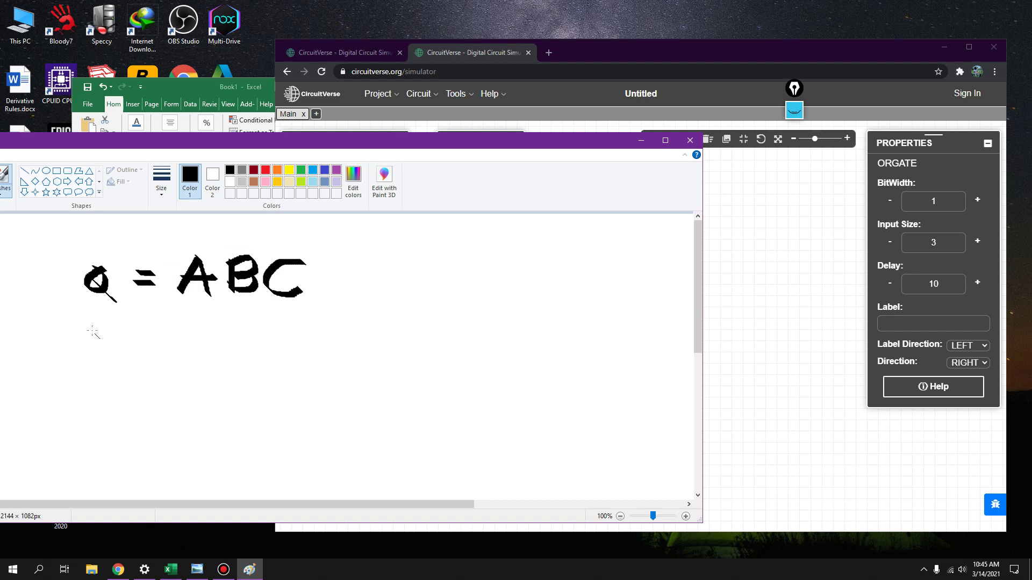
- Handwrite the OR equation Q = A + B + C below the AND equation
mouse_move(93, 328)
left_mouse_down()
mouse_move(84, 367)
mouse_move(109, 356)
mouse_move(97, 355)
mouse_move(119, 377)
left_mouse_up()
mouse_move(124, 348)
left_mouse_down()
mouse_move(144, 348)
mouse_move(147, 361)
left_mouse_up()
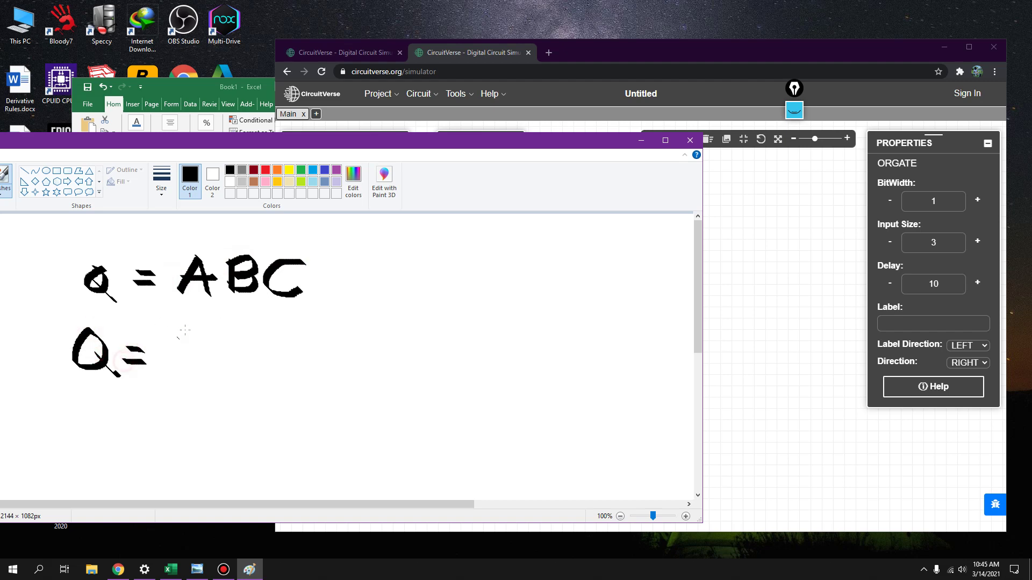
mouse_move(185, 324)
left_mouse_down()
mouse_move(161, 370)
mouse_move(181, 330)
mouse_move(200, 350)
left_mouse_up()
left_click_drag(239, 323, 248, 368)
mouse_move(226, 344)
left_mouse_down()
mouse_move(270, 341)
mouse_move(285, 367)
left_mouse_up()
left_click_drag(286, 324, 289, 366)
left_click_drag(347, 323, 355, 371)
left_click_drag(330, 344, 426, 366)
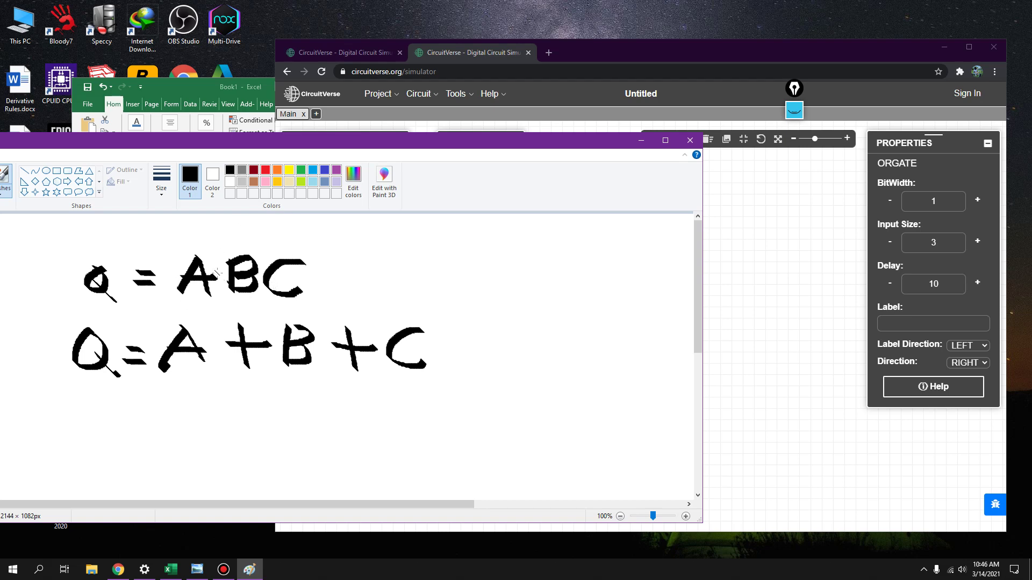
- Add a dot between A and B in the AND equation and handwrite A · B · C beside it
left_click_drag(217, 277, 228, 278)
left_click_drag(400, 258, 382, 287)
mouse_move(414, 289)
left_mouse_down()
mouse_move(401, 259)
mouse_move(409, 280)
mouse_move(476, 293)
mouse_move(491, 282)
mouse_move(475, 294)
left_mouse_up()
mouse_move(521, 268)
left_mouse_down()
mouse_move(585, 289)
mouse_move(527, 275)
left_mouse_up()
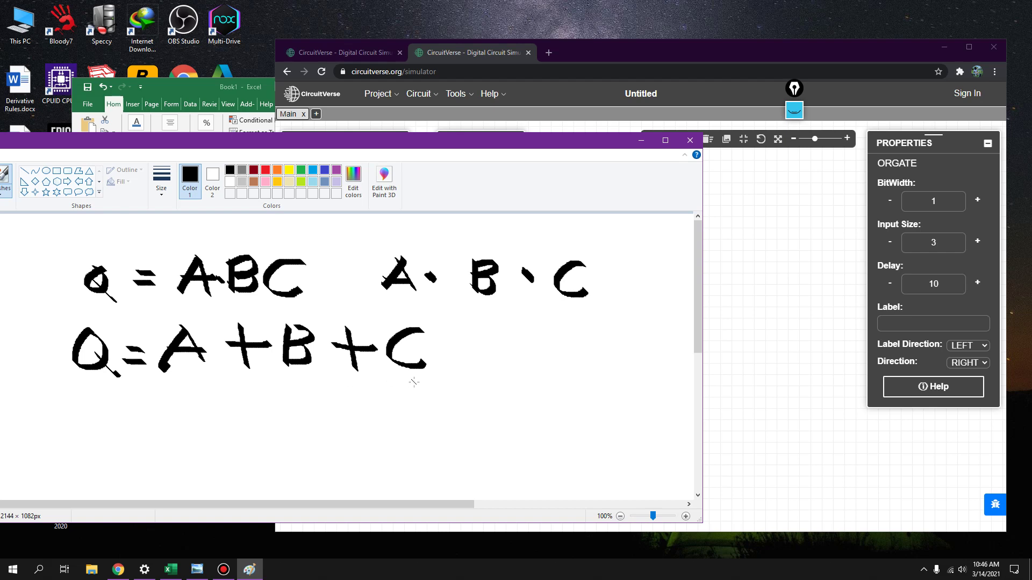
- Reposition the Paint window and start a new blank drawing, discarding the handwritten AND and OR equations
left_click_drag(463, 143, 677, 30)
left_click_drag(869, 414, 973, 495)
key("ctrl+n")
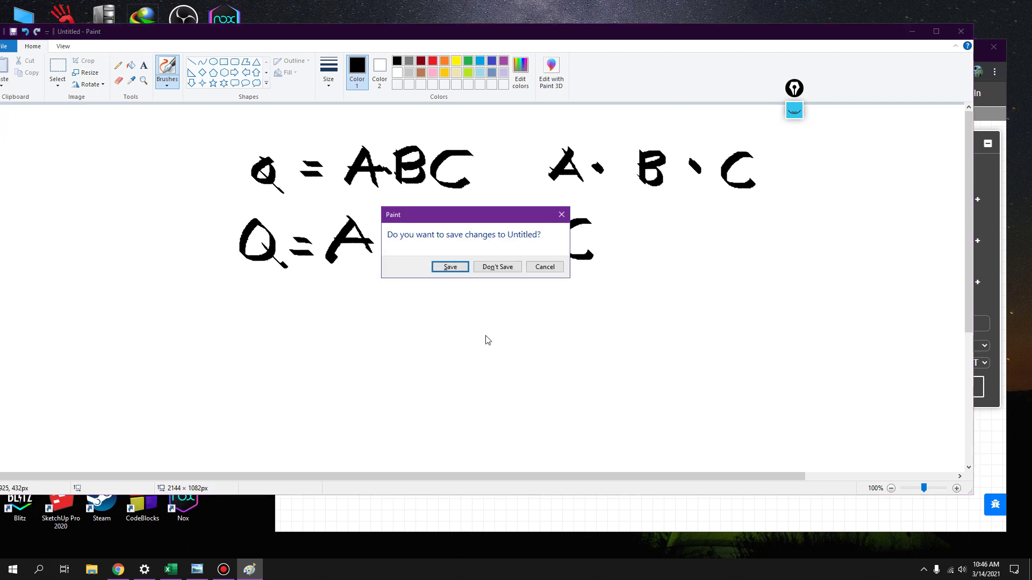
left_click(495, 267)
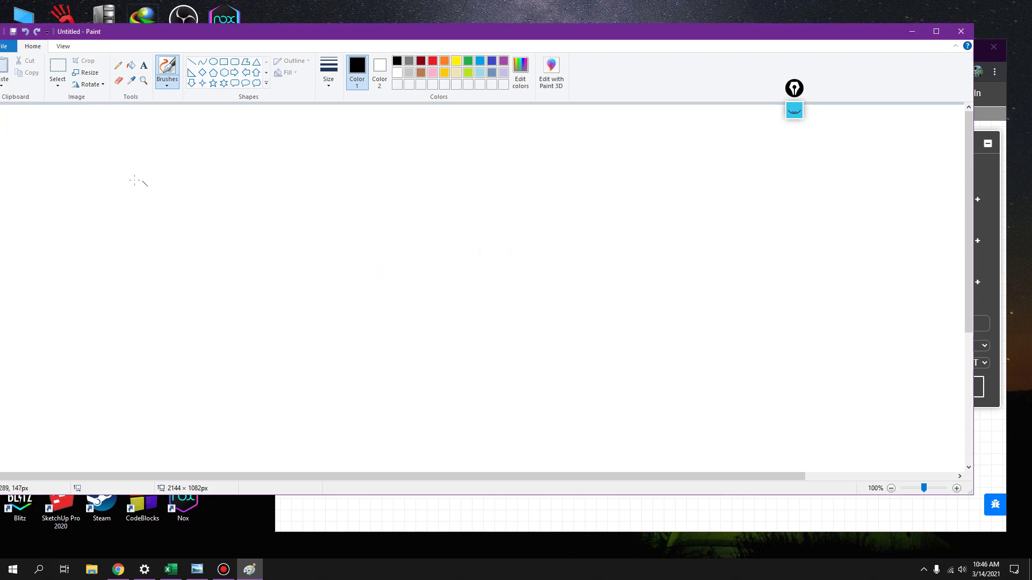
- Handwrite the first part of a new equation, Q = (A + B), on the blank canvas
mouse_move(118, 151)
left_mouse_down()
mouse_move(109, 175)
mouse_move(127, 161)
mouse_move(114, 149)
mouse_move(114, 165)
mouse_move(136, 179)
mouse_move(145, 166)
mouse_move(167, 178)
left_mouse_up()
mouse_move(226, 142)
left_mouse_down()
mouse_move(213, 188)
mouse_move(245, 181)
mouse_move(252, 167)
mouse_move(283, 183)
left_mouse_up()
mouse_move(269, 164)
left_mouse_down()
mouse_move(299, 163)
mouse_move(315, 183)
mouse_move(348, 154)
mouse_move(307, 182)
left_mouse_up()
left_click_drag(197, 125, 186, 196)
left_click_drag(347, 118, 365, 192)
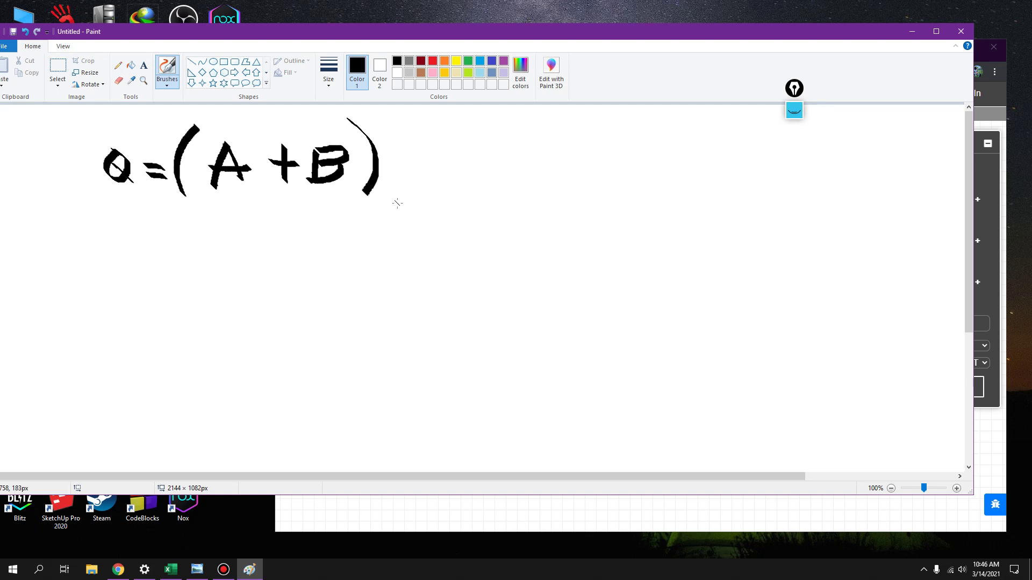
- Extend the handwritten equation with + (Ā + B), drawing the NOT bar over the second A
mouse_move(409, 136)
left_mouse_down()
mouse_move(400, 158)
mouse_move(428, 159)
left_mouse_up()
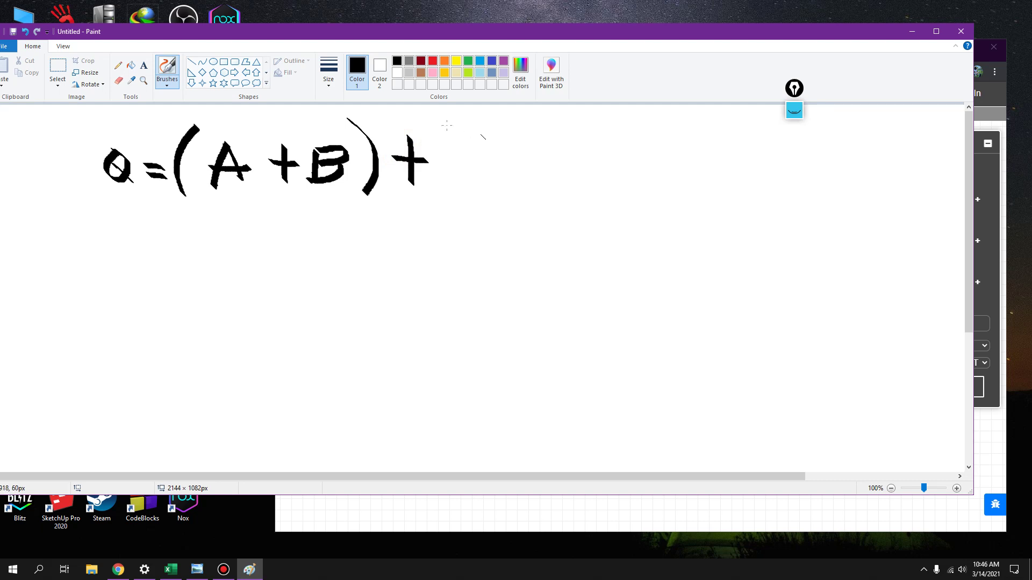
left_click_drag(492, 130, 485, 196)
left_click_drag(524, 142, 503, 185)
mouse_move(522, 141)
left_mouse_down()
mouse_move(544, 189)
mouse_move(538, 171)
left_mouse_up()
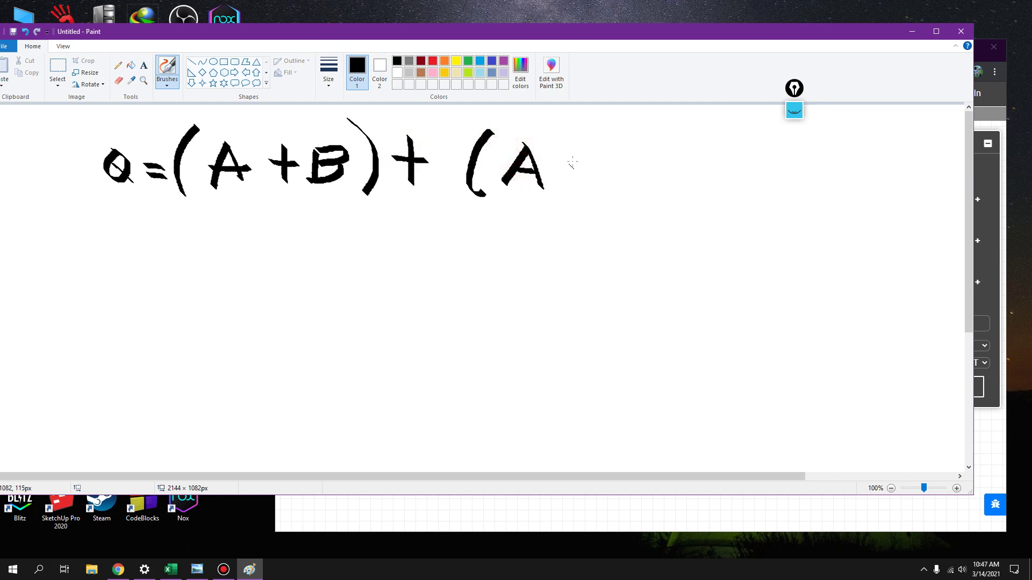
mouse_move(578, 143)
left_mouse_down()
mouse_move(574, 194)
mouse_move(599, 165)
mouse_move(623, 188)
left_mouse_up()
mouse_move(624, 142)
left_mouse_down()
mouse_move(630, 166)
mouse_move(647, 169)
mouse_move(646, 182)
mouse_move(621, 185)
left_mouse_up()
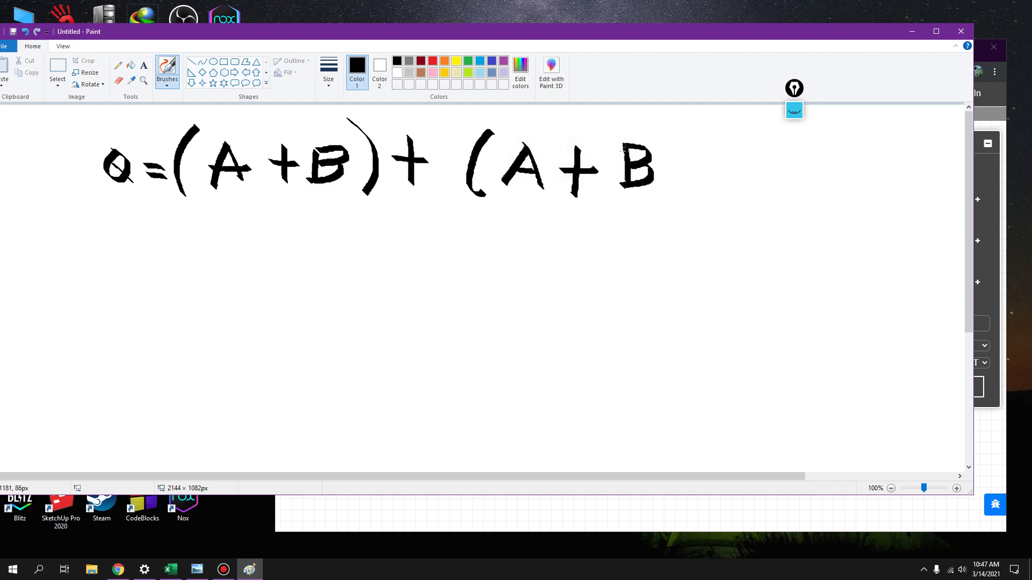
left_click_drag(652, 122, 678, 204)
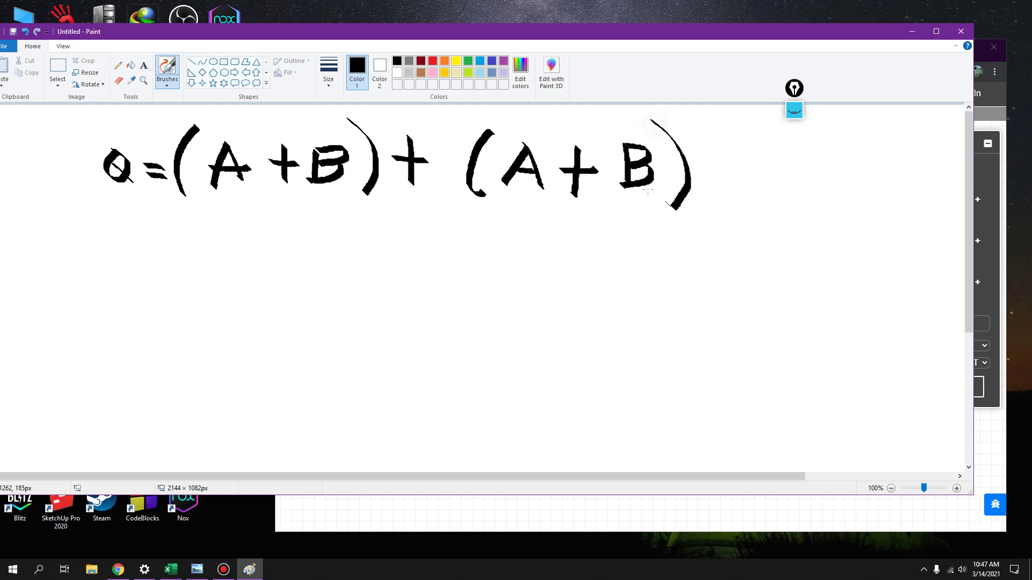
left_click_drag(516, 130, 535, 129)
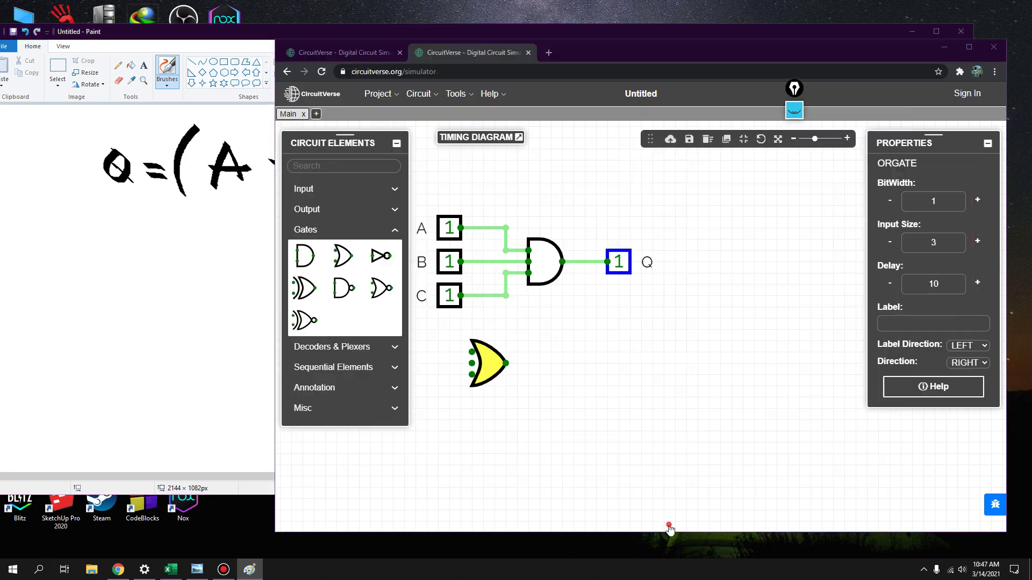
- Arrange the Paint and CircuitVerse windows so the handwritten equation stays visible above the circuit canvas
left_click(669, 524)
left_click_drag(613, 52, 551, 208)
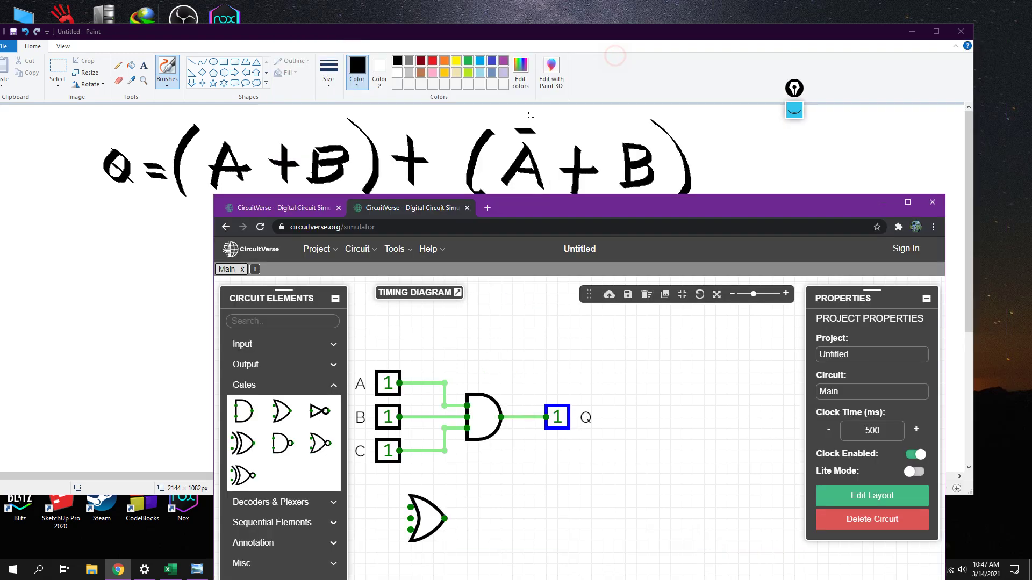
scroll(489, 78, "down", 1)
double_click(506, 37)
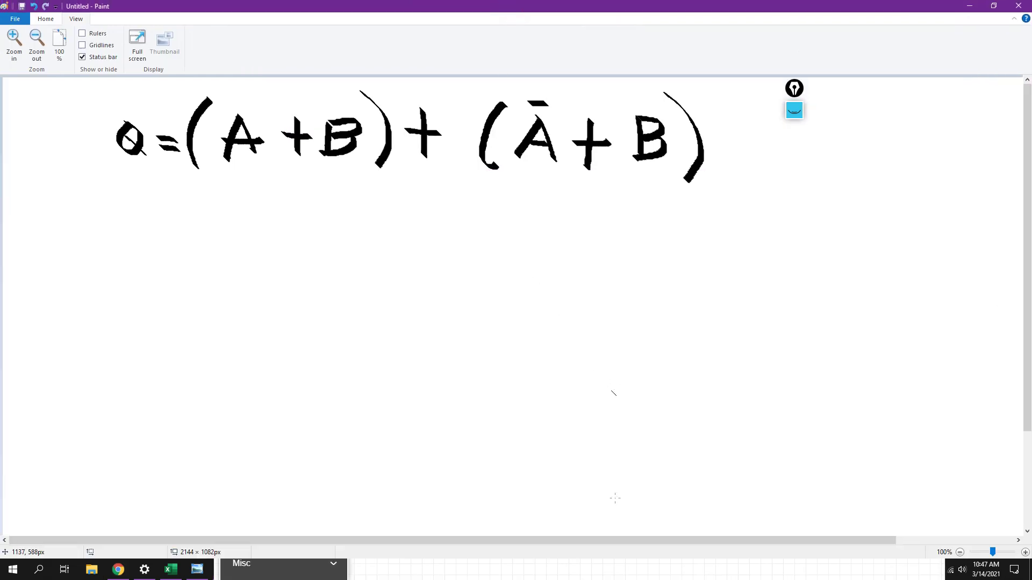
double_click(548, 5)
mouse_move(576, 34)
left_mouse_down()
mouse_move(574, 12)
mouse_move(604, 11)
left_mouse_up()
left_click(652, 525)
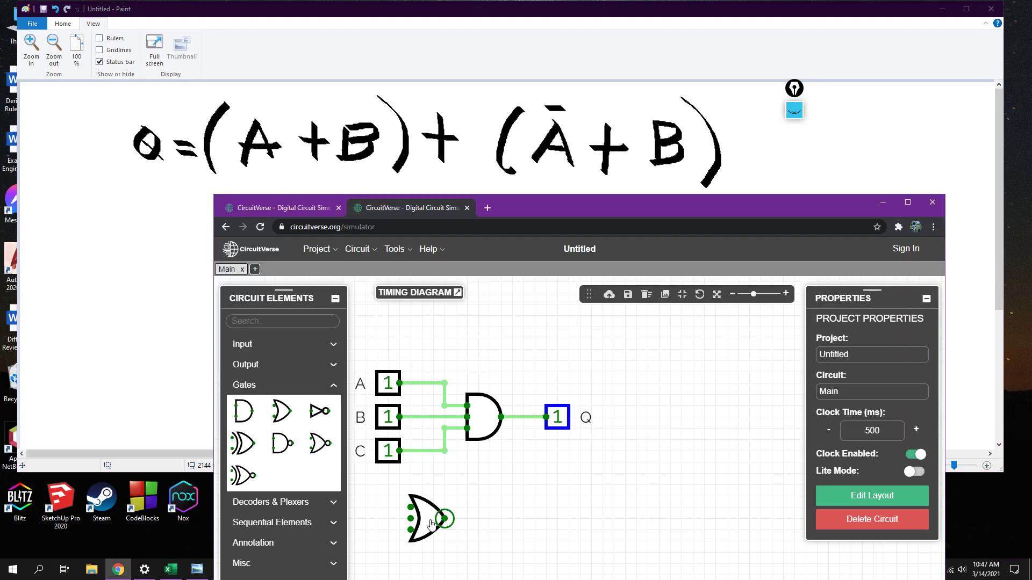
- Delete the three-input OR gate and place a new two-input OR gate below output Q
left_click(430, 514)
key("Delete")
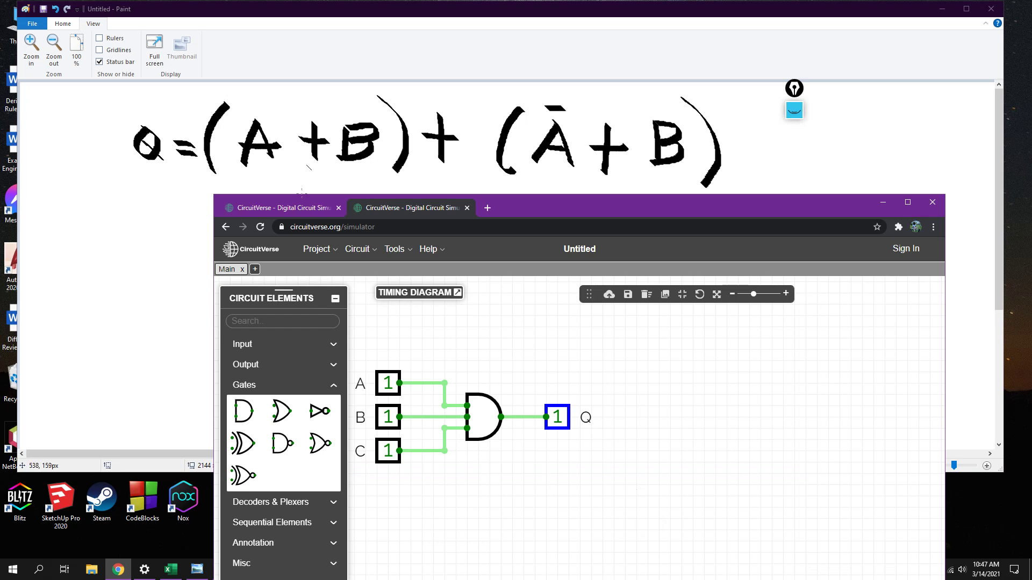
left_click(281, 411)
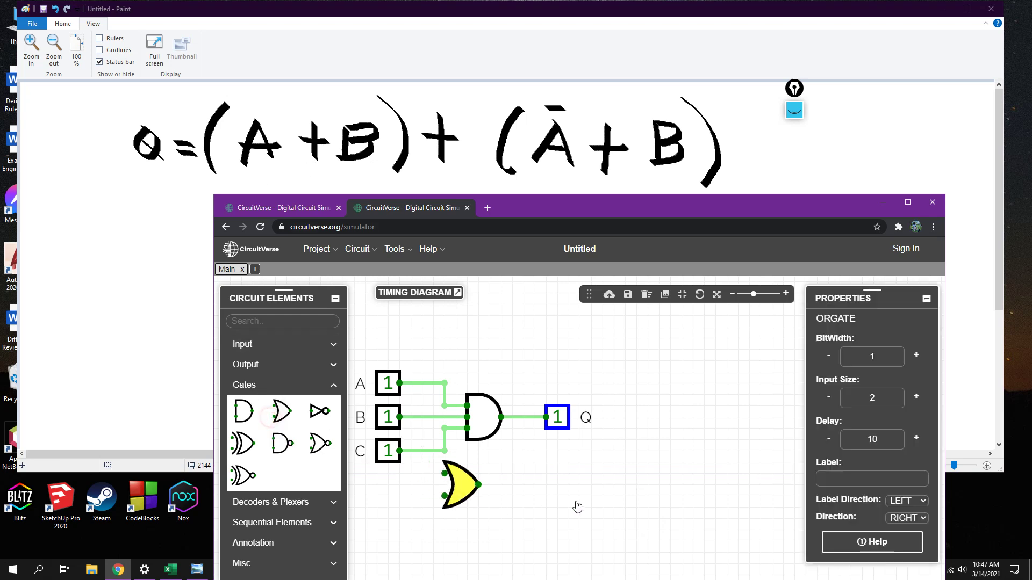
left_click(596, 495)
- Delete the AND gate, inputs A, B and C, their leftover wires, and output Q
left_click(482, 430)
key("Delete")
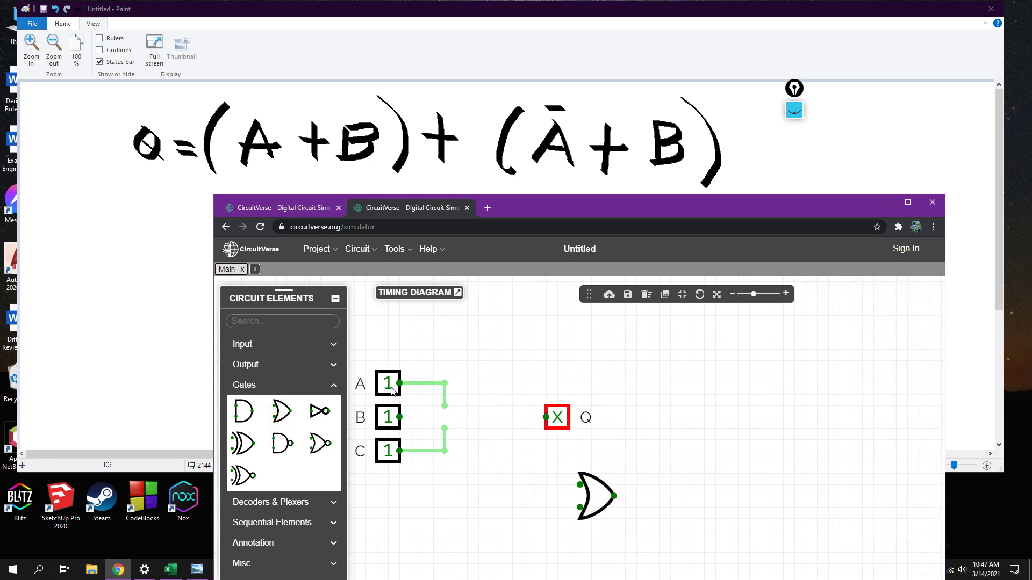
left_click(388, 383)
key("Delete")
left_click(388, 417)
key("Delete")
left_click(388, 450)
key("Delete")
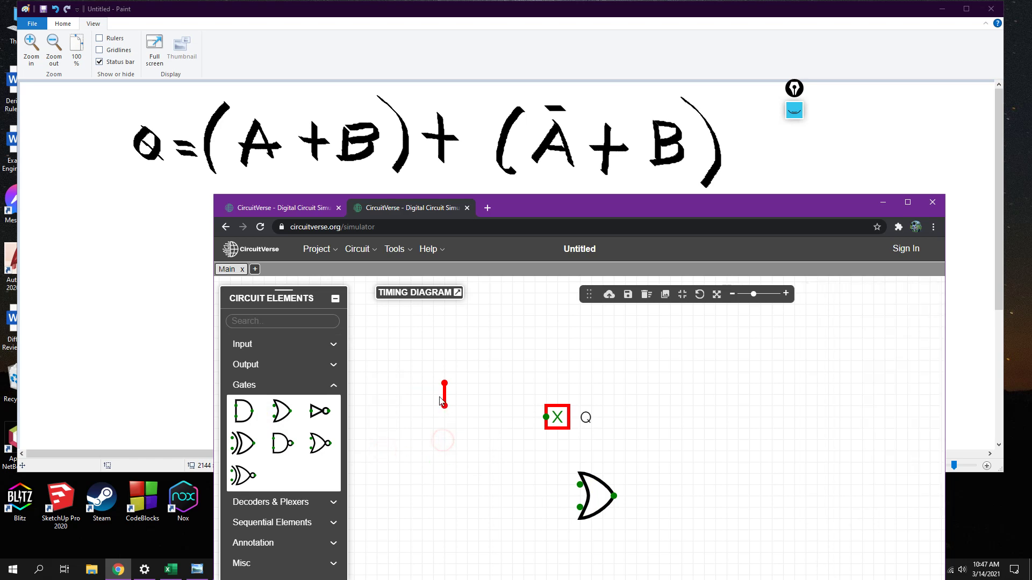
left_click(557, 417)
key("Delete")
- Move the OR gate up into the cleared area and connect a separate input element to each of its two inputs
left_click_drag(593, 495, 449, 371)
left_click_drag(503, 201, 401, 179)
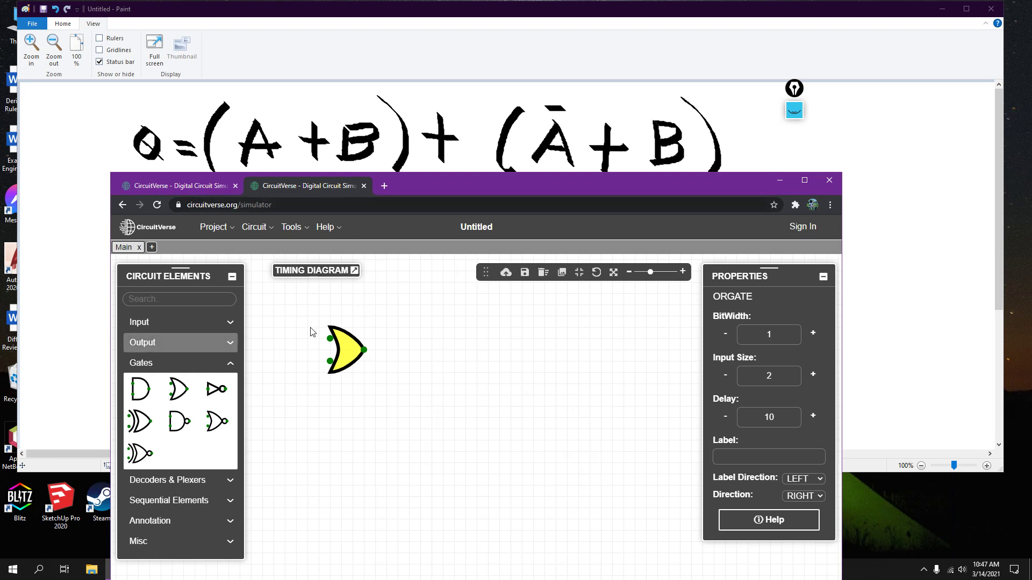
left_click(144, 322)
left_click(140, 348)
mouse_move(297, 350)
left_mouse_down()
mouse_move(330, 339)
mouse_move(330, 361)
left_mouse_up()
left_click(140, 348)
left_click(285, 361)
left_click(285, 338)
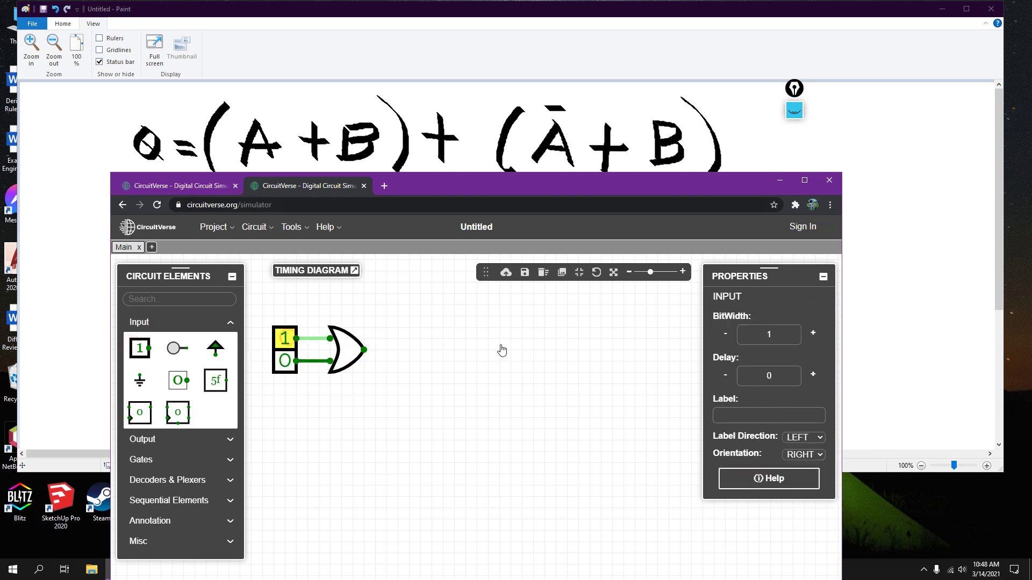
- Label the OR gate's upper input a and its lower input B
left_click(767, 414)
type("a")
left_click(284, 361)
left_click(765, 415)
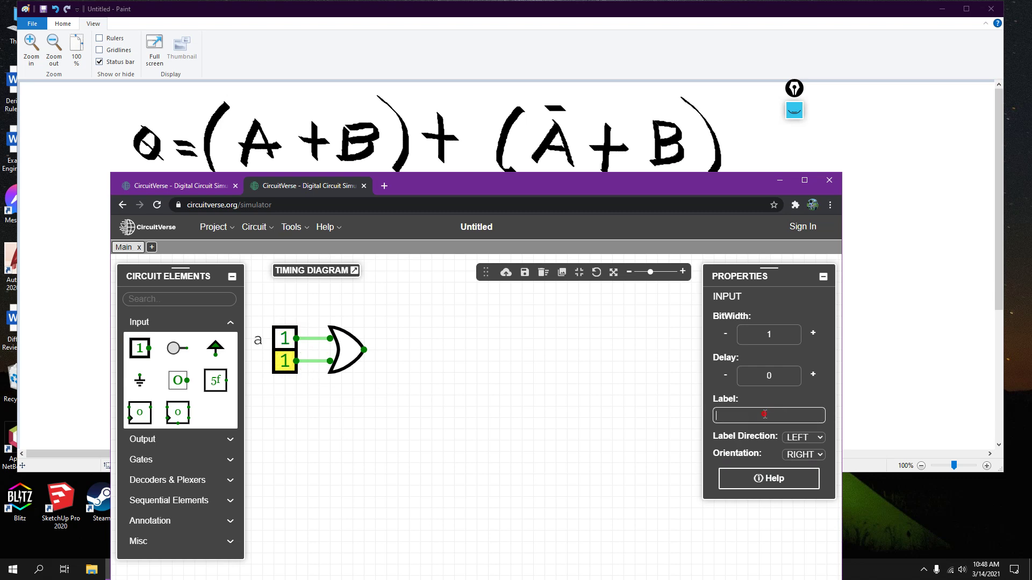
type("n")
key("BackSpace")
type("B")
- Change the upper input's label to uppercase A and shift the CircuitVerse window slightly up over the Paint window
left_click(285, 339)
left_click(737, 413)
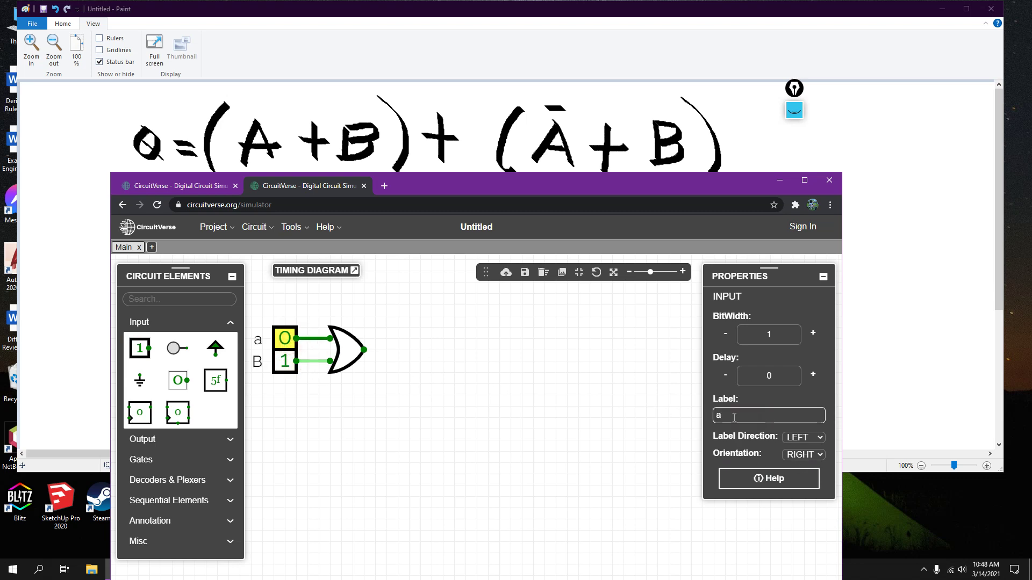
key("BackSpace")
type("A")
left_click(440, 433)
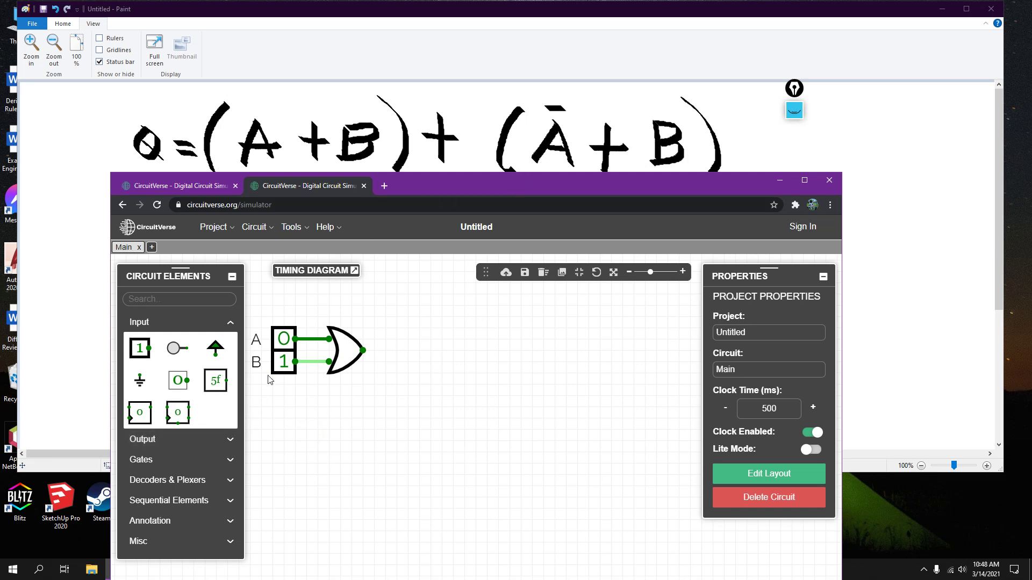
left_click_drag(426, 197, 401, 162)
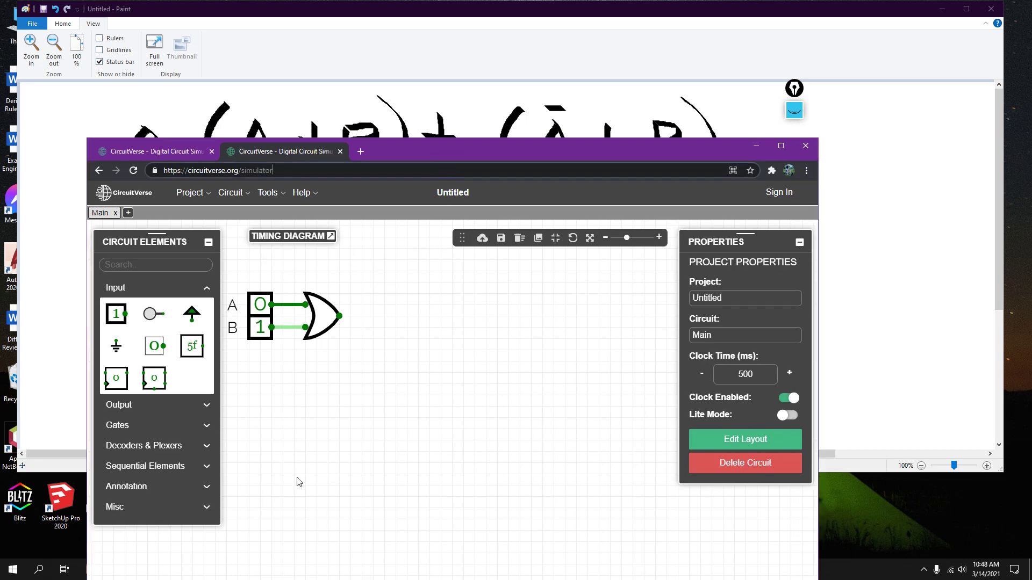
- Switch to Paint and handwrite the equation Q = Ā below the main equation
left_click(880, 139)
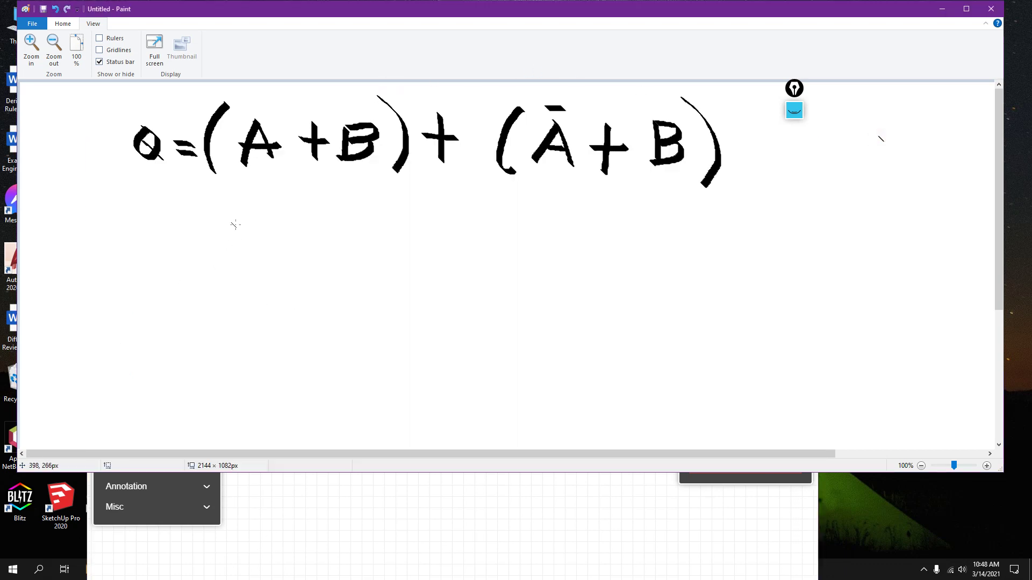
left_click_drag(288, 233, 271, 263)
mouse_move(285, 248)
left_mouse_down()
mouse_move(317, 274)
mouse_move(350, 250)
mouse_move(353, 260)
left_mouse_up()
mouse_move(394, 227)
left_mouse_down()
mouse_move(378, 275)
mouse_move(424, 273)
mouse_move(424, 259)
left_mouse_up()
left_click_drag(377, 200, 416, 207)
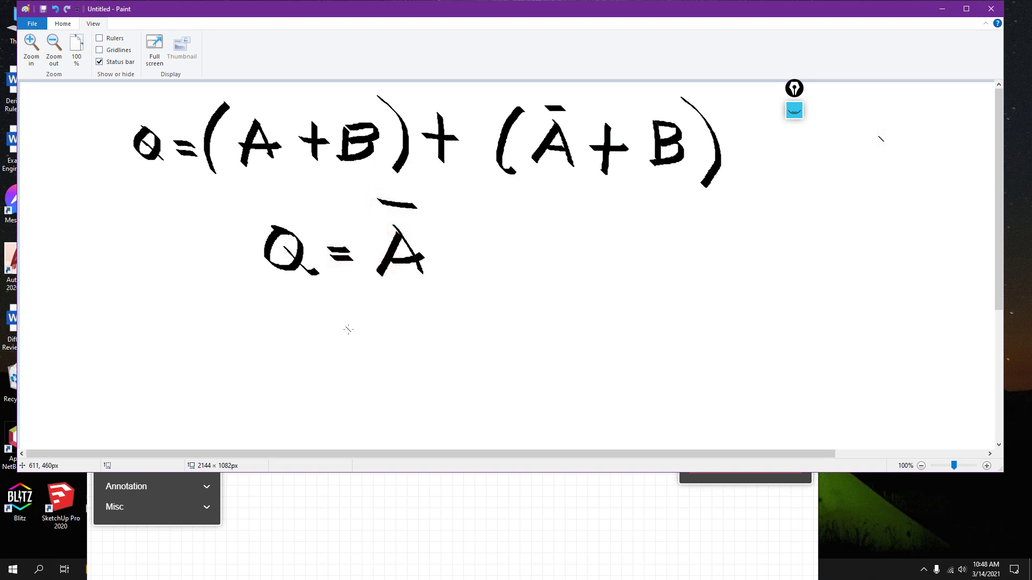
- Draw a NOT gate under Q = Ā, with its input labelled A and marked 1 and its output labelled Q and marked 0
left_click_drag(382, 320, 368, 361)
left_click_drag(584, 296, 587, 359)
mouse_move(585, 295)
left_mouse_down()
mouse_move(623, 342)
mouse_move(579, 358)
left_mouse_up()
mouse_move(369, 323)
left_mouse_down()
mouse_move(391, 356)
mouse_move(402, 346)
left_mouse_up()
mouse_move(428, 338)
left_mouse_down()
mouse_move(597, 333)
mouse_move(642, 358)
mouse_move(653, 335)
mouse_move(745, 347)
left_mouse_up()
mouse_move(817, 324)
left_mouse_down()
mouse_move(801, 360)
mouse_move(839, 328)
mouse_move(812, 352)
mouse_move(837, 378)
left_mouse_up()
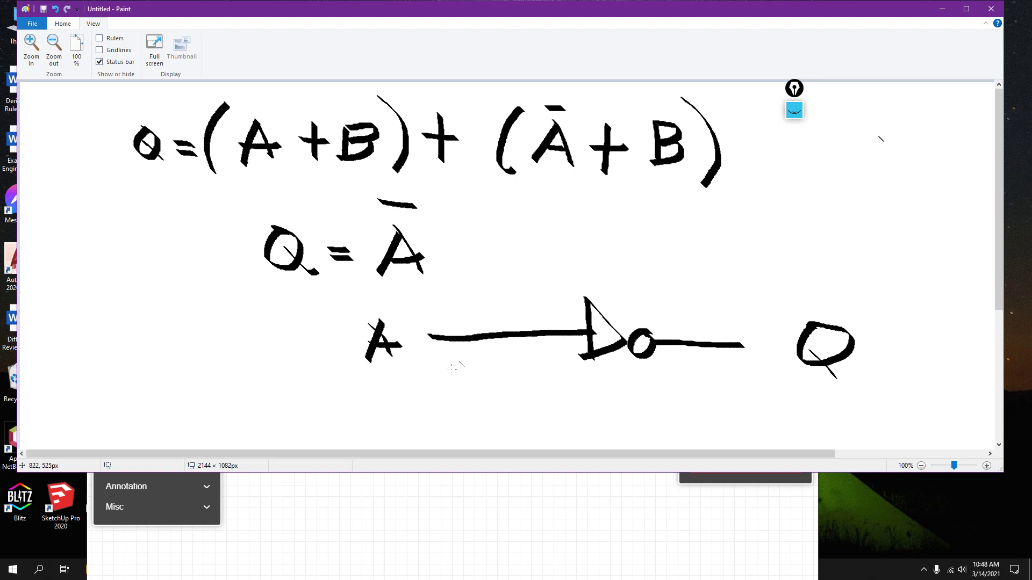
left_click_drag(480, 351, 488, 393)
left_click_drag(748, 364, 744, 365)
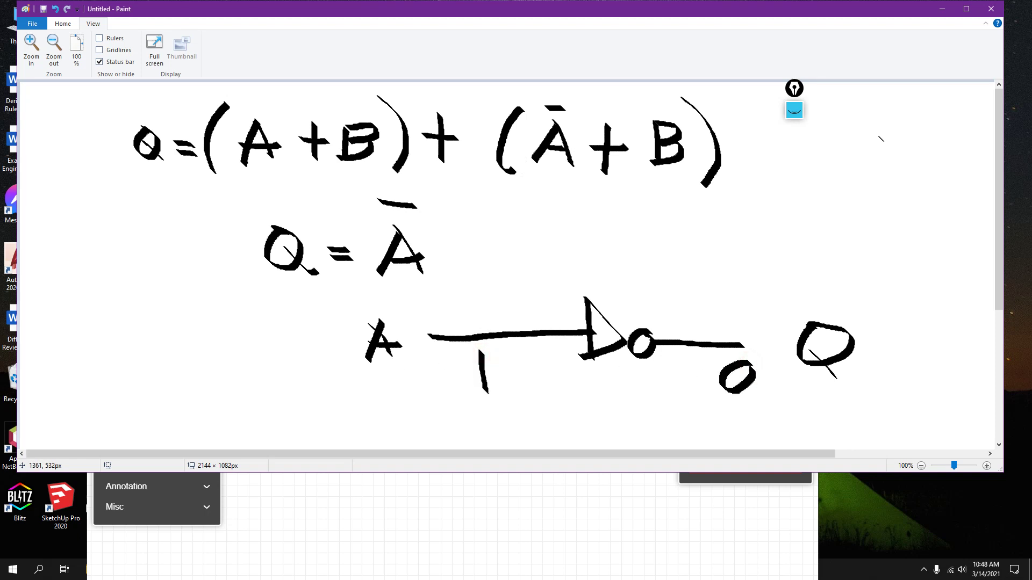
- Underline the bracketed terms (A + B) and (Ā + B) of the main equation in the Paint drawing
left_click(681, 538)
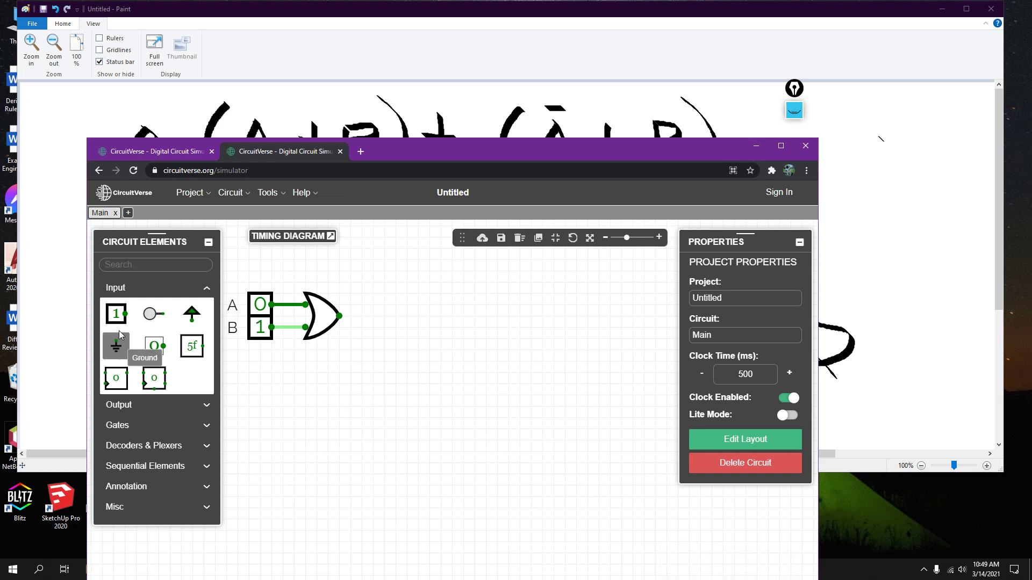
left_click(137, 427)
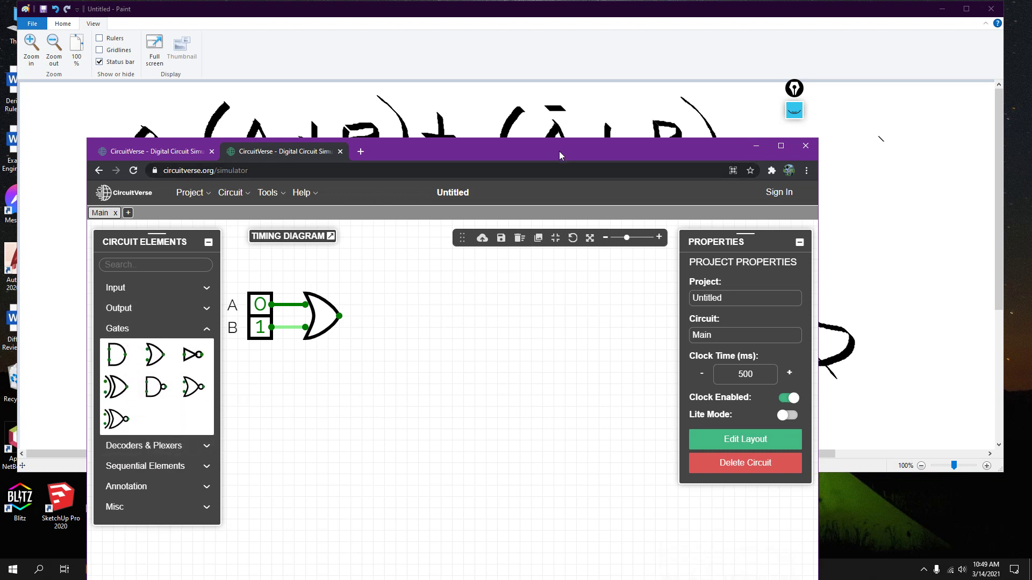
left_click(554, 11)
left_click_drag(203, 173, 404, 177)
left_click_drag(492, 173, 747, 201)
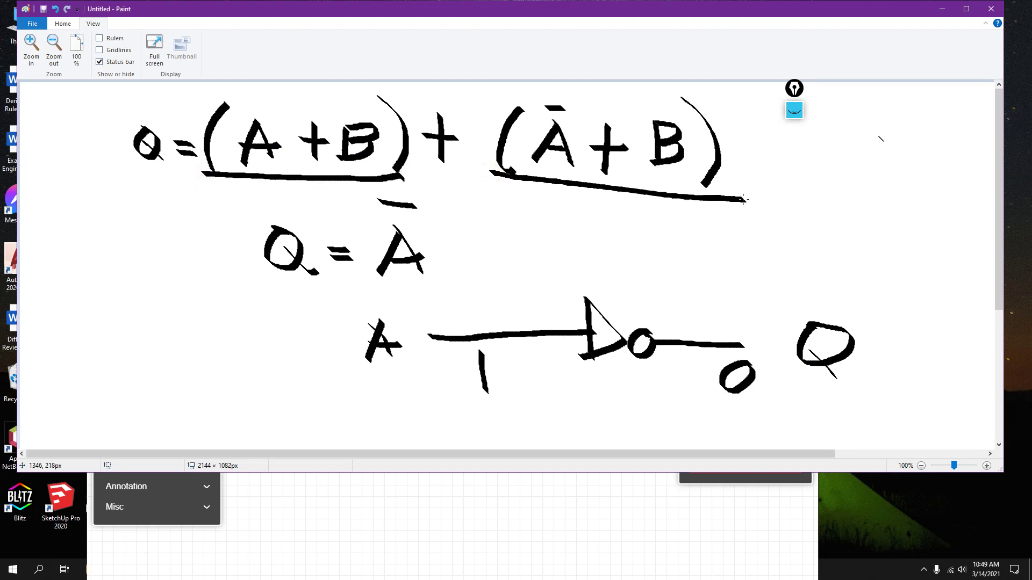
- Return to CircuitVerse, lower its window to uncover the equation, and place a second OR gate below the first
left_click(344, 545)
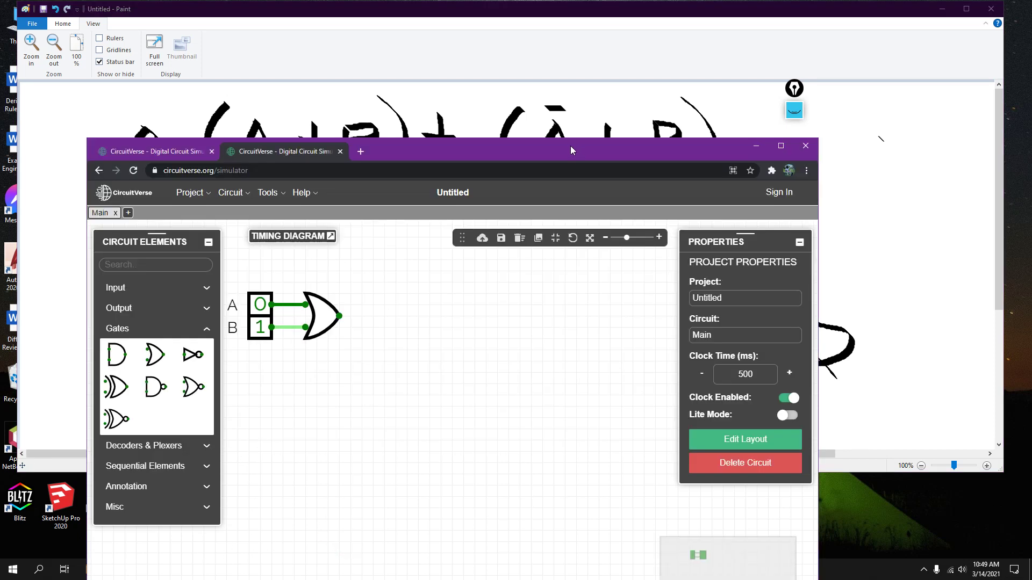
left_click_drag(570, 146, 571, 172)
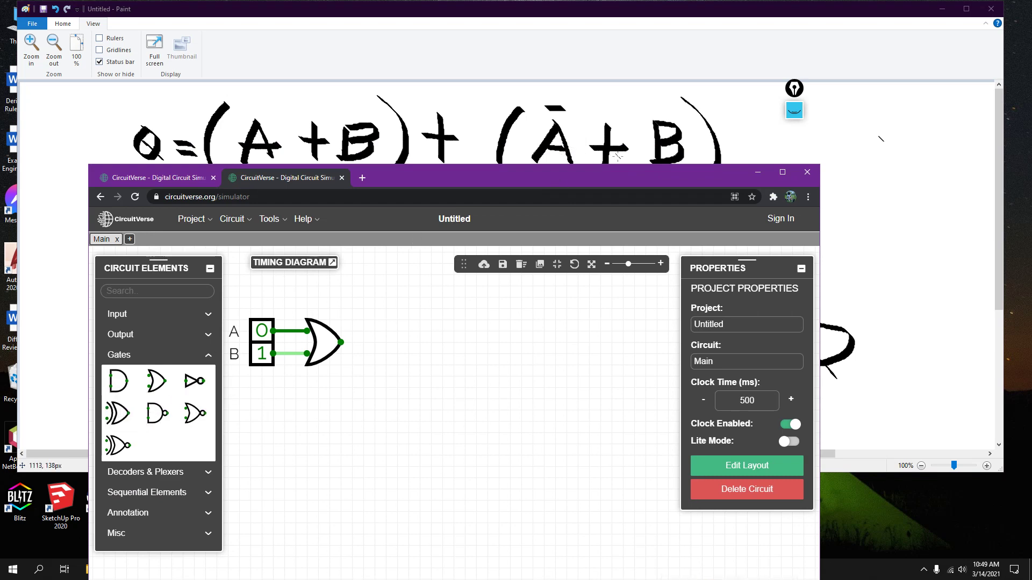
left_click(159, 380)
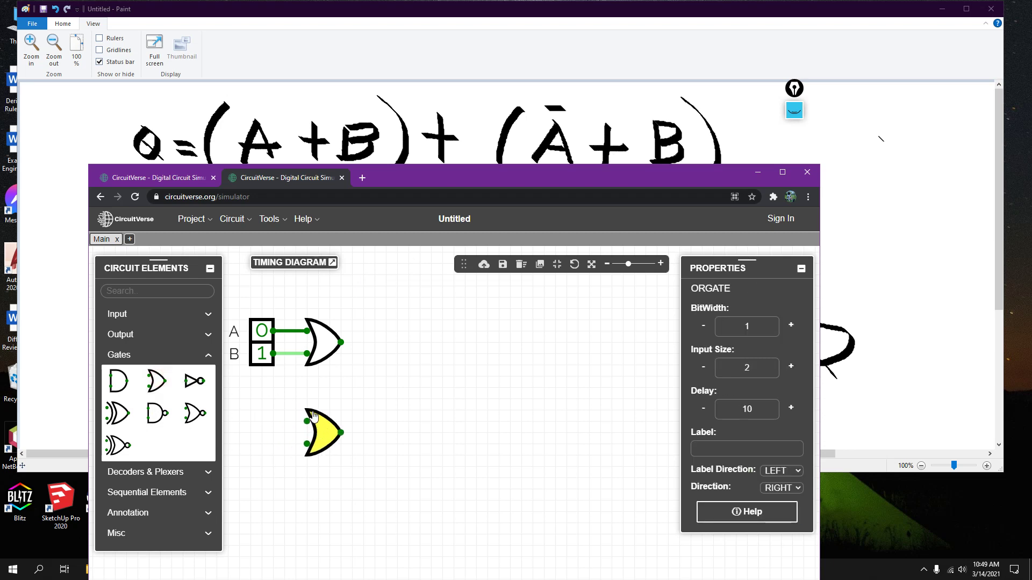
left_click(374, 428)
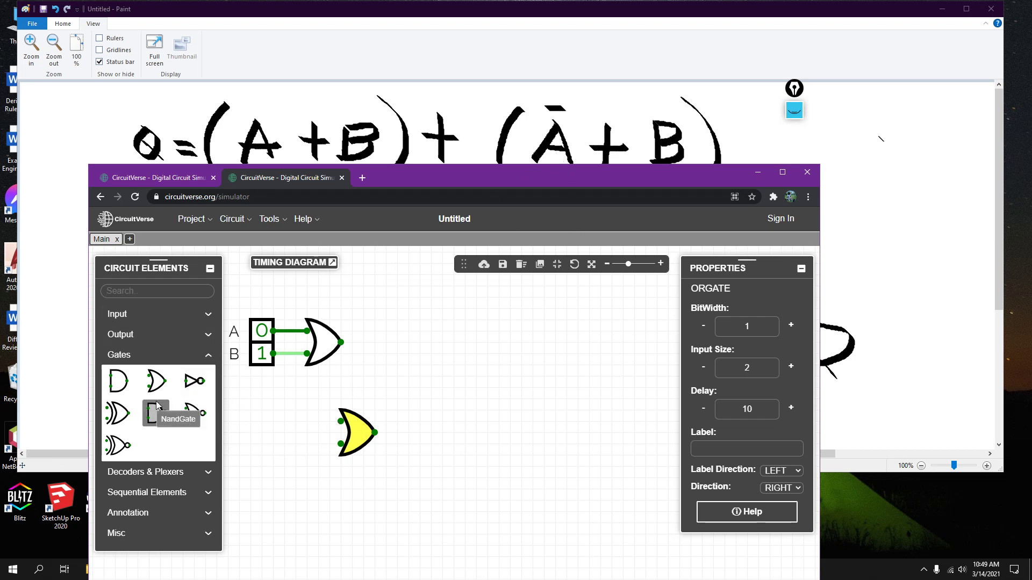
- Place a NOT gate before the second OR gate, wire it to the upper input, and extend a wire from the NOT gate's input
left_click(194, 381)
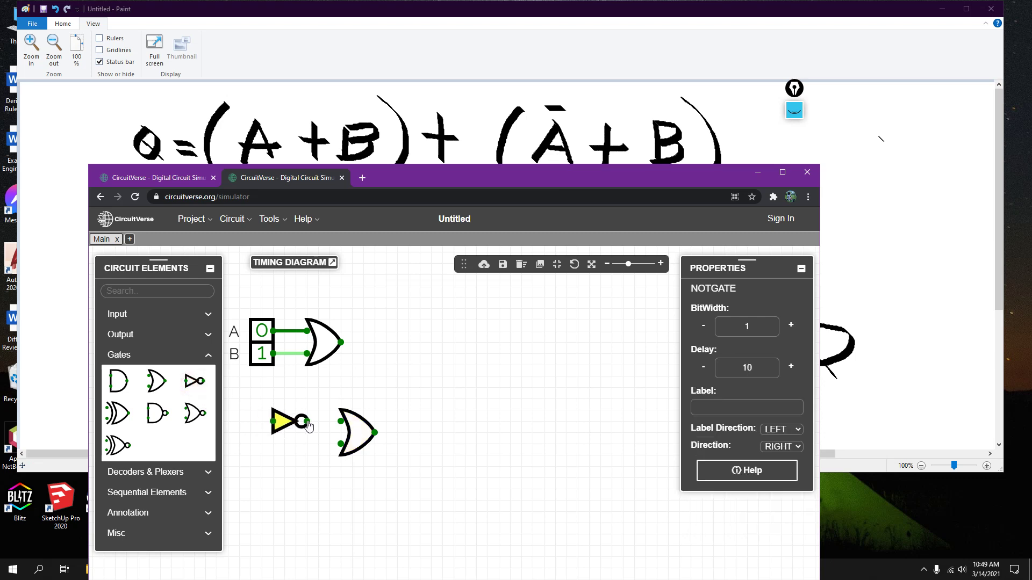
left_click(309, 426)
left_click_drag(307, 421, 341, 423)
left_click_drag(371, 485, 411, 457)
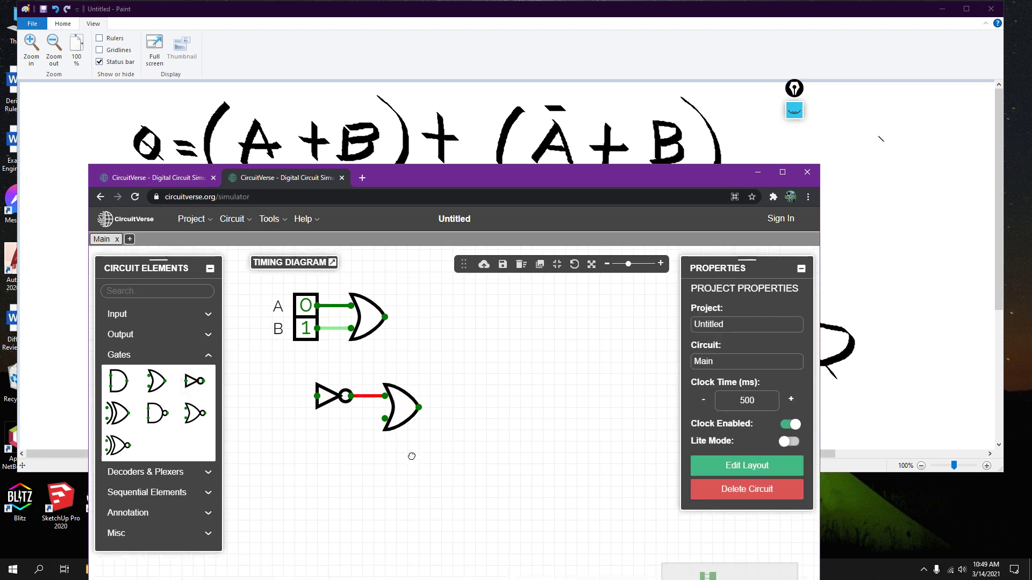
left_click_drag(317, 396, 294, 395)
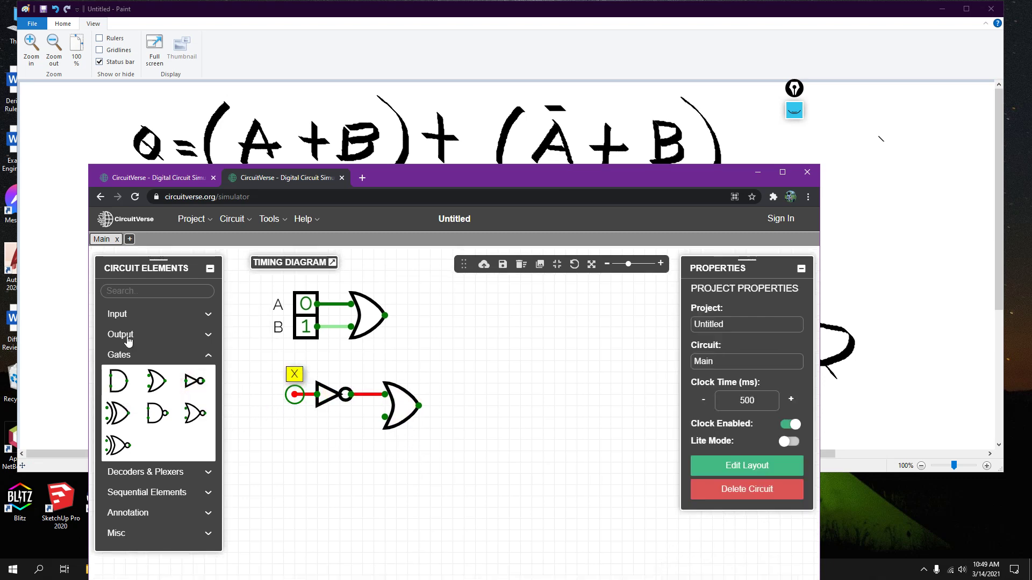
- Add an input element to the NOT gate and another below it, wired to the second OR gate's lower input
left_click(117, 314)
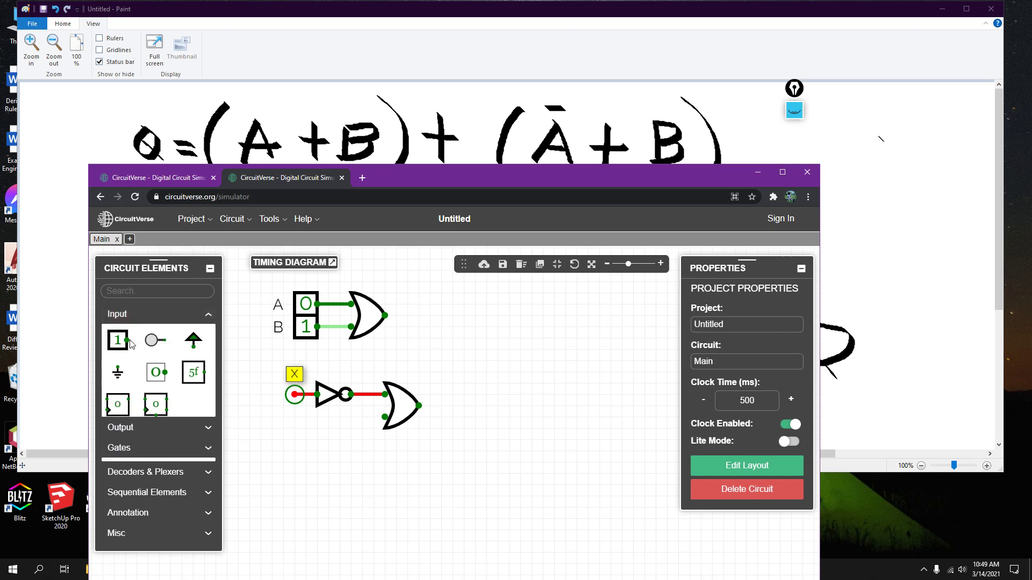
left_click(130, 344)
left_click(283, 394)
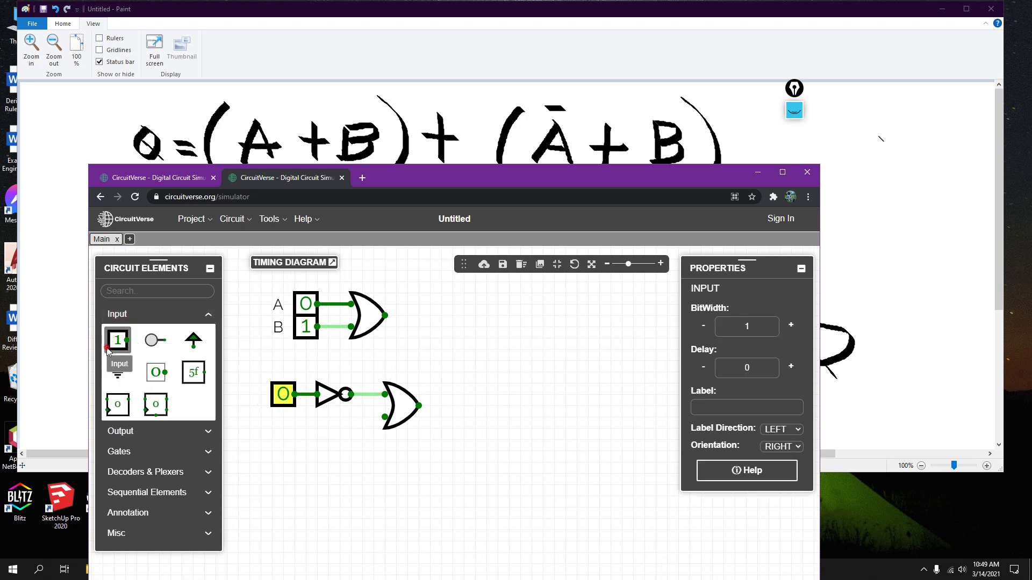
left_click(108, 347)
left_click(283, 425)
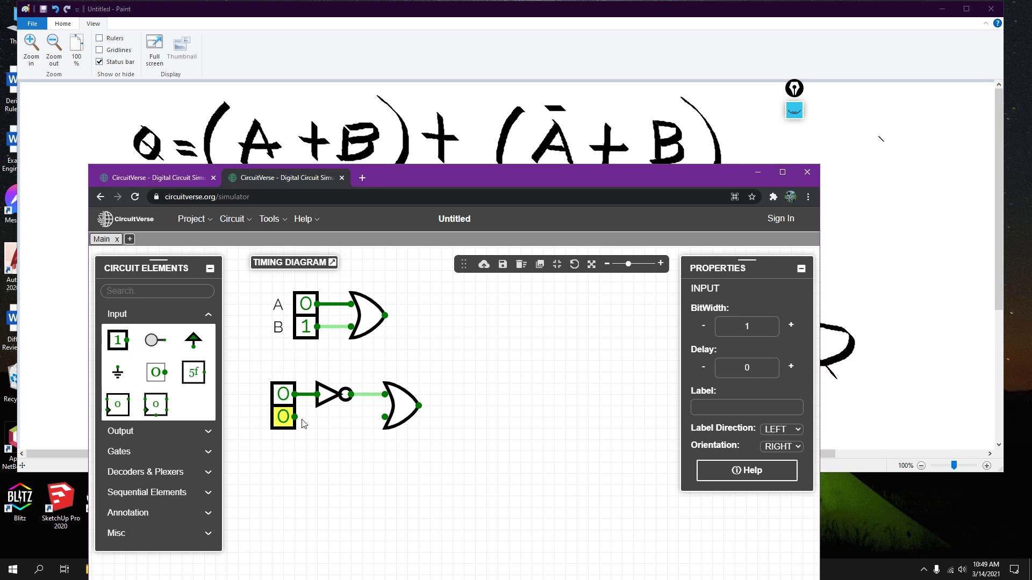
left_click_drag(295, 418, 382, 424)
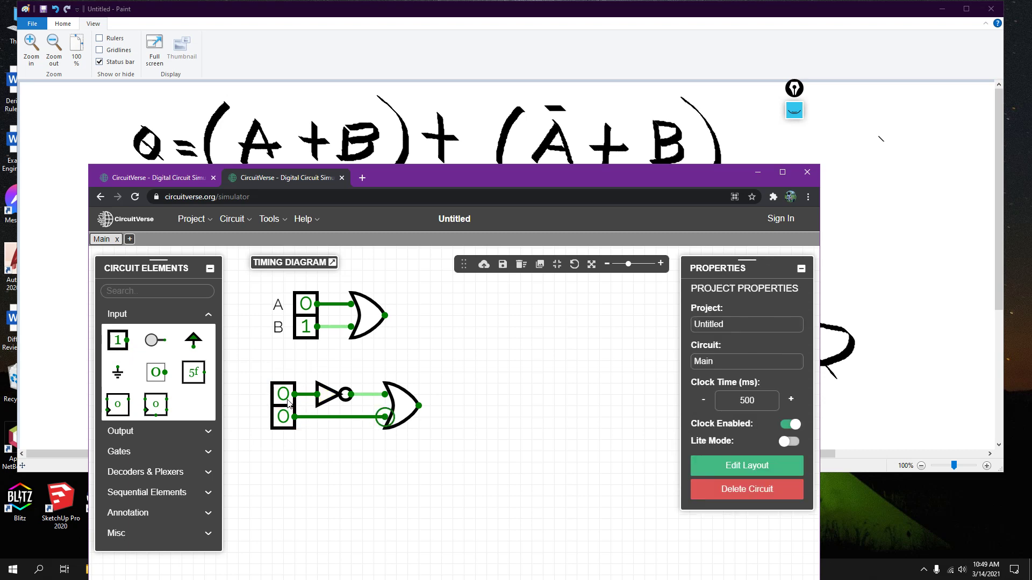
- Label the NOT gate's input element A and the input element below it N
left_click(283, 395)
type("A")
left_click(283, 418)
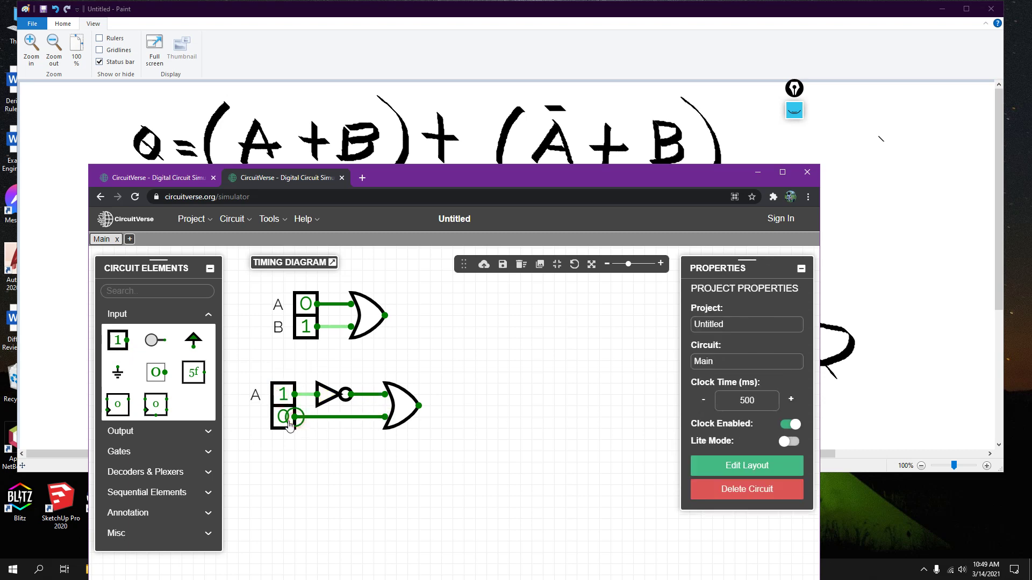
left_click(696, 407)
type("N")
left_click(478, 507)
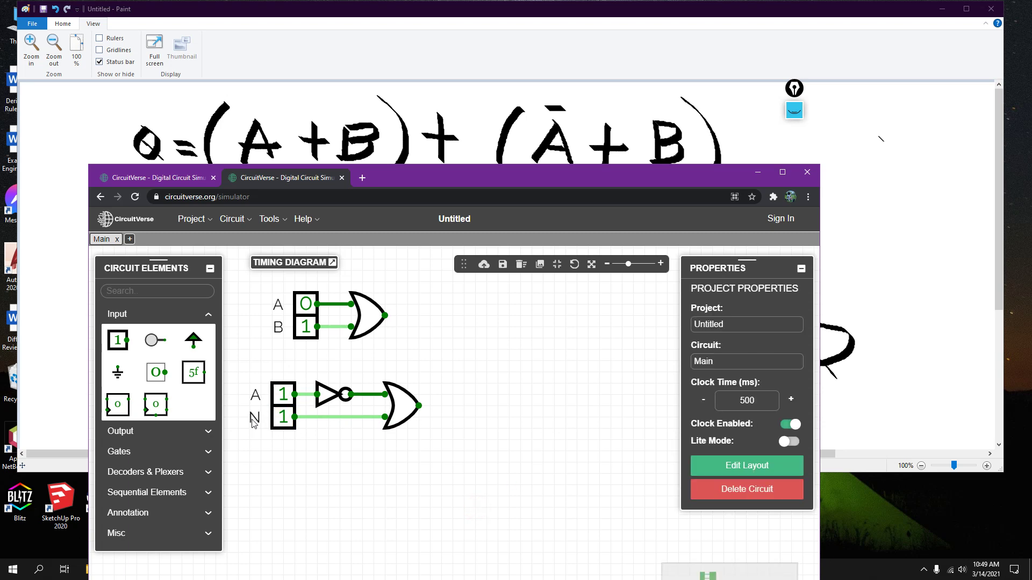
- Change the lower input element's label to B
left_click(283, 417)
left_click(697, 407)
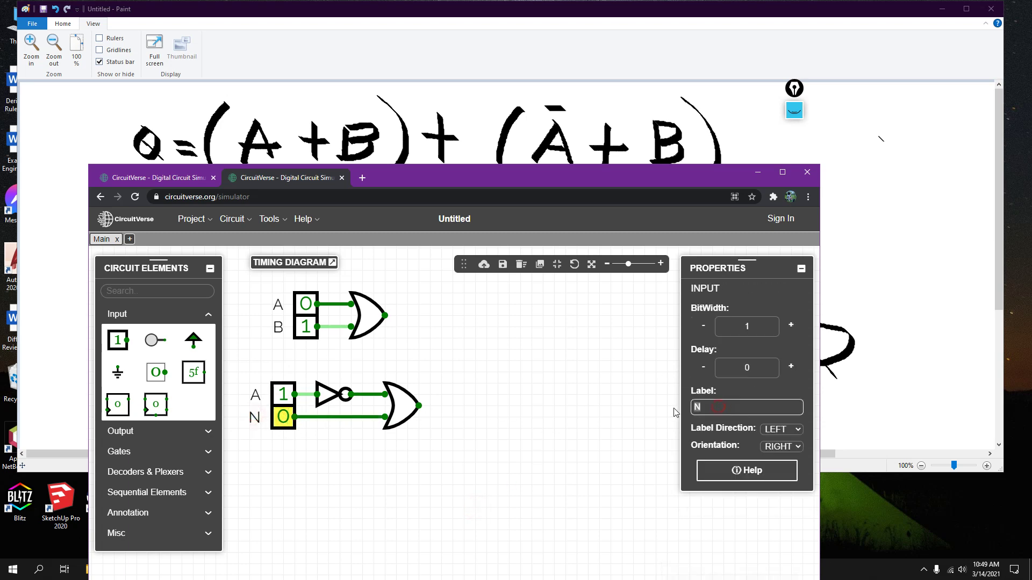
key("BackSpace")
type("B")
left_click(339, 473)
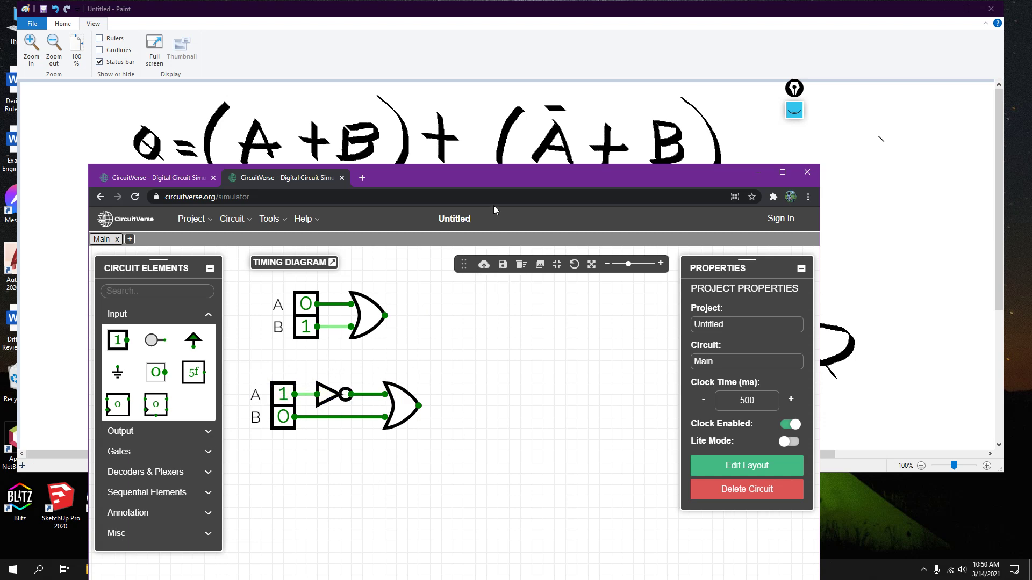
- Switch to Paint and write ĀB with the bar over A only, and below it AB with one bar over both letters
left_click(847, 152)
mouse_move(125, 324)
left_mouse_down()
mouse_move(96, 365)
mouse_move(113, 334)
mouse_move(135, 358)
mouse_move(102, 345)
mouse_move(132, 350)
left_mouse_up()
mouse_move(99, 311)
left_mouse_down()
mouse_move(143, 313)
mouse_move(160, 366)
left_mouse_up()
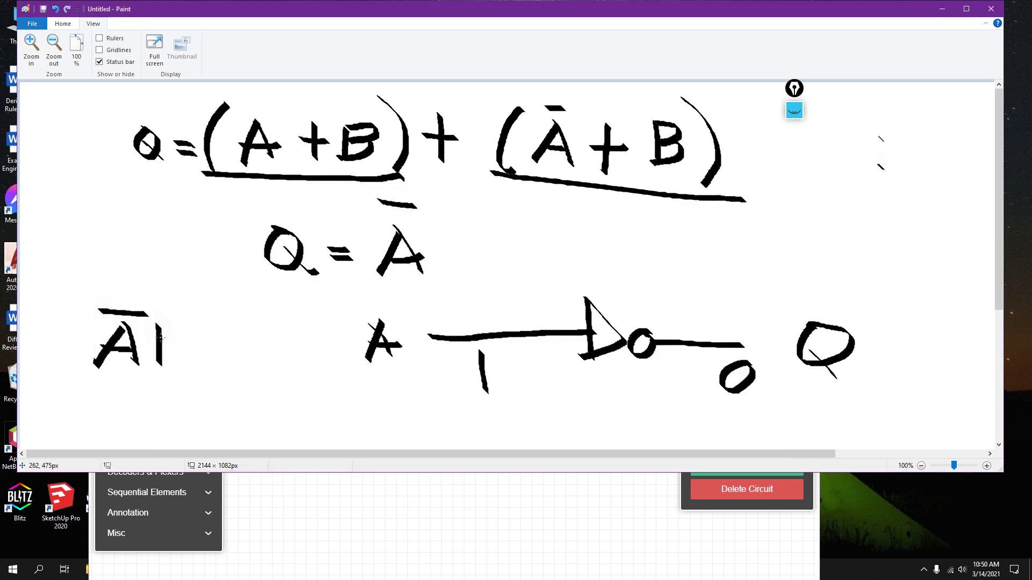
mouse_move(157, 330)
left_mouse_down()
mouse_move(168, 350)
mouse_move(140, 433)
mouse_move(200, 426)
left_mouse_up()
left_click_drag(214, 398, 209, 440)
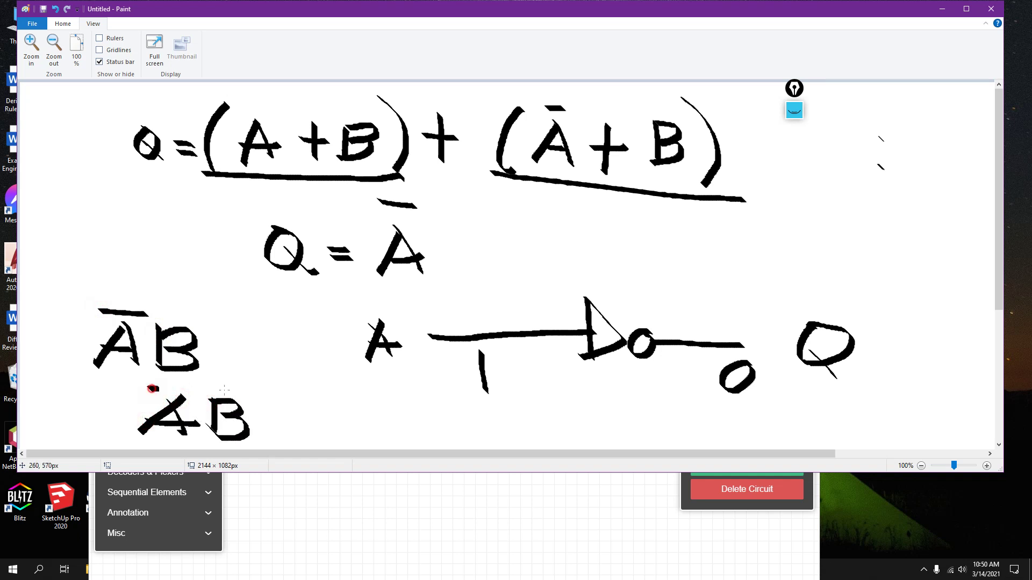
left_click_drag(151, 387, 242, 392)
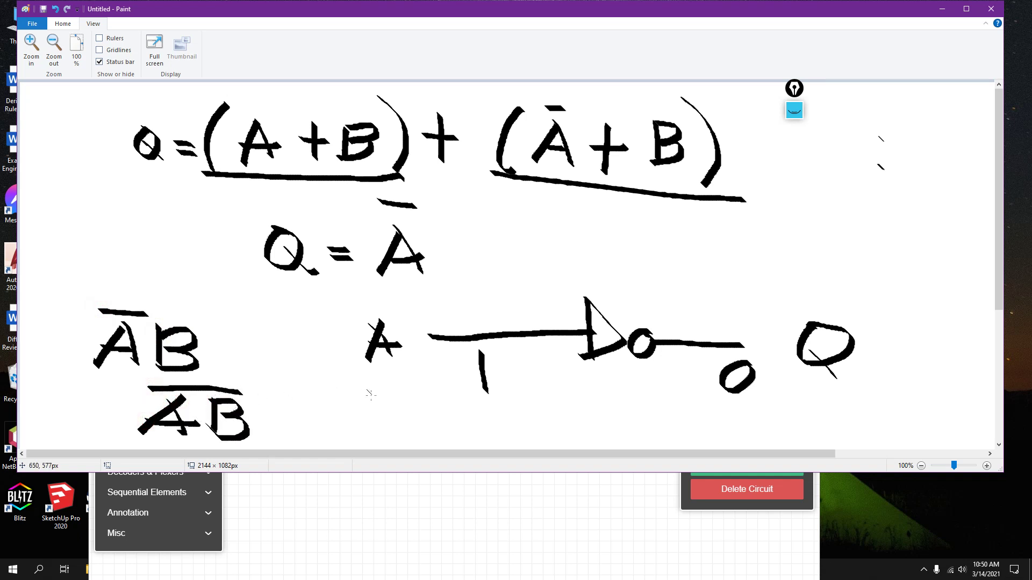
- Write a separate Ā B beside the fully barred AB and draw an outline around it
mouse_move(328, 393)
left_mouse_down()
mouse_move(305, 440)
mouse_move(349, 443)
mouse_move(363, 431)
left_mouse_up()
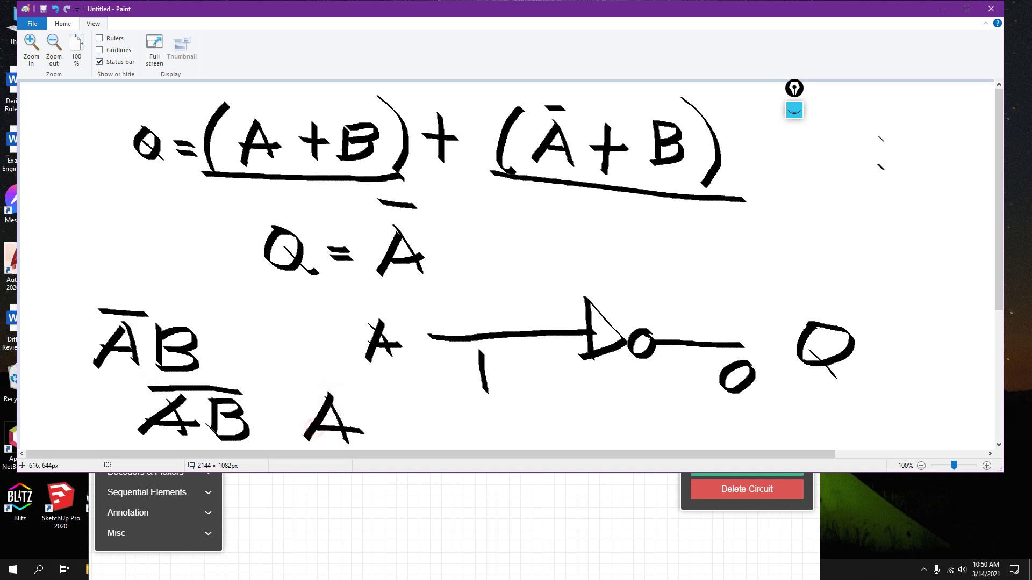
mouse_move(308, 376)
left_mouse_down()
mouse_move(343, 377)
mouse_move(388, 442)
left_mouse_up()
left_click_drag(389, 390, 395, 440)
mouse_move(280, 449)
left_mouse_down()
mouse_move(290, 365)
mouse_move(376, 364)
mouse_move(456, 449)
left_mouse_up()
- Return to CircuitVerse and place an AND gate in the empty area beside the second OR gate
left_click(204, 532)
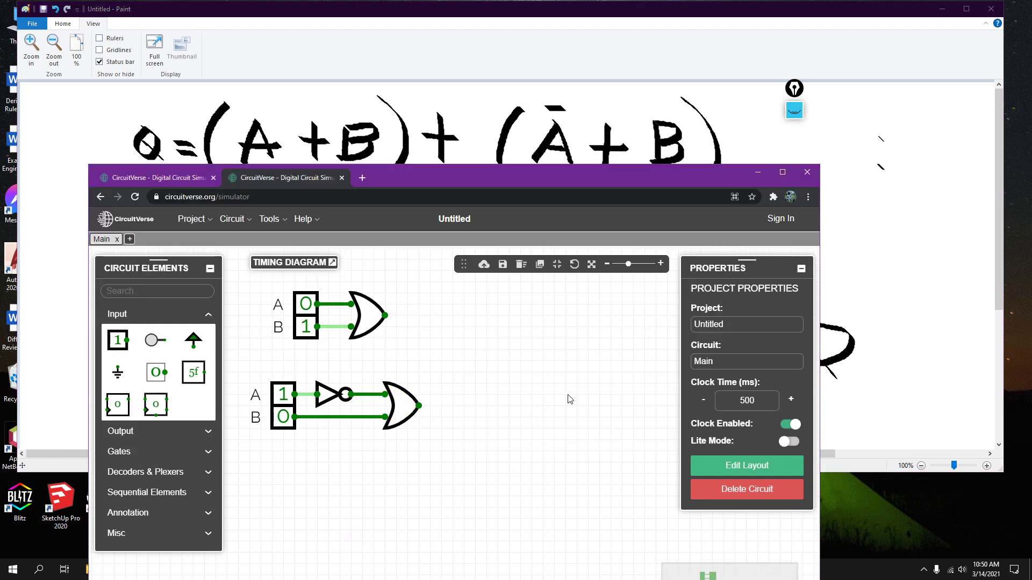
left_click(145, 432)
left_click(134, 314)
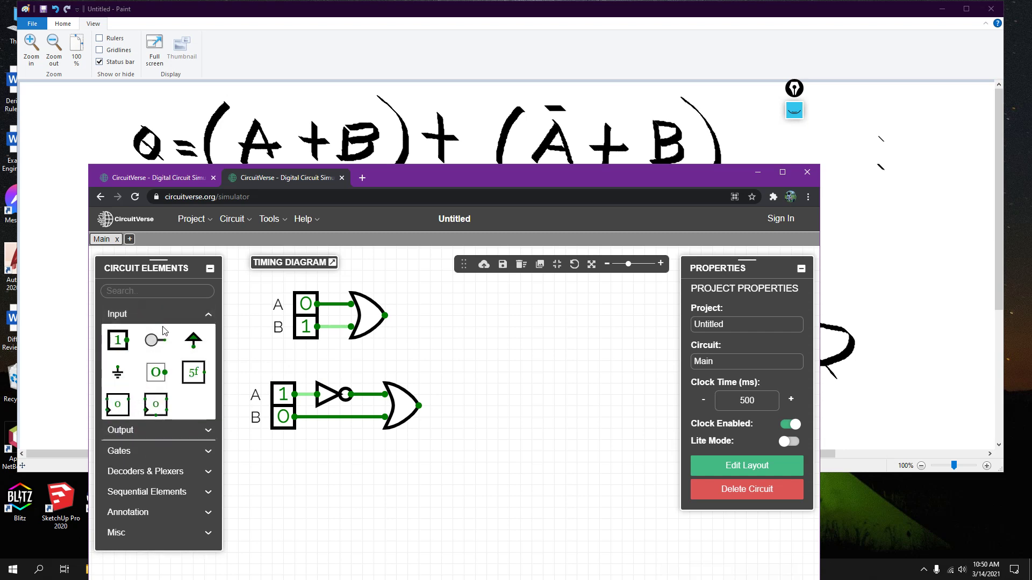
left_click(144, 450)
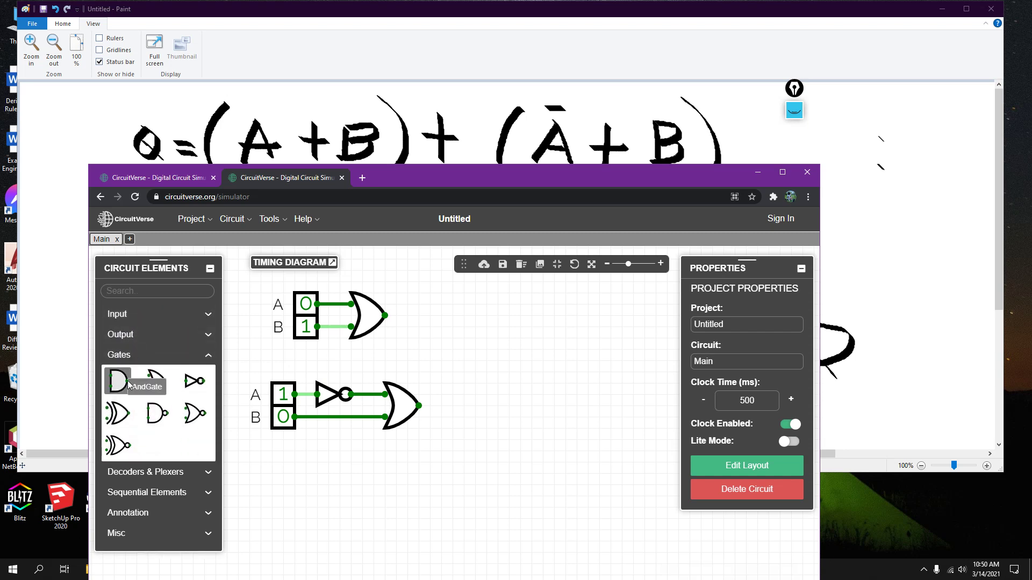
left_click(118, 382)
left_click(559, 421)
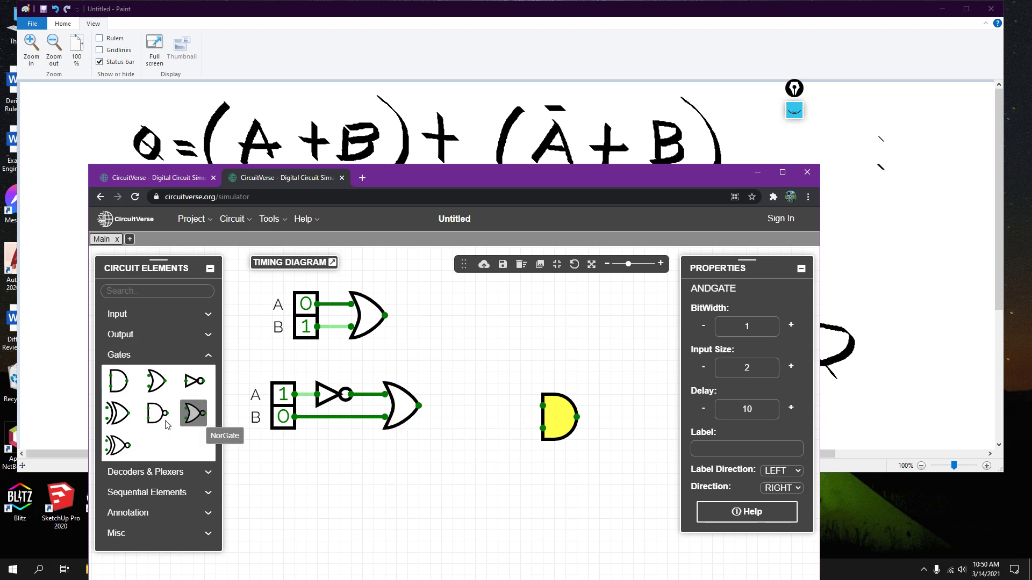
- Place a NOT gate at the AND gate's upper input and extend open wires from both inputs and the output
left_click(195, 381)
left_click(542, 408)
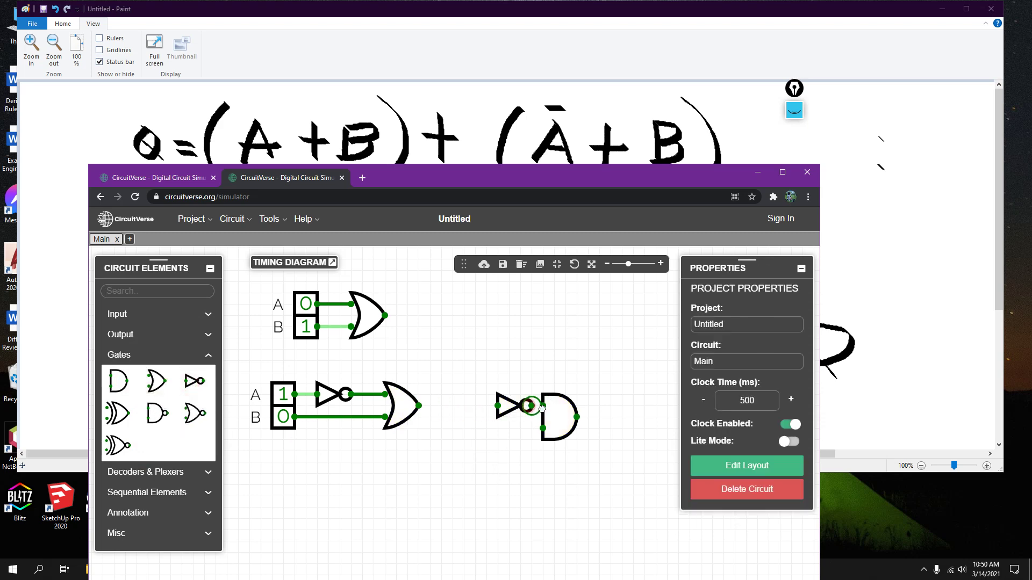
left_click_drag(494, 406, 500, 433)
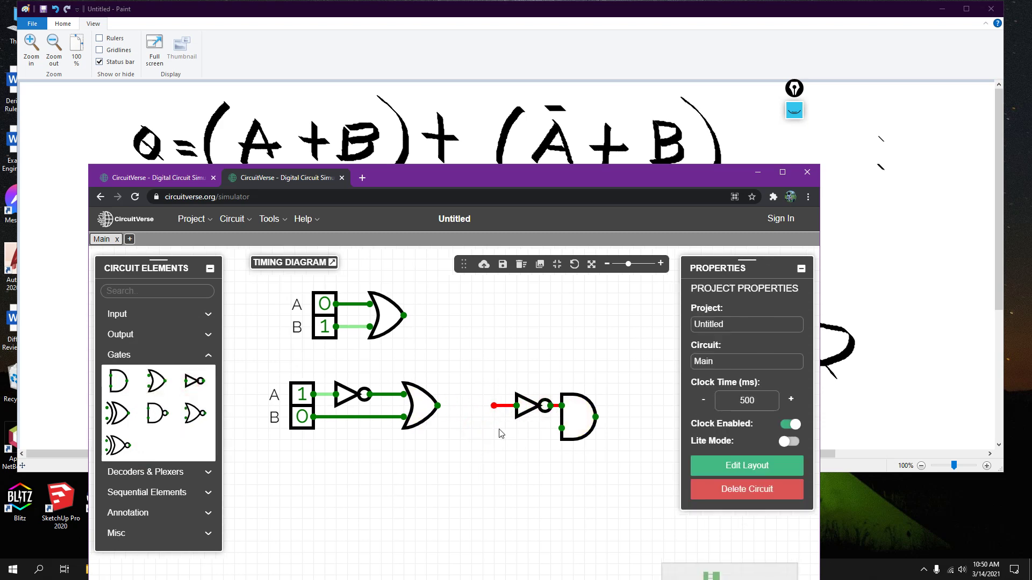
left_click_drag(561, 428, 494, 428)
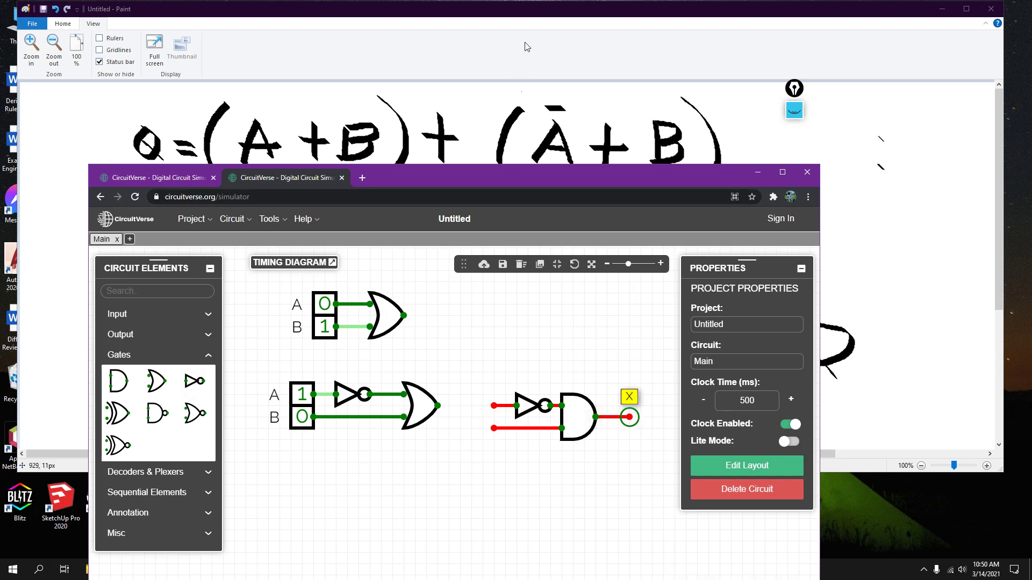
- Switch to Paint, draw an arrow pointing at the outlined Ā B, and return to the CircuitVerse circuit
left_click(522, 21)
mouse_move(525, 424)
left_mouse_down()
mouse_move(441, 408)
mouse_move(455, 434)
left_mouse_up()
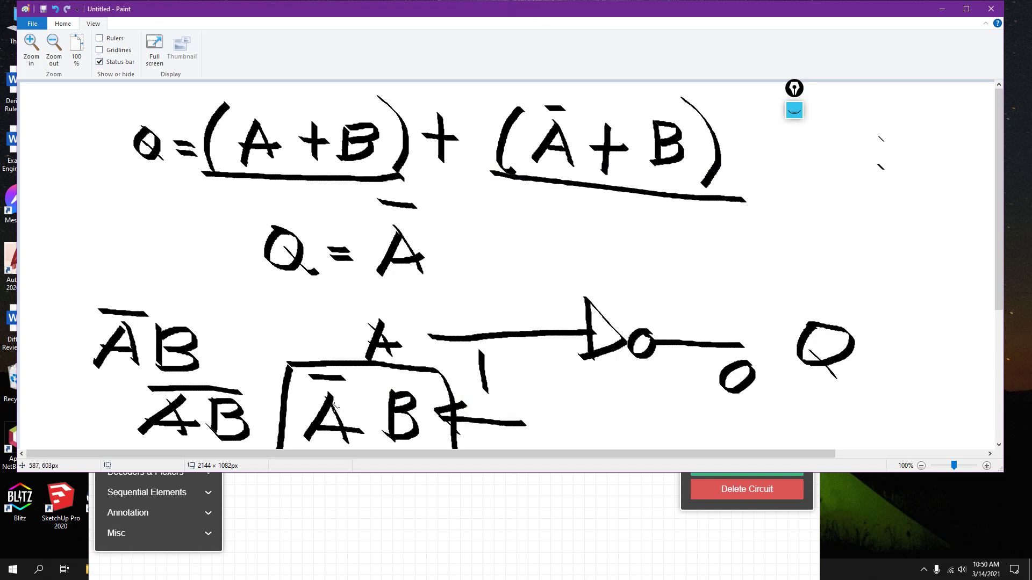
left_click(324, 553)
scroll(541, 437, "down", 3)
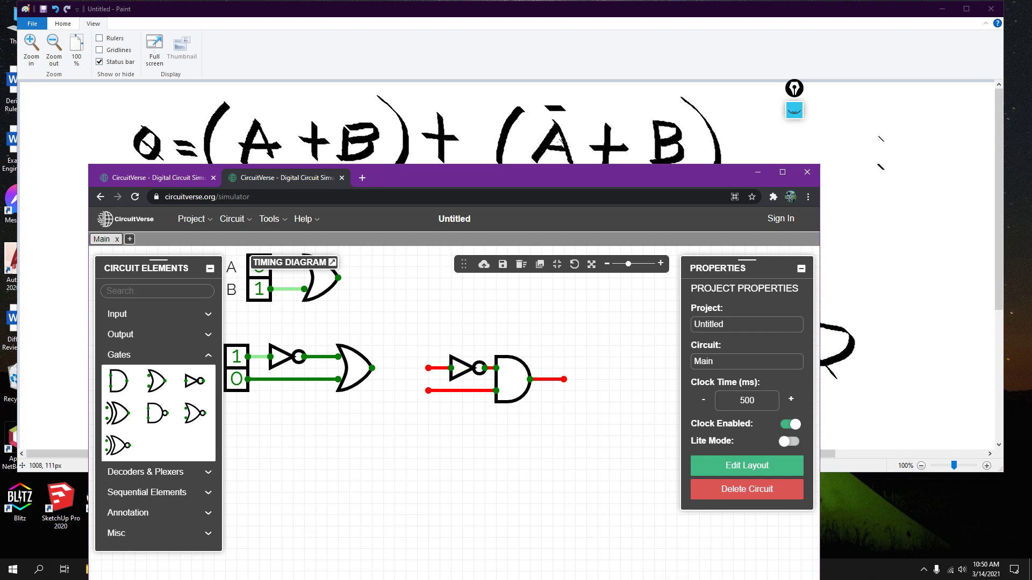
- Delete the AND gate, the NOT gate at its input and their open wires from the circuit
left_click(489, 383)
key("Delete")
left_click(468, 378)
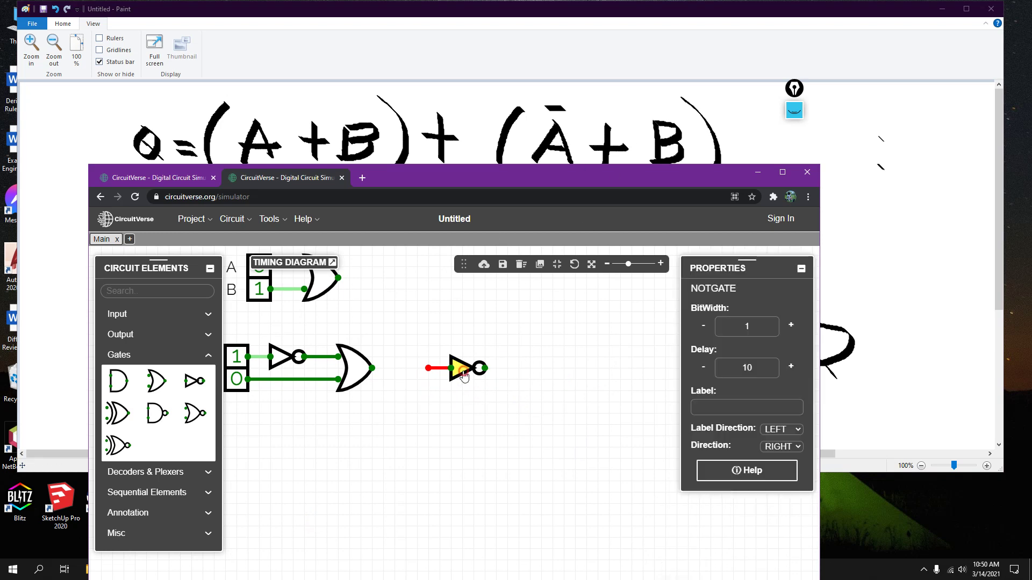
key("Delete")
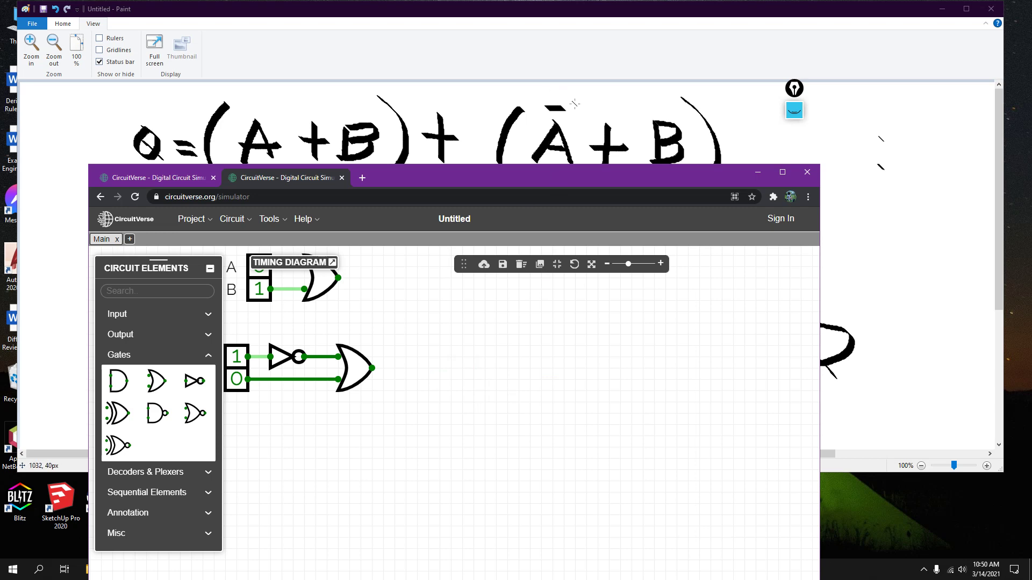
left_click(390, 387)
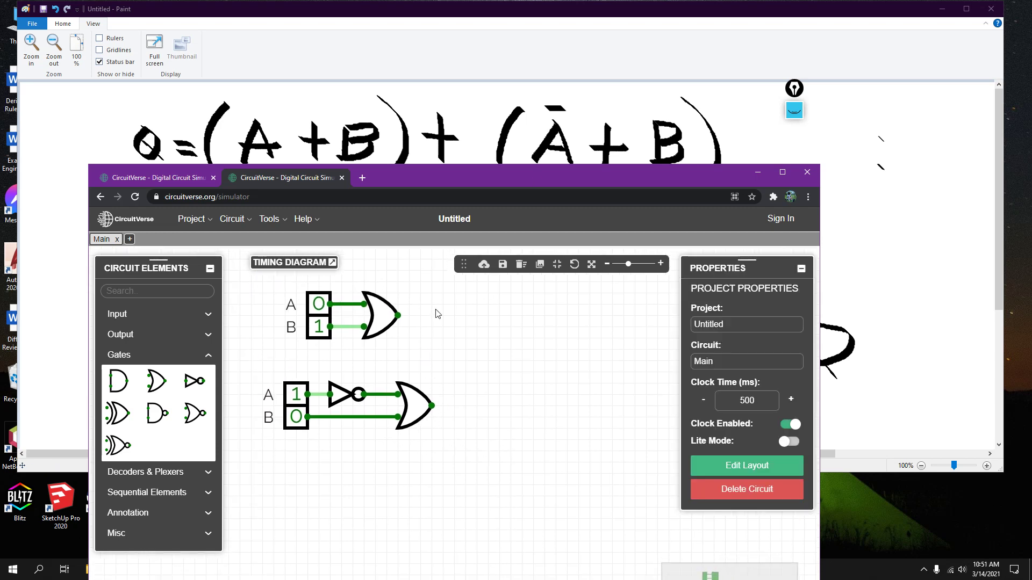
- Switch to Paint, retrace the brackets around Ā + B, underline both bracketed terms, and return to CircuitVerse
left_click(575, 129)
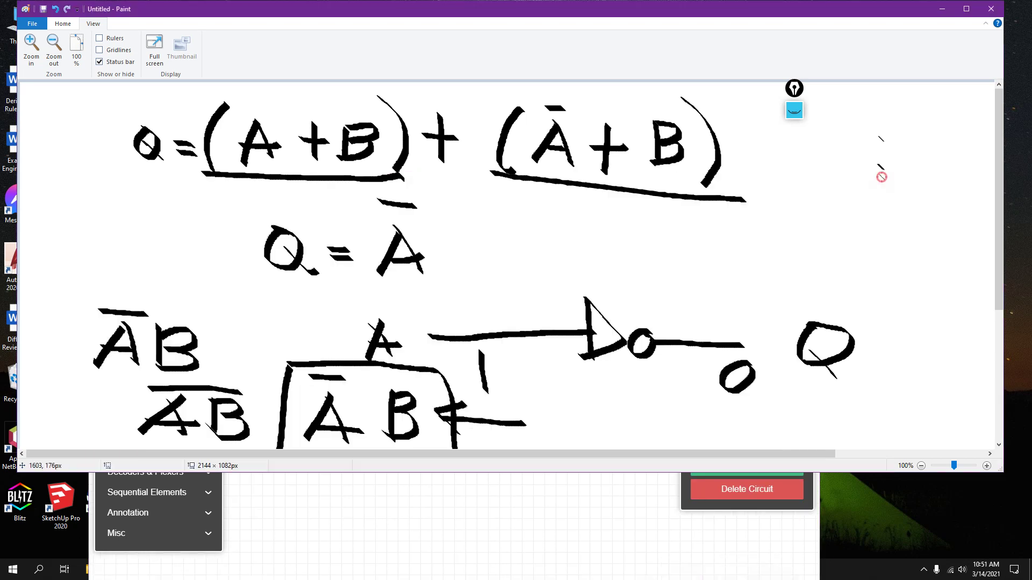
left_click_drag(517, 116, 500, 171)
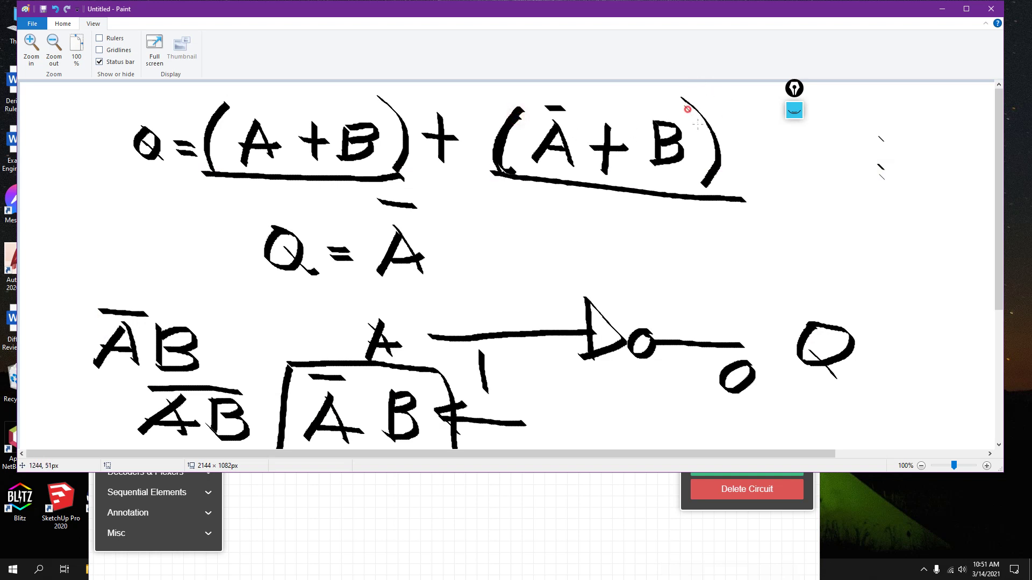
mouse_move(688, 109)
left_mouse_down()
mouse_move(697, 182)
mouse_move(717, 181)
mouse_move(551, 182)
mouse_move(666, 175)
left_mouse_up()
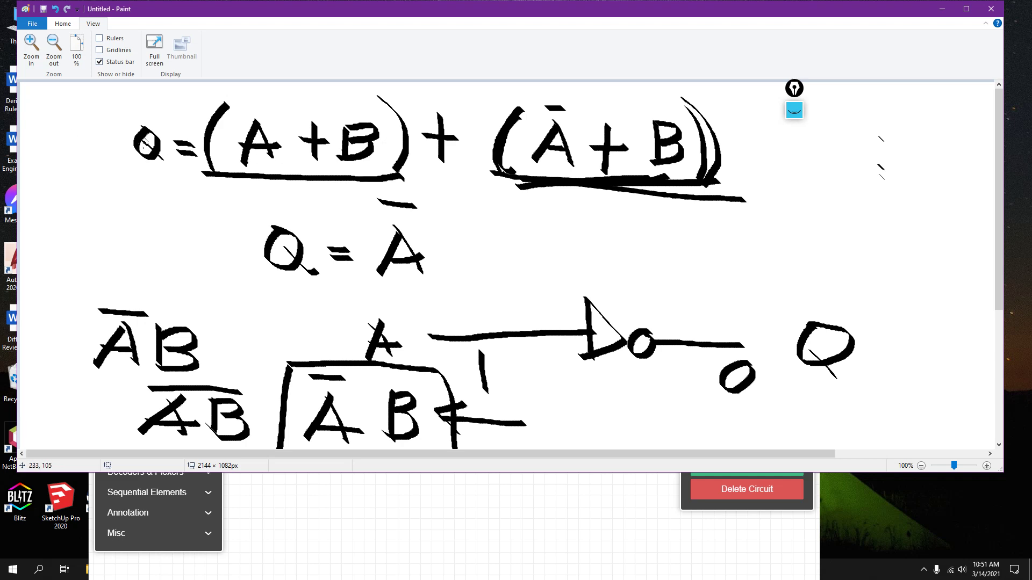
mouse_move(218, 175)
left_mouse_down()
mouse_move(396, 172)
mouse_move(276, 161)
mouse_move(290, 171)
mouse_move(367, 162)
mouse_move(242, 173)
mouse_move(376, 182)
left_mouse_up()
left_click(404, 509)
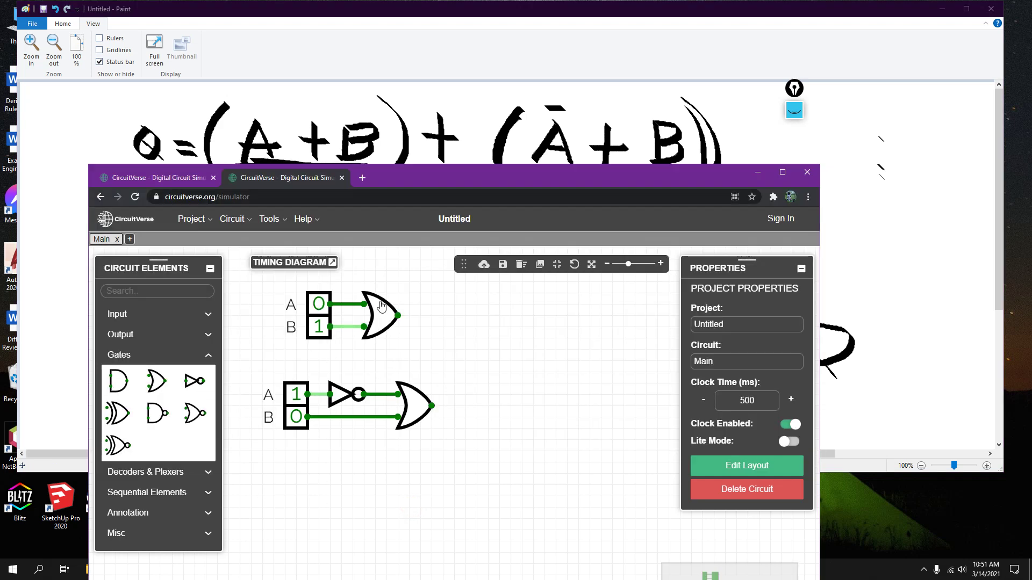
- Switch to Paint, draw a loop around the Ā + B term, and return to CircuitVerse
left_click(672, 140)
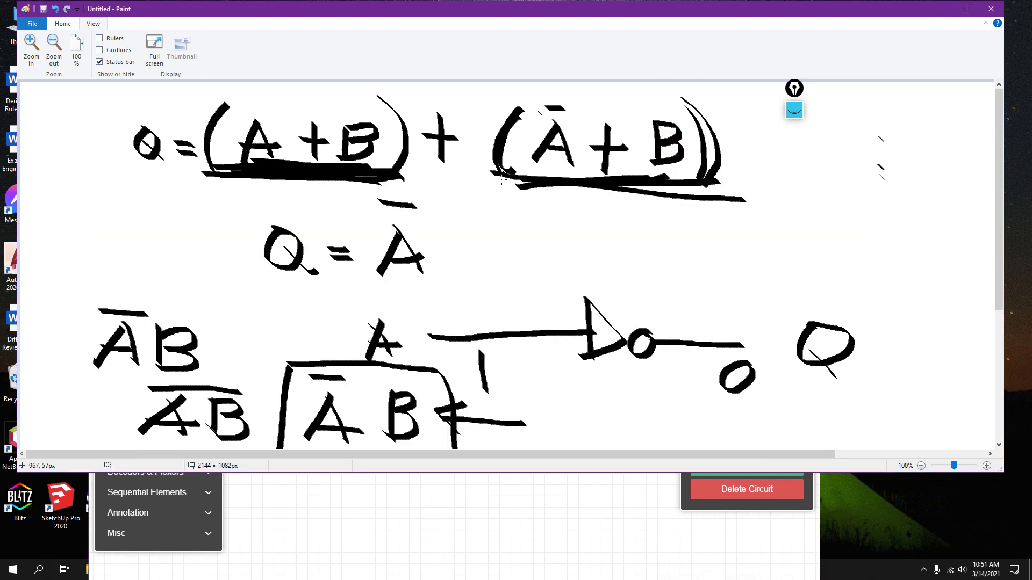
mouse_move(739, 102)
left_mouse_down()
mouse_move(591, 177)
mouse_move(701, 119)
left_mouse_up()
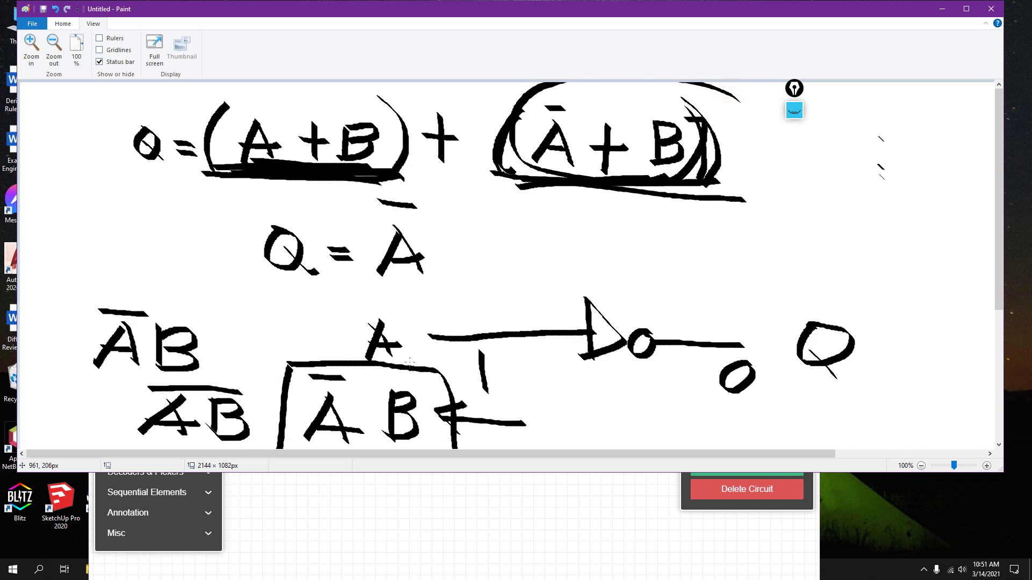
left_click(348, 558)
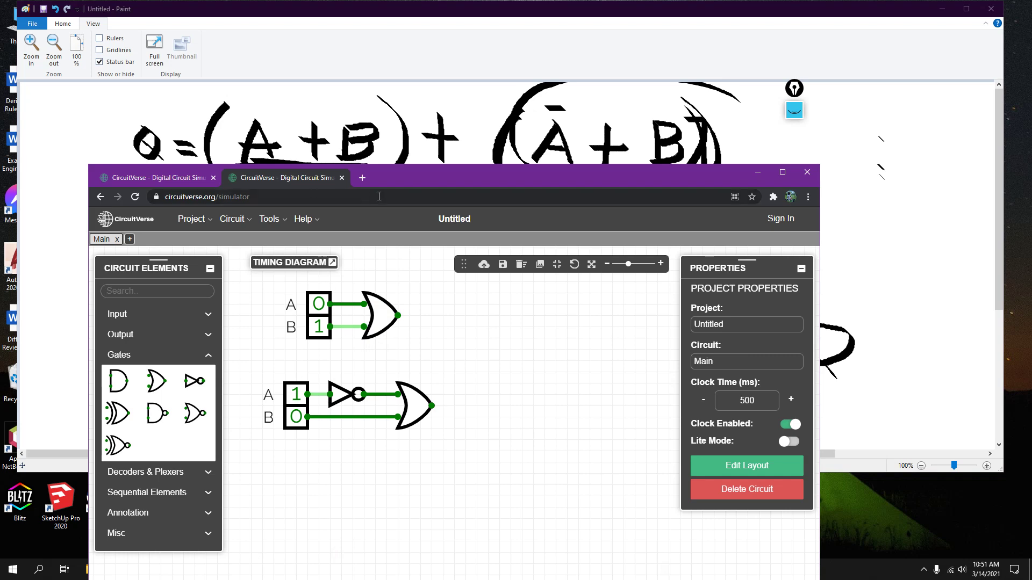
- Switch to Paint, add more underlines beneath Ā + B and A + B, and circle the plus sign between them
left_click(618, 115)
mouse_move(719, 115)
left_mouse_down()
mouse_move(510, 102)
mouse_move(534, 198)
mouse_move(610, 223)
mouse_move(574, 232)
left_mouse_up()
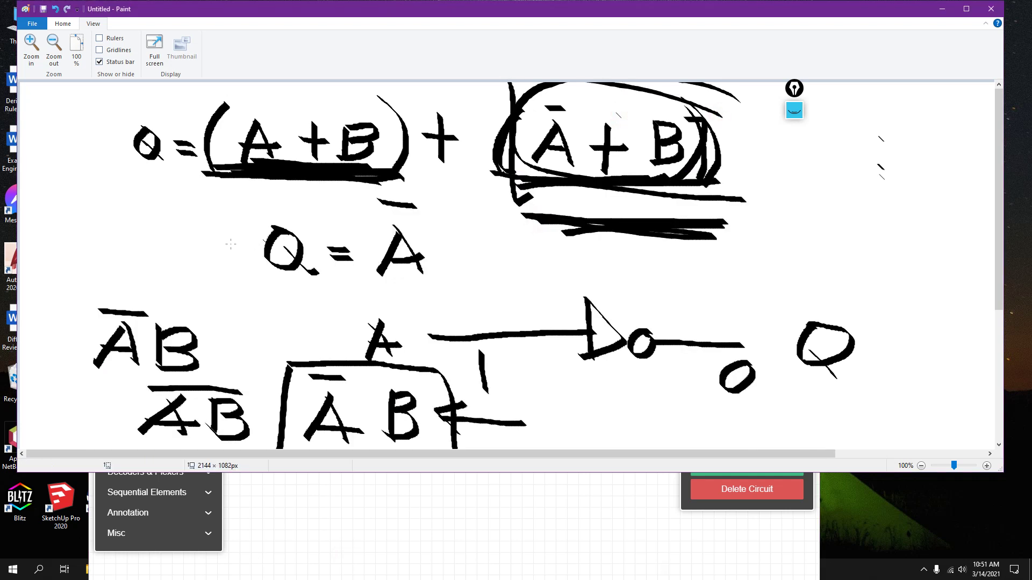
mouse_move(228, 211)
left_mouse_down()
mouse_move(289, 204)
mouse_move(220, 192)
left_mouse_up()
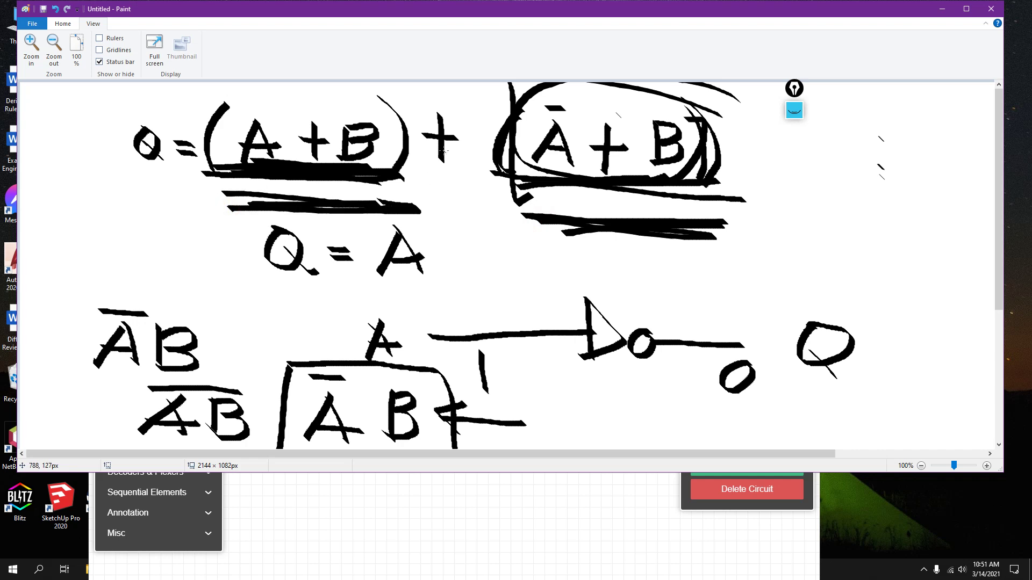
mouse_move(476, 102)
left_mouse_down()
mouse_move(404, 111)
mouse_move(454, 186)
mouse_move(468, 100)
left_mouse_up()
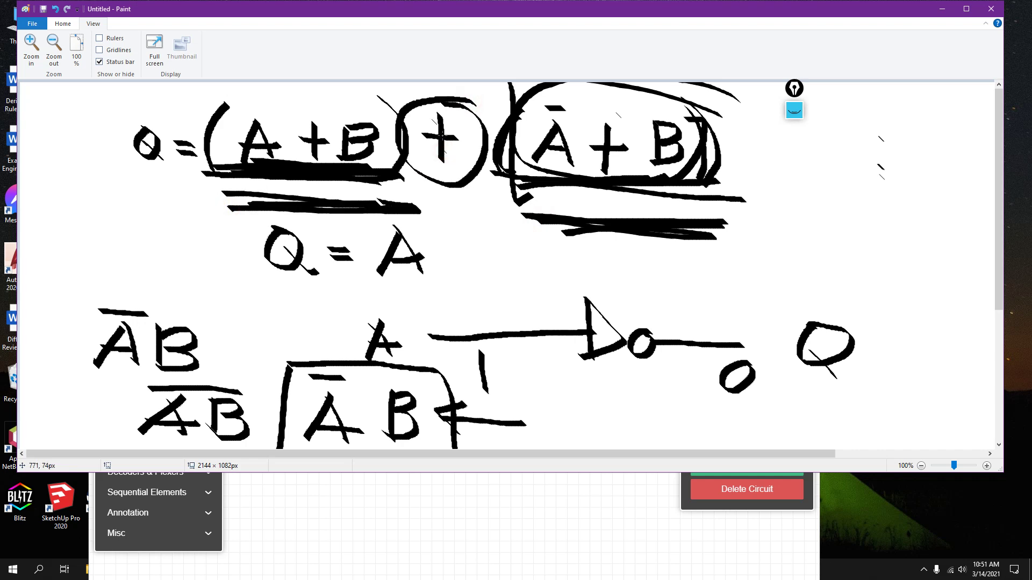
- Return to CircuitVerse and place a third OR gate beside the two existing OR gates
left_click(391, 503)
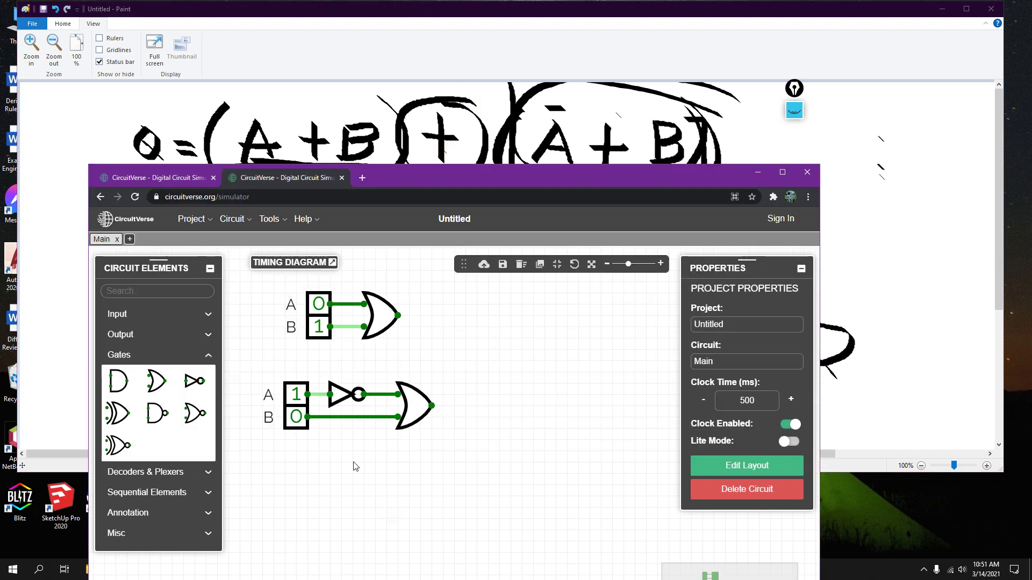
left_click_drag(155, 381, 485, 358)
left_click_drag(519, 186, 477, 188)
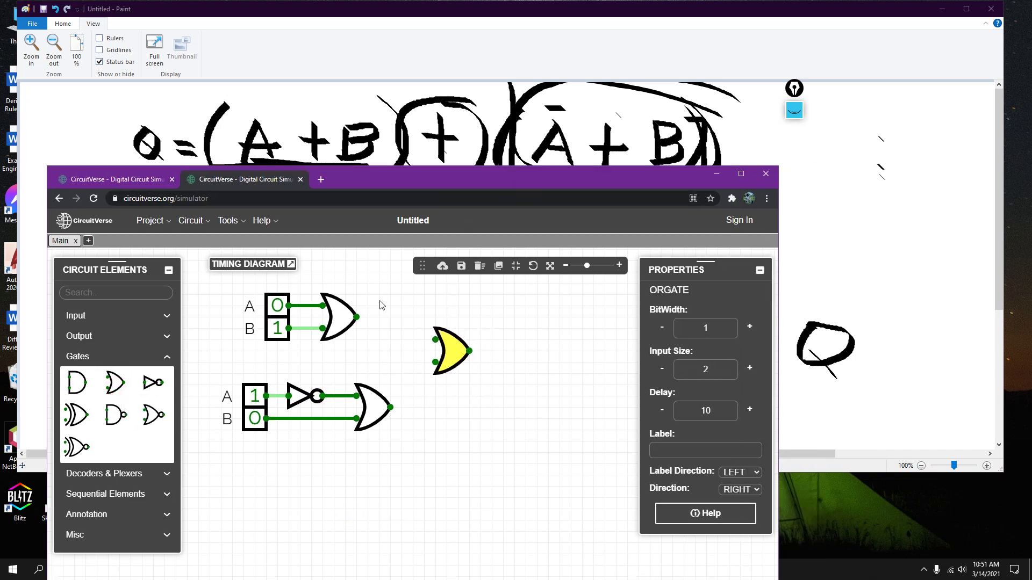
- Switch to Paint and mark the plus signs inside both bracketed terms with short strokes above them
left_click(270, 97)
left_click_drag(310, 88, 310, 107)
left_click_drag(602, 92, 617, 102)
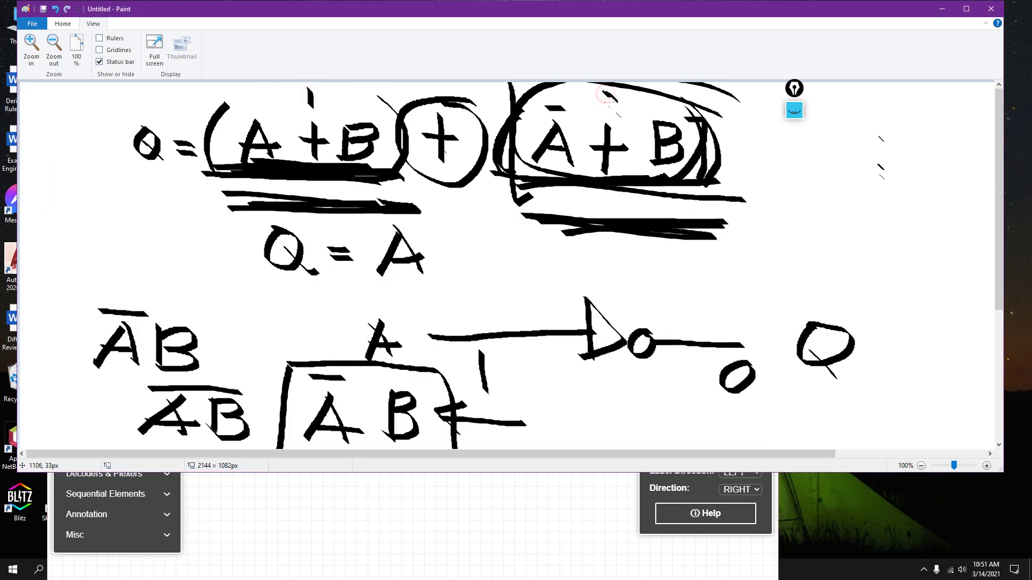
- Return to CircuitVerse, wire both OR gate outputs into the third OR gate, and extend its output wire
left_click(454, 495)
left_click(356, 317)
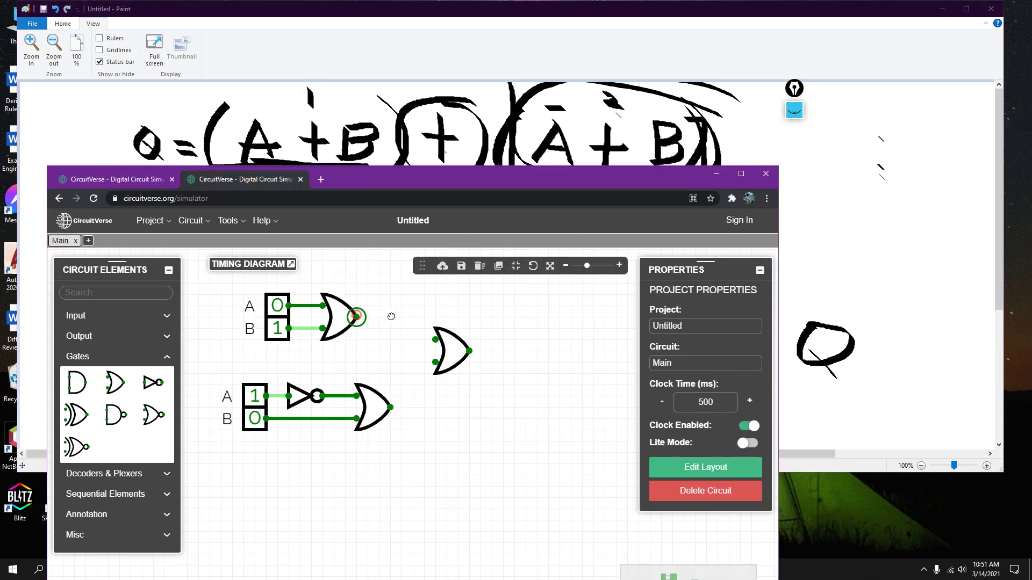
left_click_drag(391, 316, 419, 344)
left_click_drag(424, 344, 458, 341)
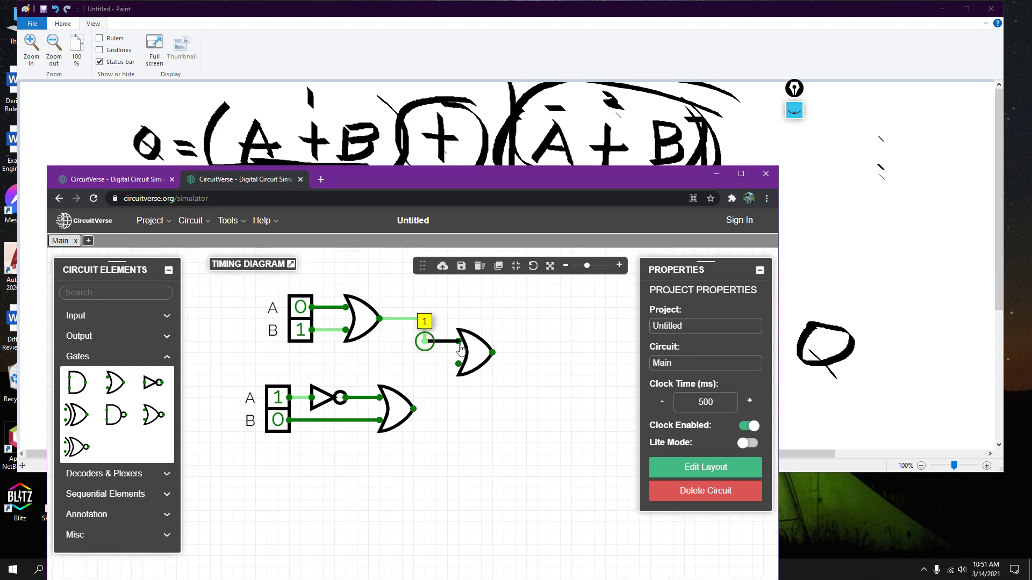
left_click_drag(531, 435, 509, 418)
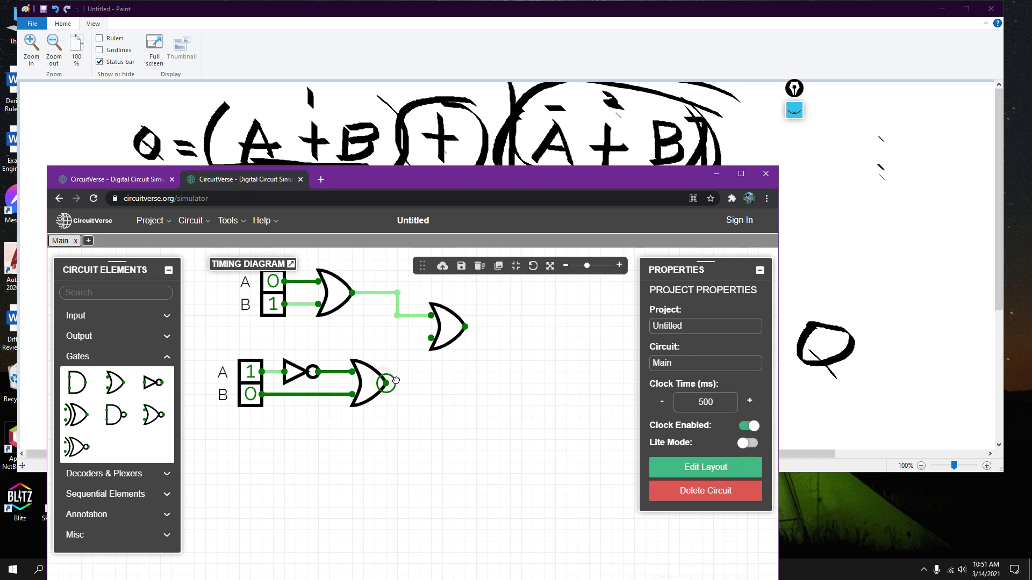
left_click_drag(397, 384, 521, 356)
scroll(483, 391, "up", 2)
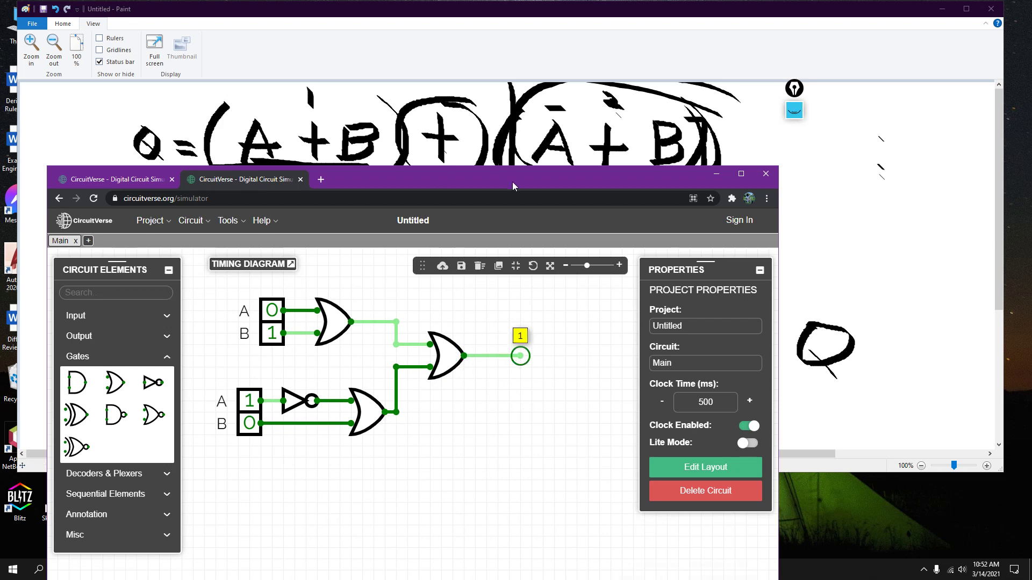
- Underline the whole equation in Paint, then return to CircuitVerse with its window placed just below the equation
left_click_drag(512, 186, 511, 309)
left_click_drag(274, 220, 565, 222)
left_click_drag(650, 215, 379, 222)
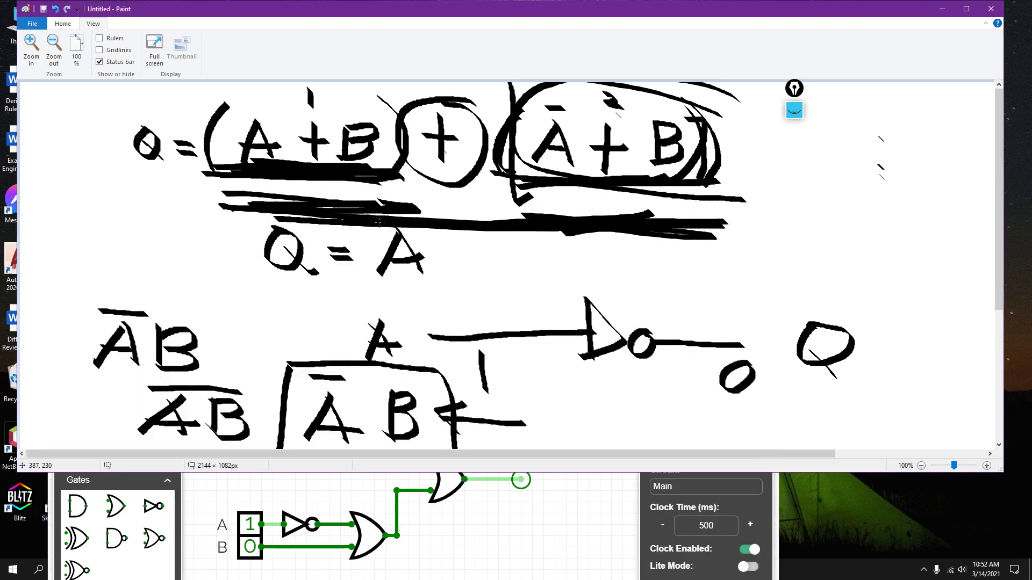
key("alt+Tab")
left_click_drag(467, 301, 468, 190)
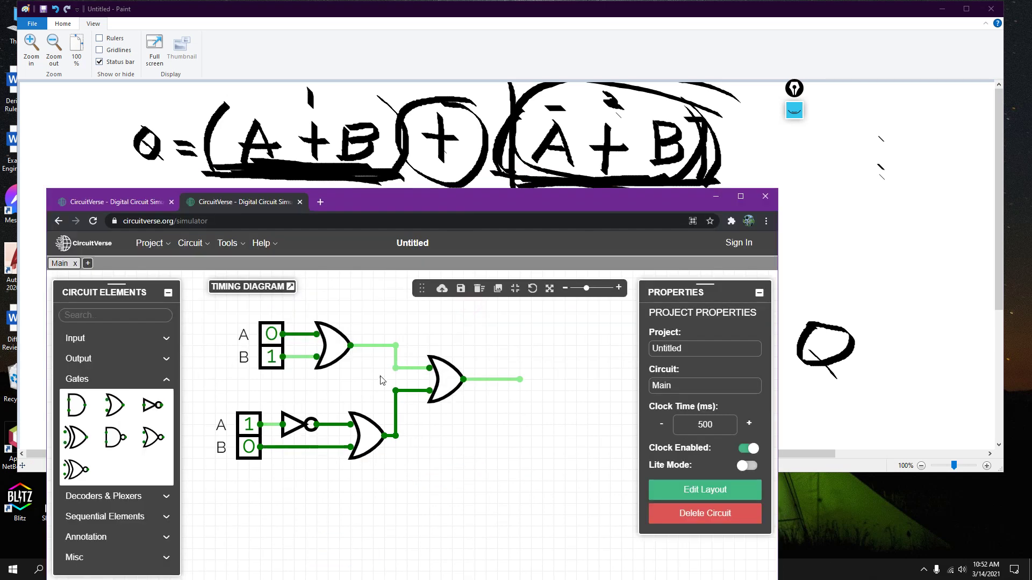
- Label the third OR gate Q
left_click(445, 379)
left_click(701, 472)
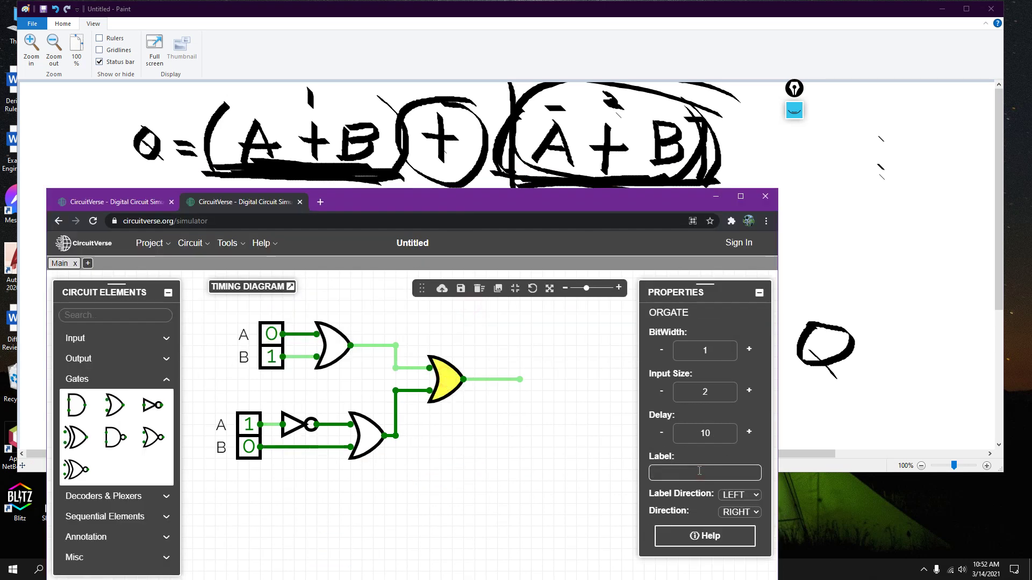
left_click(664, 475)
type("Q")
left_click(549, 492)
left_click_drag(531, 202, 525, 150)
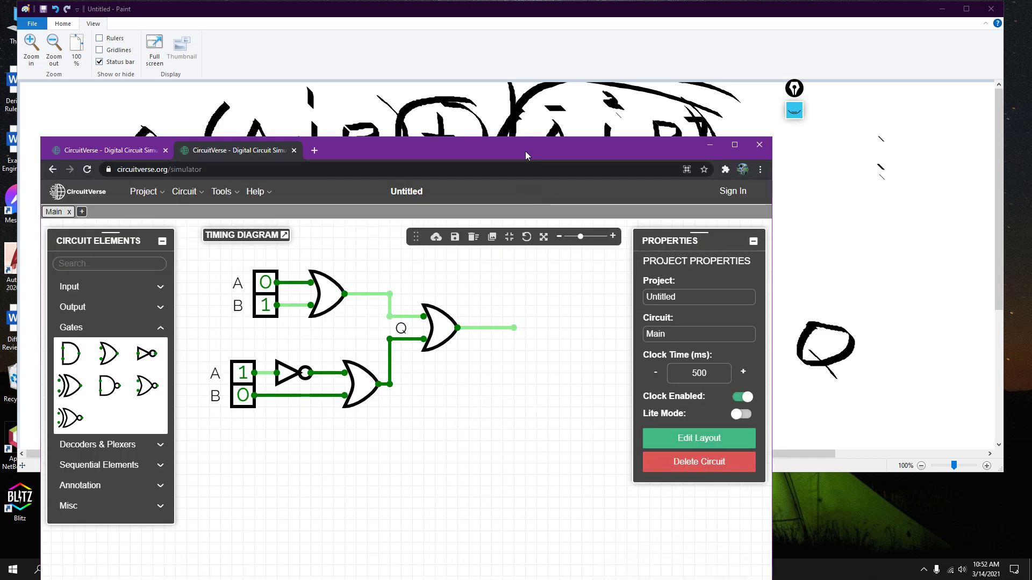
left_click(518, 402)
- Set input A of the first OR gate and input B of the second OR gate to 1
left_click(265, 284)
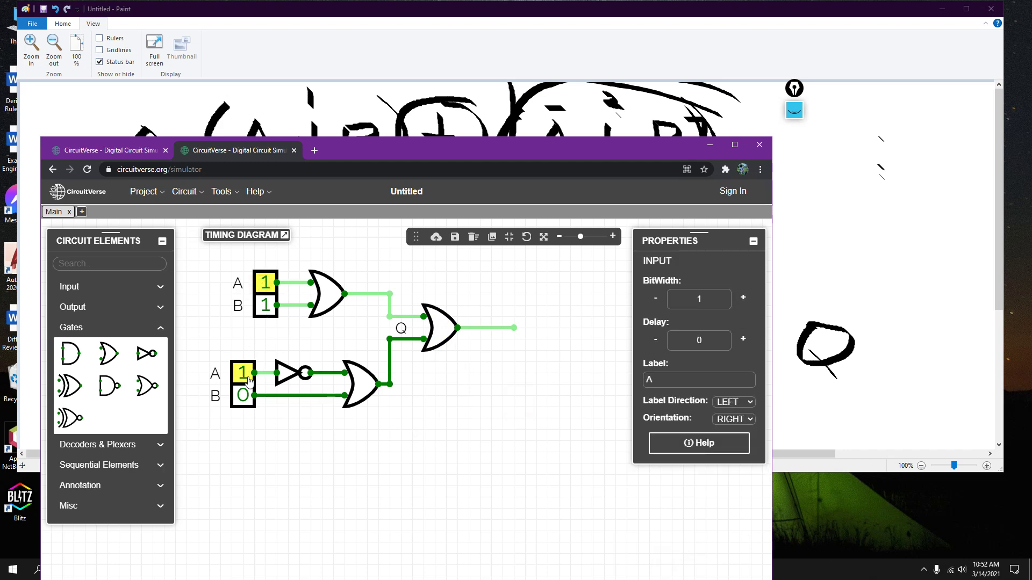
left_click(244, 411)
left_click(244, 404)
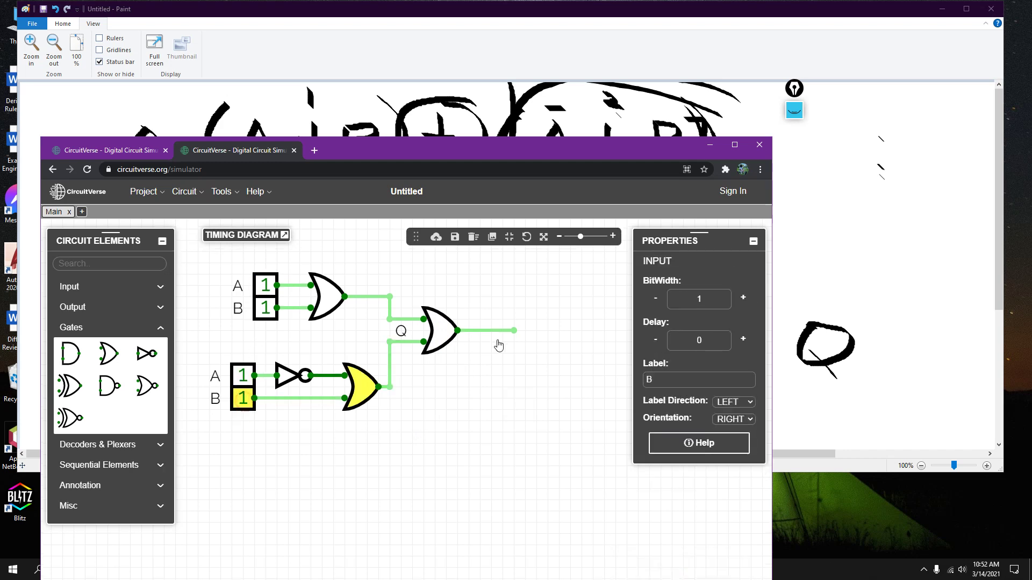
- Place an output element at the end of the third OR gate's output wire
left_click(86, 308)
left_click(69, 332)
left_click(525, 331)
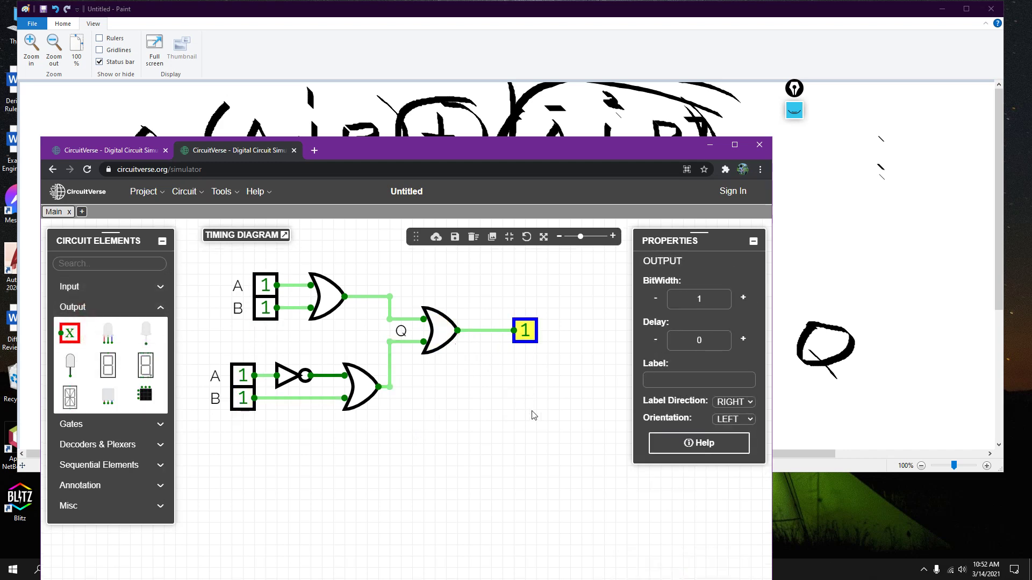
left_click(531, 411)
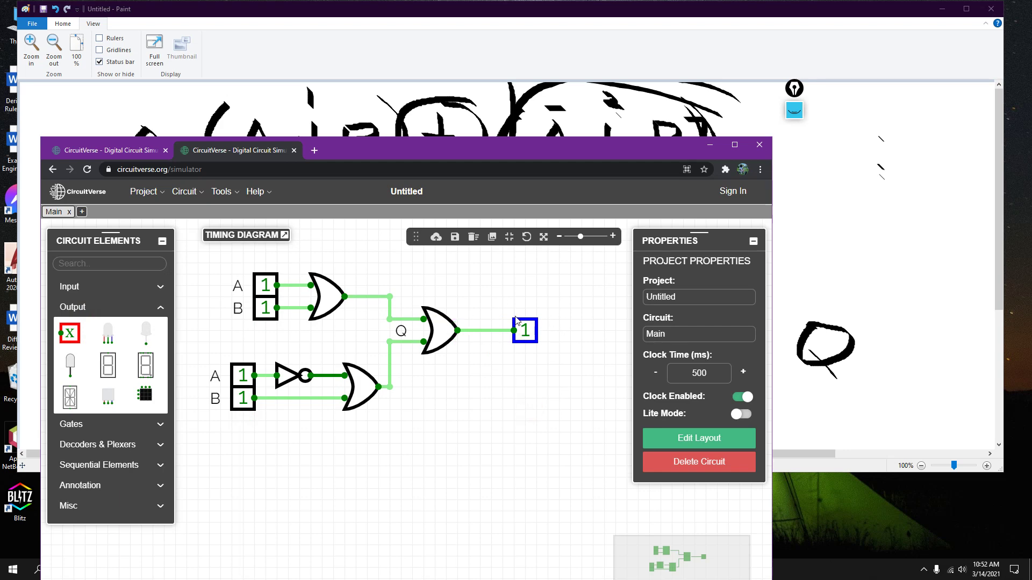
- Reposition the CircuitVerse window, switch to the truth table in Excel, select A1:D9 and clear cell D9
left_click(877, 260)
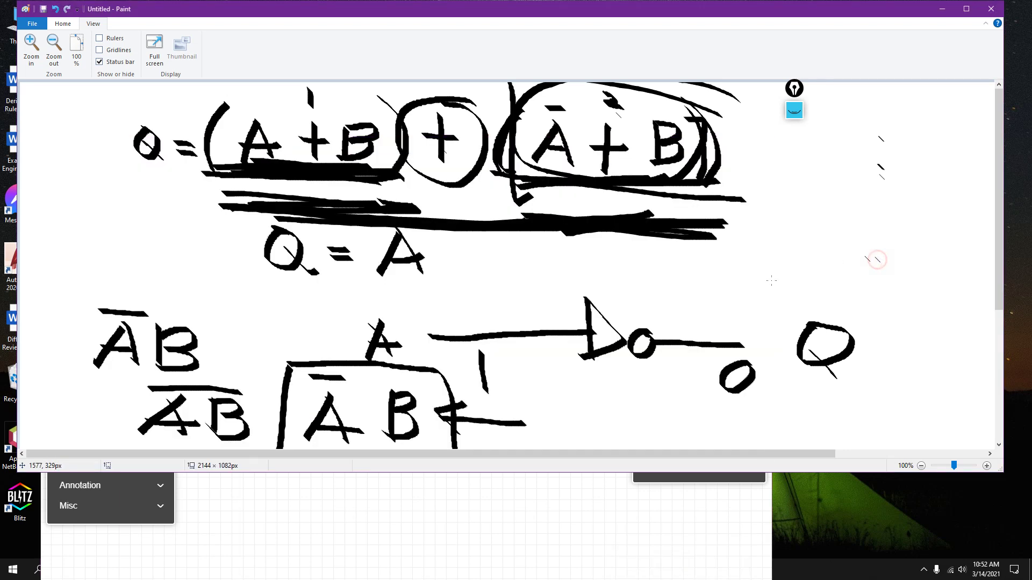
left_click(429, 571)
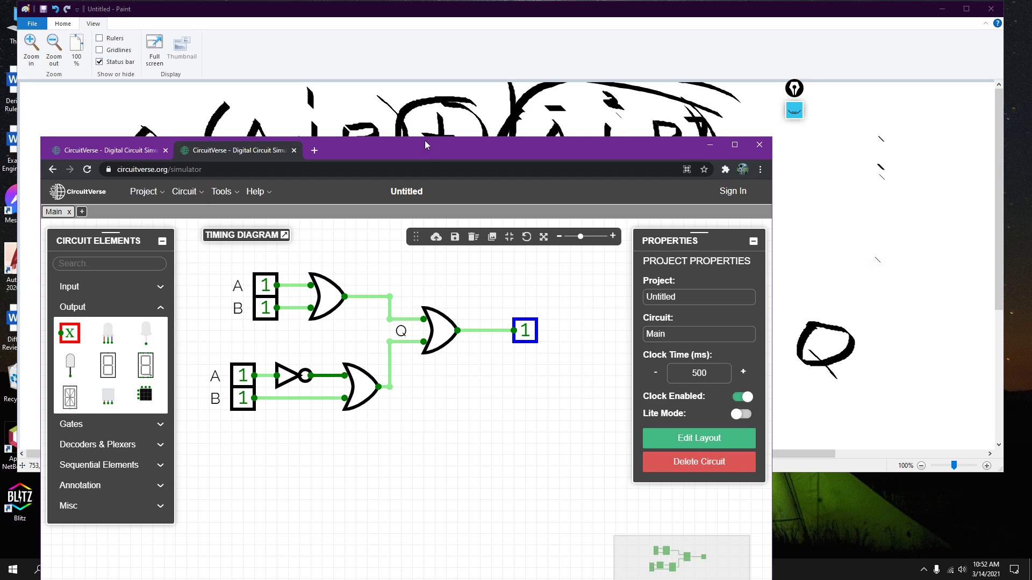
left_click_drag(424, 144, 515, 63)
left_click(168, 571)
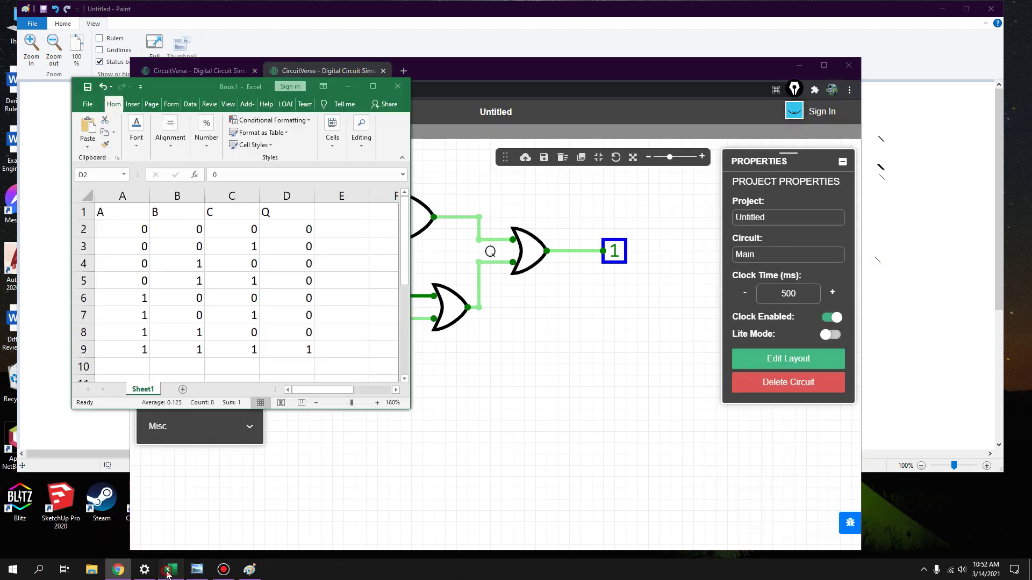
key("ctrl+shift+Down")
left_click_drag(301, 349, 99, 207)
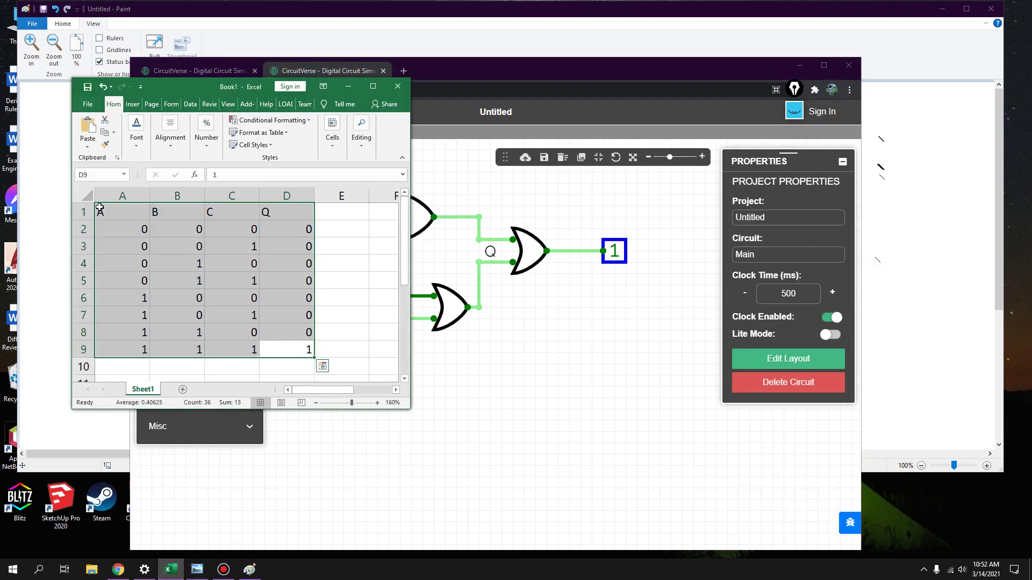
key("BackSpace")
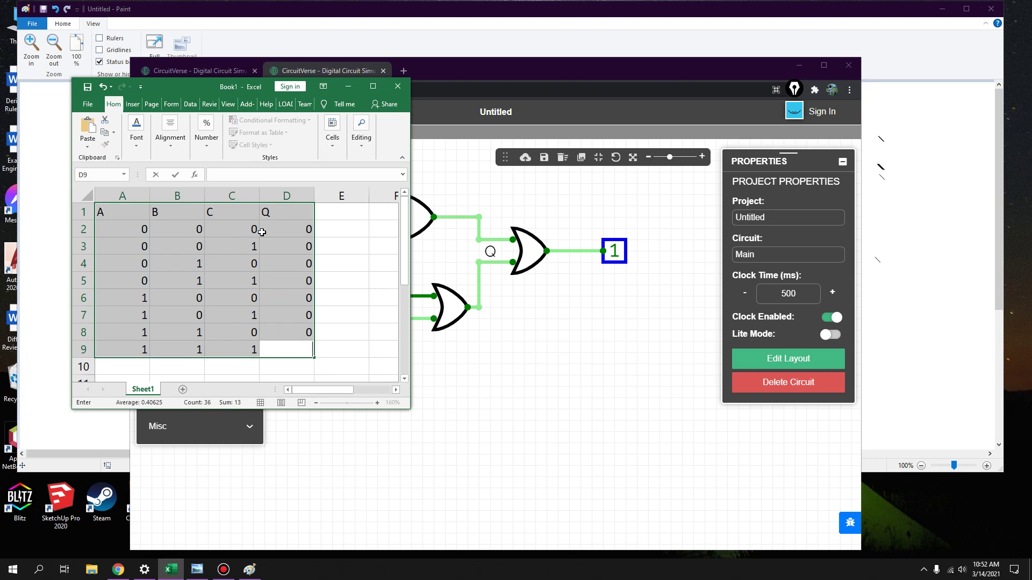
- Clear the contents of columns C and D in the truth table
left_click(289, 330)
left_click_drag(300, 362, 101, 212)
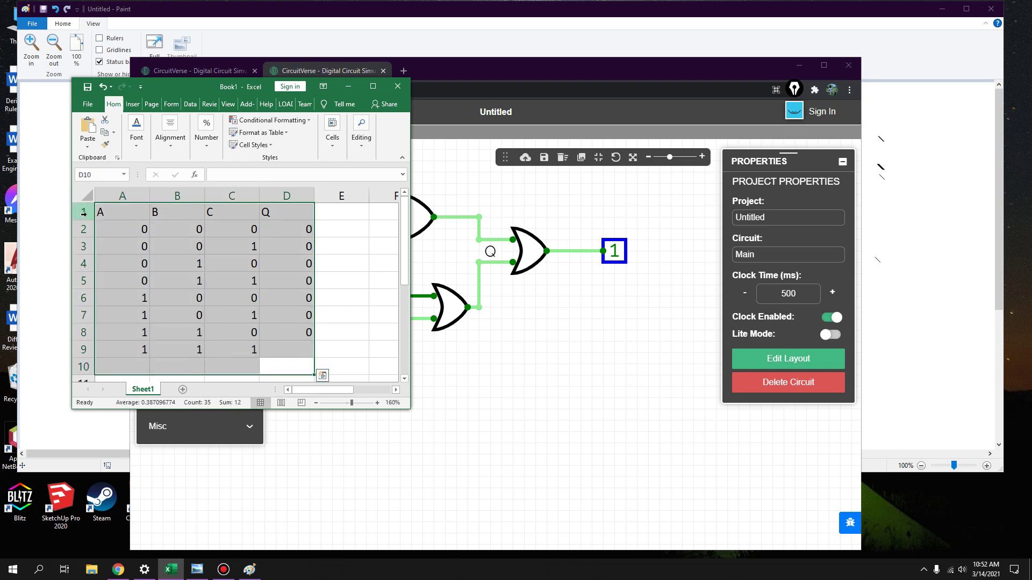
key("Return")
left_click(301, 311)
left_click_drag(298, 350, 291, 232)
key("BackSpace")
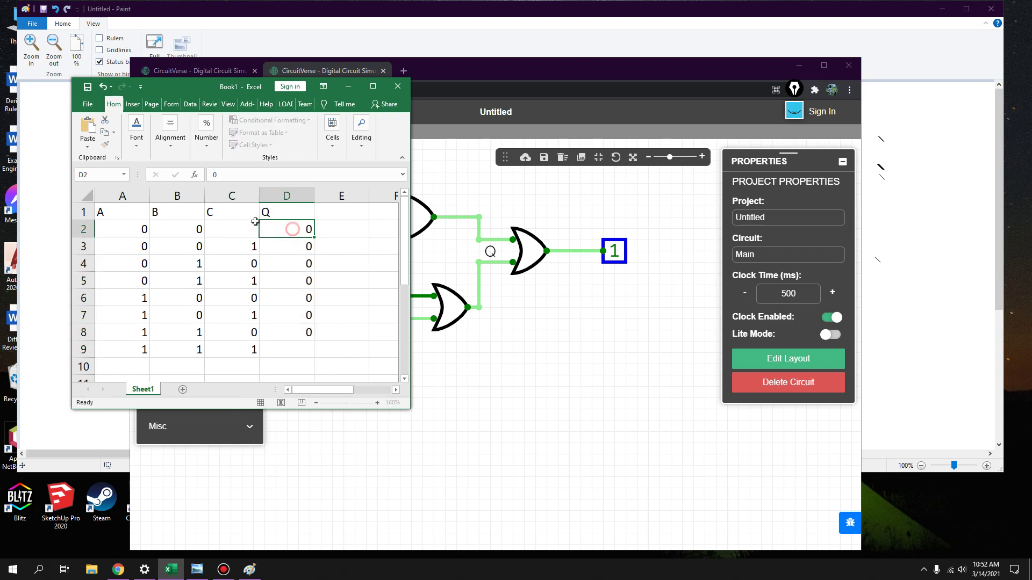
key("Delete")
left_click(252, 212)
key("Delete")
left_click_drag(250, 196, 280, 196)
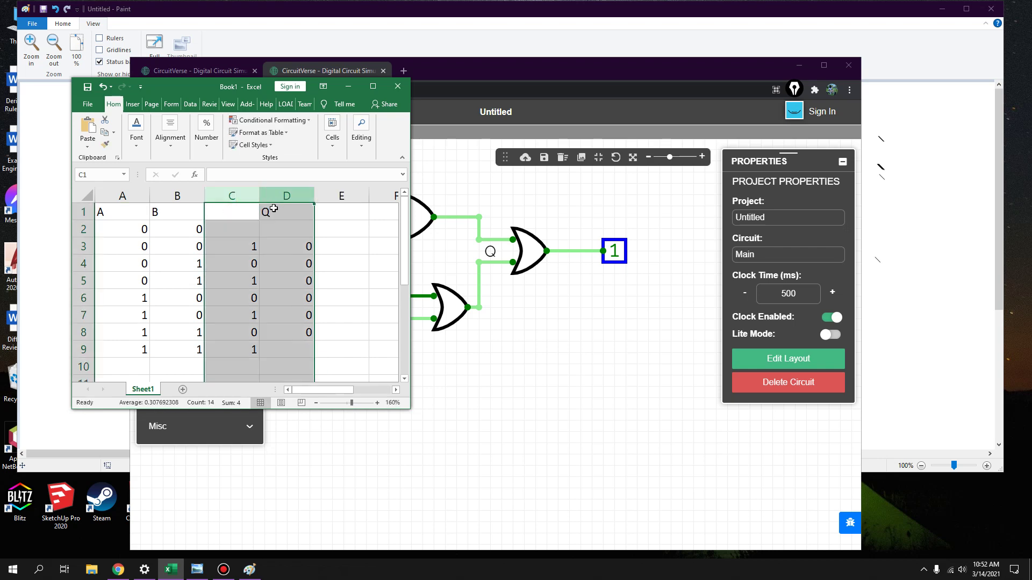
key("ctrl+c")
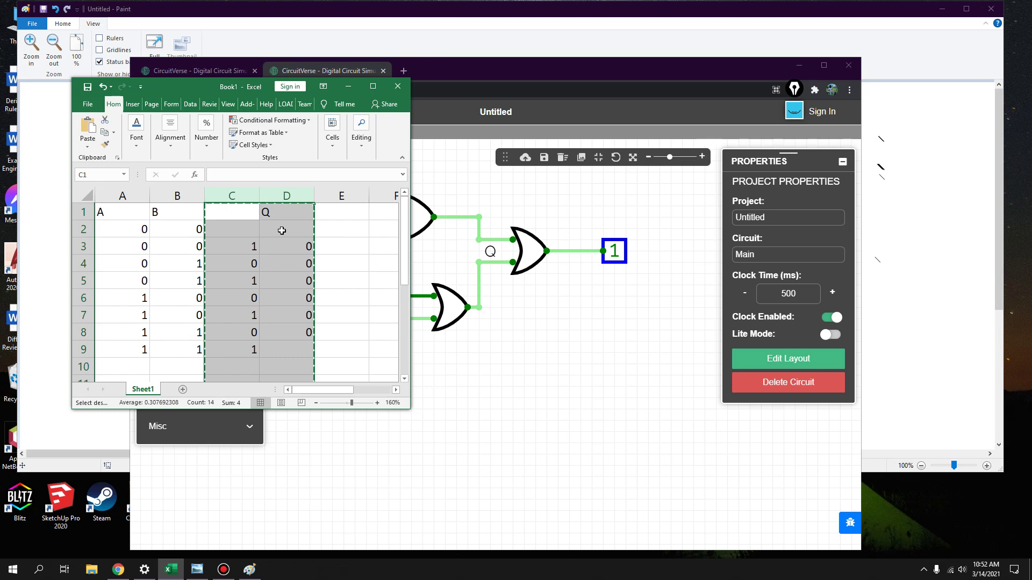
key("Delete")
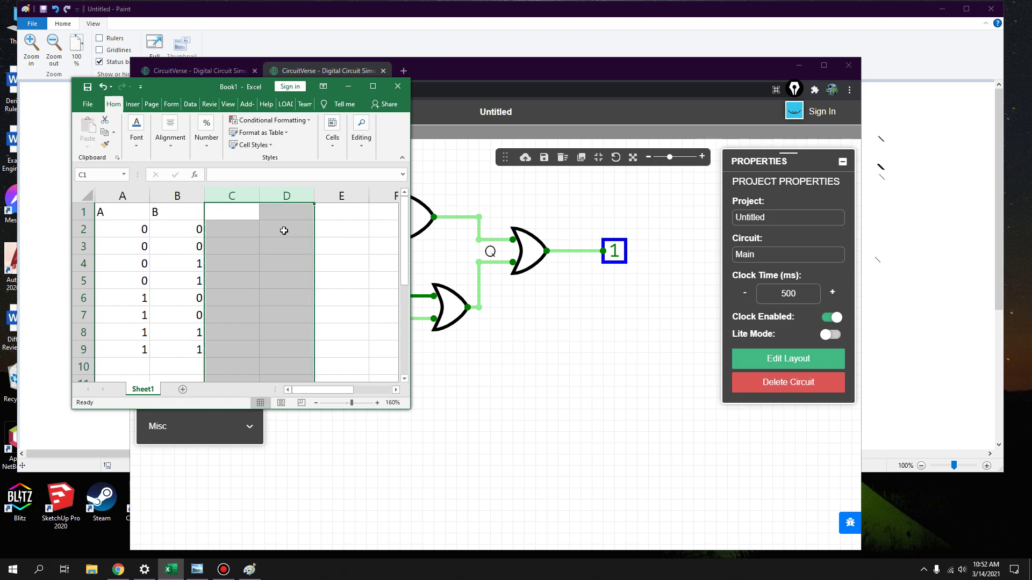
- Clear the contents of cells A6:B9 in the truth table
left_click(345, 312)
left_click_drag(191, 349, 117, 293)
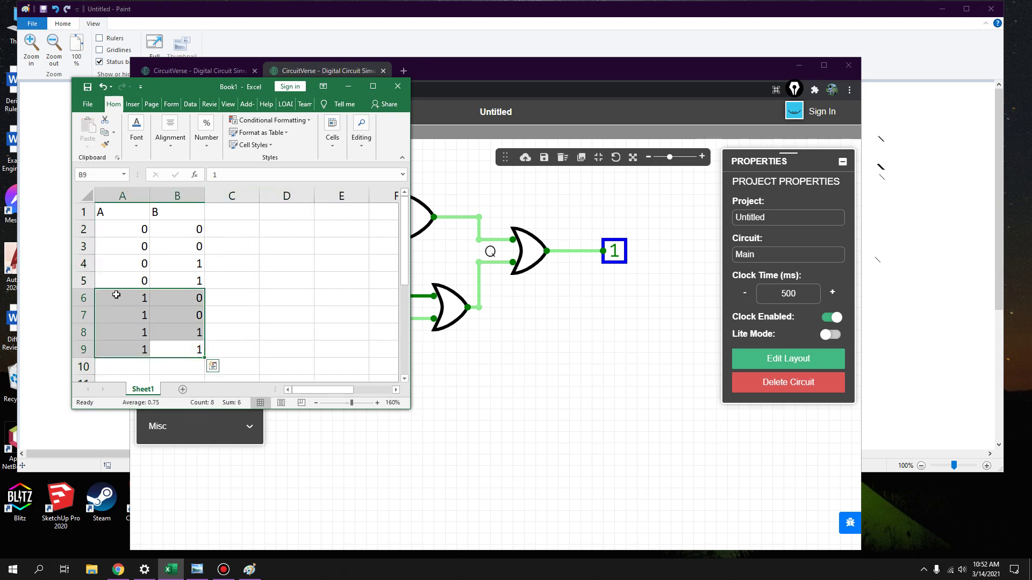
key("ctrl+c")
key("Escape")
key("ctrl+x")
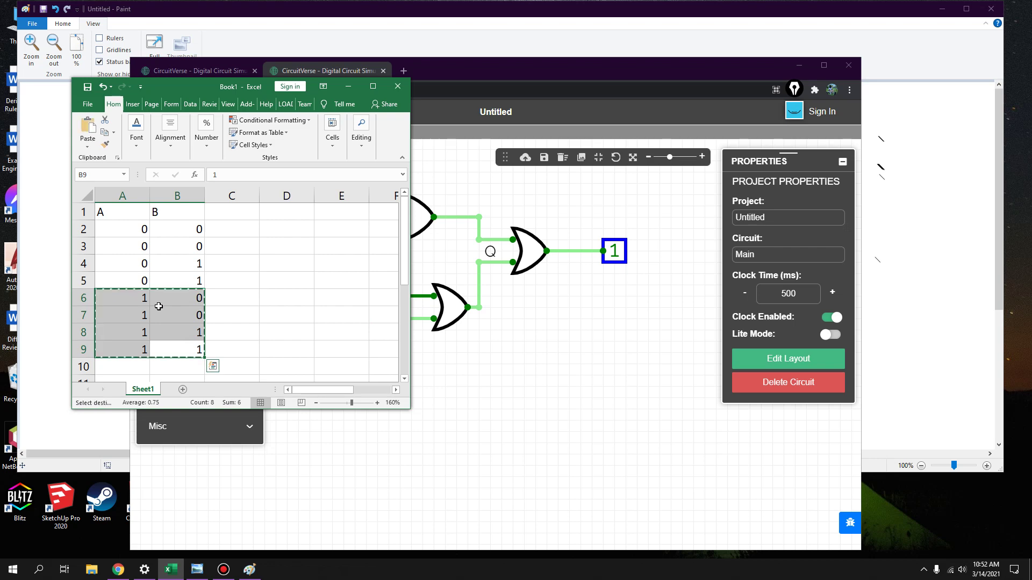
right_click(162, 308)
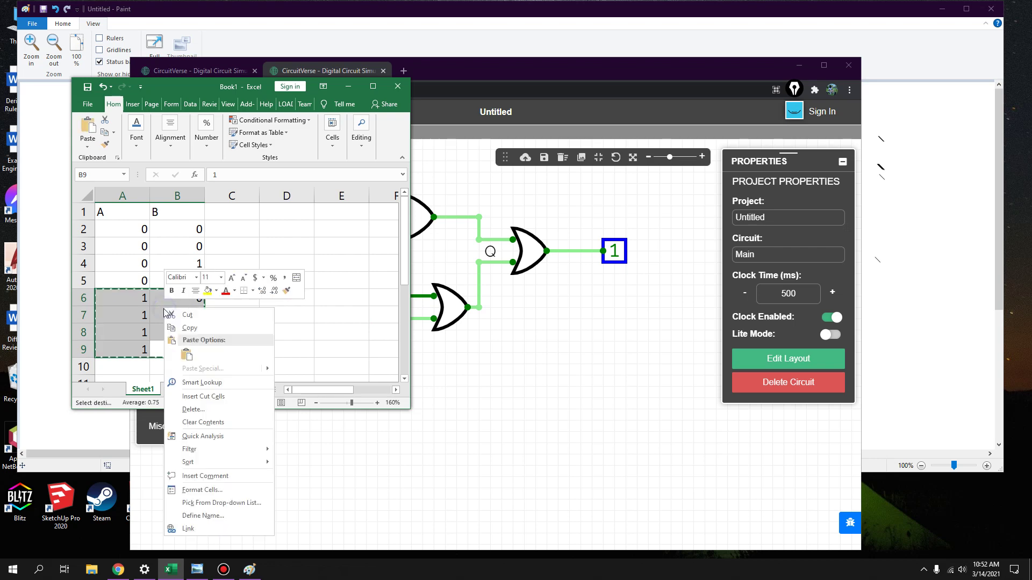
left_click(199, 409)
left_click(222, 437)
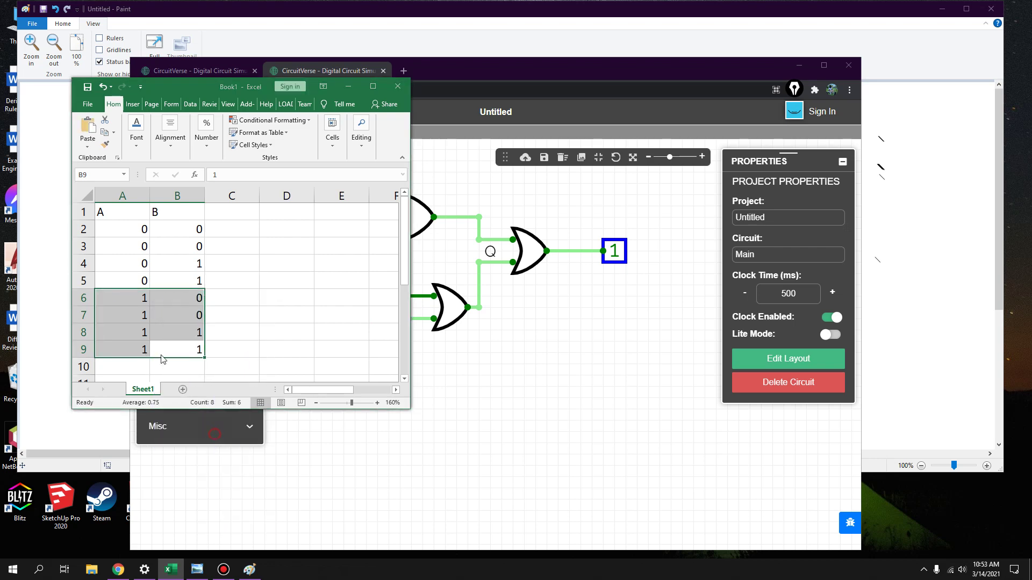
right_click(151, 341)
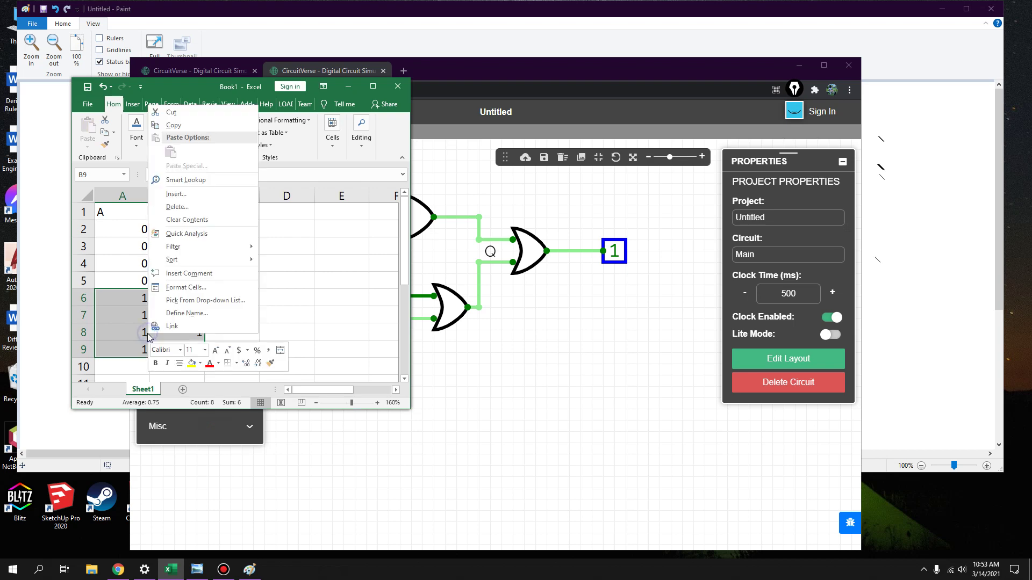
left_click(194, 219)
left_click(244, 280)
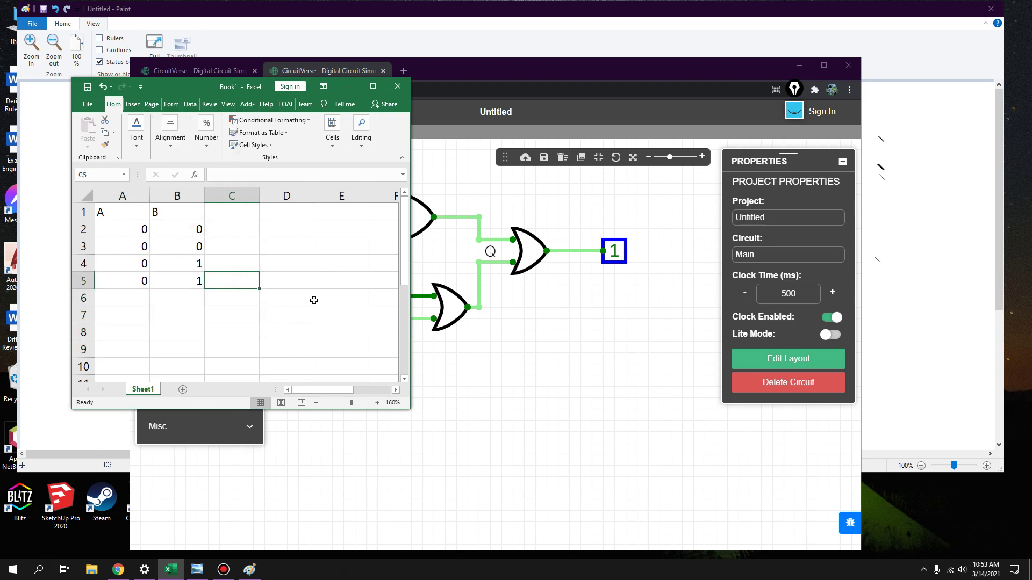
- Switch to Paint and draw a small arrow mark above each A and B in the Q equation
left_click(548, 393)
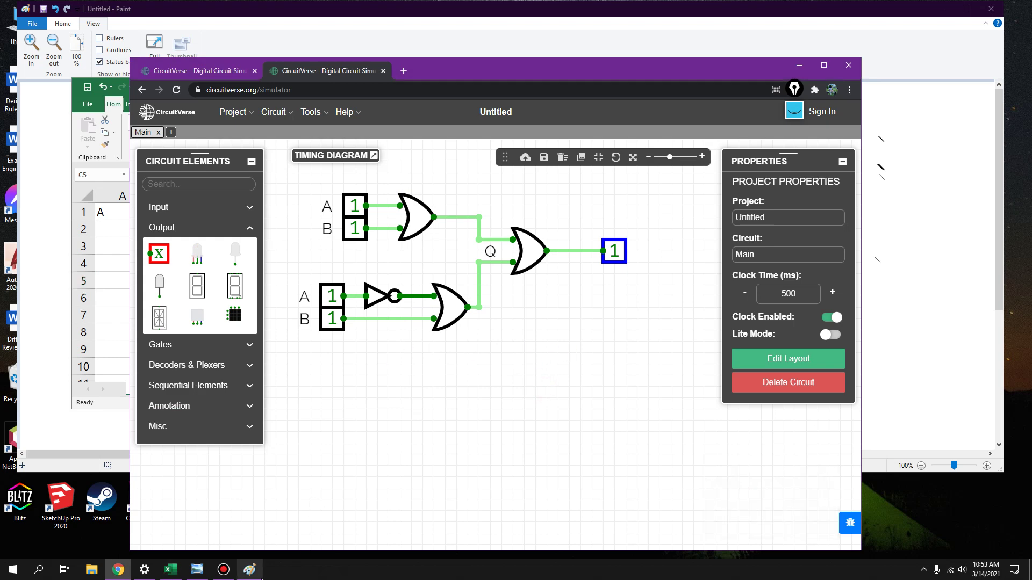
left_click(260, 576)
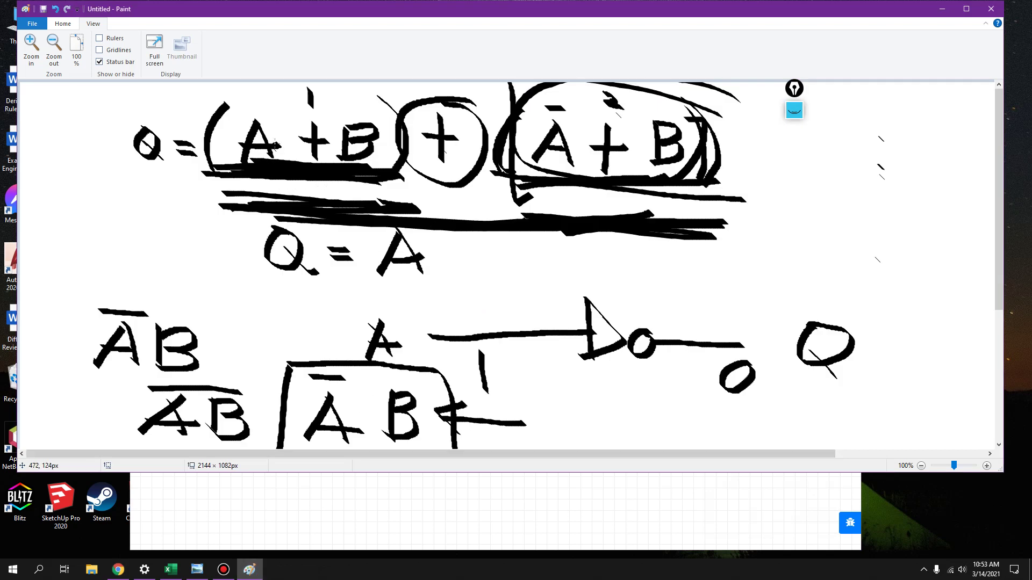
mouse_move(257, 95)
left_mouse_down()
mouse_move(263, 106)
mouse_move(275, 93)
left_mouse_up()
mouse_move(345, 98)
left_mouse_down()
mouse_move(353, 112)
mouse_move(368, 106)
left_mouse_up()
mouse_move(568, 85)
left_mouse_down()
mouse_move(575, 106)
mouse_move(588, 93)
left_mouse_up()
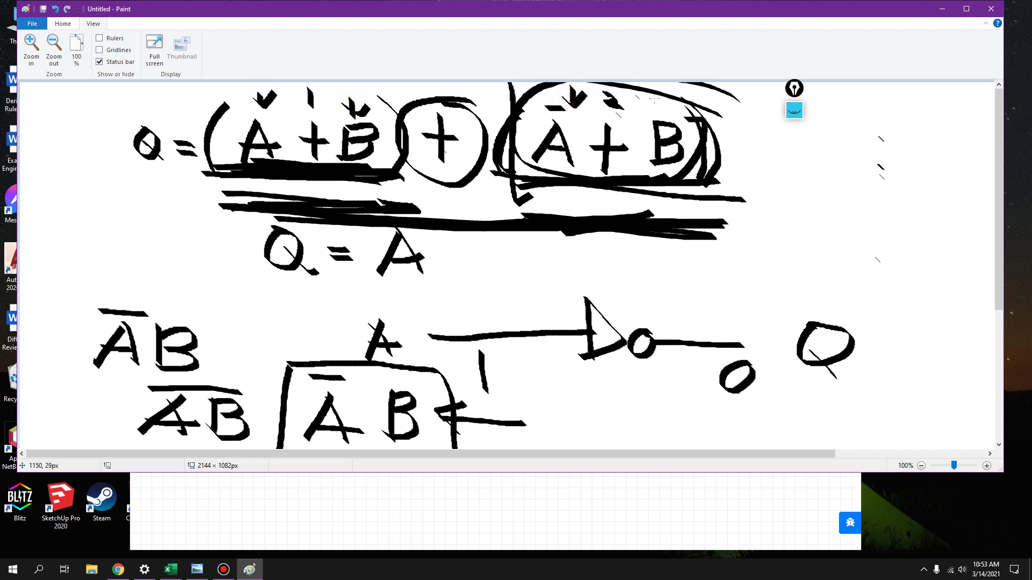
mouse_move(669, 98)
left_mouse_down()
mouse_move(676, 117)
mouse_move(688, 107)
left_mouse_up()
- Write 2ⁿ in the blank area beside the equation, underline the n, and write 2² and 4 below it
left_click(531, 524)
key("alt+Tab")
mouse_move(833, 193)
left_mouse_down()
mouse_move(817, 215)
mouse_move(846, 231)
left_mouse_up()
left_click_drag(874, 166, 892, 188)
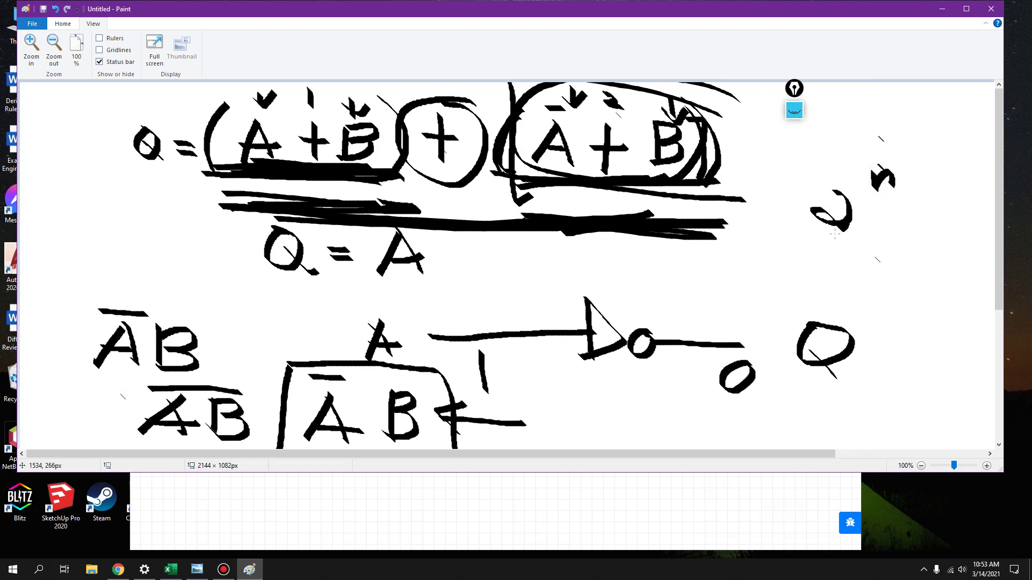
mouse_move(901, 282)
left_mouse_down()
mouse_move(902, 311)
mouse_move(928, 318)
left_mouse_up()
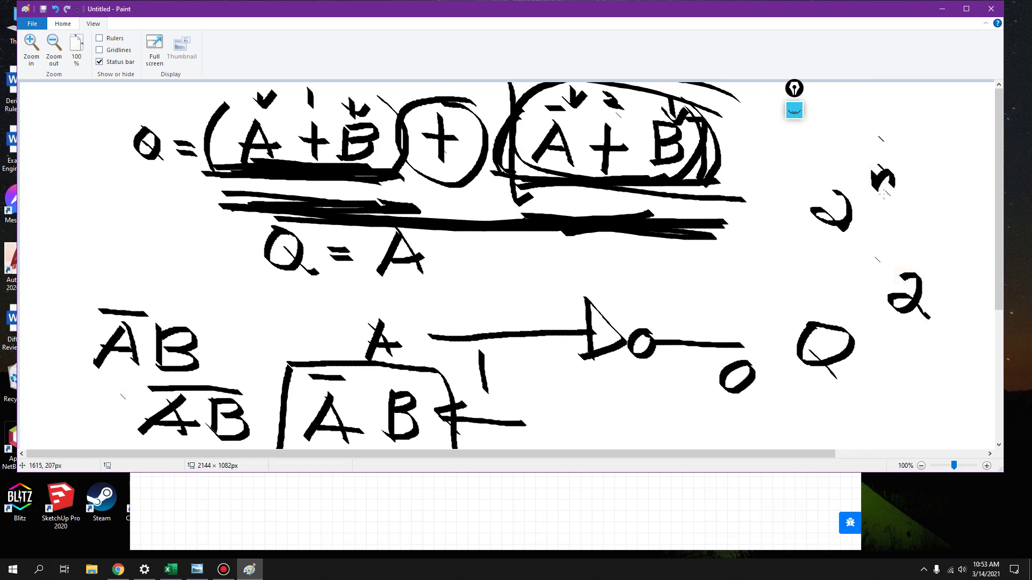
mouse_move(884, 193)
left_mouse_down()
mouse_move(910, 194)
mouse_move(892, 205)
mouse_move(914, 196)
left_mouse_up()
mouse_move(925, 265)
left_mouse_down()
mouse_move(937, 262)
mouse_move(932, 278)
mouse_move(944, 284)
left_mouse_up()
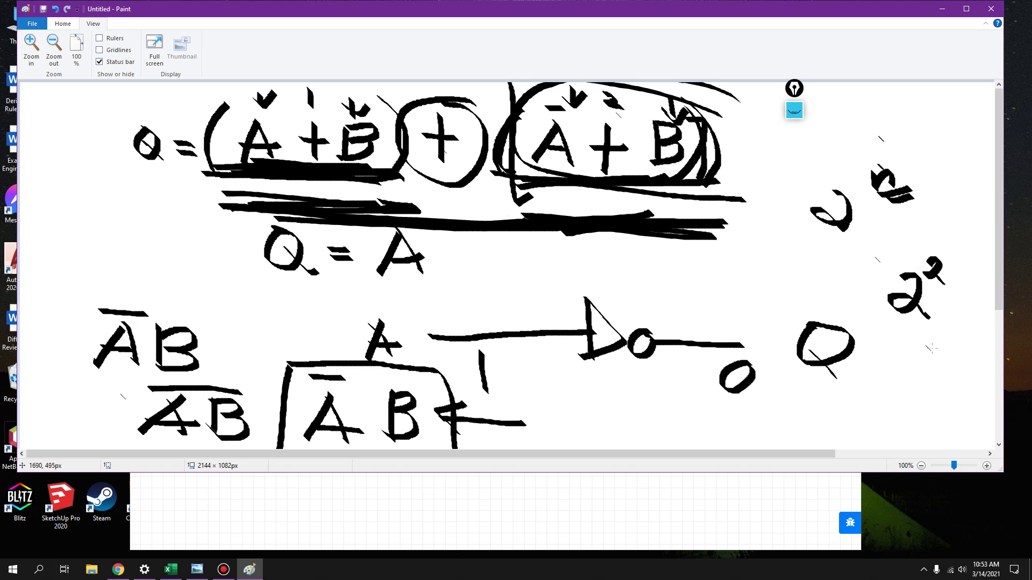
mouse_move(932, 347)
left_mouse_down()
mouse_move(947, 368)
mouse_move(925, 406)
left_mouse_up()
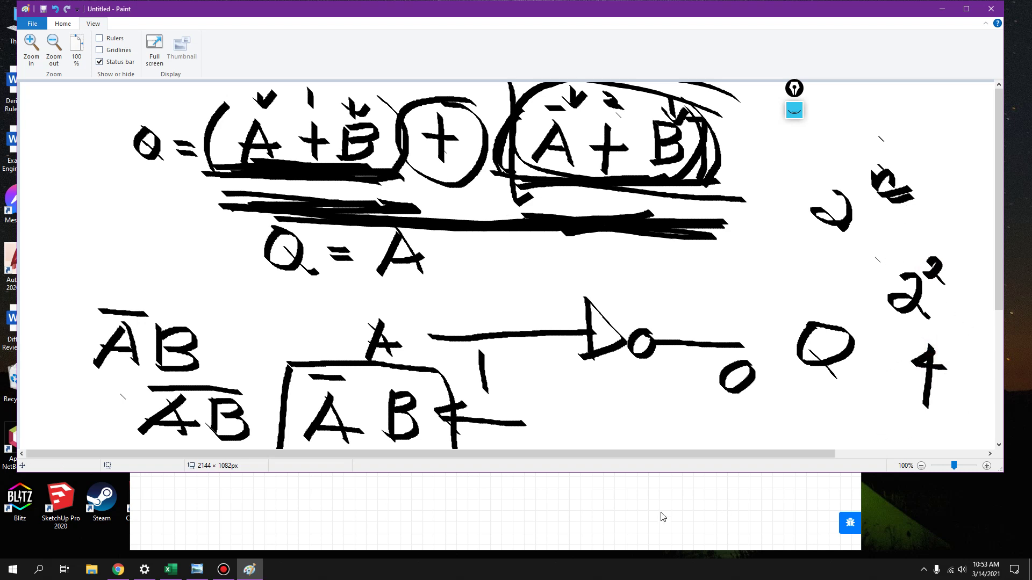
- Switch to the truth table in Excel and enter Q as the heading in C1
left_click(171, 569)
left_click(240, 210)
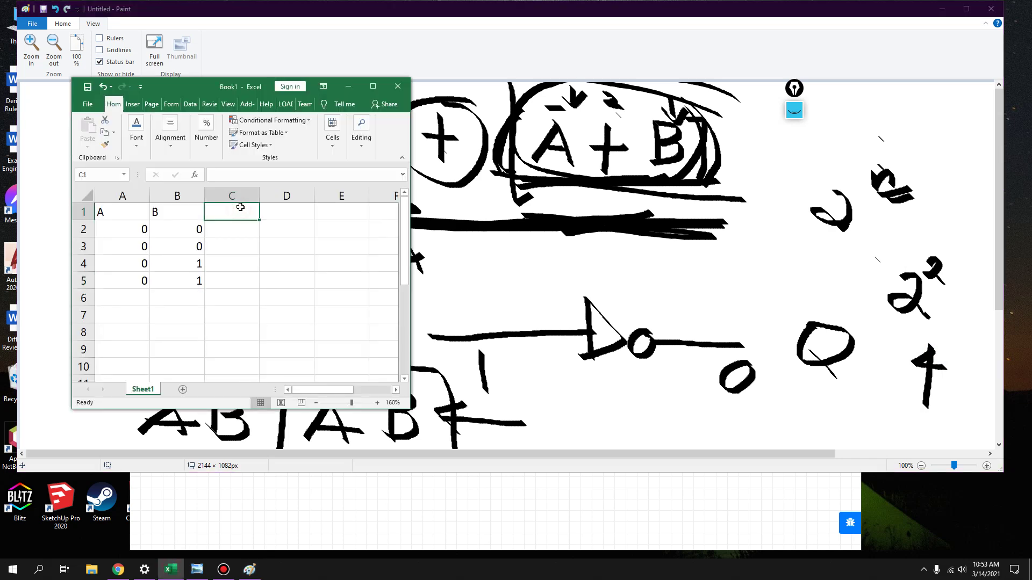
type("Q")
- Set cells A4 and A5 in the A column to 1
left_click_drag(231, 229, 230, 281)
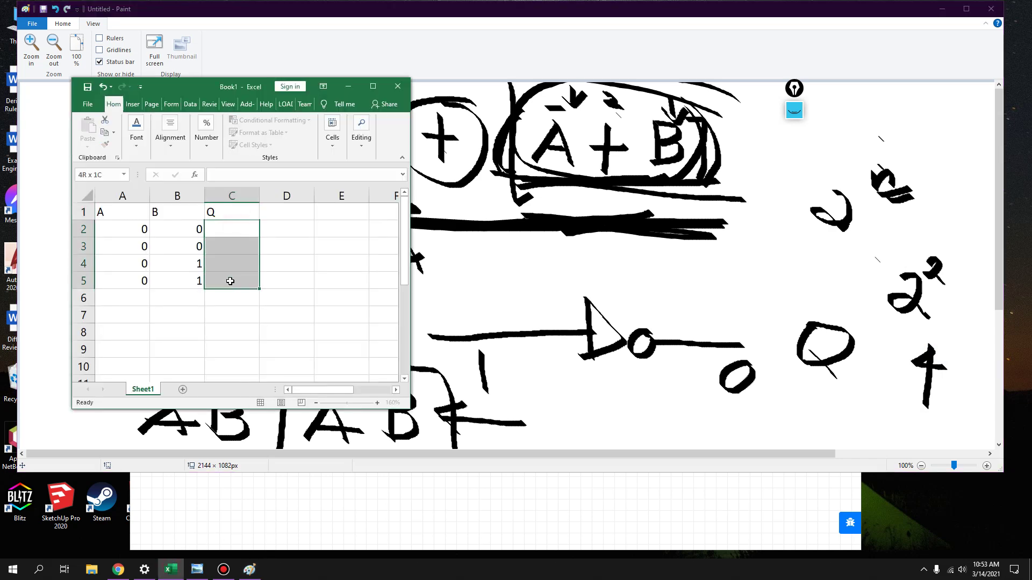
left_click(142, 230)
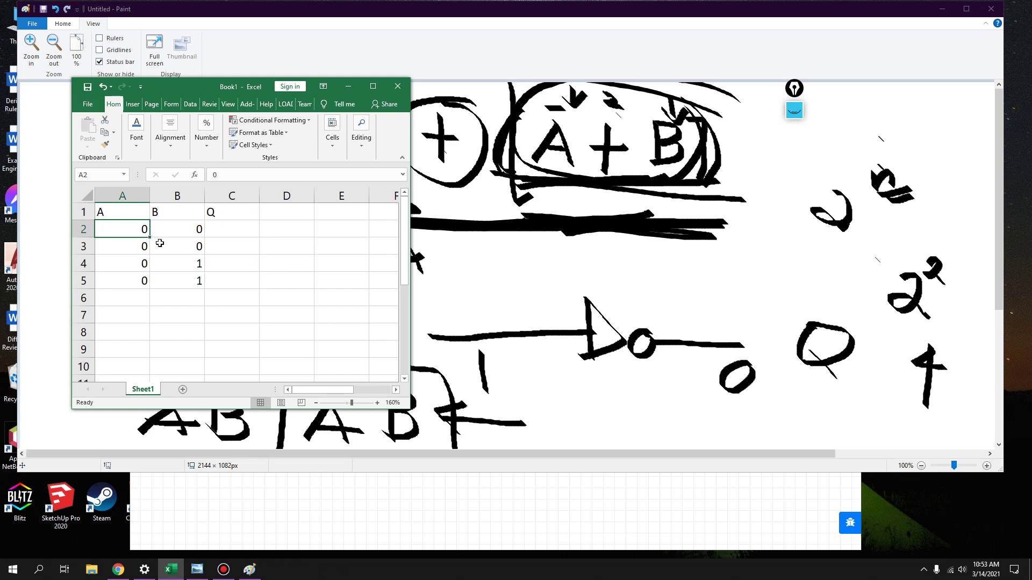
left_click_drag(221, 234, 221, 281)
left_click_drag(143, 230, 129, 278)
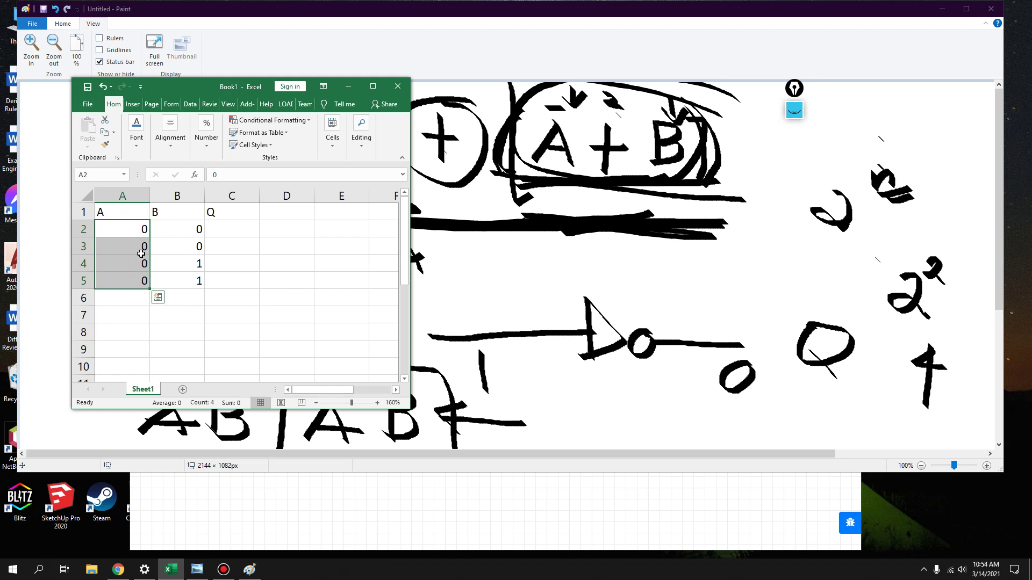
left_click(144, 258)
type("1")
key("Return")
type("1")
- Set B3 to 1, B4 to 0 and B5 to 1 in the B column
left_click(194, 229)
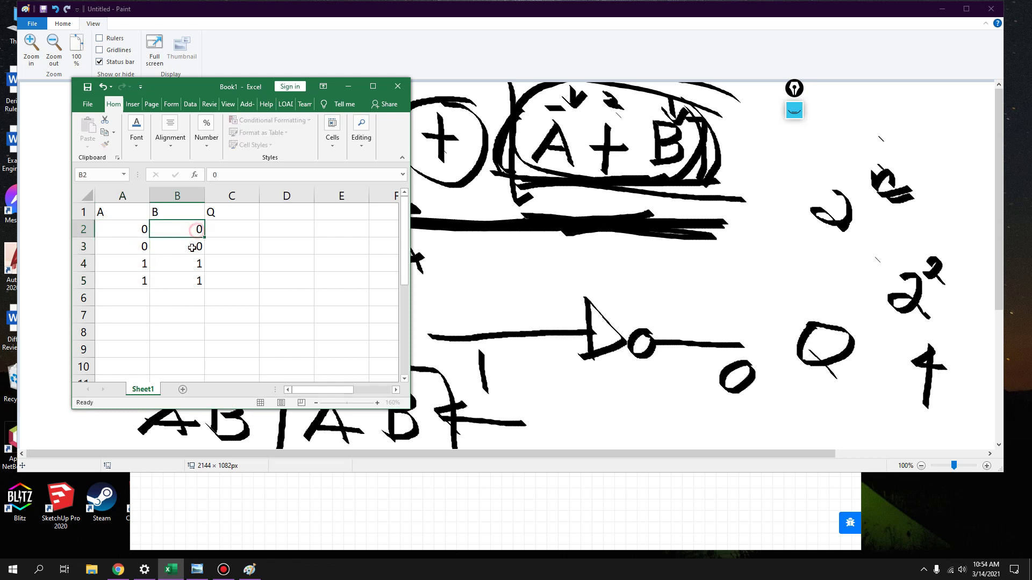
left_click(193, 246)
type("1")
left_click(193, 261)
type("0")
key("Return")
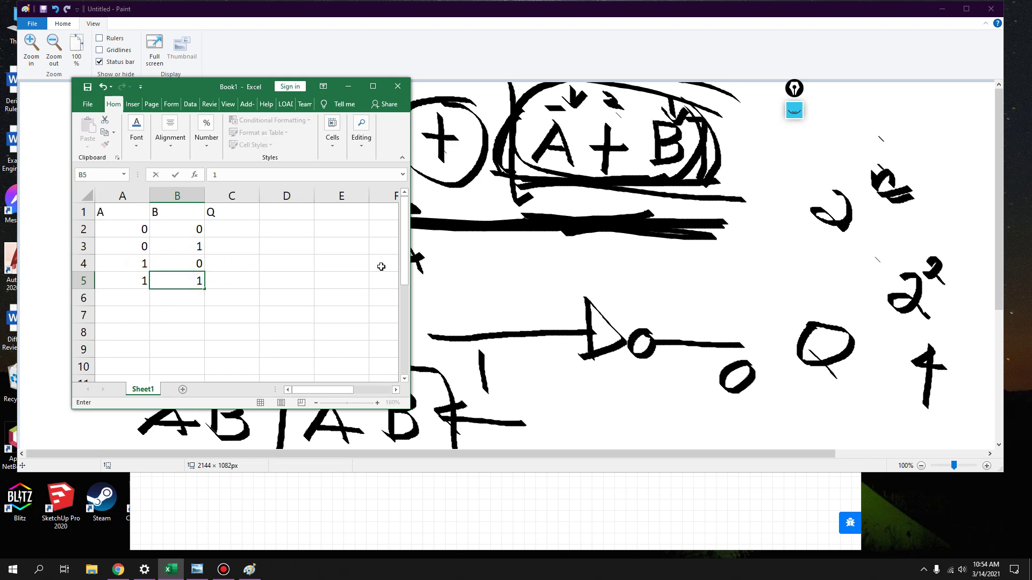
- Switch to Paint and add another thick underline beneath the whole Q equation
left_click(239, 228)
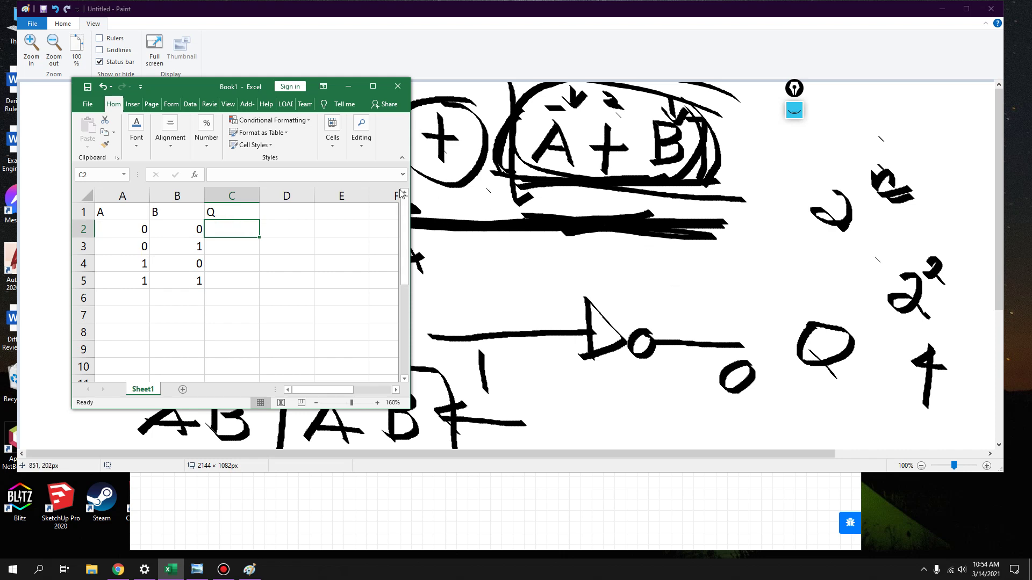
left_click(226, 212)
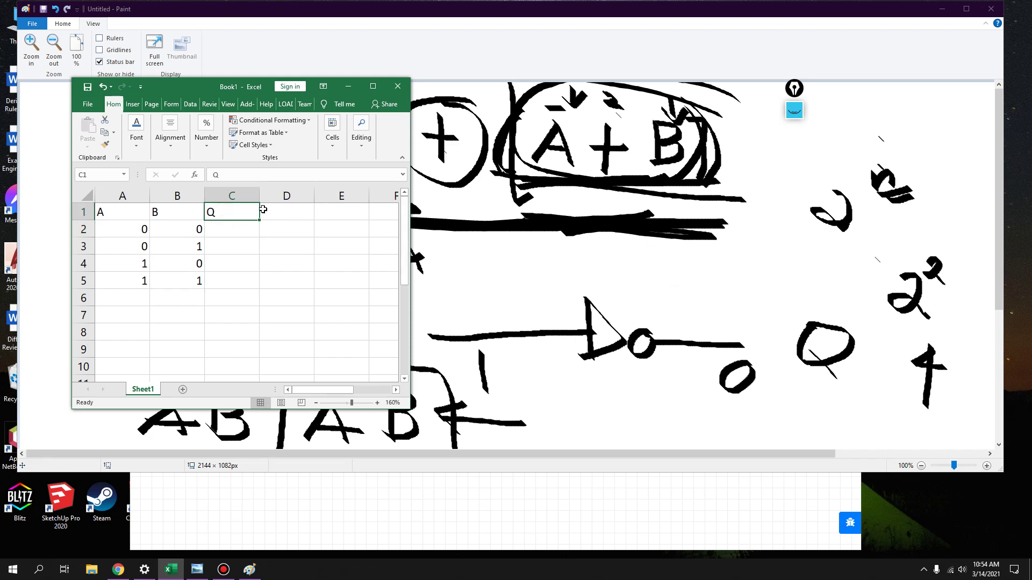
left_click(580, 115)
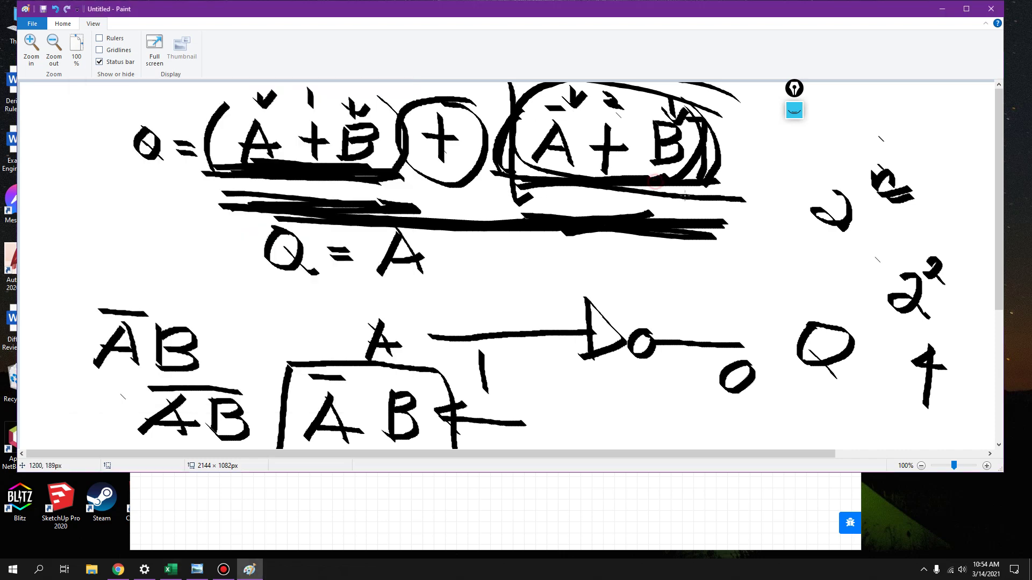
mouse_move(693, 212)
left_mouse_down()
mouse_move(274, 218)
mouse_move(318, 205)
mouse_move(618, 213)
left_mouse_up()
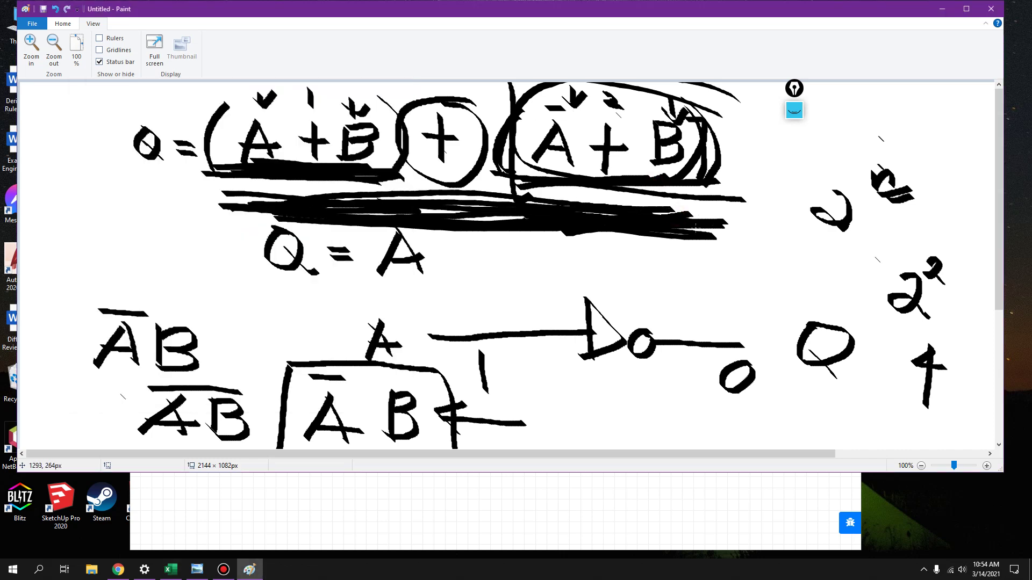
- Switch to CircuitVerse and move its window so the truth table's columns A and B are uncovered
left_click(317, 516)
left_click(600, 34)
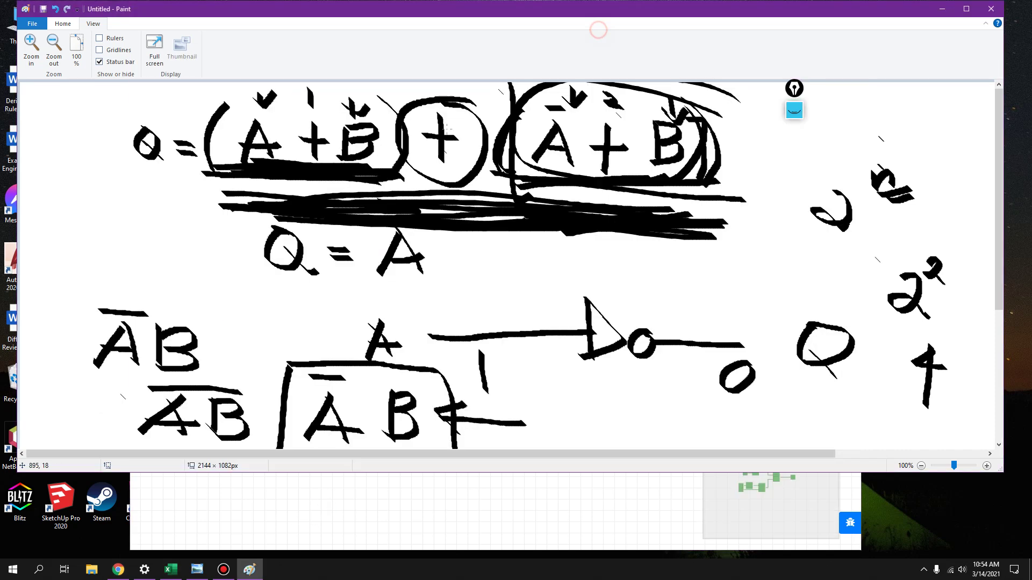
left_click(243, 570)
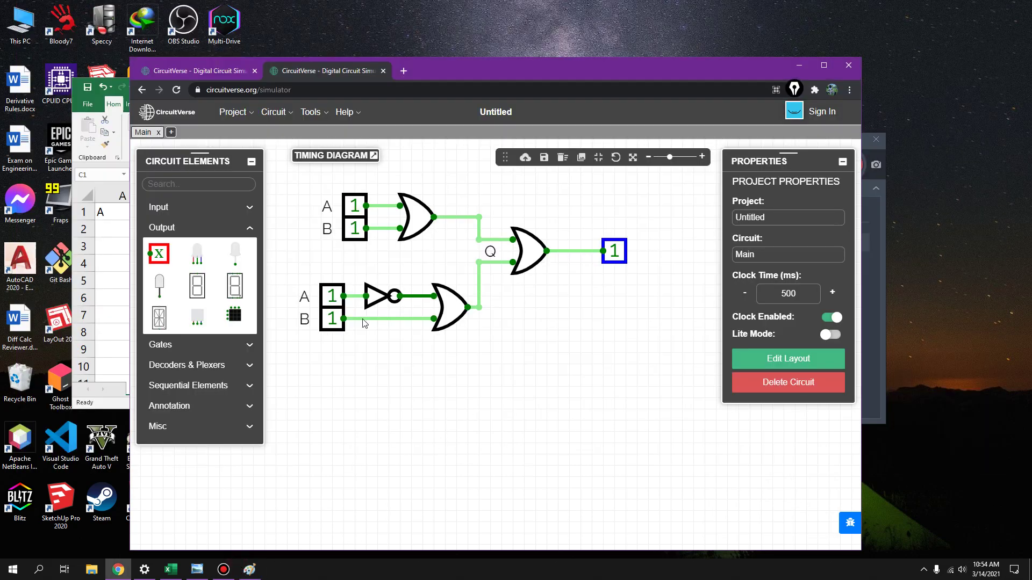
left_click_drag(549, 71, 634, 42)
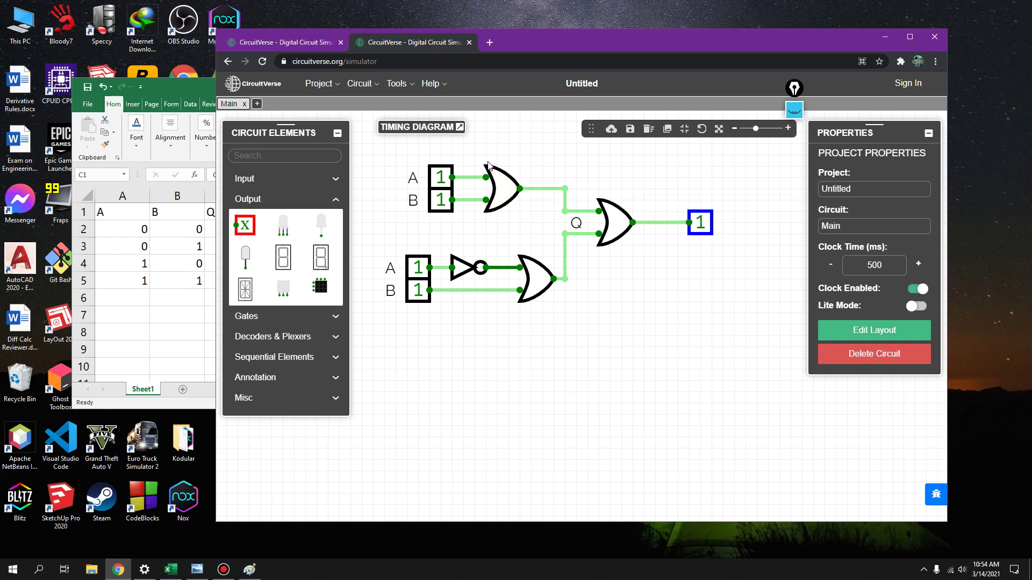
- Switch to Excel and replace the heading in C1 with A+B
left_click(166, 325)
left_click(240, 216)
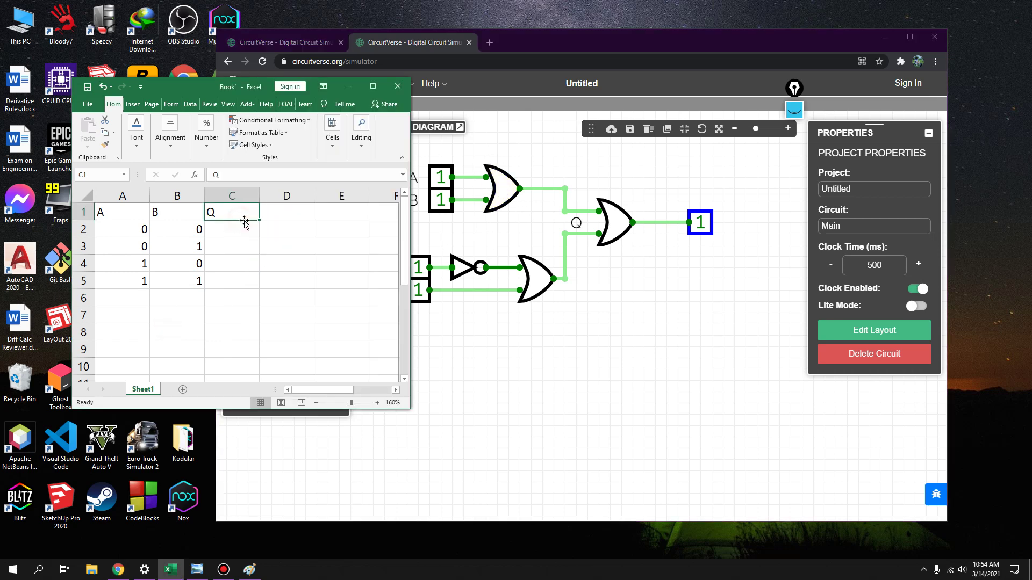
key("Delete")
type("A+B")
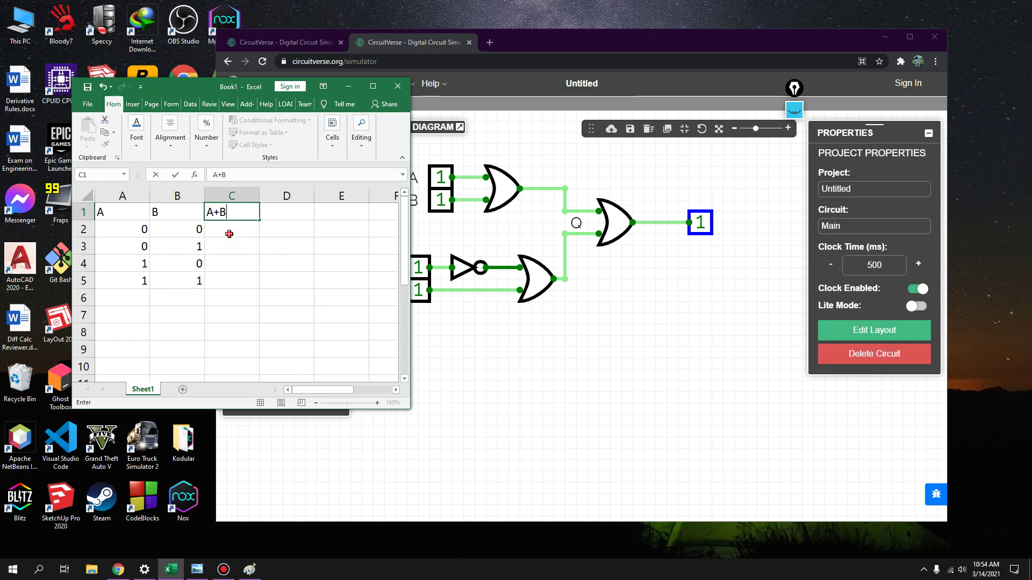
left_click(229, 234)
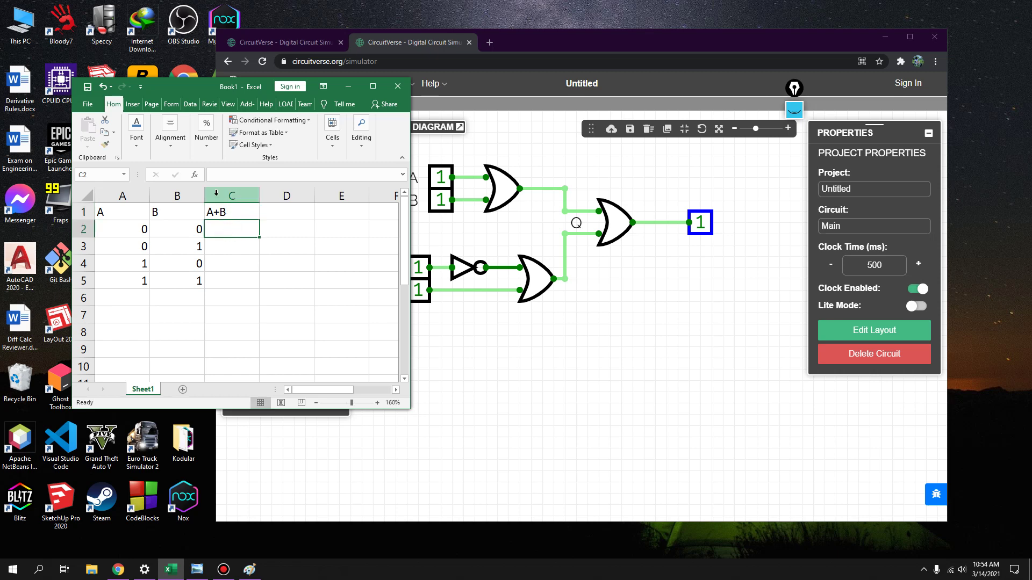
- Switch to Paint and draw a small arrow beneath the Q at the start of the equation
left_click(250, 570)
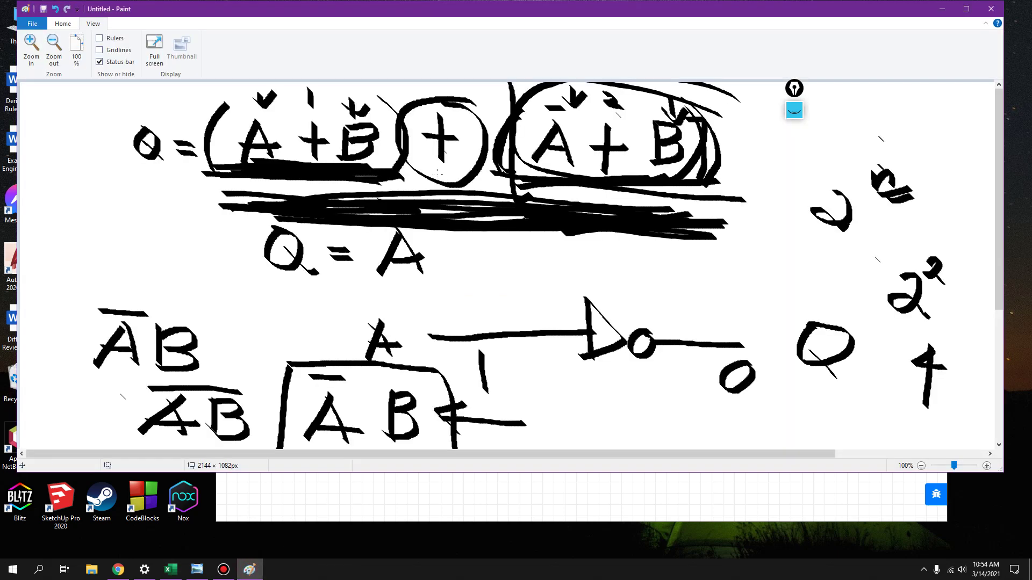
mouse_move(146, 205)
left_mouse_down()
mouse_move(189, 183)
mouse_move(193, 206)
left_mouse_up()
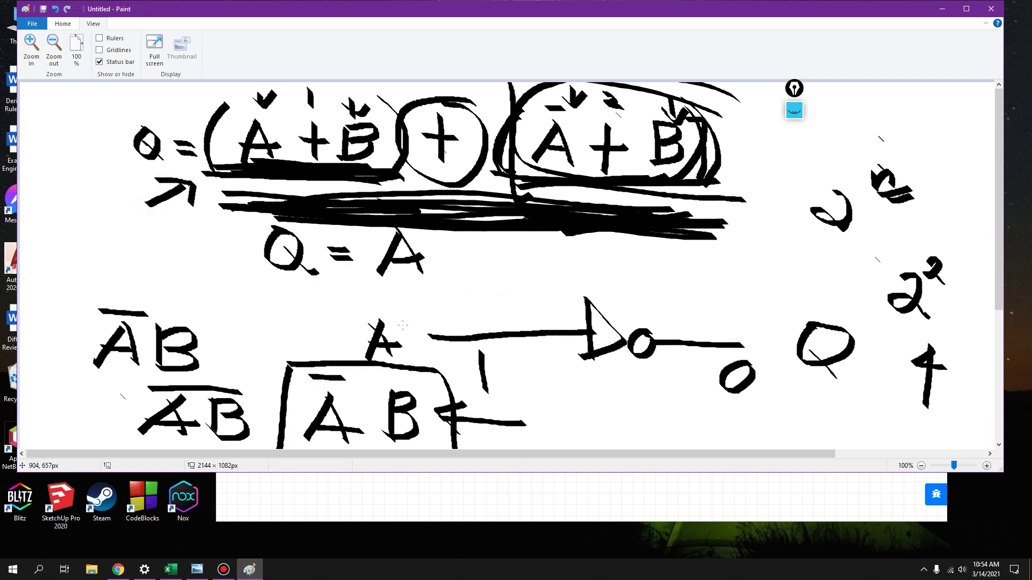
- Switch to CircuitVerse and set inputs A and B of the upper OR gate to 0
left_click(561, 506)
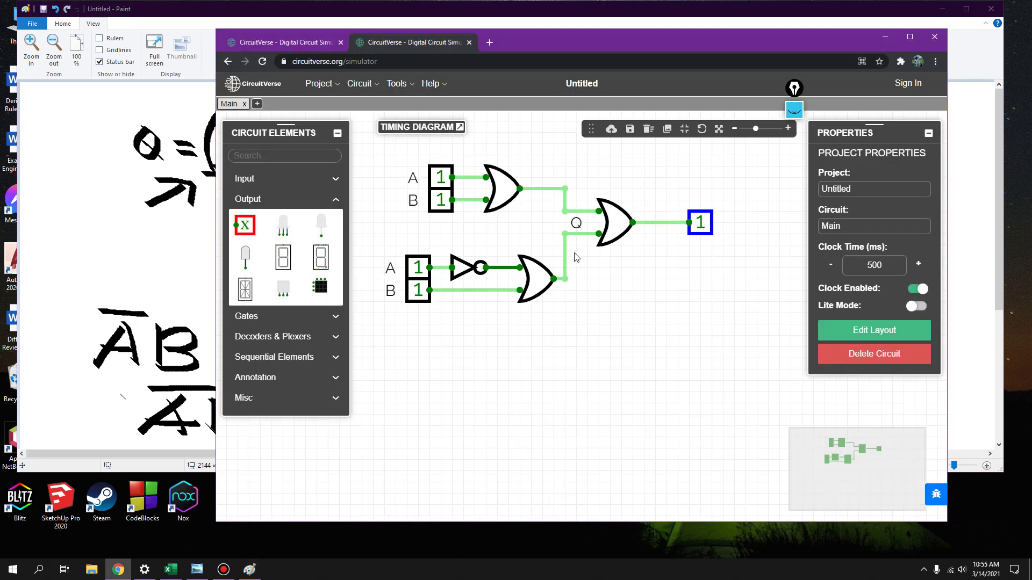
left_click(170, 570)
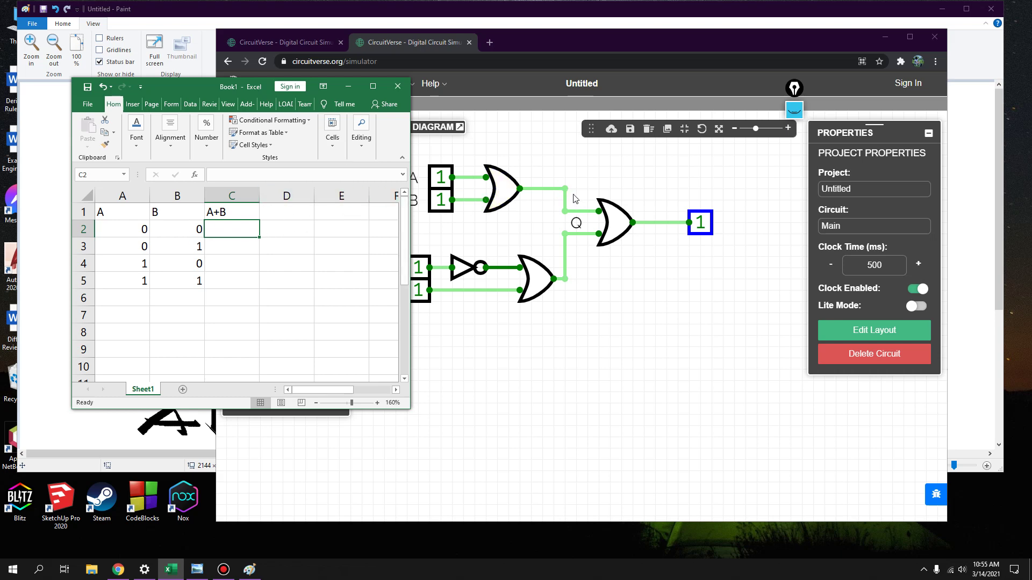
left_click(440, 177)
left_click(440, 200)
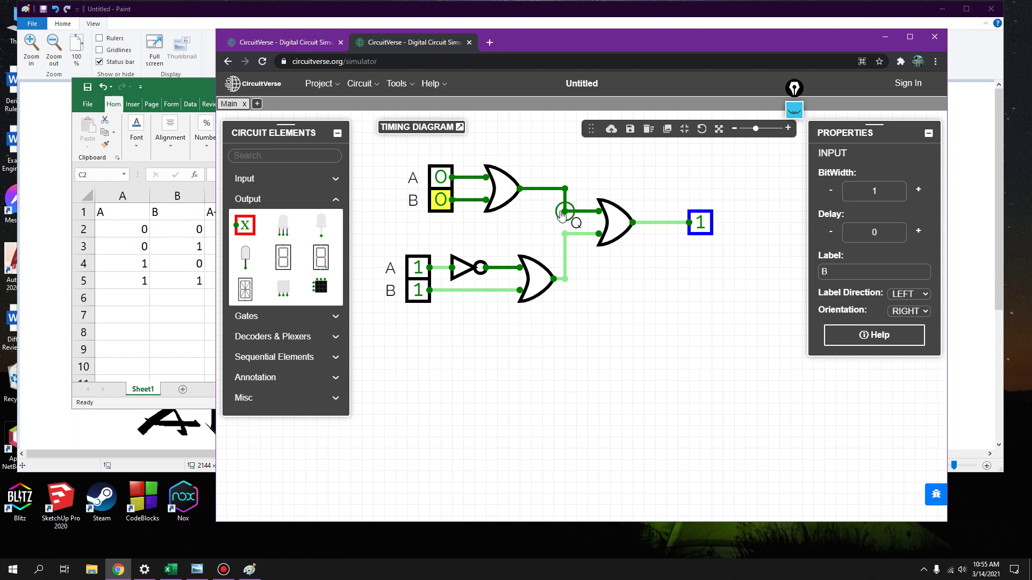
mouse_move(564, 213)
- Switch to Excel and fill the A+B column with 0 in C2 and 1 in C3, C4 and C5
left_click(172, 333)
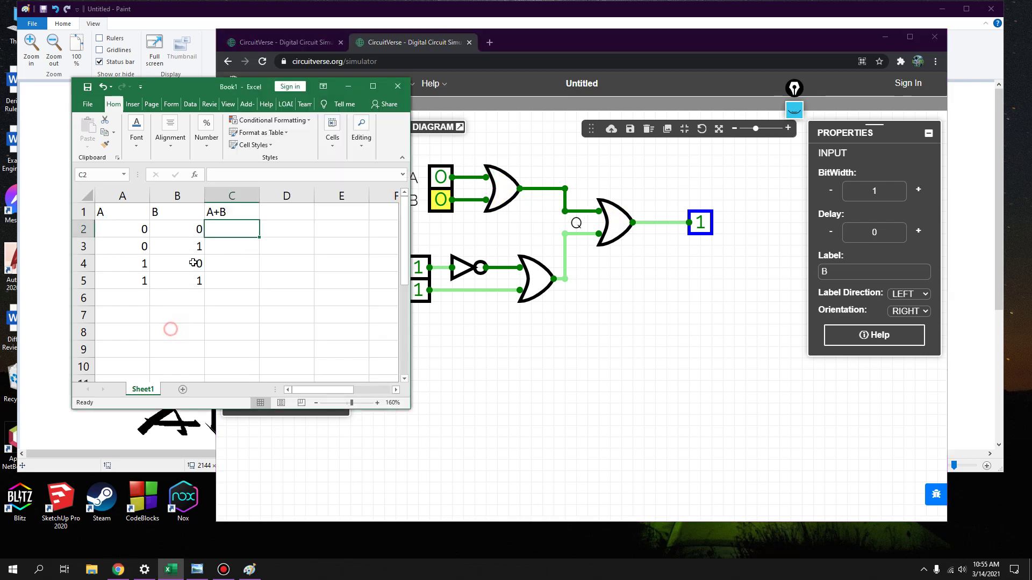
type("0")
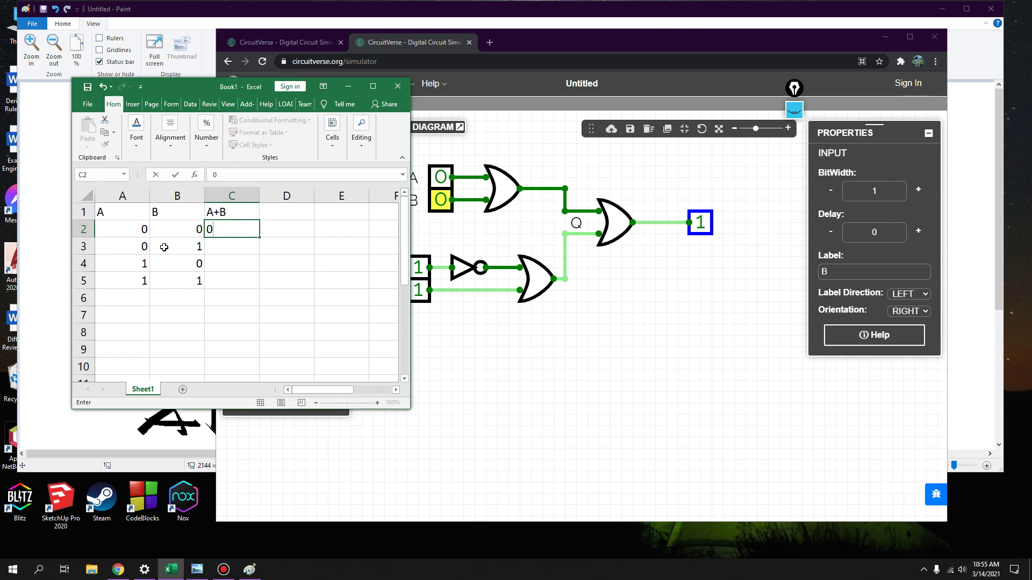
left_click(232, 247)
type("1")
left_click(230, 263)
type("1")
left_click(230, 282)
type("1")
left_click(178, 288)
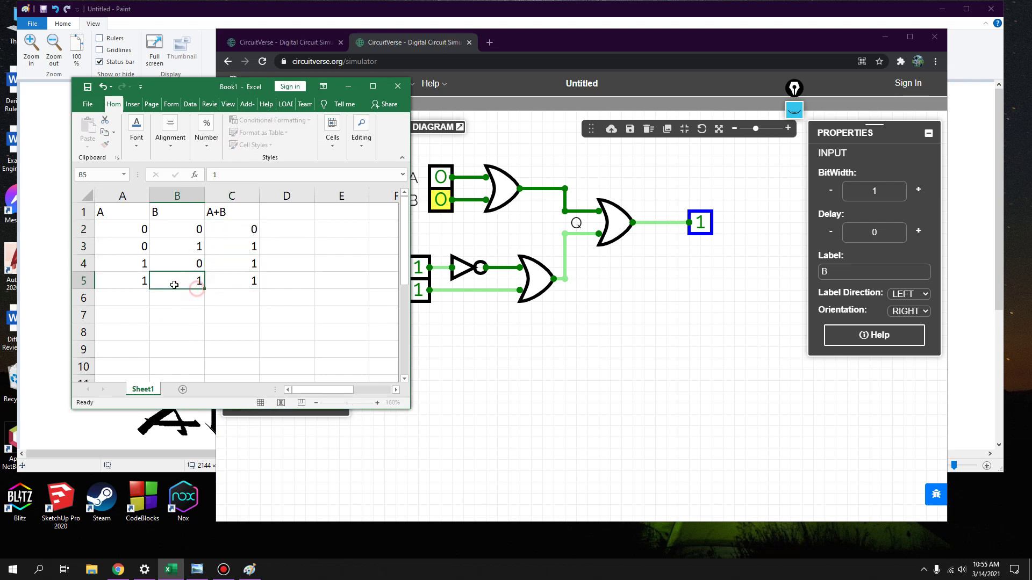
left_click(153, 281)
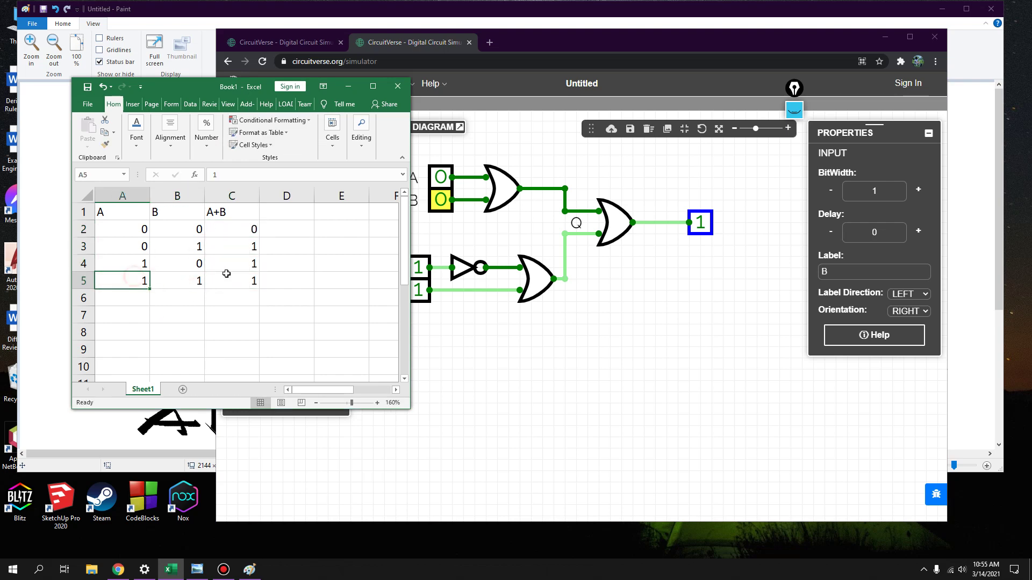
left_click(258, 282)
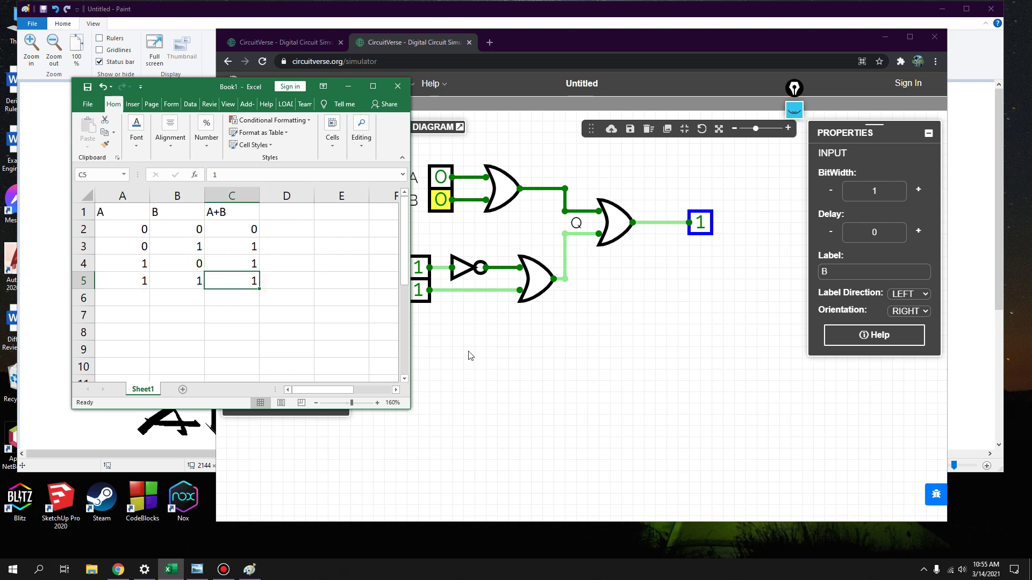
- Switch to CircuitVerse and close the browser tab holding the other circuit, with the AND gates, keeping the Q circuit open
left_click(512, 383)
left_click(308, 45)
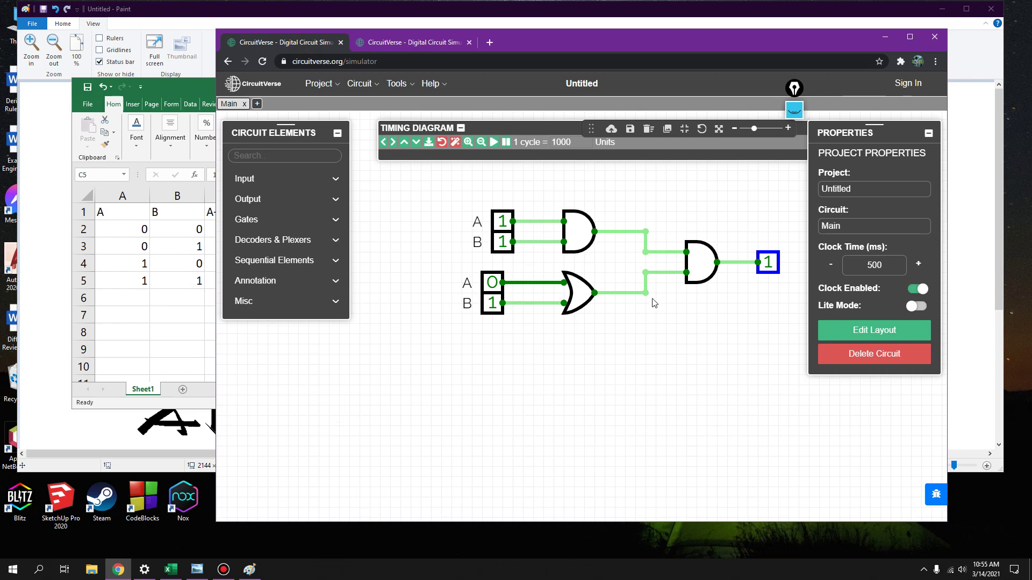
scroll(672, 313, "down", 2)
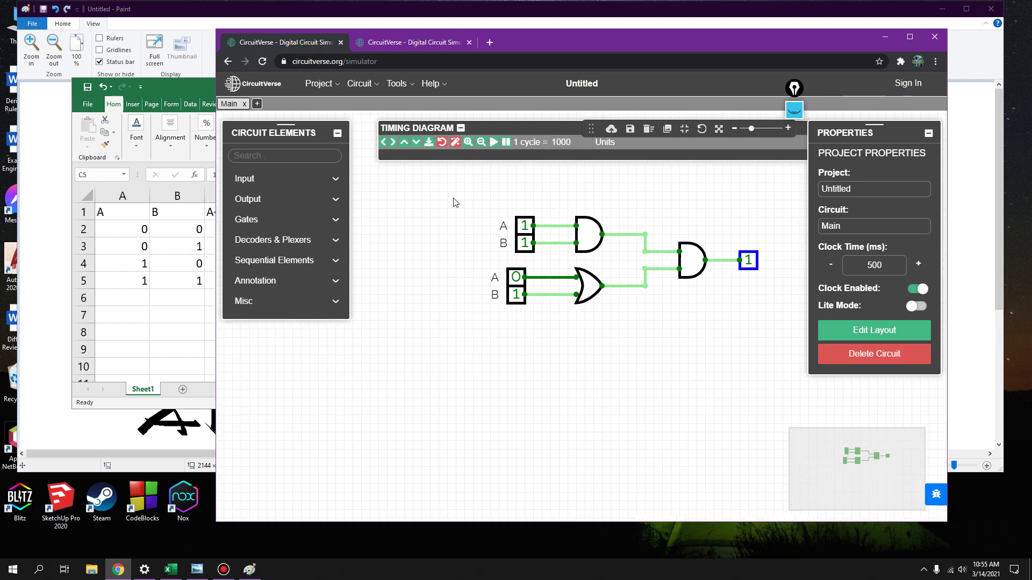
left_click(417, 43)
left_click(334, 43)
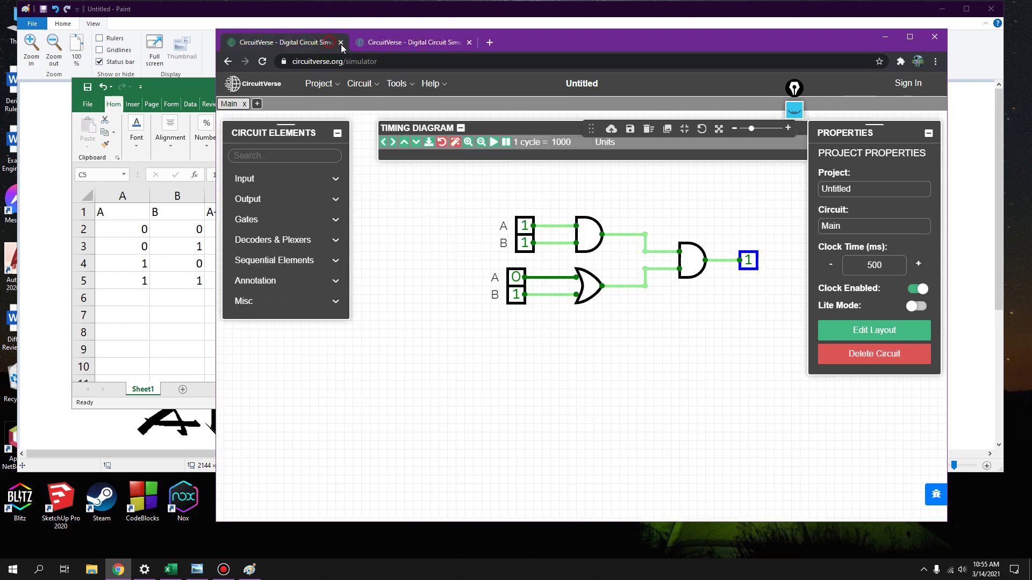
left_click(340, 43)
left_click(628, 121)
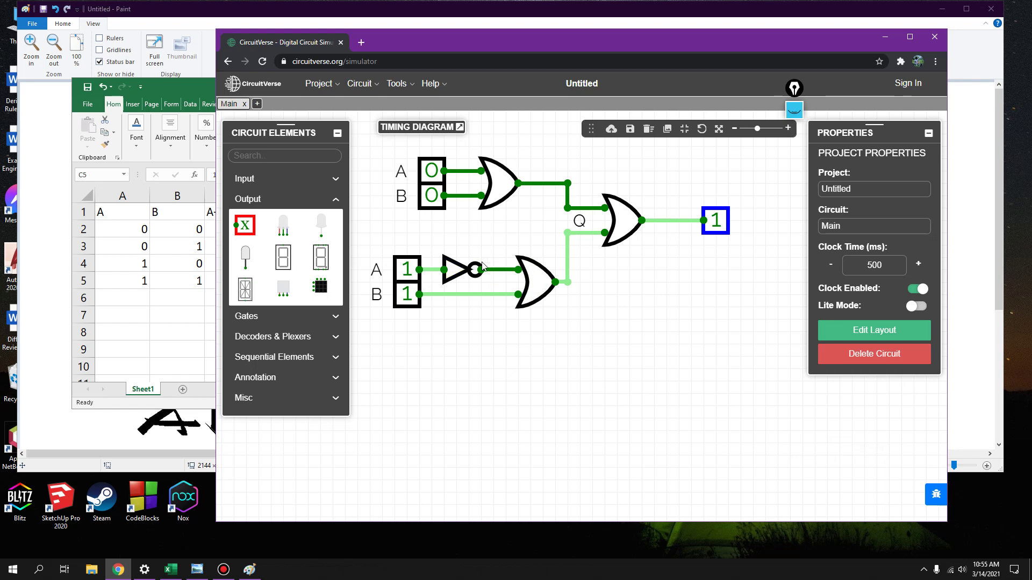
- Switch to Excel and try A+B and A'+B as the heading in D1
left_click(175, 317)
left_click(290, 211)
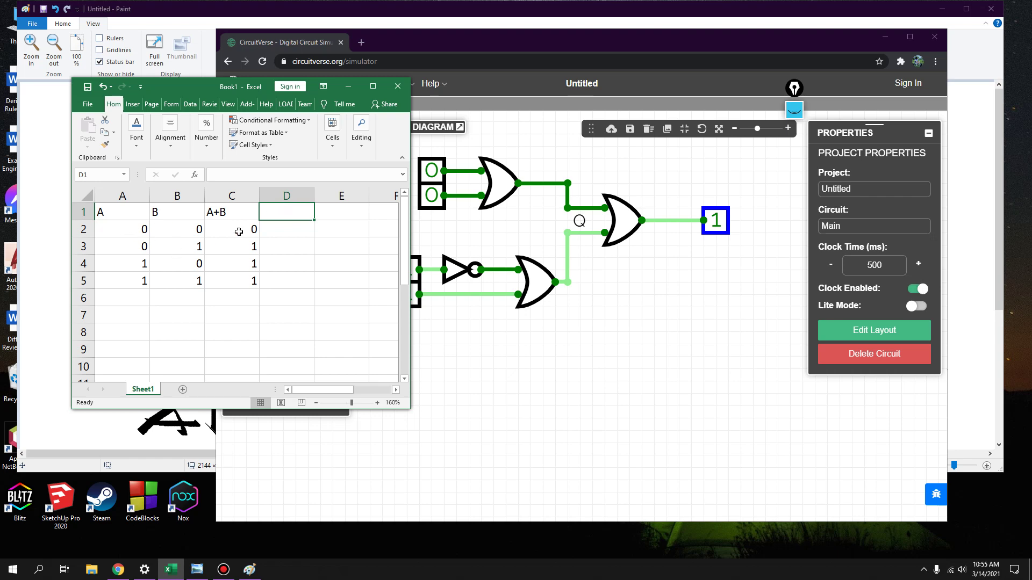
type("A+B")
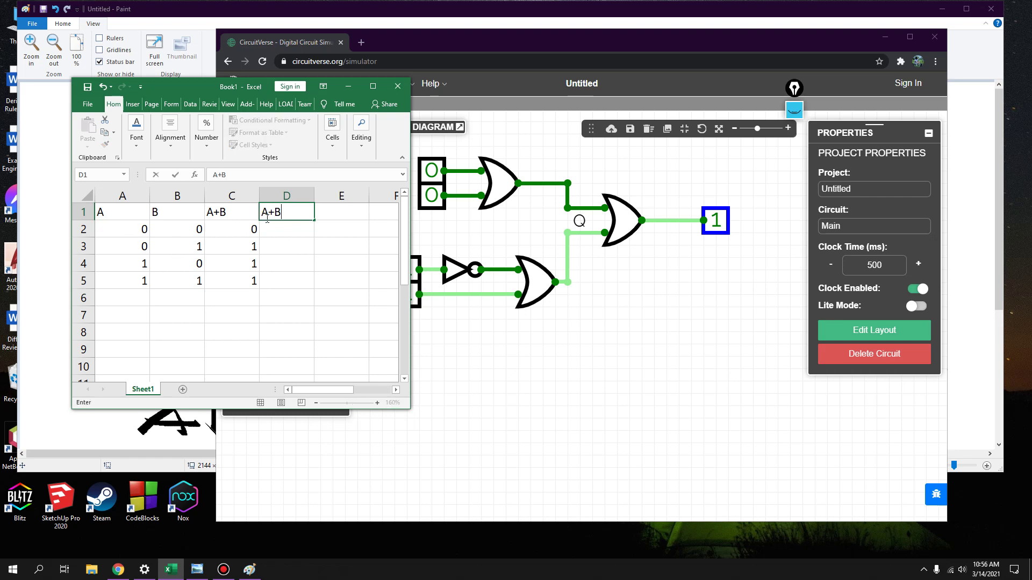
left_click(499, 291)
left_click(189, 273)
left_click_drag(255, 212, 287, 213)
key("BackSpace")
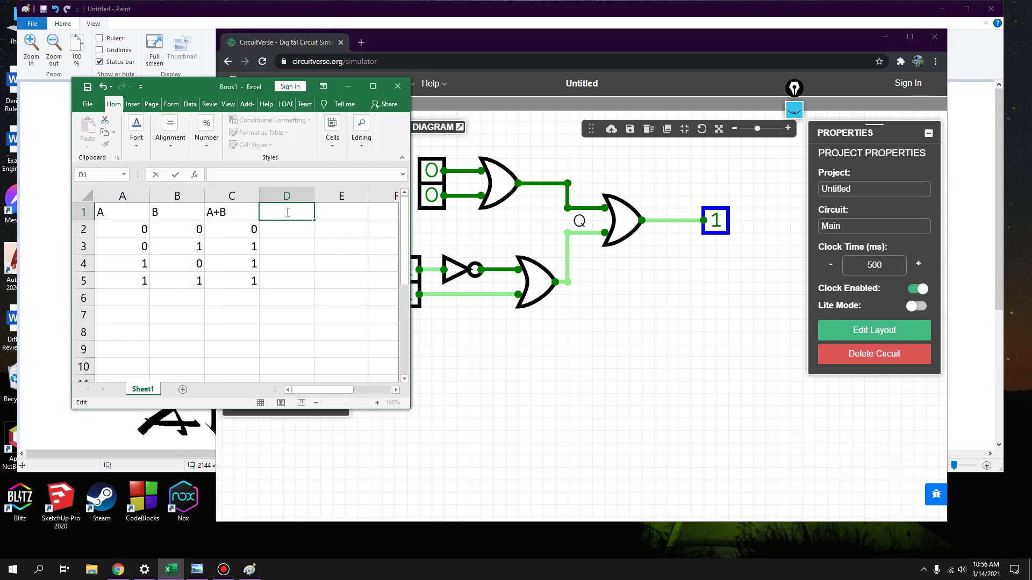
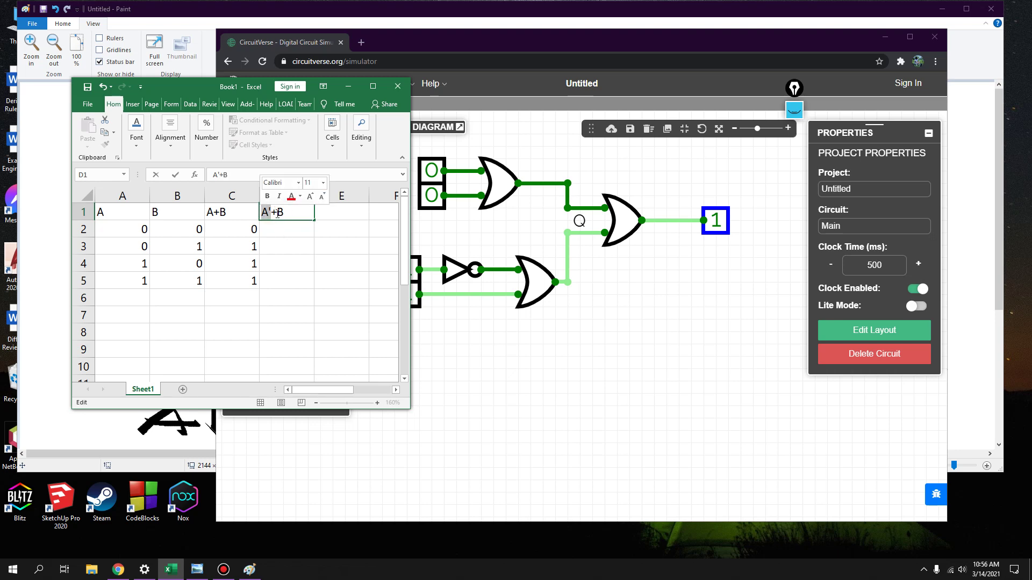
left_click(288, 212)
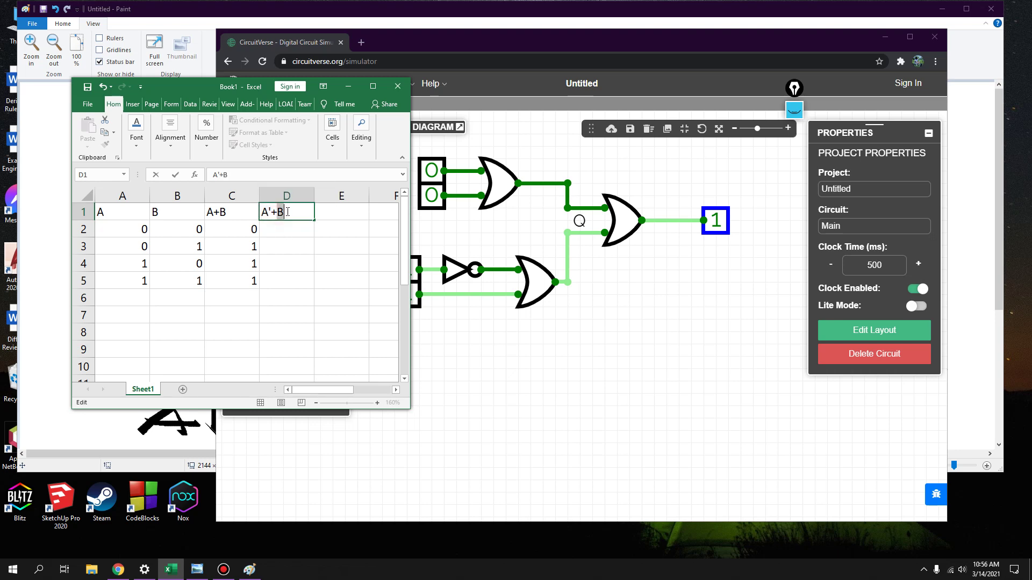
left_click(322, 241)
left_click(283, 213)
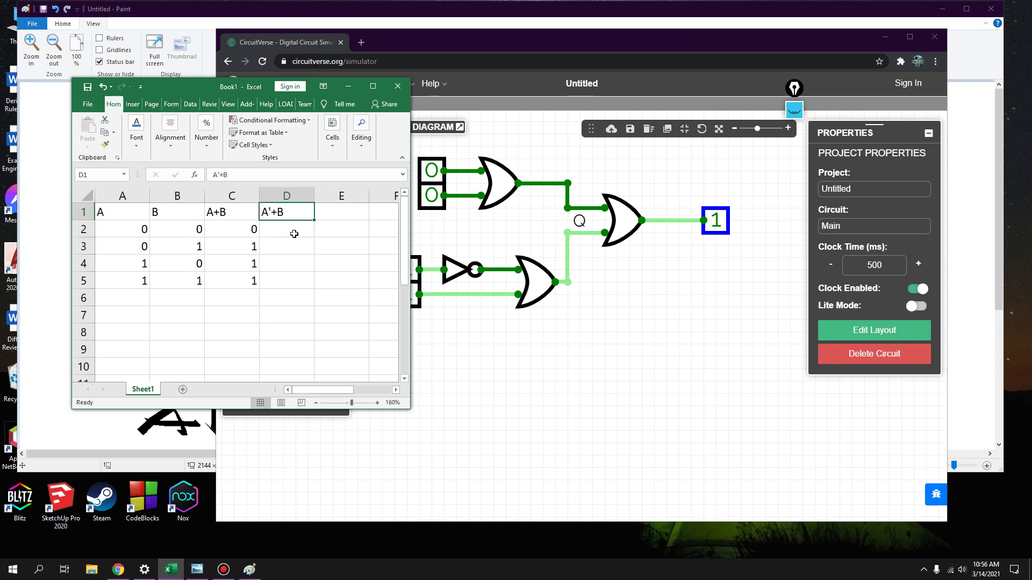
key("Delete")
- Enter A' as the heading in D1 and select D1:D5
left_click(293, 213)
left_click(268, 210)
type("A")
left_click(368, 244)
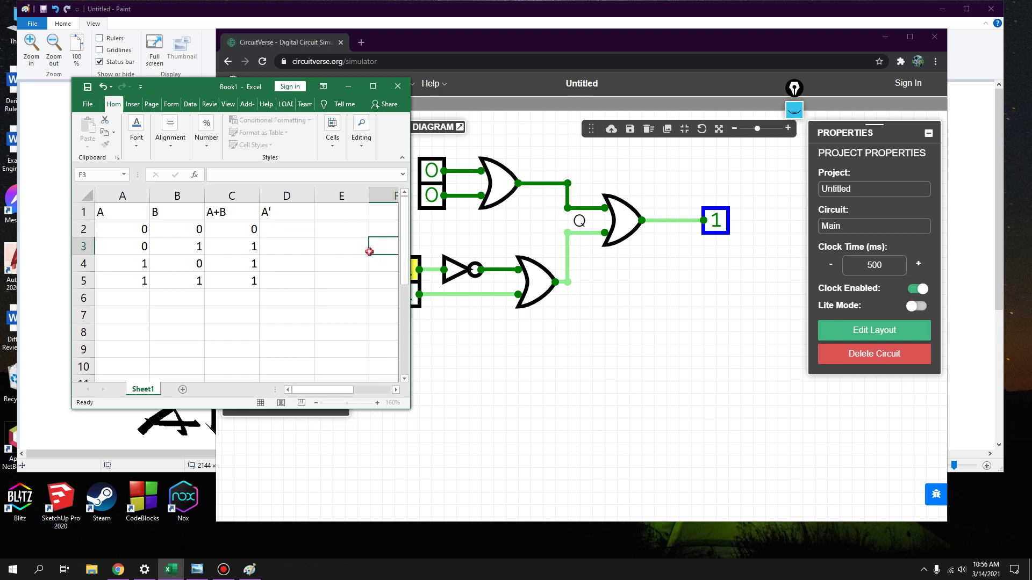
left_click_drag(268, 210, 284, 274)
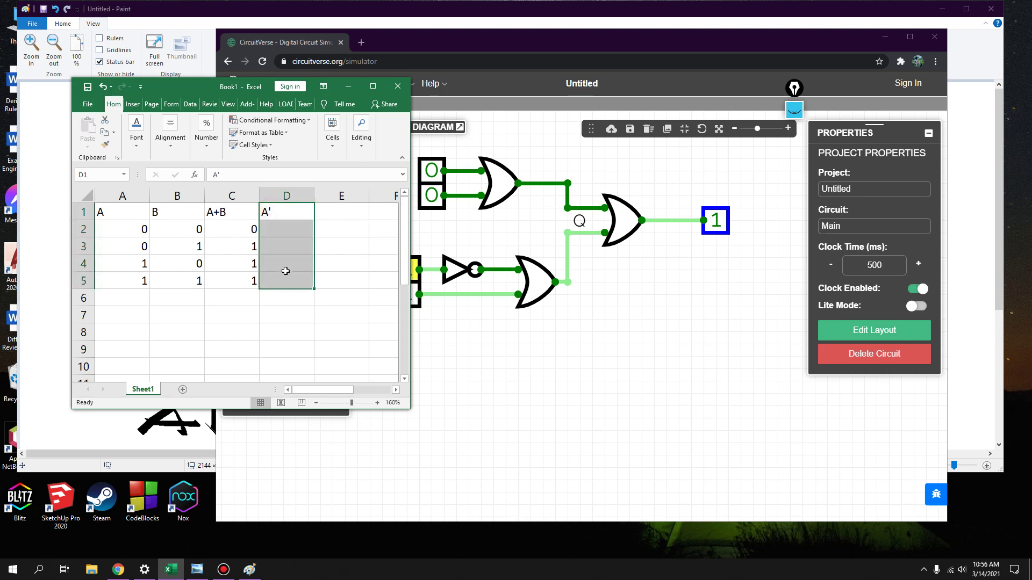
- Set D2 and D3 to 1 in the A' column
left_click(417, 270)
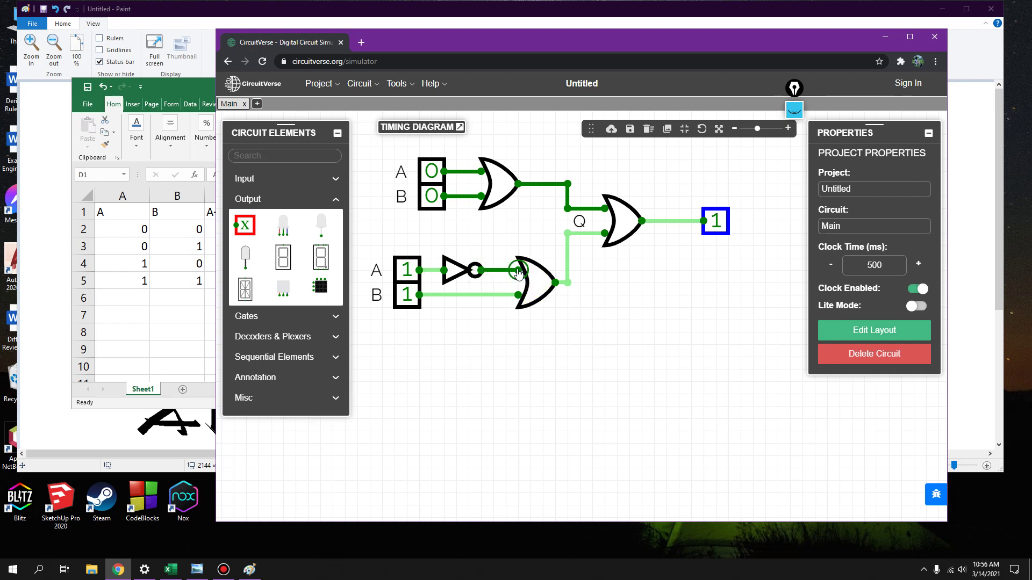
left_click(189, 308)
left_click(293, 231)
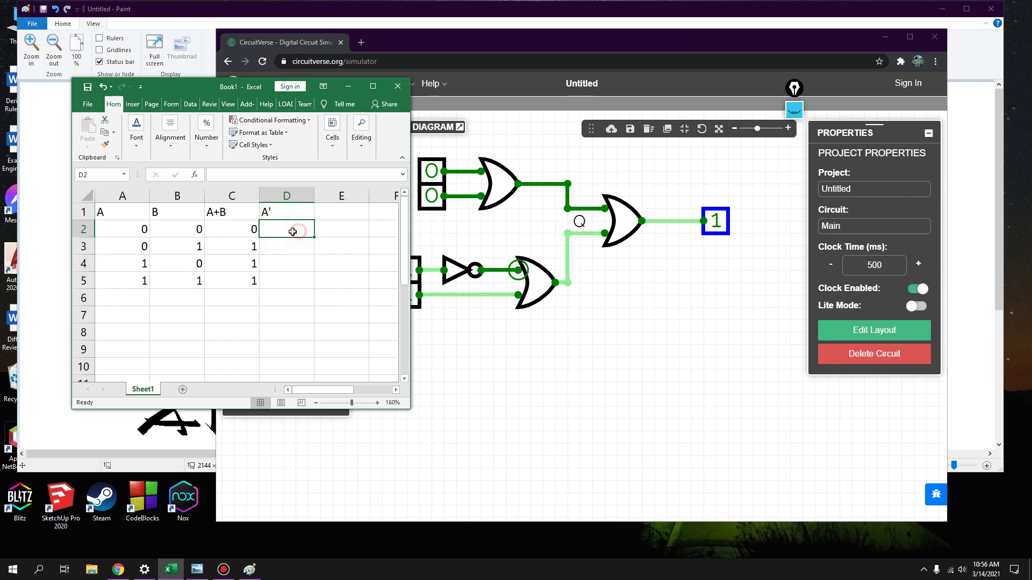
left_click(275, 211)
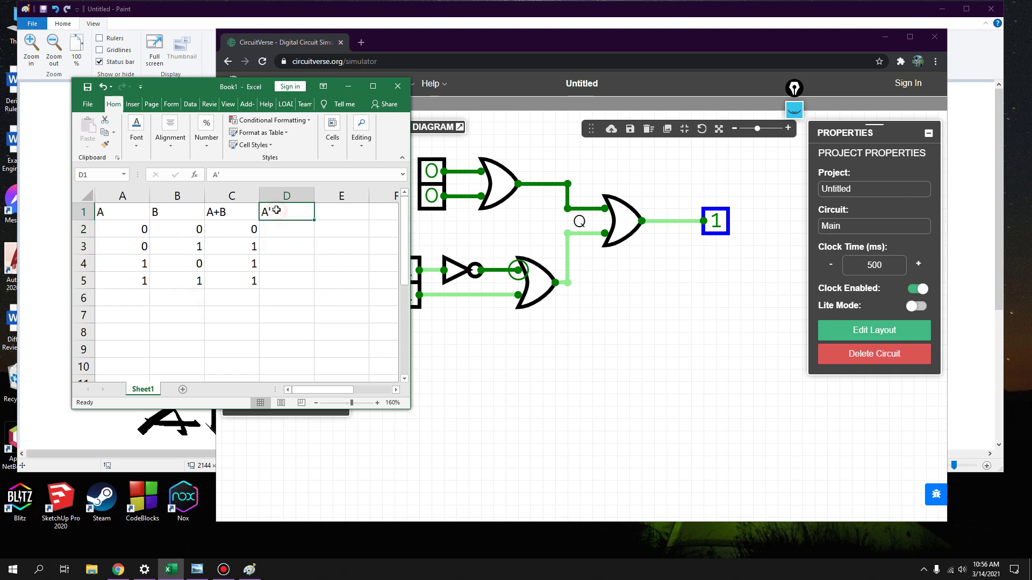
left_click(139, 232)
left_click(142, 243)
left_click(279, 229)
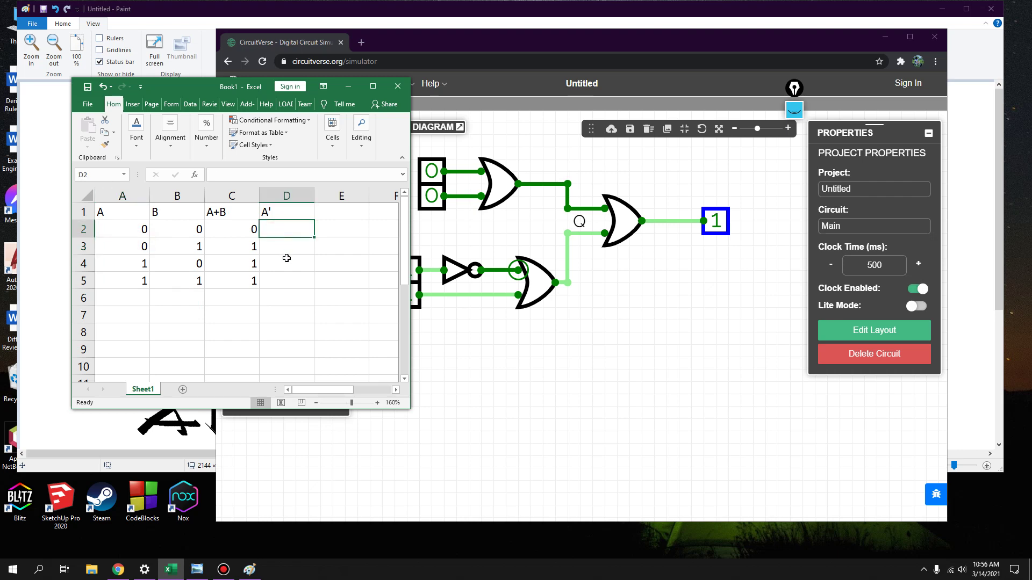
type("1")
key("Return")
type("1")
key("Return")
- Set D4 and D5 to 0 in the A' column
left_click_drag(122, 213, 124, 280)
left_click(132, 235)
left_click(132, 245)
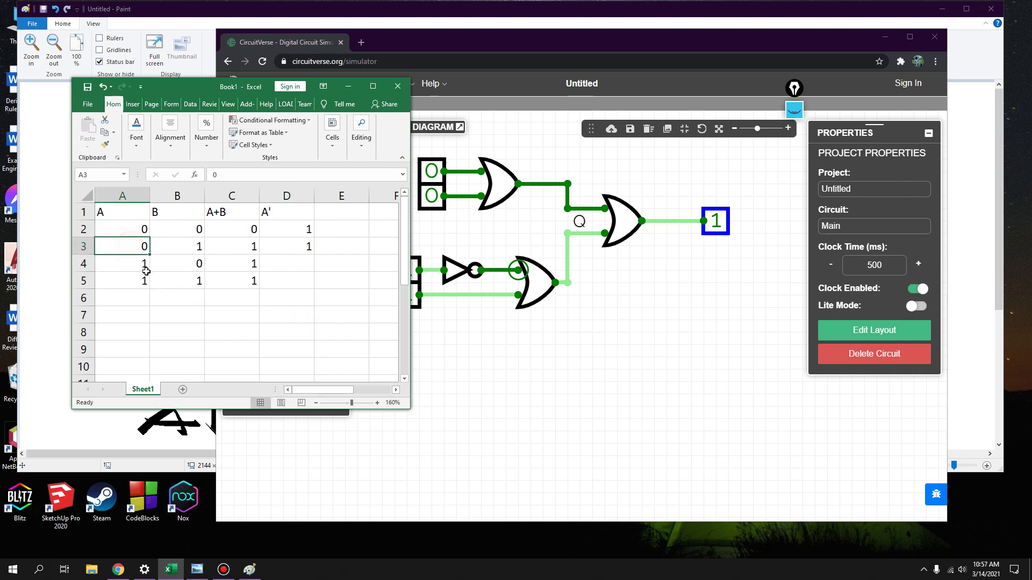
left_click(144, 272)
left_click(137, 280)
left_click(293, 247)
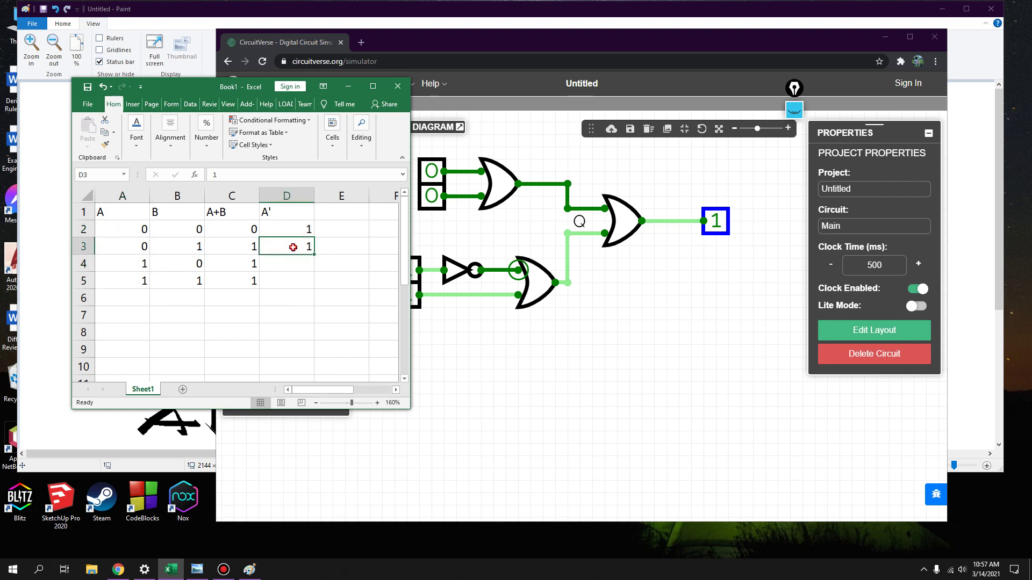
left_click(292, 266)
type("0")
left_click(293, 284)
type("0")
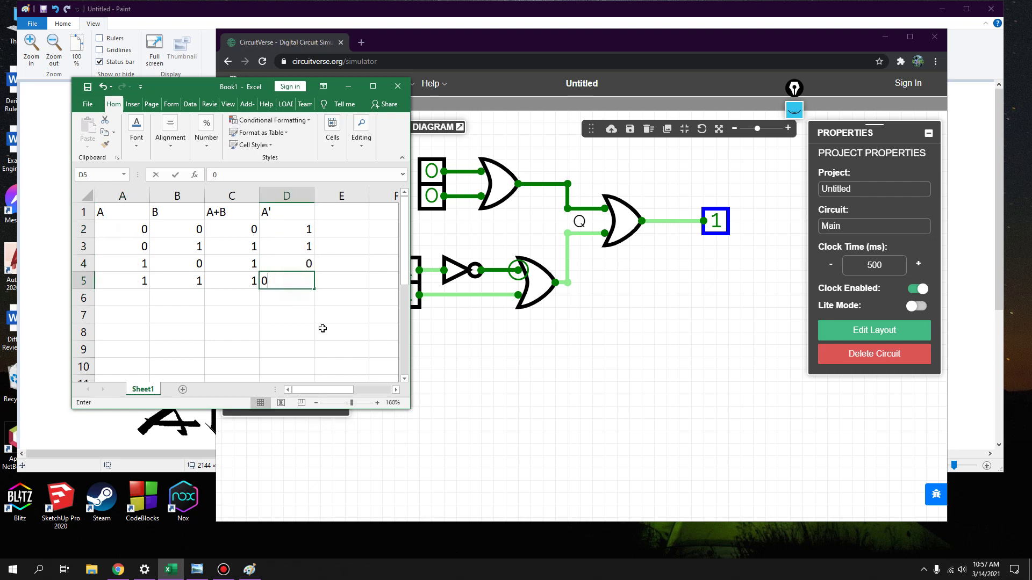
left_click(323, 328)
- Widen the Excel window and color the text of the A+B column, C1:C5, red
left_click_drag(244, 277, 222, 210)
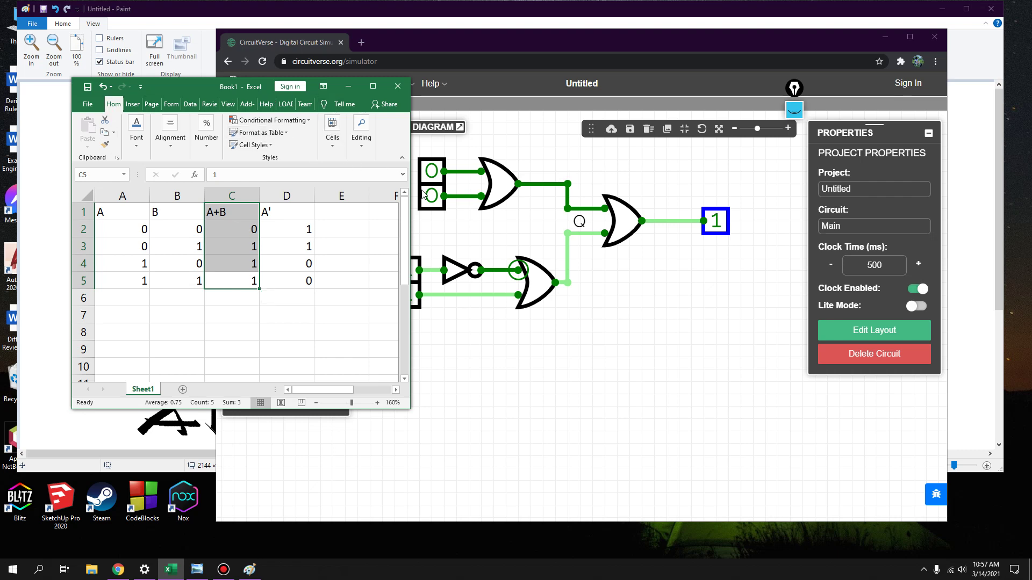
left_click_drag(412, 196, 570, 195)
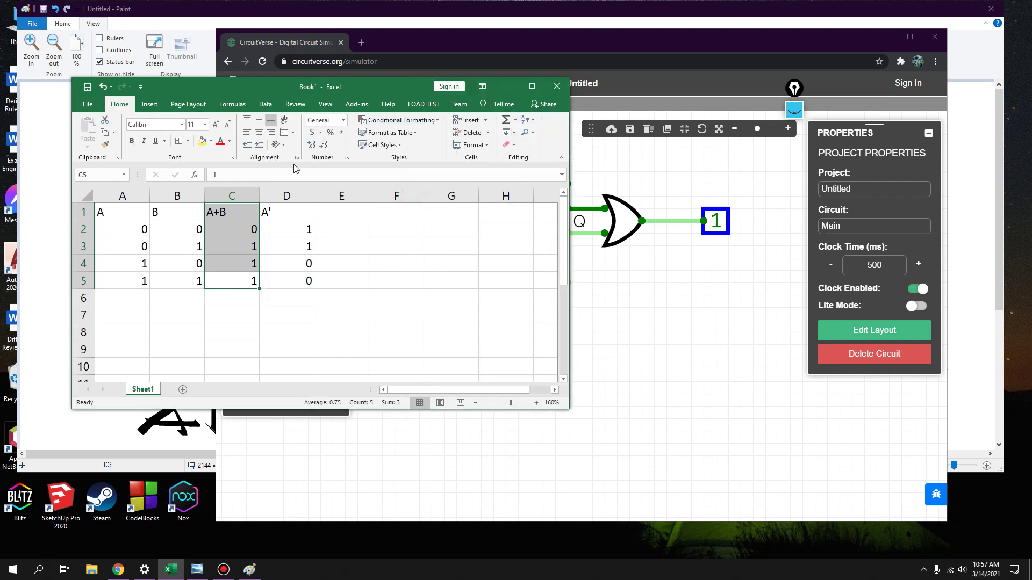
left_click(223, 140)
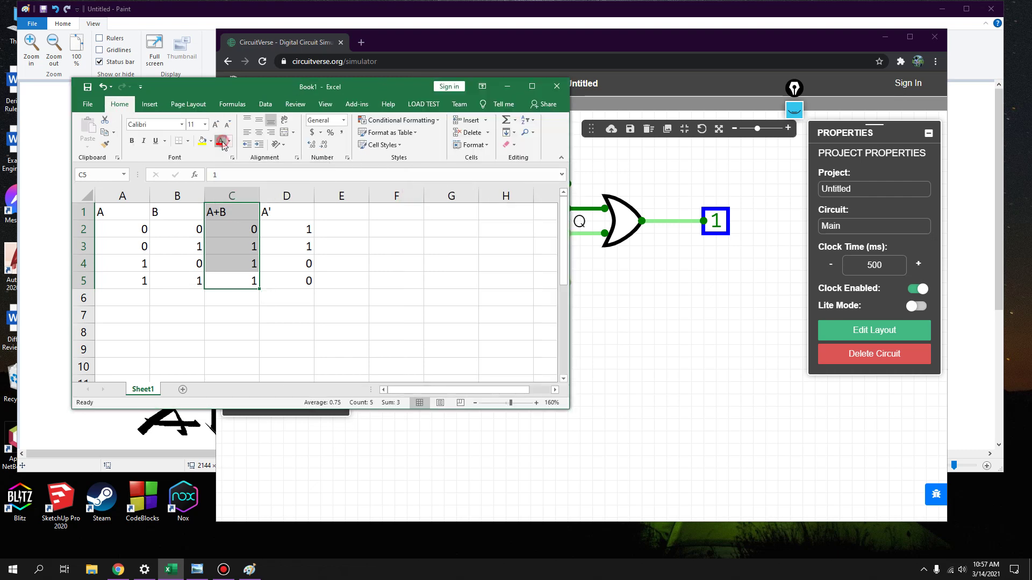
left_click(346, 312)
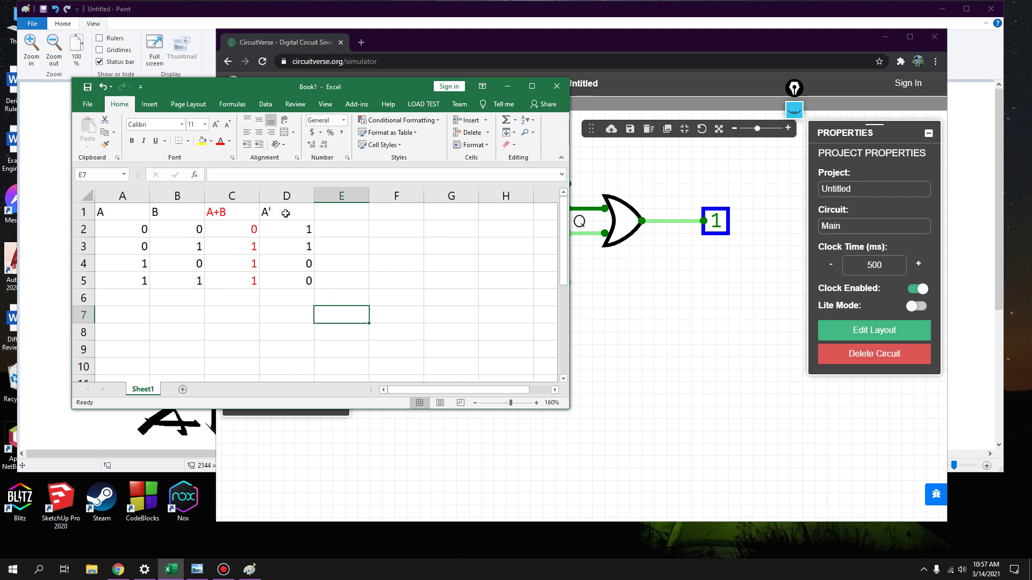
- Switch to Paint and circle the Ā in the second group of the Q equation
left_click_drag(285, 214, 307, 282)
left_click(643, 302)
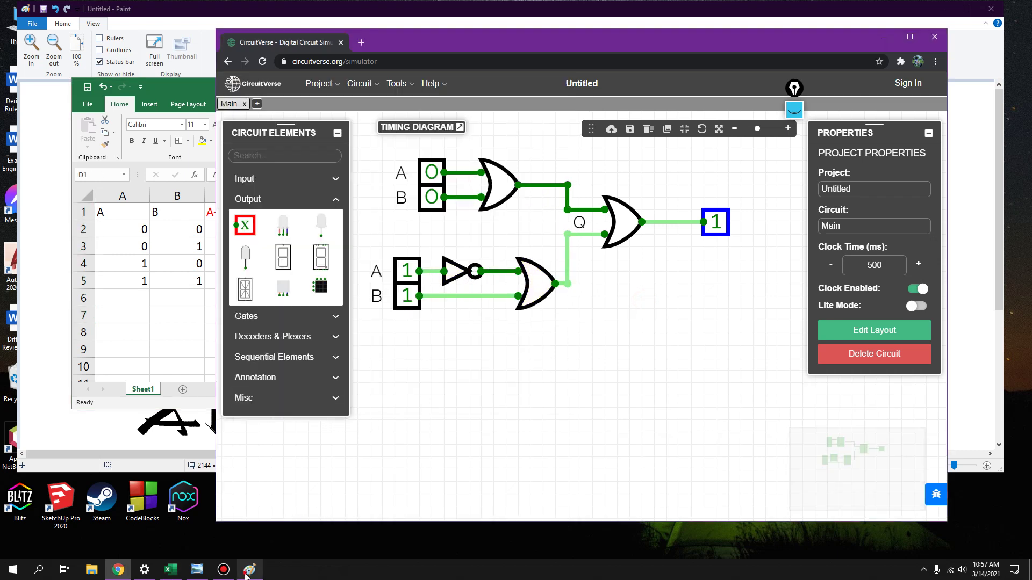
key("alt+Tab")
mouse_move(559, 96)
left_mouse_down()
mouse_move(596, 164)
mouse_move(567, 97)
left_mouse_up()
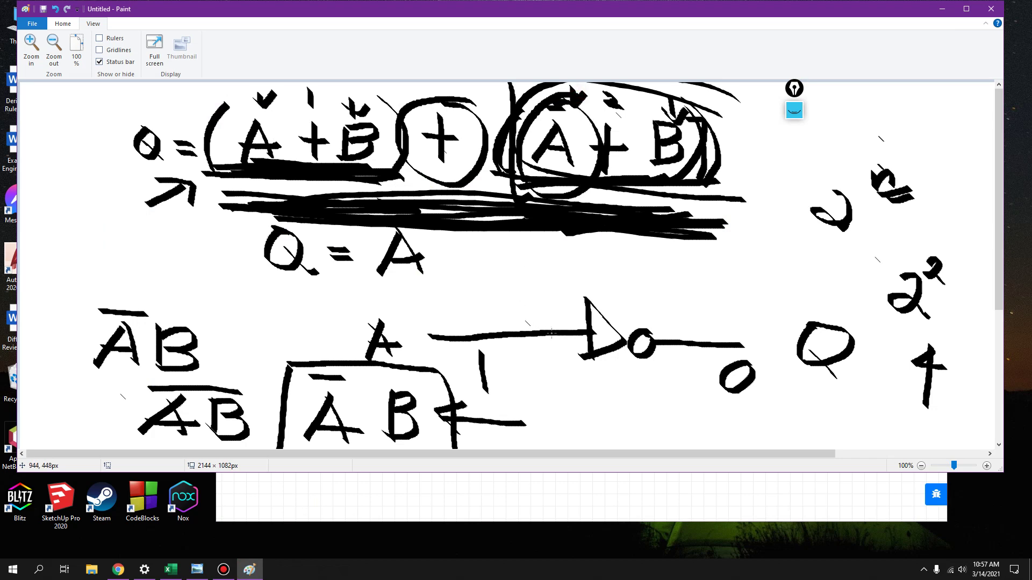
- Start a new blank canvas in Paint, discarding the current sketch
left_click_drag(563, 365, 573, 371)
key("ctrl+n")
left_click(528, 242)
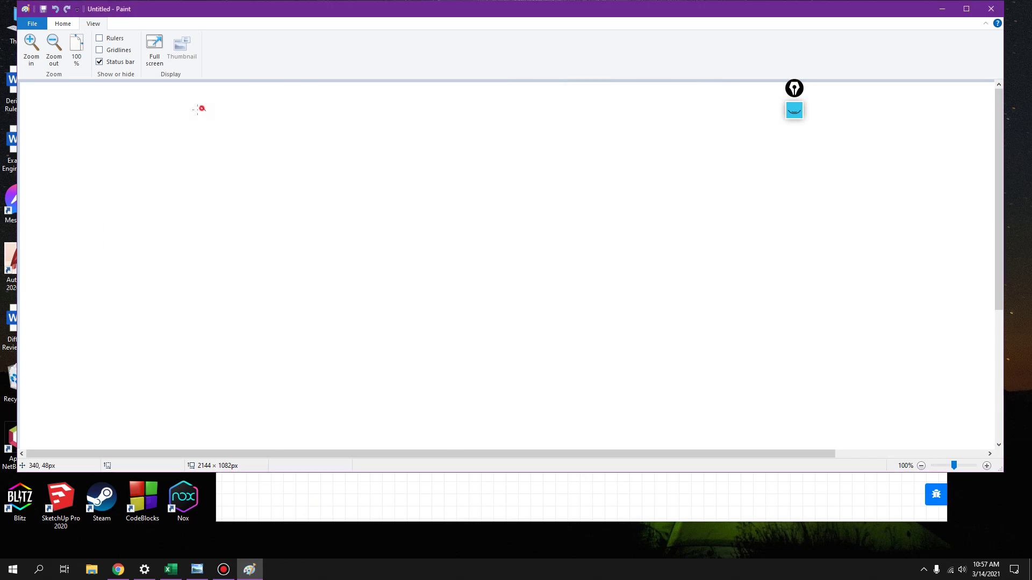
- Handwrite Q = (A + B) + across the upper part of the blank canvas
mouse_move(199, 109)
left_mouse_down()
mouse_move(193, 100)
mouse_move(237, 162)
left_mouse_up()
mouse_move(282, 101)
left_mouse_down()
mouse_move(262, 138)
mouse_move(295, 129)
mouse_move(293, 120)
left_mouse_up()
left_click_drag(213, 123, 243, 130)
mouse_move(271, 87)
left_mouse_down()
mouse_move(244, 139)
mouse_move(269, 160)
left_mouse_up()
left_click_drag(346, 90, 342, 140)
left_click_drag(315, 104, 352, 112)
mouse_move(376, 101)
left_mouse_down()
mouse_move(394, 113)
mouse_move(380, 137)
left_mouse_up()
mouse_move(379, 103)
left_mouse_down()
mouse_move(395, 103)
mouse_move(383, 138)
left_mouse_up()
left_click_drag(419, 84, 430, 142)
mouse_move(463, 99)
left_mouse_down()
mouse_move(475, 140)
mouse_move(499, 121)
left_mouse_up()
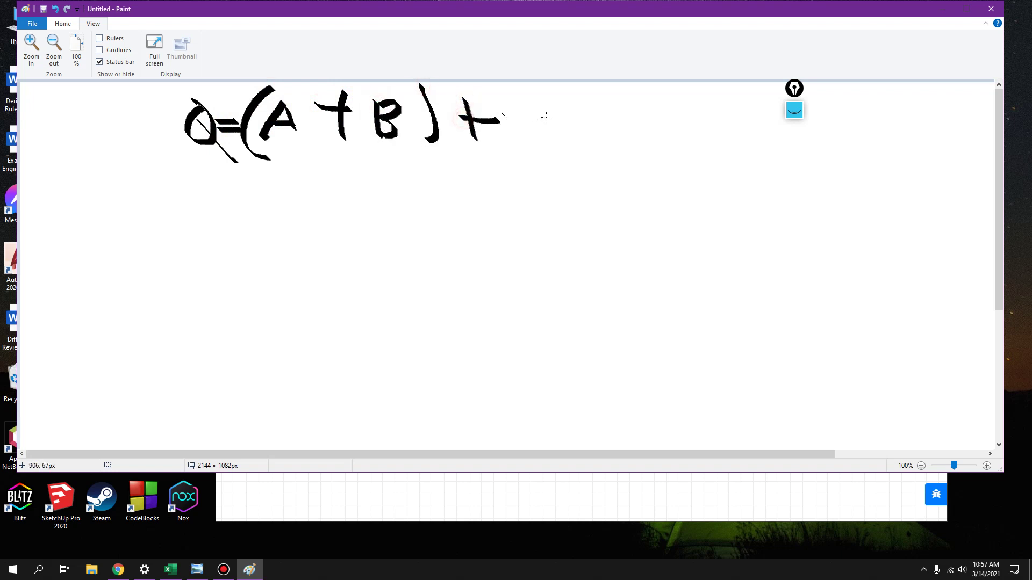
- Complete the equation with the second group (Ā + B) and draw a double underline beneath Ā
left_click_drag(565, 103, 536, 151)
left_click_drag(556, 105, 570, 144)
left_click_drag(543, 134, 562, 132)
mouse_move(552, 92)
left_mouse_down()
mouse_move(588, 107)
mouse_move(595, 141)
mouse_move(591, 125)
mouse_move(624, 127)
left_mouse_up()
mouse_move(634, 107)
left_mouse_down()
mouse_move(635, 143)
mouse_move(581, 128)
left_mouse_up()
left_click_drag(667, 93, 665, 153)
mouse_move(529, 87)
left_mouse_down()
mouse_move(526, 150)
mouse_move(578, 164)
mouse_move(581, 175)
left_mouse_up()
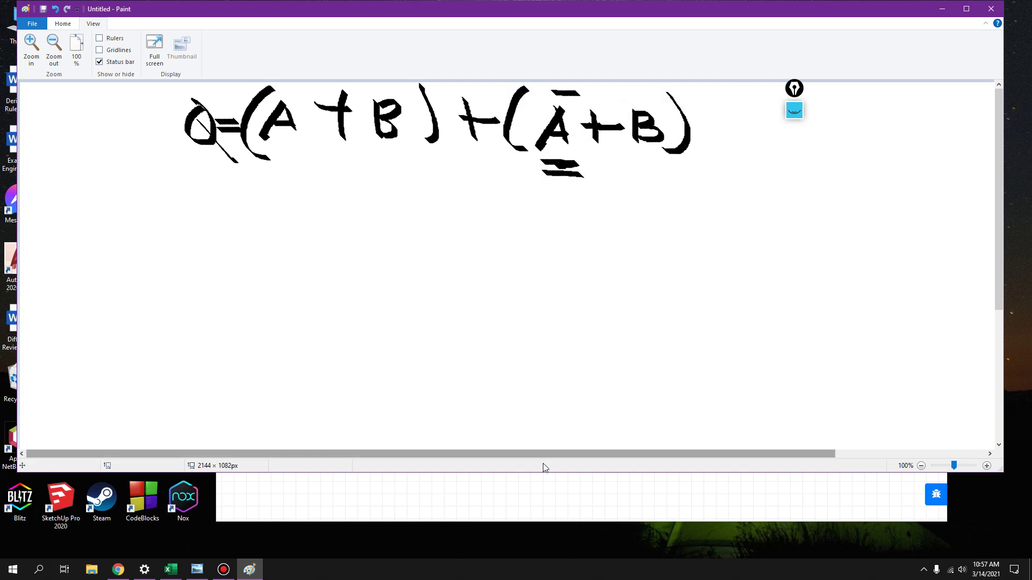
- Switch to Excel and enter A+B as the heading in E1, beside the A' column
left_click(547, 493)
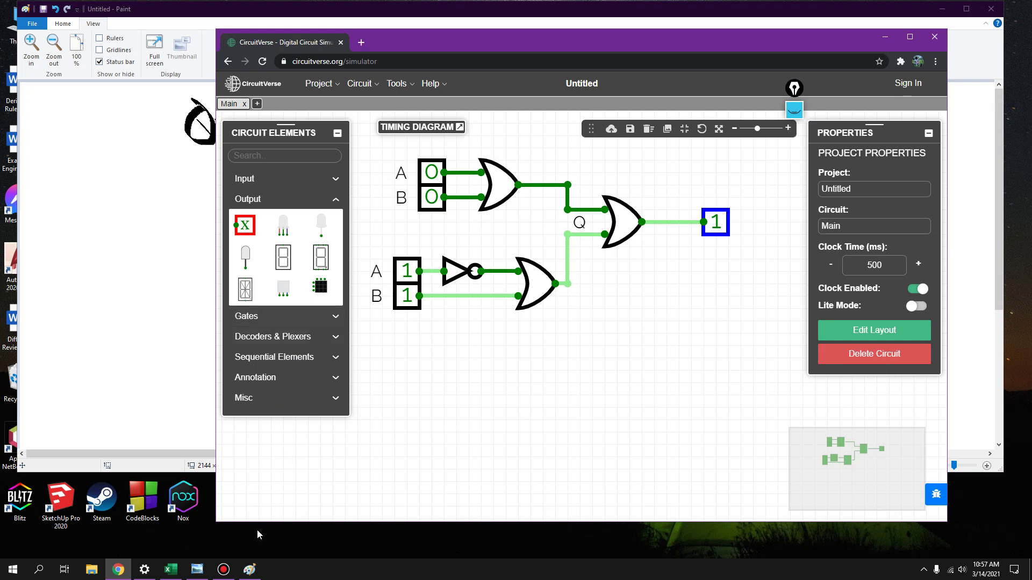
left_click(171, 569)
left_click(299, 240)
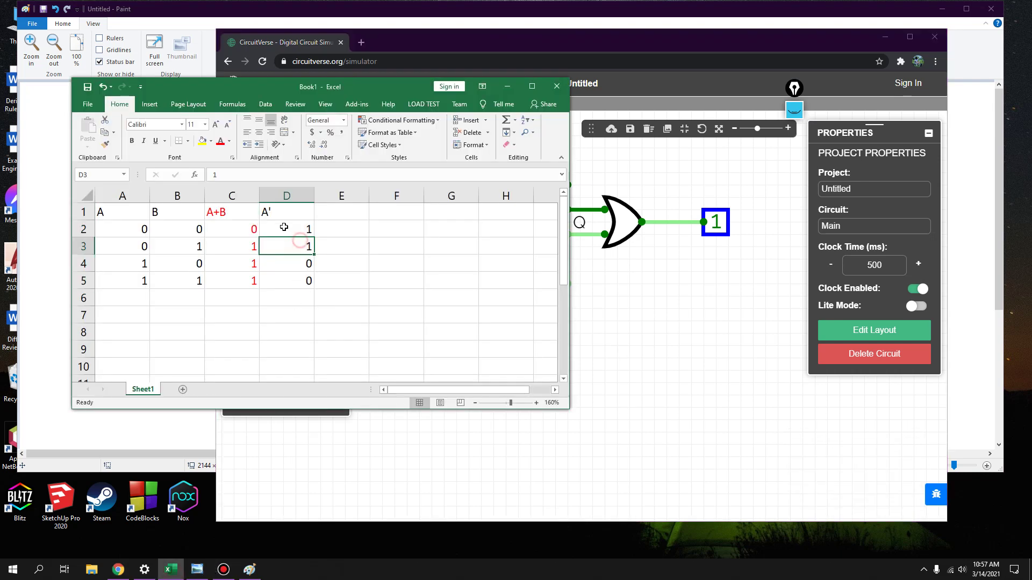
left_click(275, 218)
left_click(289, 229)
left_click(295, 265)
left_click(360, 213)
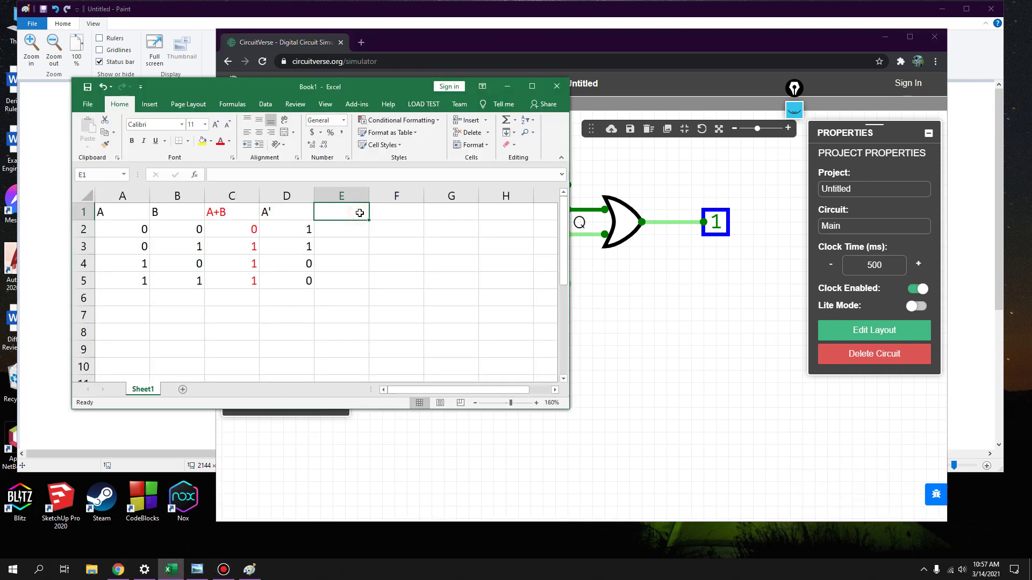
type("A+")
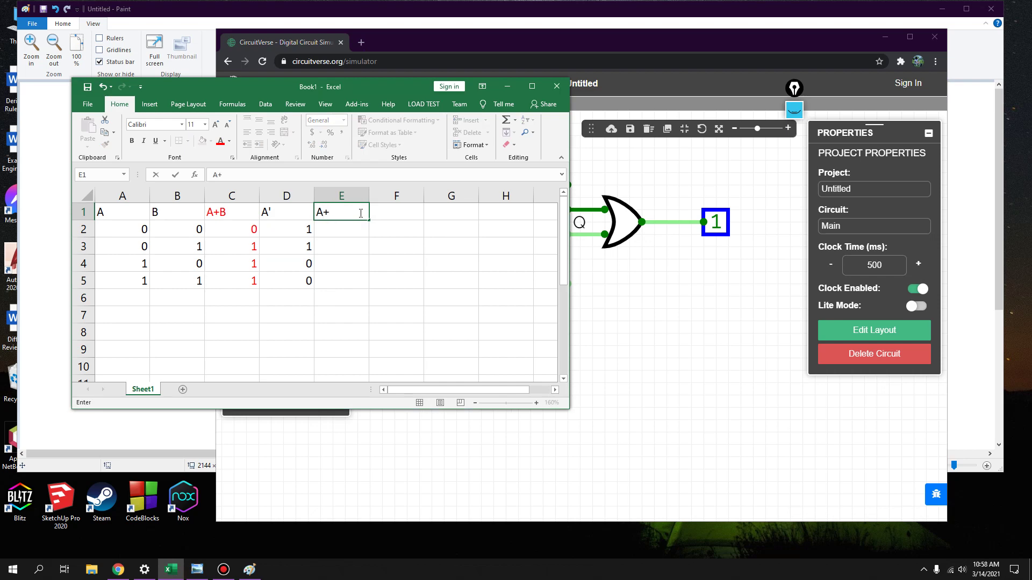
key("Left")
key("Left")
key("Left")
key("Right")
key("Right")
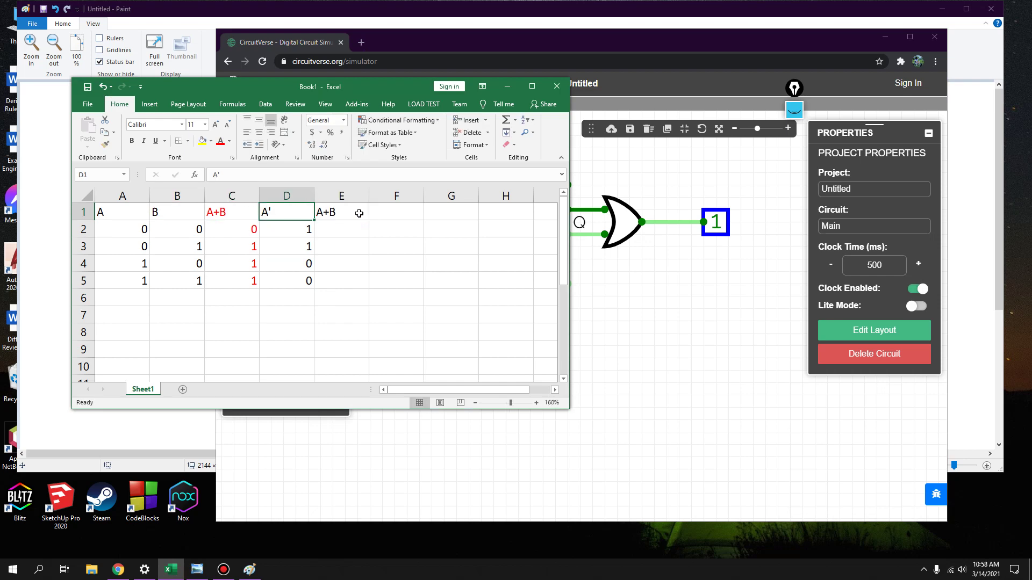
- Correct the heading in E1 to A'+B
key("Right")
double_click(323, 211)
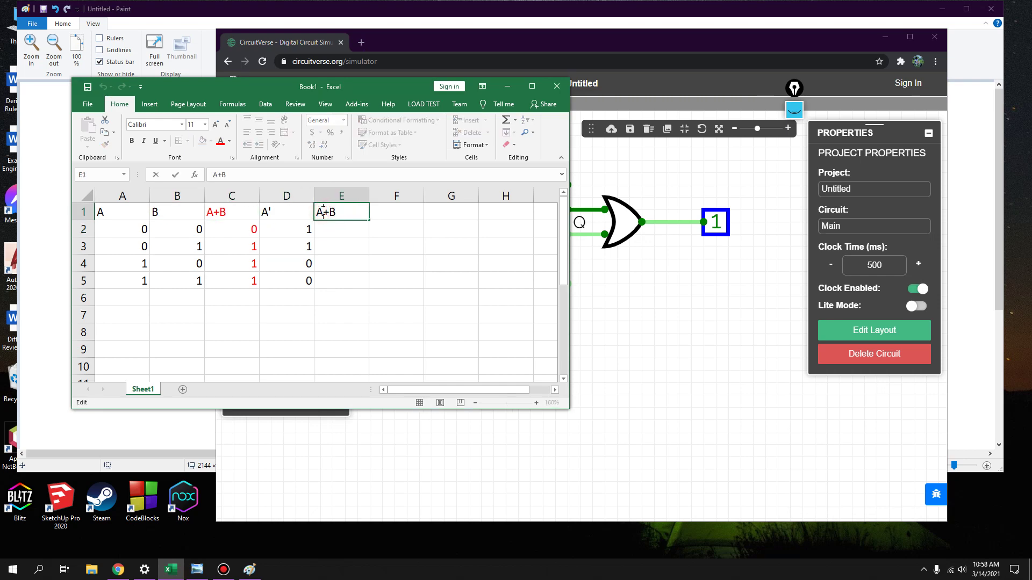
type("'")
left_click(343, 257)
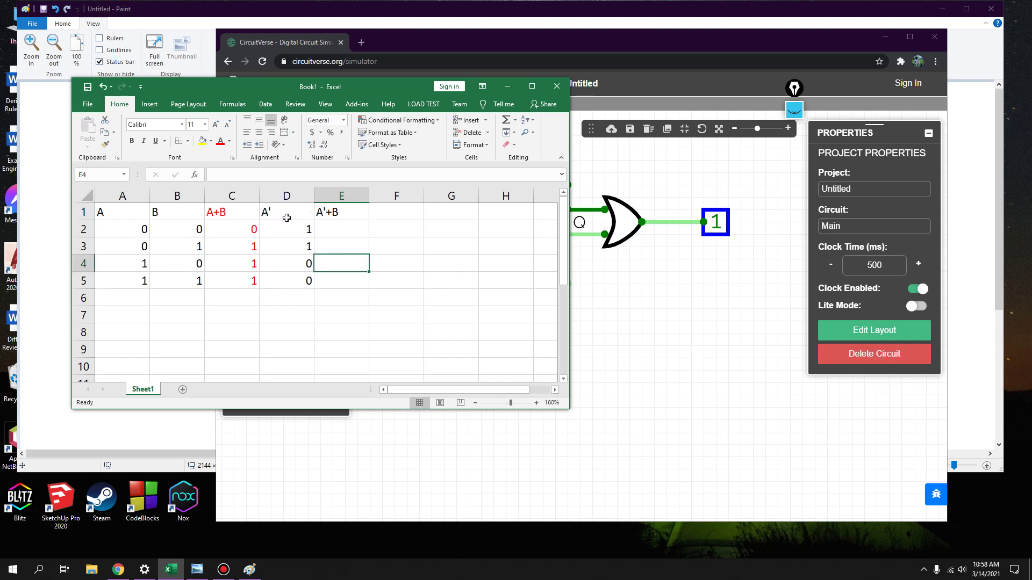
- Color the text of the A' column, D1:D5, and the B column, B1:B5, blue
left_click_drag(295, 213, 295, 279)
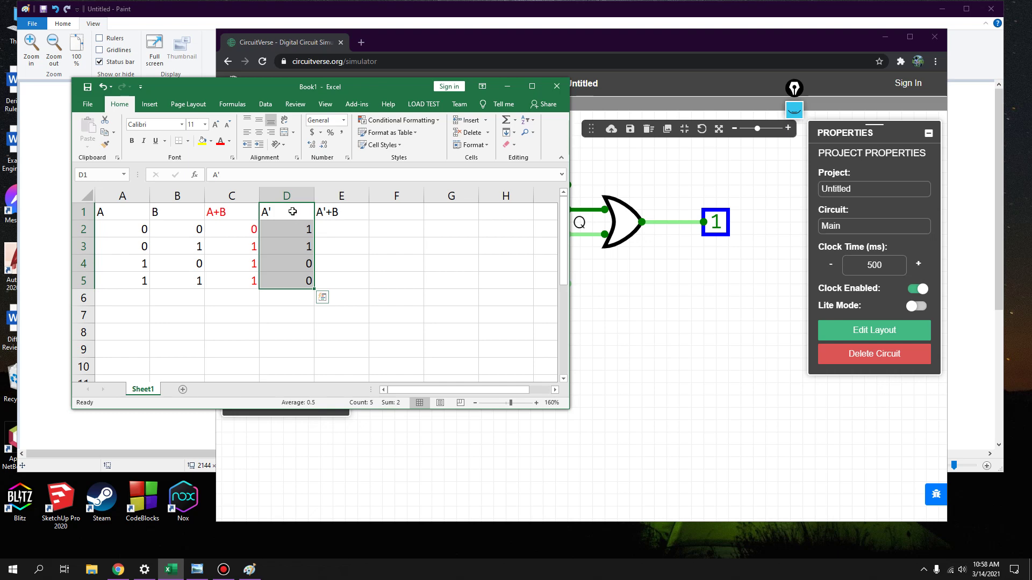
left_click(229, 142)
left_click(256, 178)
left_click_drag(177, 213, 179, 275)
left_click(223, 144)
left_click(397, 309)
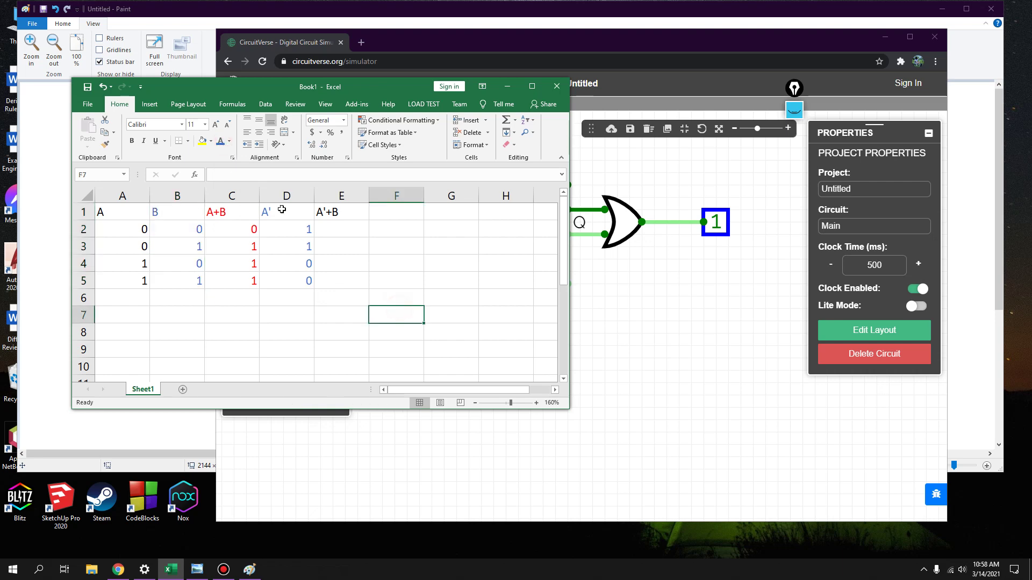
- Review the A' and B columns, and examine the lower OR gate that combines them in the CircuitVerse circuit
left_click_drag(275, 213, 284, 278)
left_click_drag(176, 212, 182, 279)
left_click(337, 211)
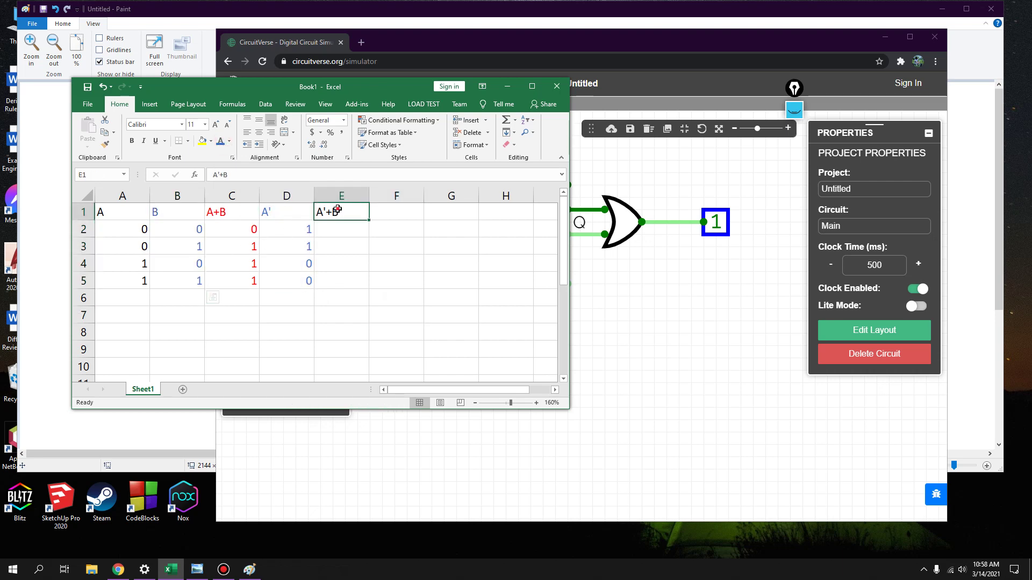
left_click_drag(297, 230, 302, 278)
left_click(305, 233)
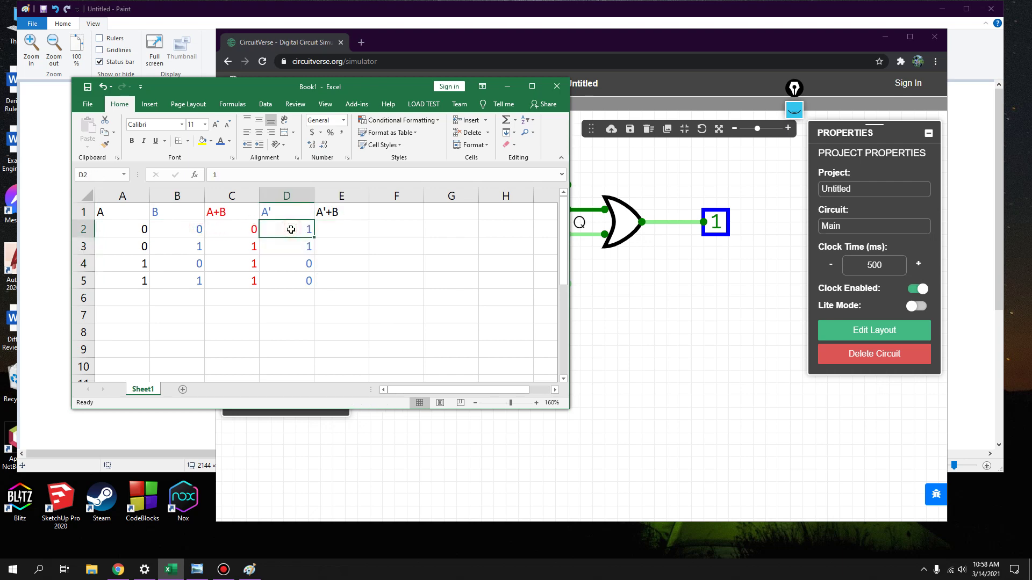
left_click(574, 290)
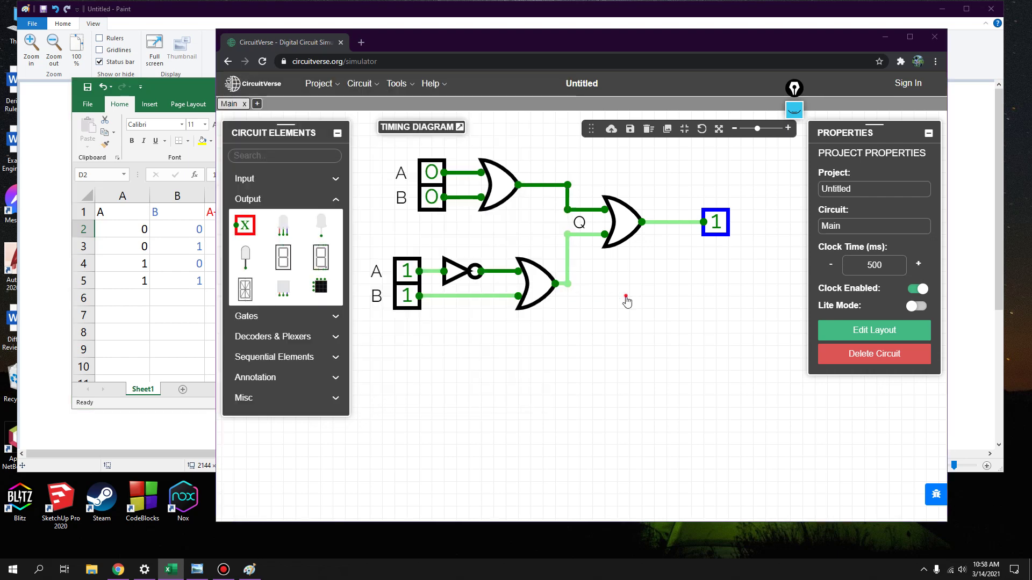
left_click(558, 287)
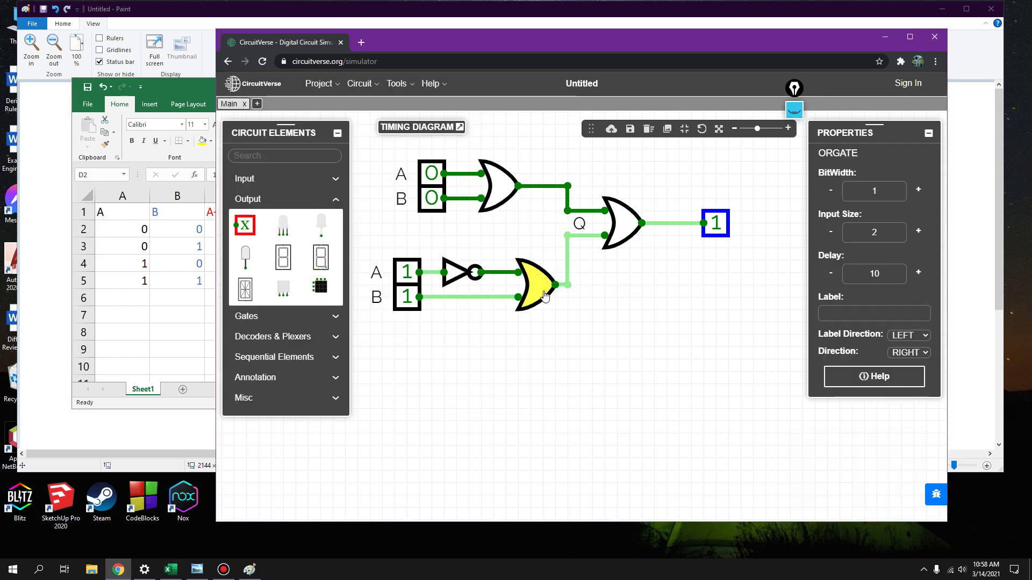
- Return to Excel and set E2 and E3 to 1 in the A'+B column
left_click(204, 317)
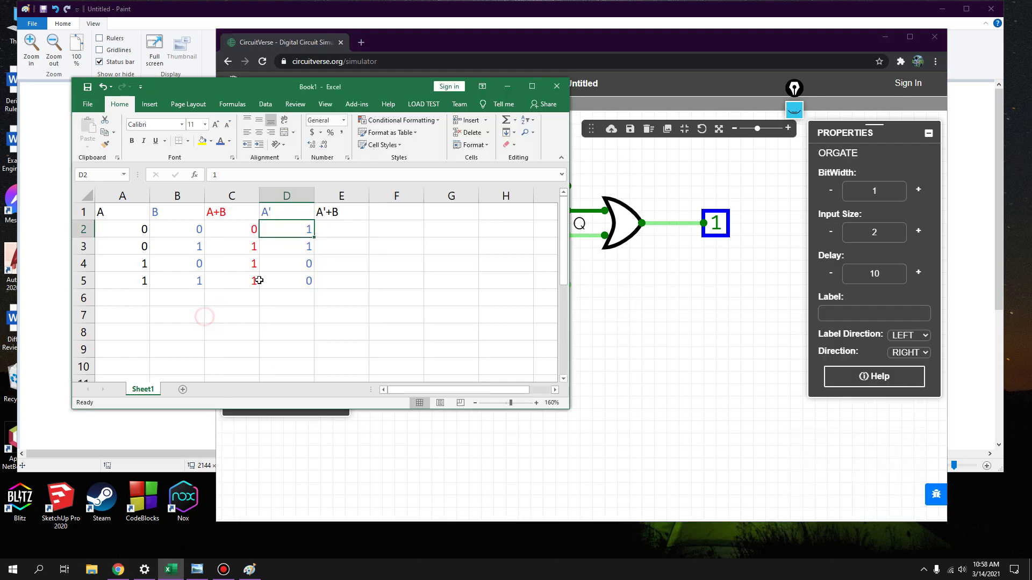
left_click(327, 229)
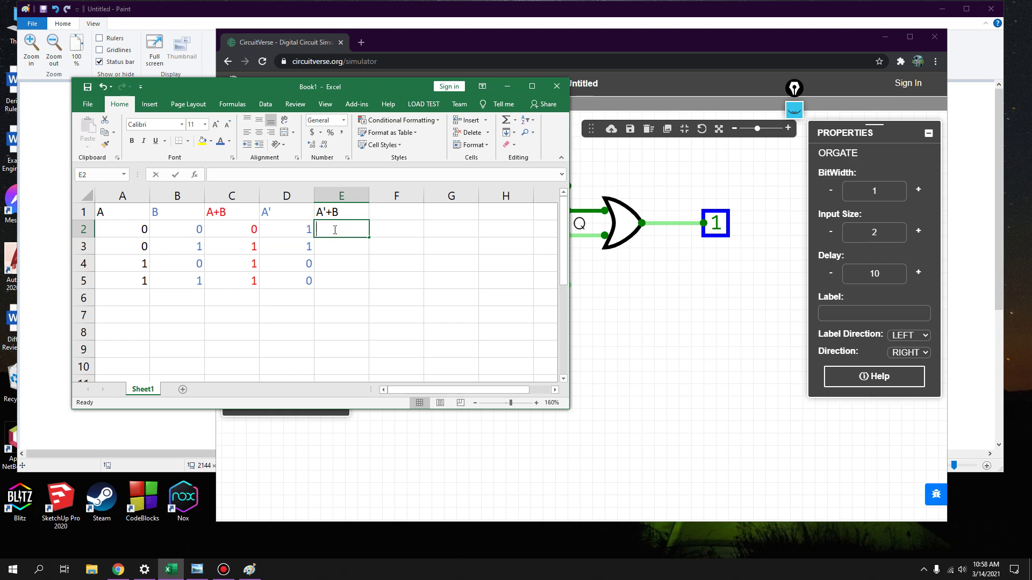
type("1")
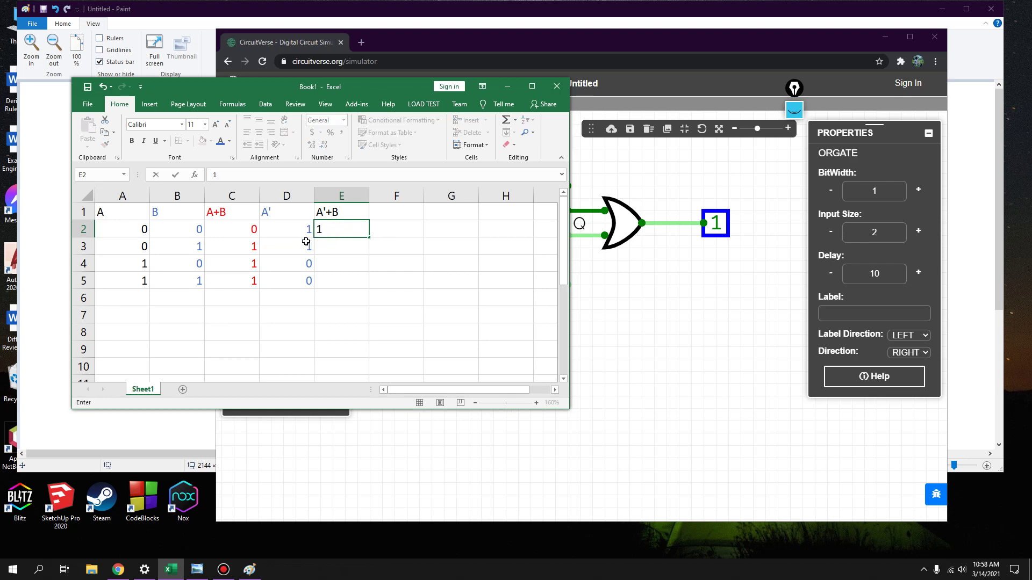
left_click(199, 248)
left_click(300, 246)
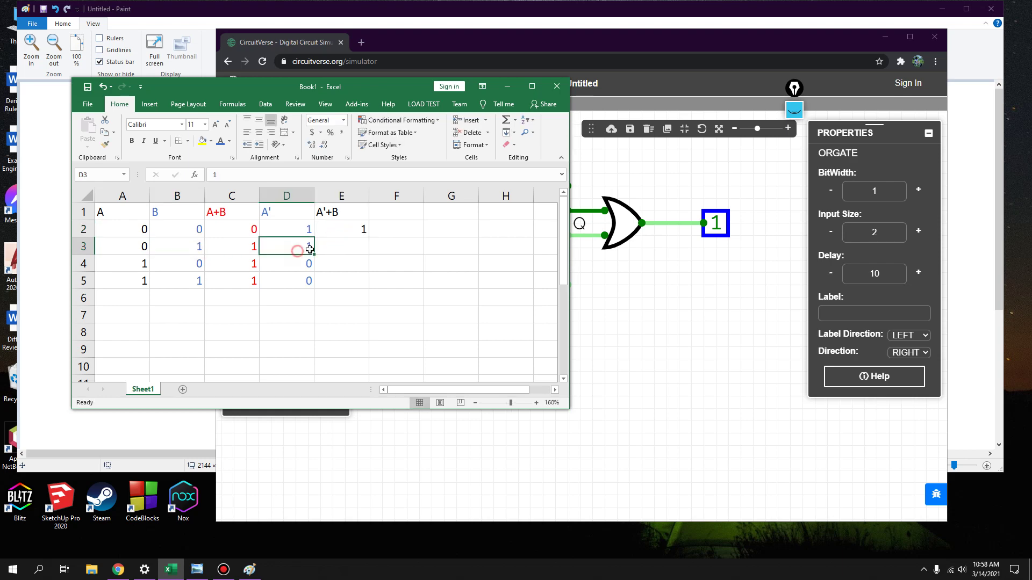
left_click(334, 246)
type("1")
- Compare B4 with D4 and set E4 to 0 in the A'+B column
left_click(202, 264)
left_click(297, 261)
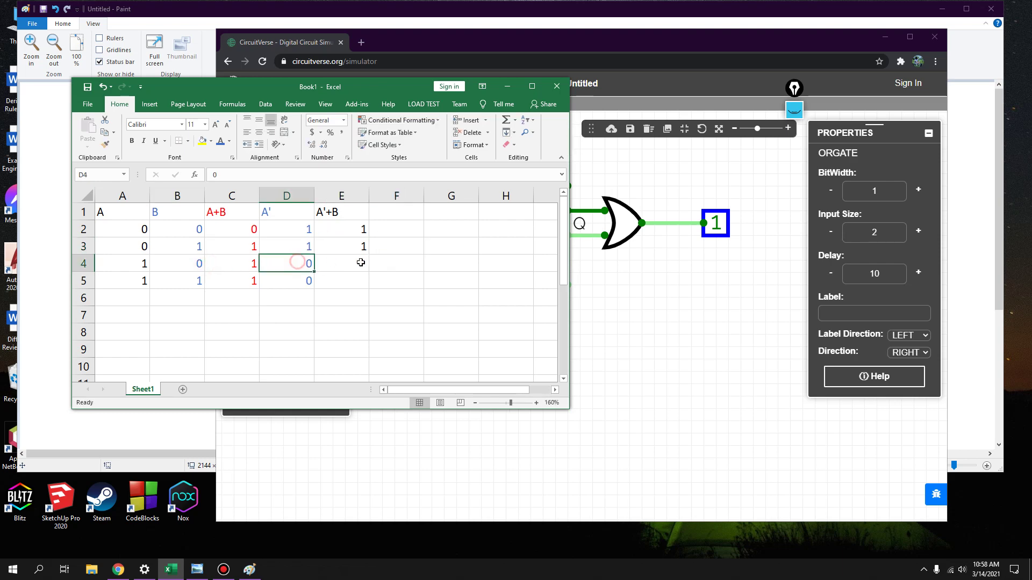
left_click(362, 262)
left_click(191, 267)
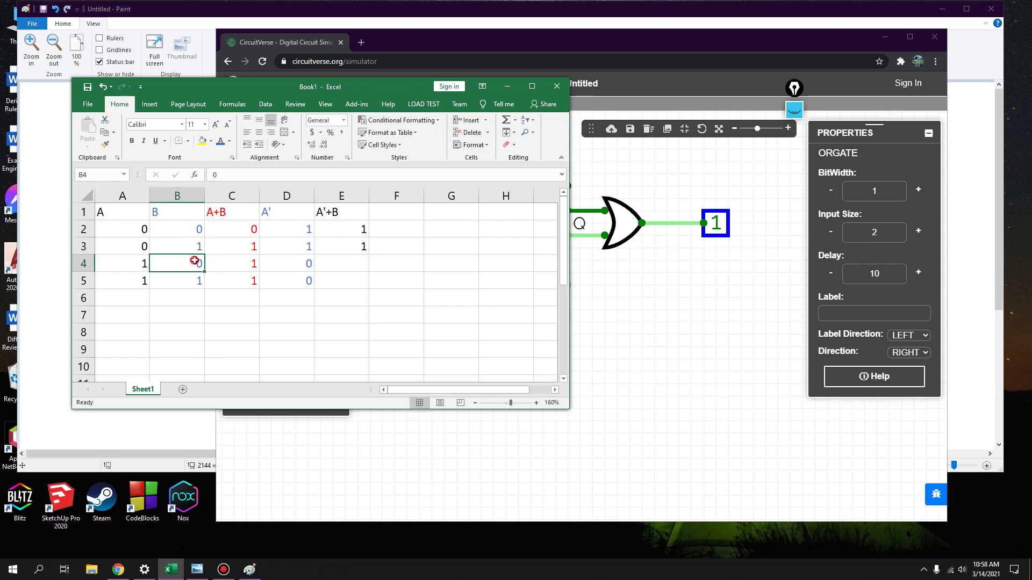
left_click(296, 263)
left_click(194, 263)
left_click(356, 265)
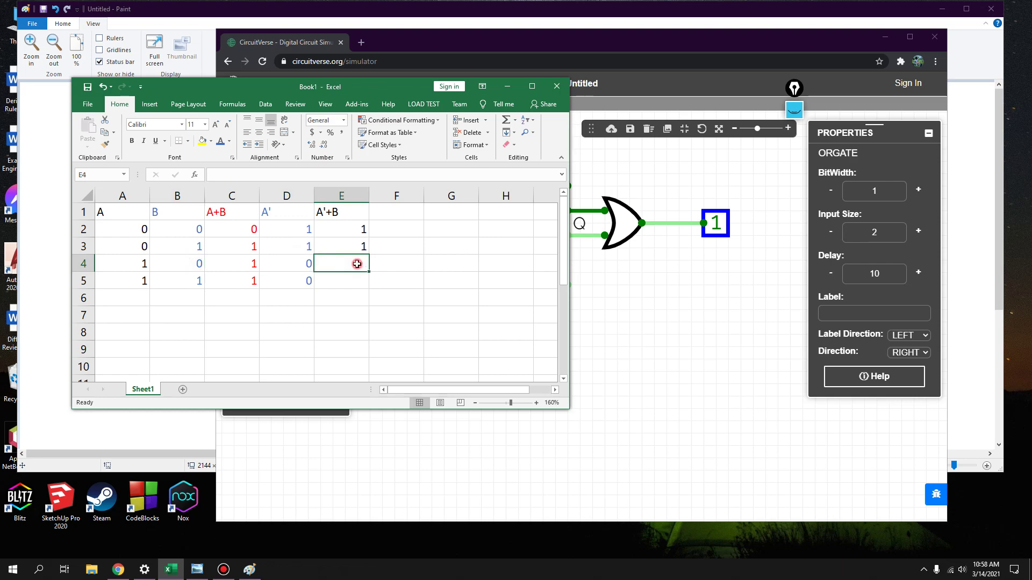
type("0")
- Compare B5 with D5 and set E5 to 1 in the A'+B column
left_click(201, 282)
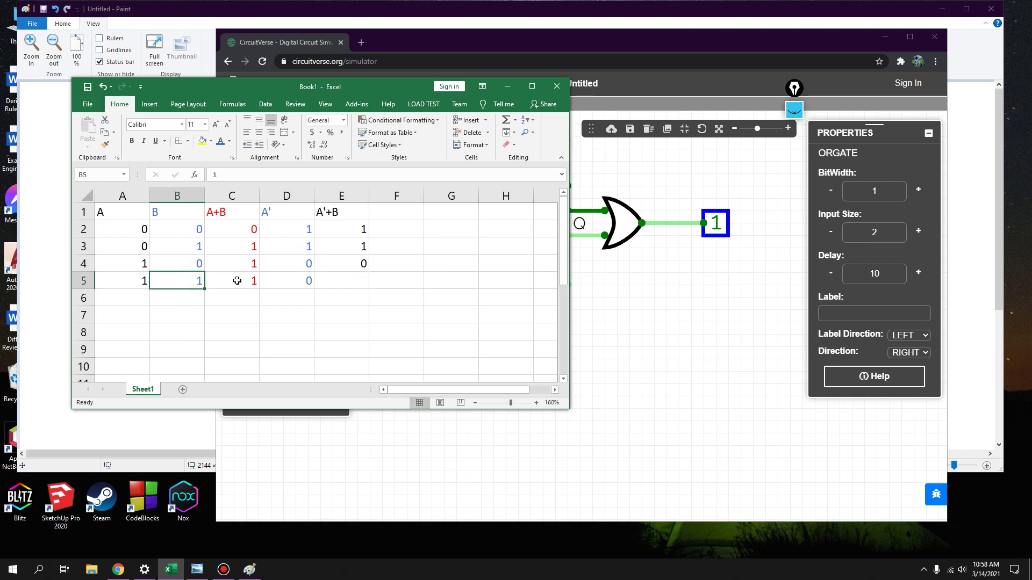
left_click(300, 284)
left_click(355, 282)
type("1")
left_click(385, 332)
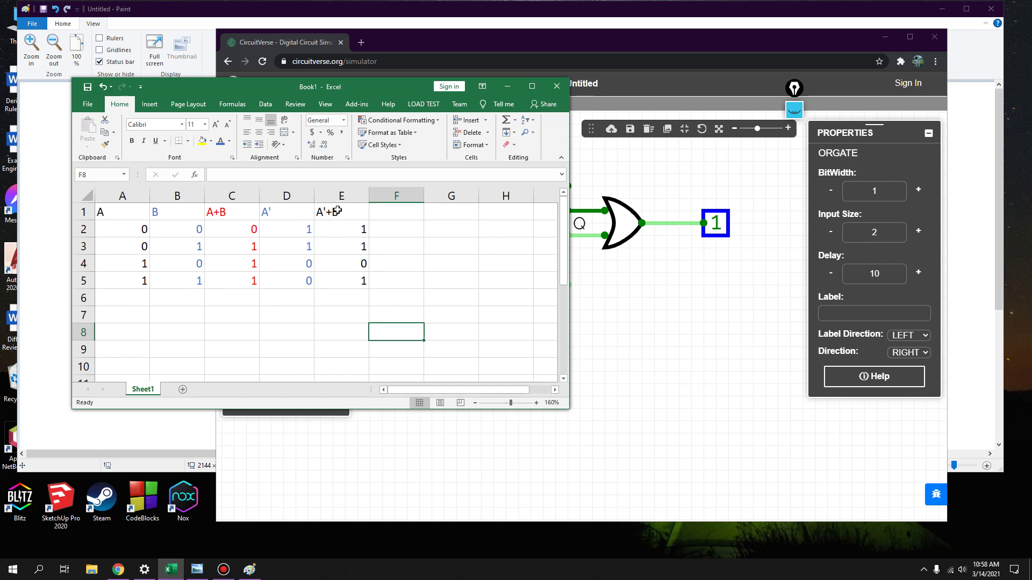
- Color the text of the A'+B column, E1:E5, red
left_click_drag(337, 211, 357, 282)
left_click(229, 141)
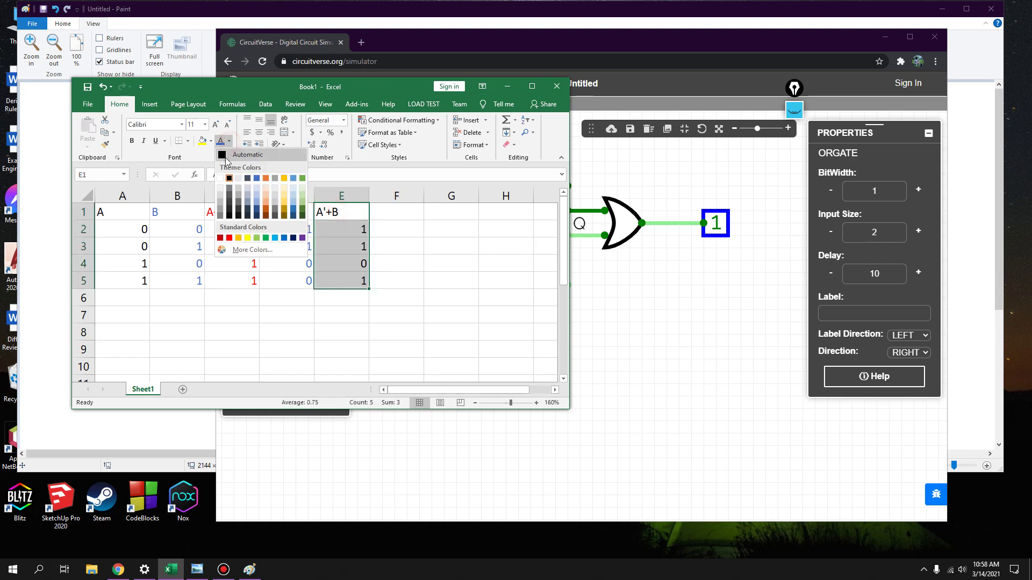
left_click(229, 238)
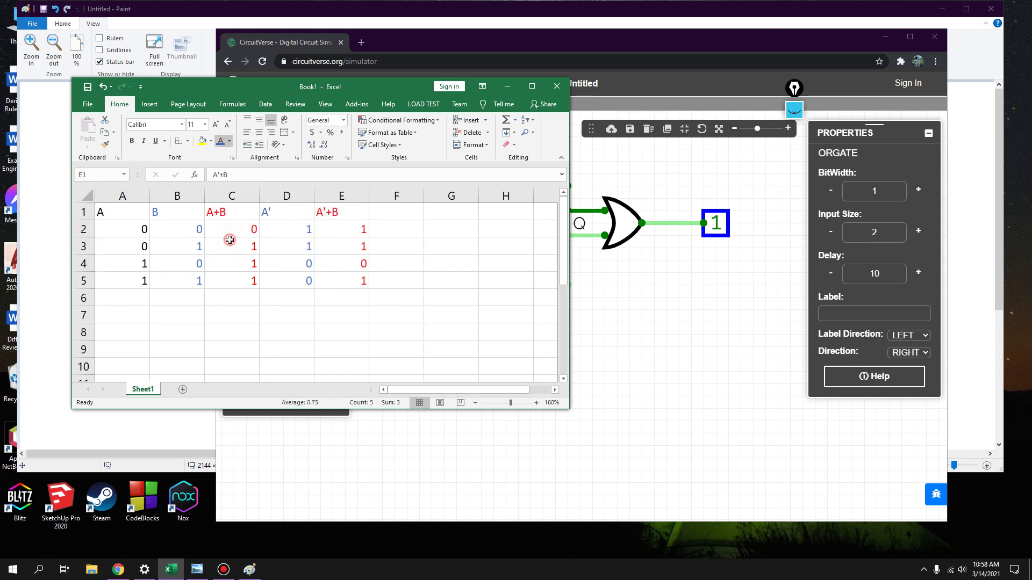
left_click(426, 291)
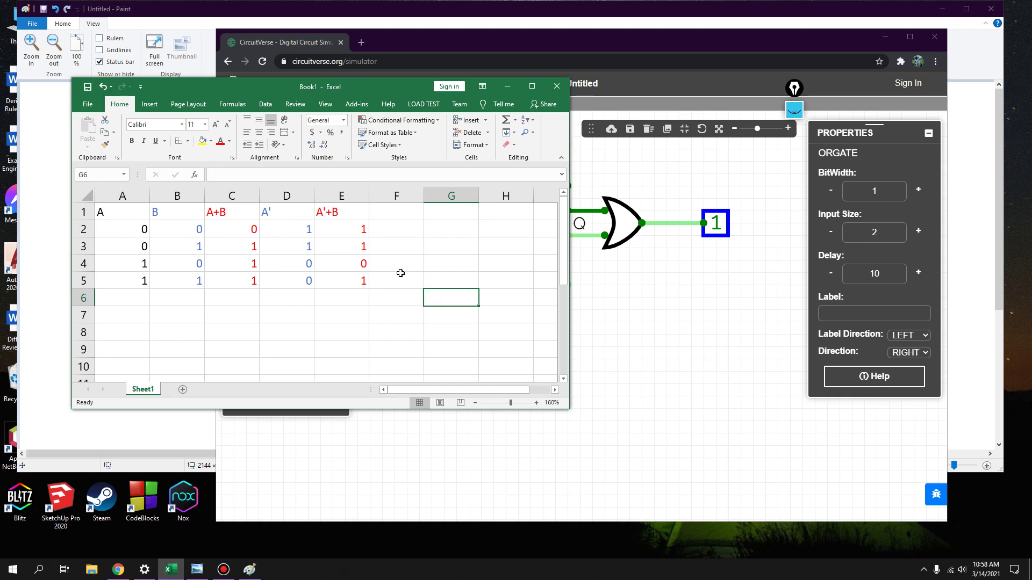
- Switch to Paint, then underline the (A + B) group and label it 1, and underline (Ā + B) and label it 2
left_click(572, 12)
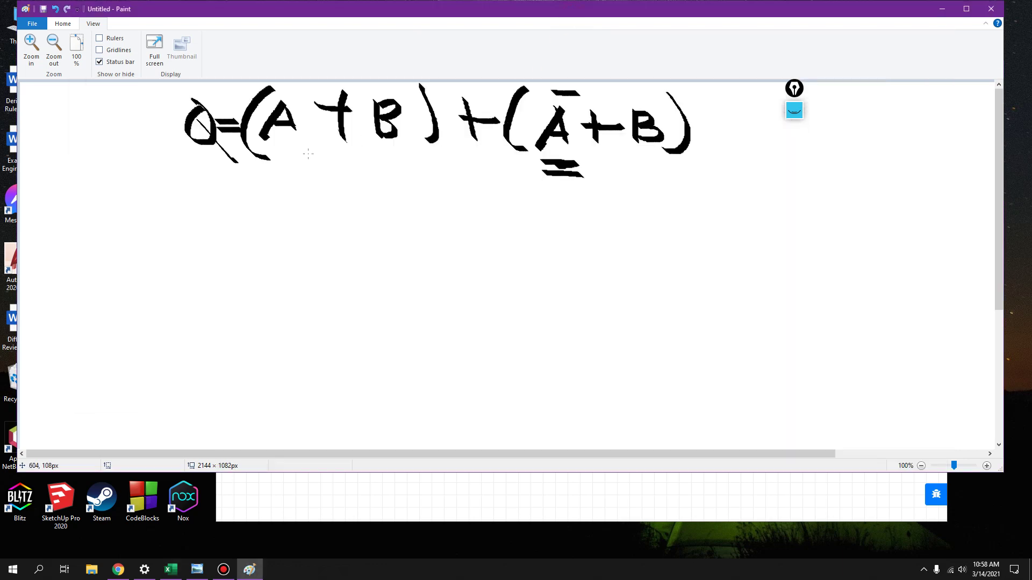
left_click_drag(342, 167, 344, 197)
left_click_drag(266, 156, 427, 144)
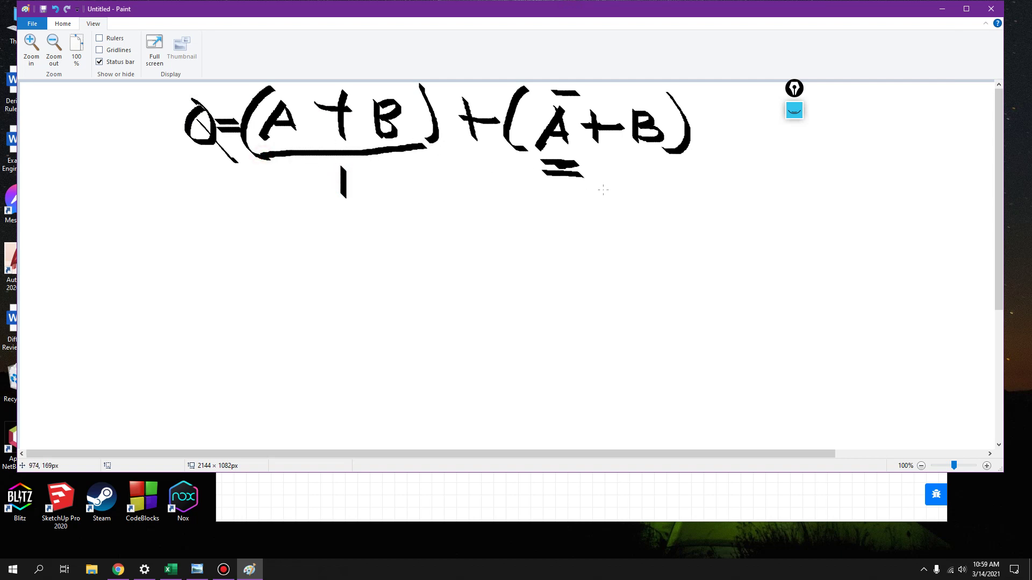
left_click_drag(587, 203, 608, 217)
left_click_drag(512, 183, 722, 189)
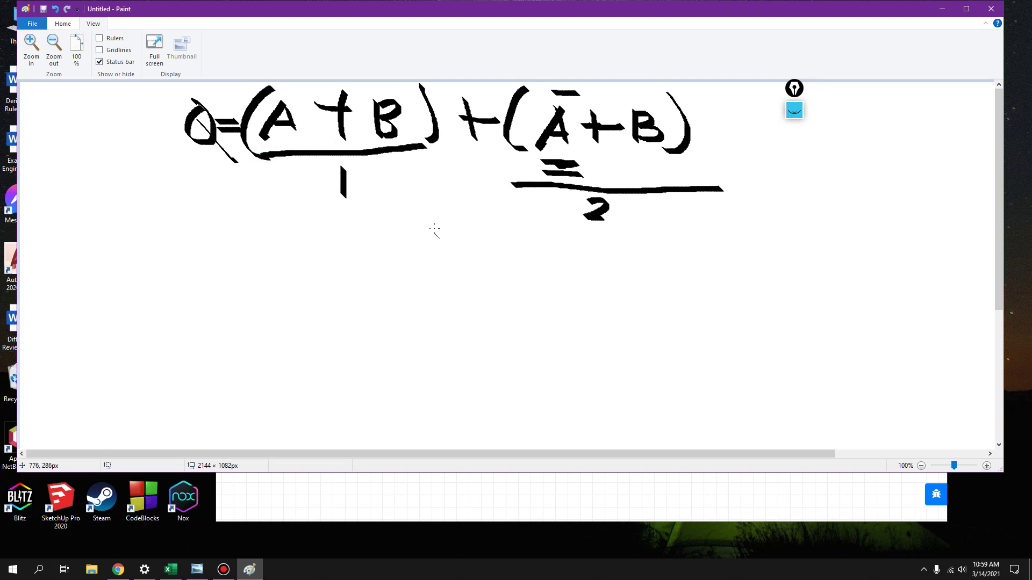
- Draw an arrow pointing up at the middle plus sign and two long horizontal lines below the equation
mouse_move(473, 153)
left_mouse_down()
mouse_move(453, 184)
mouse_move(446, 163)
mouse_move(483, 168)
left_mouse_up()
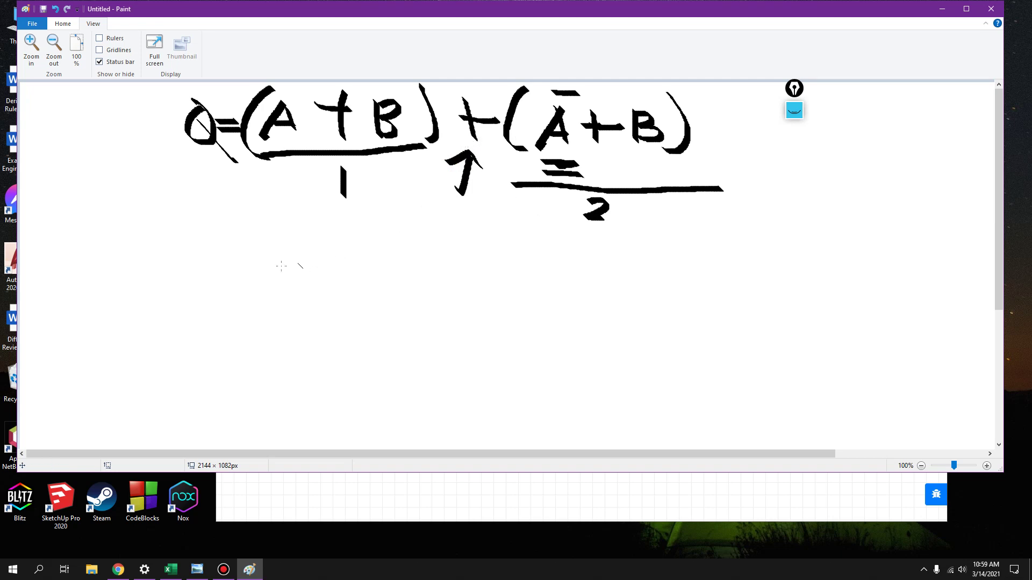
left_click_drag(256, 264, 681, 269)
mouse_move(257, 280)
left_mouse_down()
mouse_move(516, 295)
mouse_move(668, 290)
left_mouse_up()
- Check the circuit in CircuitVerse, then return to Paint and retrace the underlines of groups 1 and 2
left_click(590, 510)
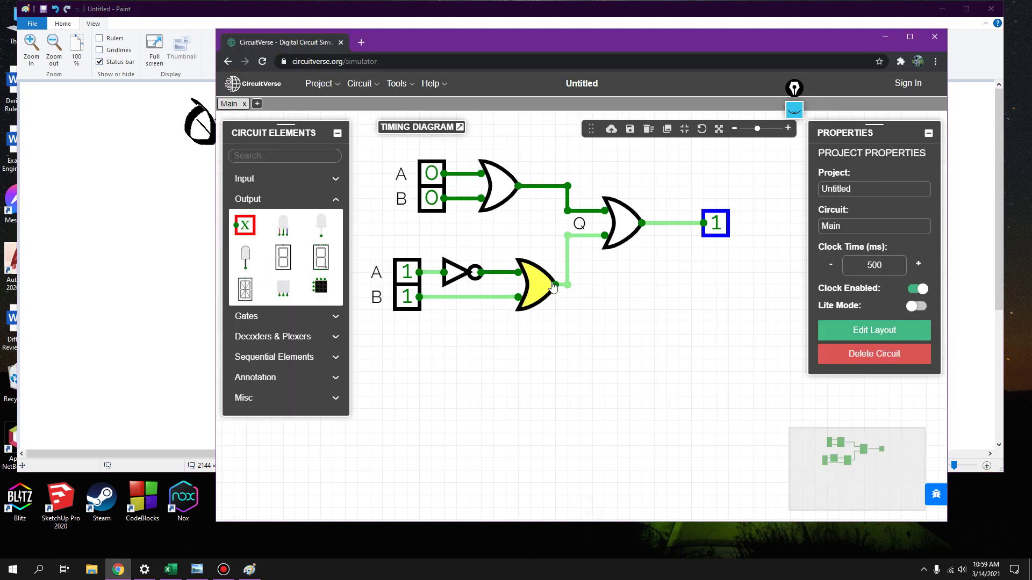
left_click(149, 301)
left_click_drag(266, 157, 433, 144)
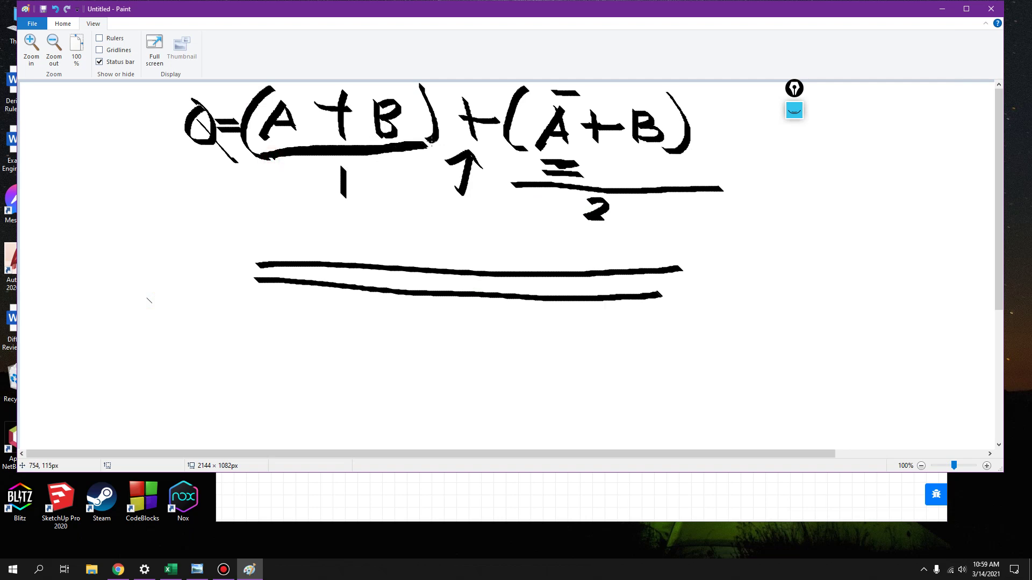
left_click_drag(516, 188, 720, 193)
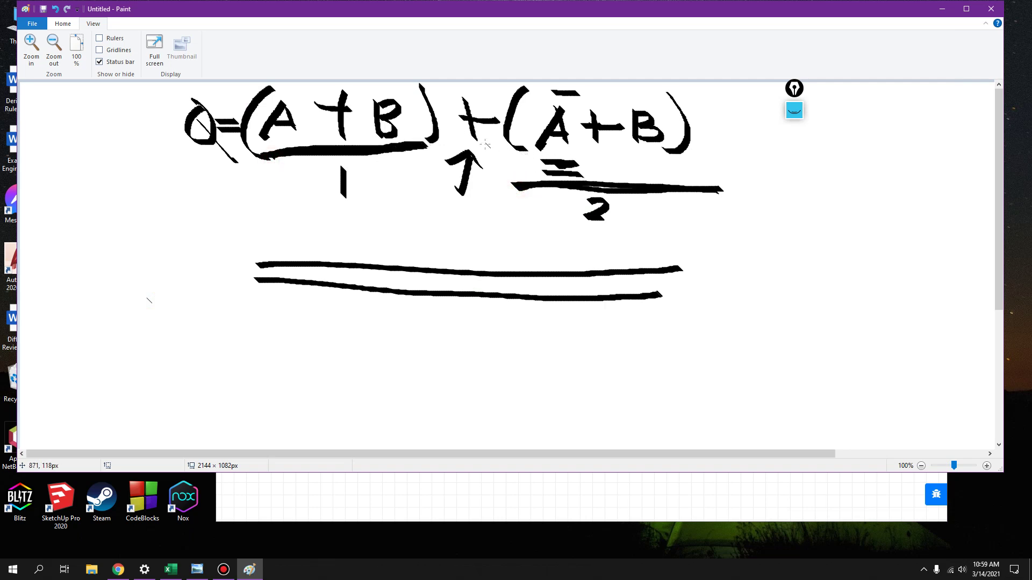
- Point out the middle plus sign in Paint, check the circuit in CircuitVerse, then switch to Excel and enter the header Q in F1
mouse_move(484, 144)
left_mouse_down()
mouse_move(481, 160)
mouse_move(478, 137)
mouse_move(497, 144)
left_mouse_up()
left_click_drag(484, 206, 485, 209)
left_click(556, 502)
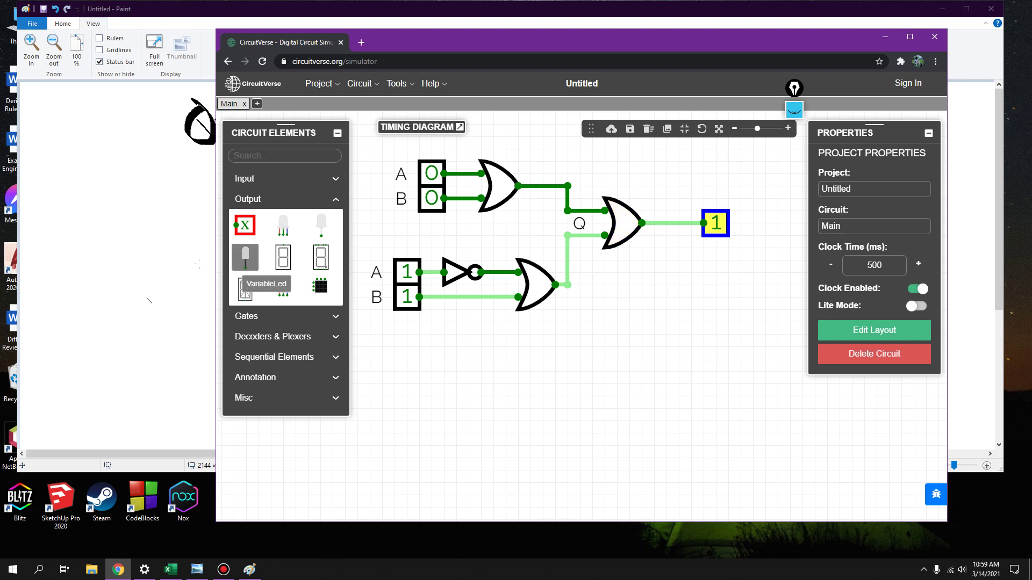
left_click(170, 569)
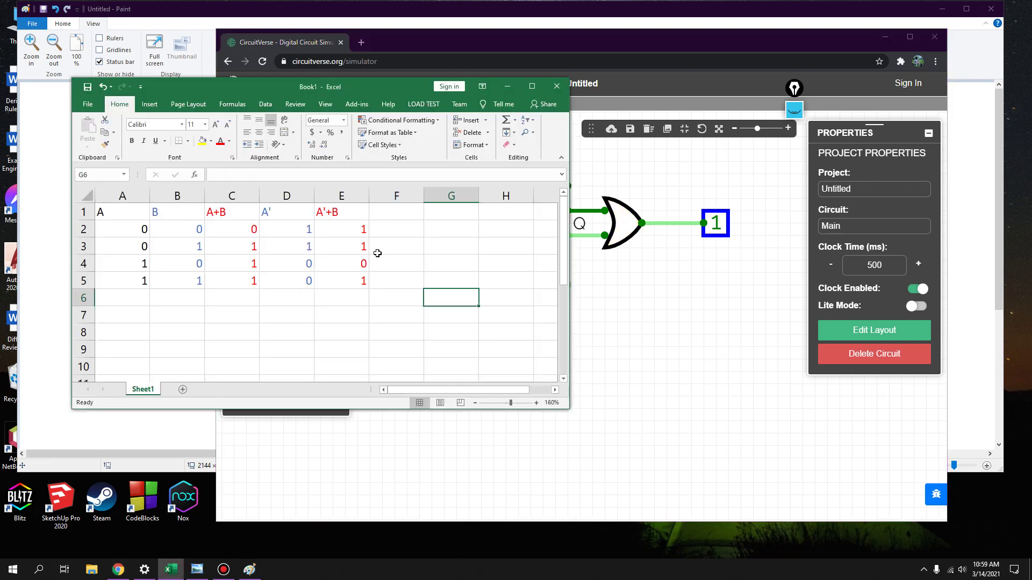
left_click(407, 211)
type("Q")
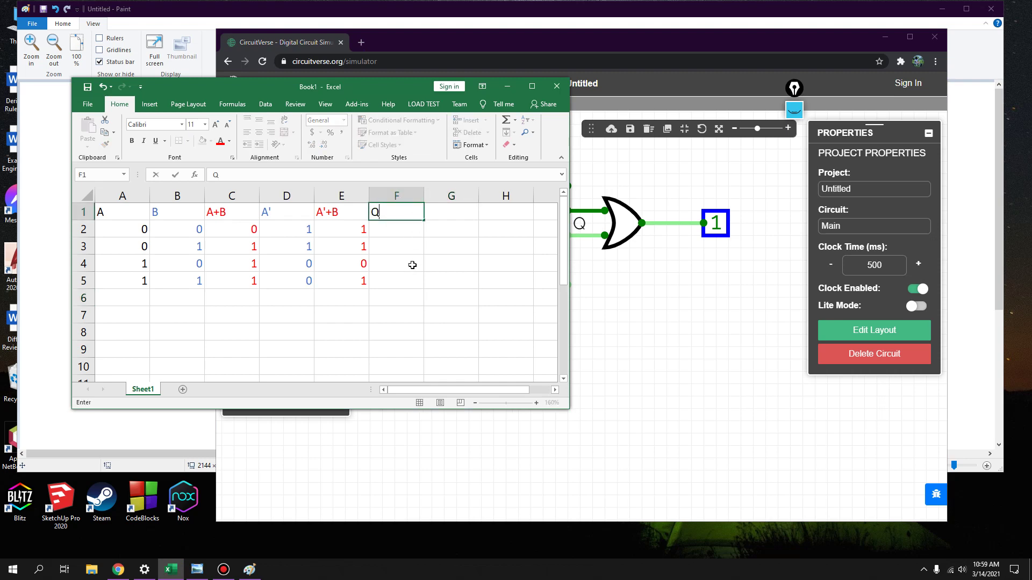
left_click(418, 250)
- Compare the two inputs of the final OR gate in CircuitVerse with the A+B and A'+B columns in Excel
left_click(649, 287)
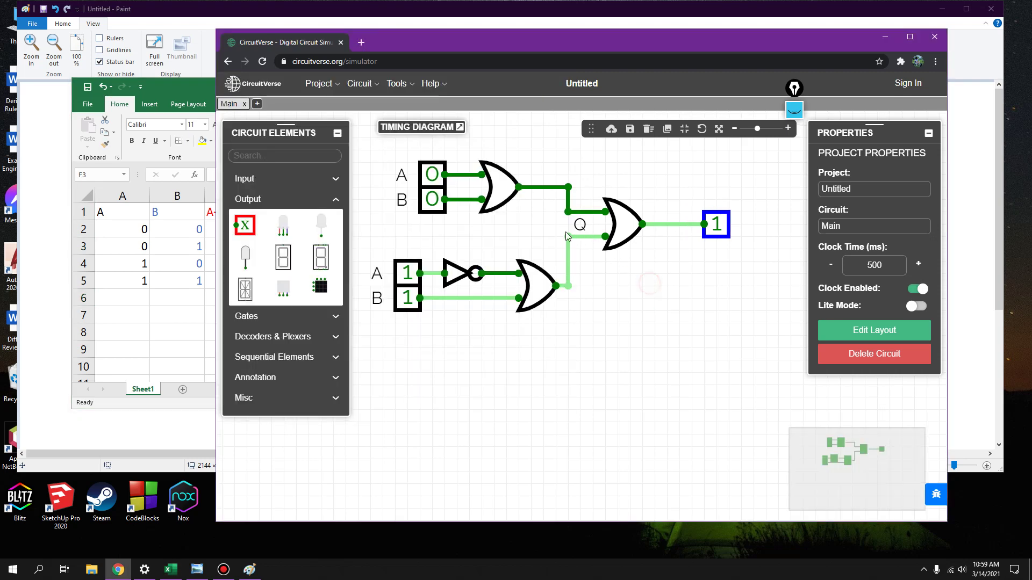
key("alt+Tab")
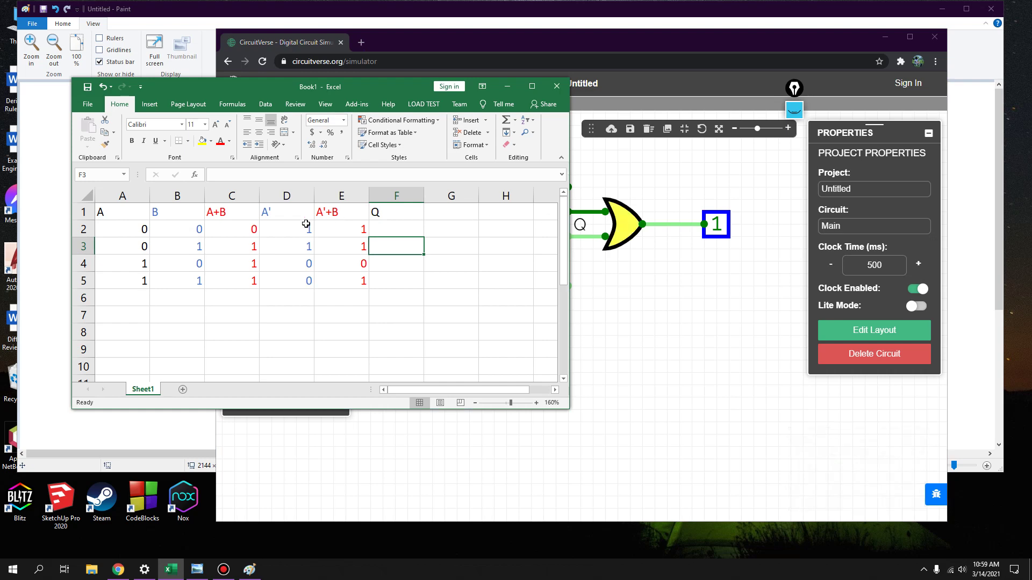
left_click_drag(238, 212, 239, 284)
left_click_drag(341, 213, 355, 281)
left_click(647, 338)
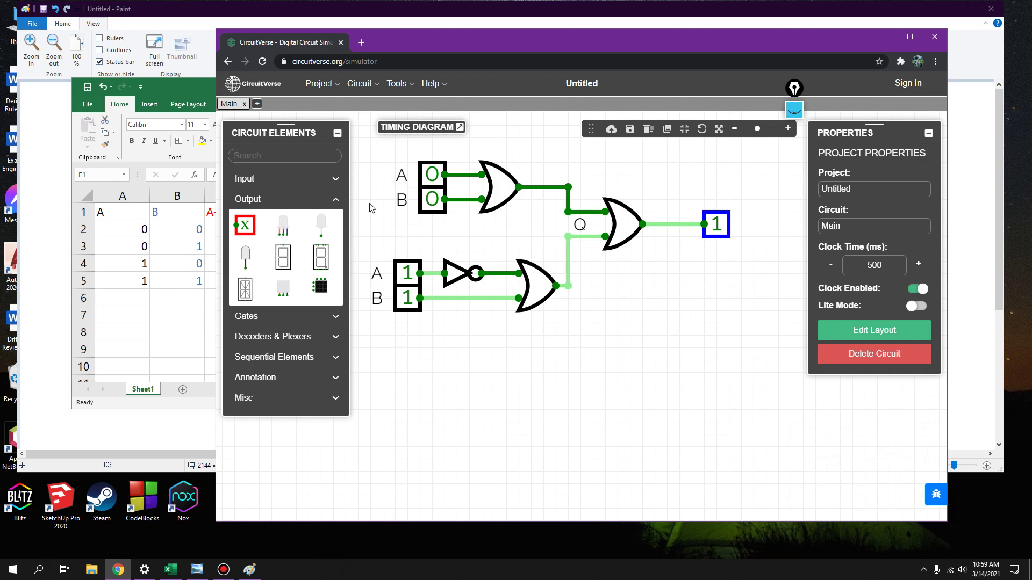
key("F12")
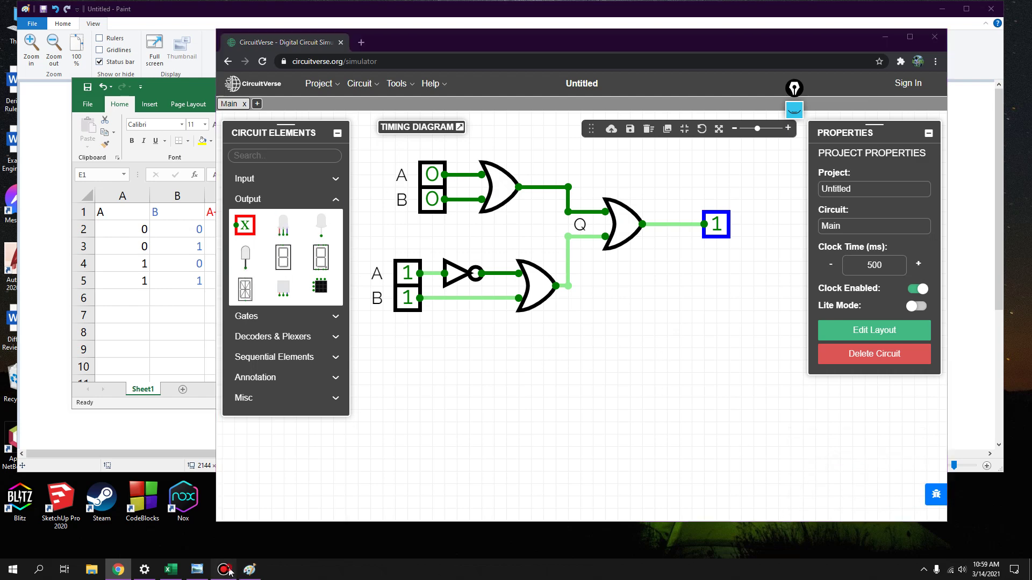
left_click(623, 504)
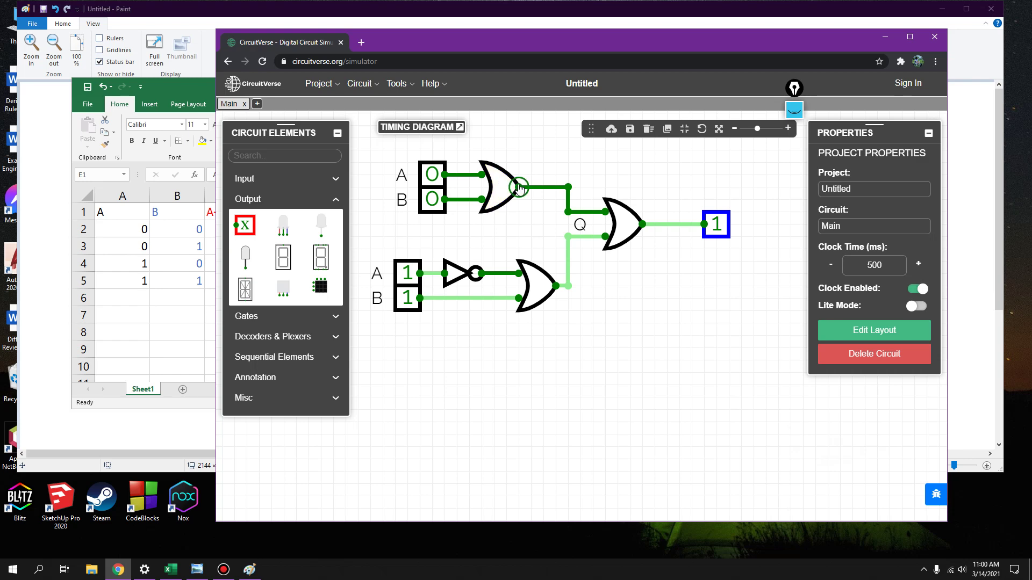
left_click(185, 311)
left_click_drag(338, 228, 339, 281)
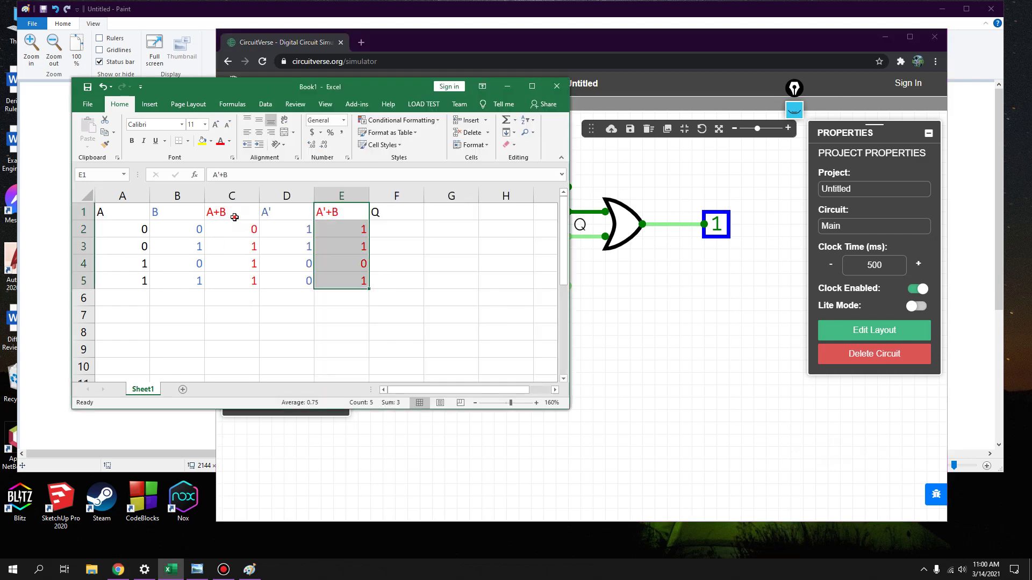
left_click_drag(237, 211, 272, 292)
left_click(725, 307)
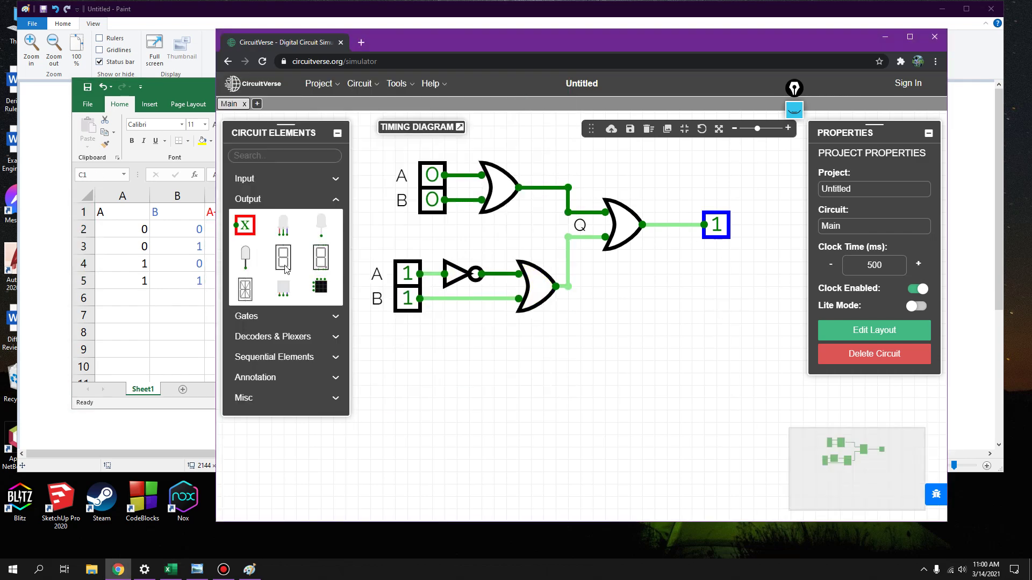
left_click(162, 310)
left_click_drag(340, 216, 348, 281)
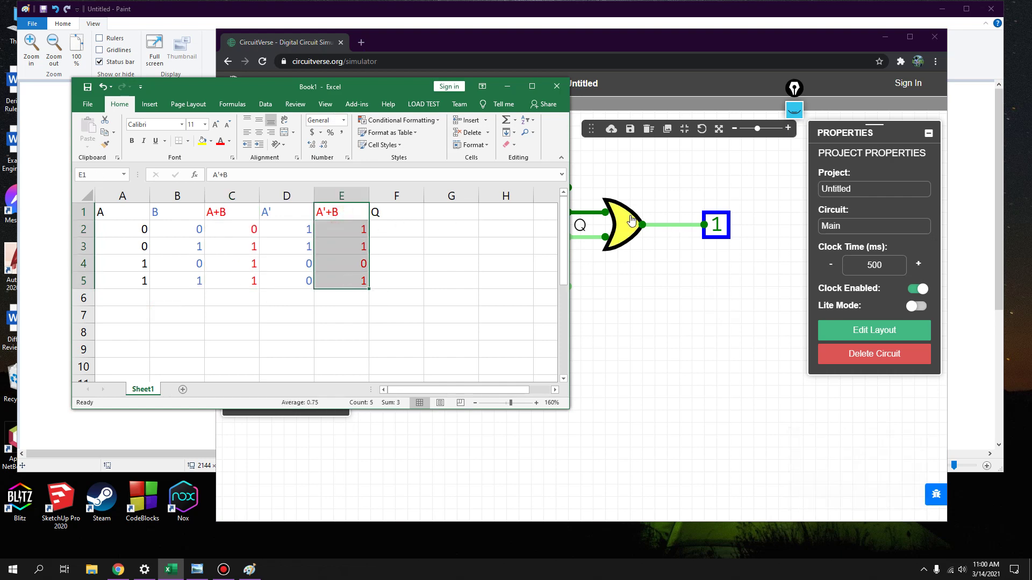
- Compare the A+B and A'+B values in C2 and E2, and enter 1 as the Q value in F2
left_click(345, 227)
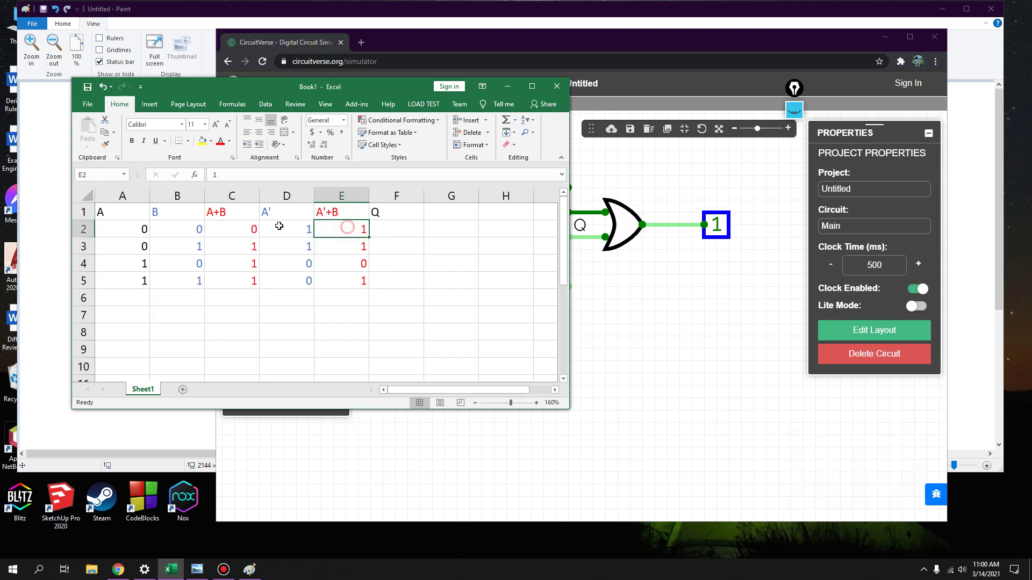
left_click(242, 229)
left_click(345, 230)
left_click(247, 230)
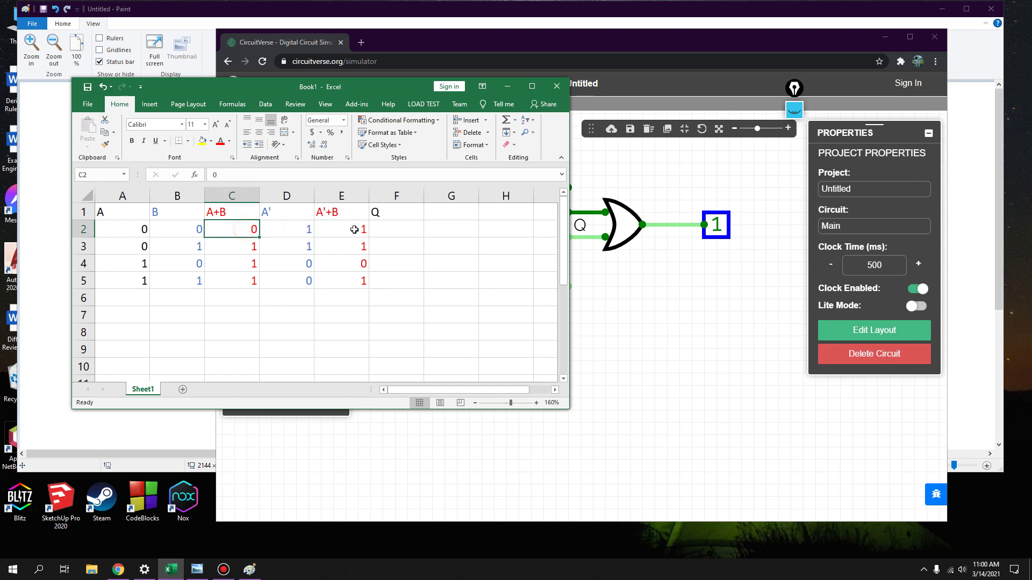
left_click(354, 230)
left_click(252, 229)
left_click(329, 230)
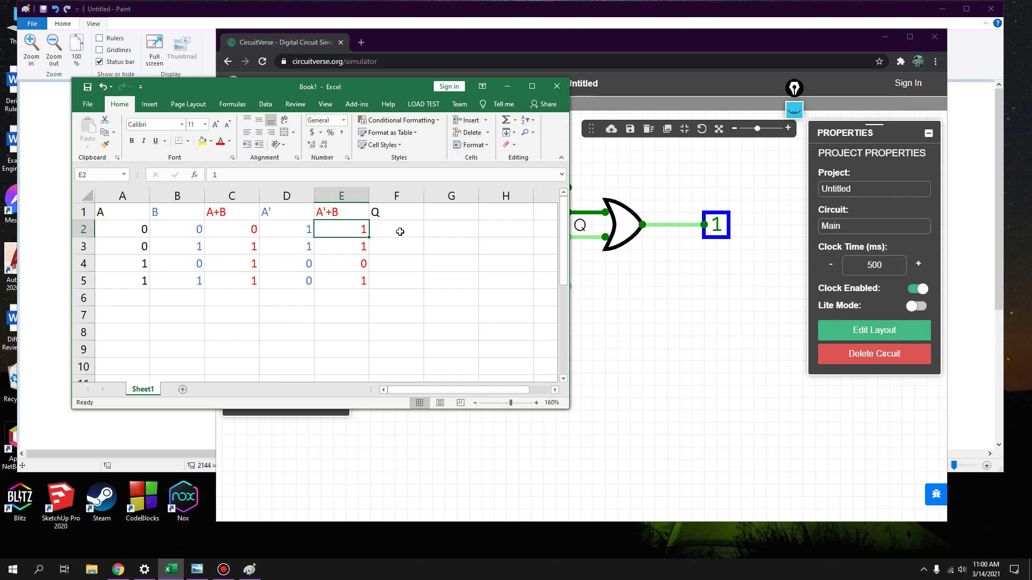
left_click(400, 232)
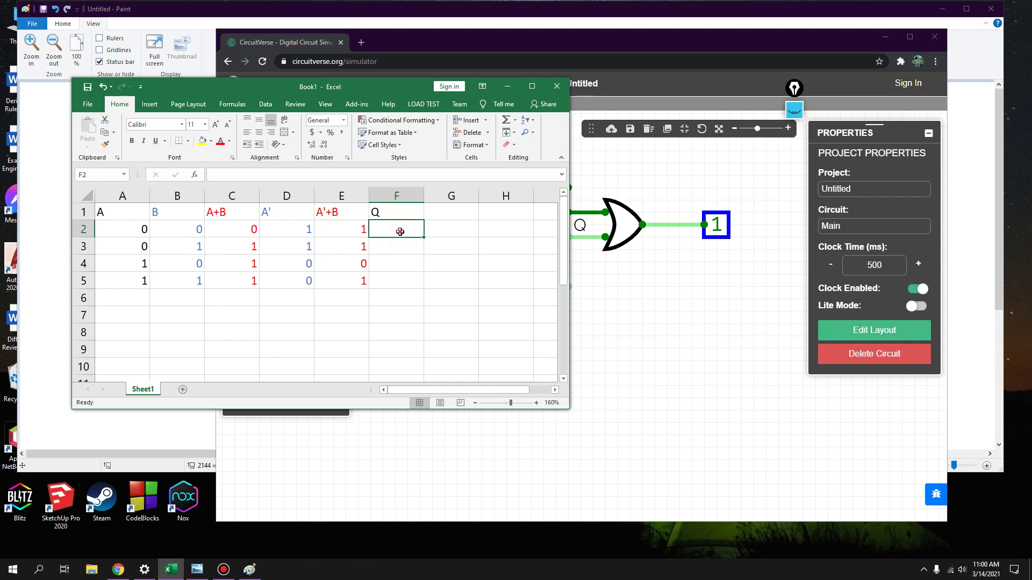
type("1")
- Check the A+B and A'+B values of rows 3 and 4, and enter 1 as Q in F3 and F4
left_click(251, 244)
left_click(405, 248)
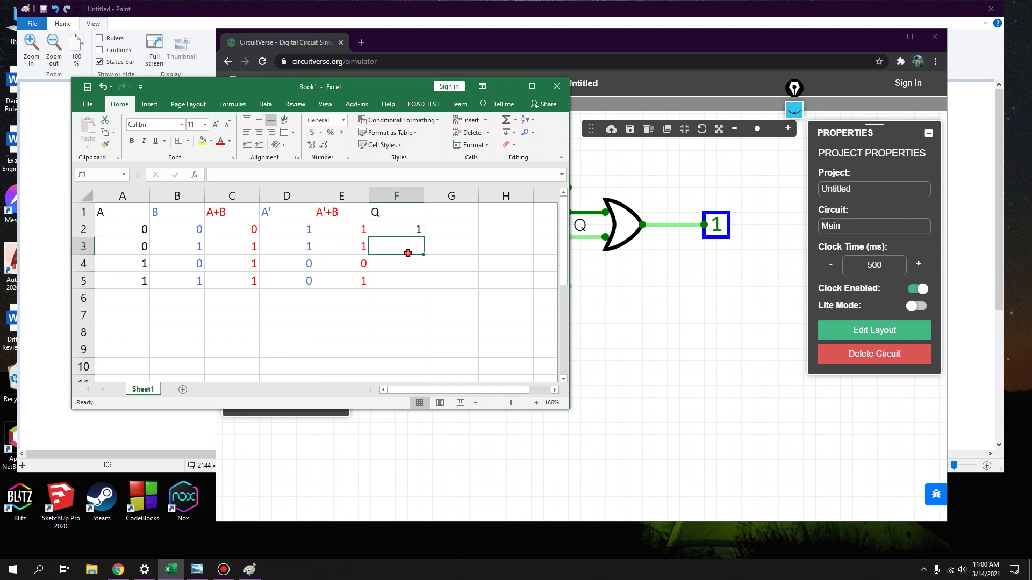
type("1")
left_click(251, 265)
left_click(352, 265)
left_click(426, 262)
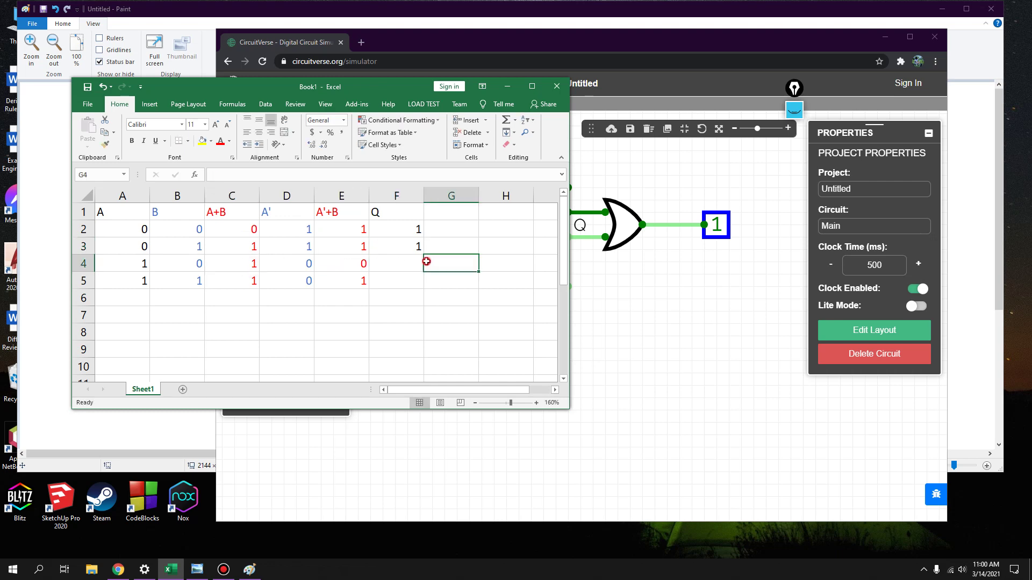
left_click(412, 263)
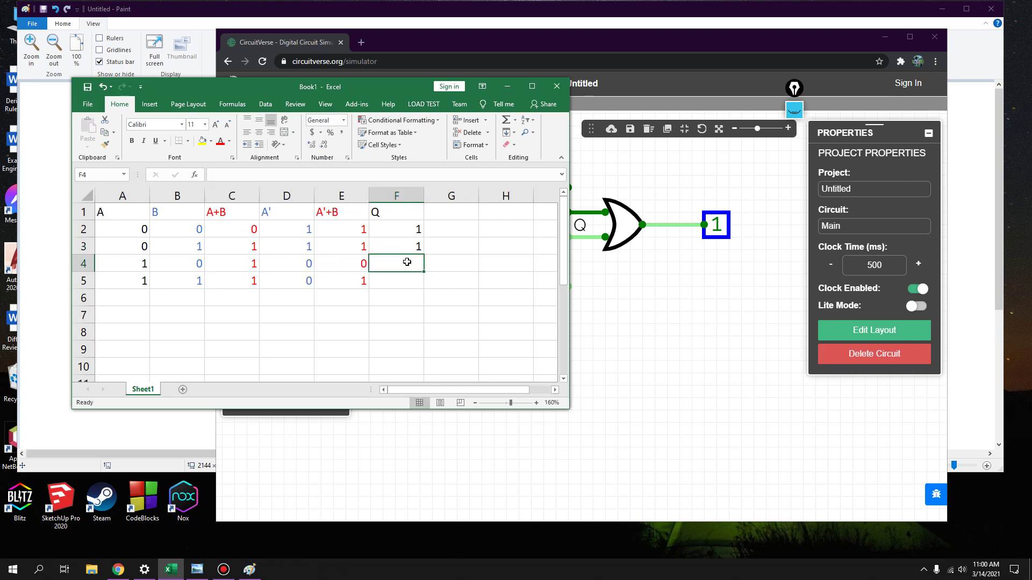
type("1")
left_click(477, 302)
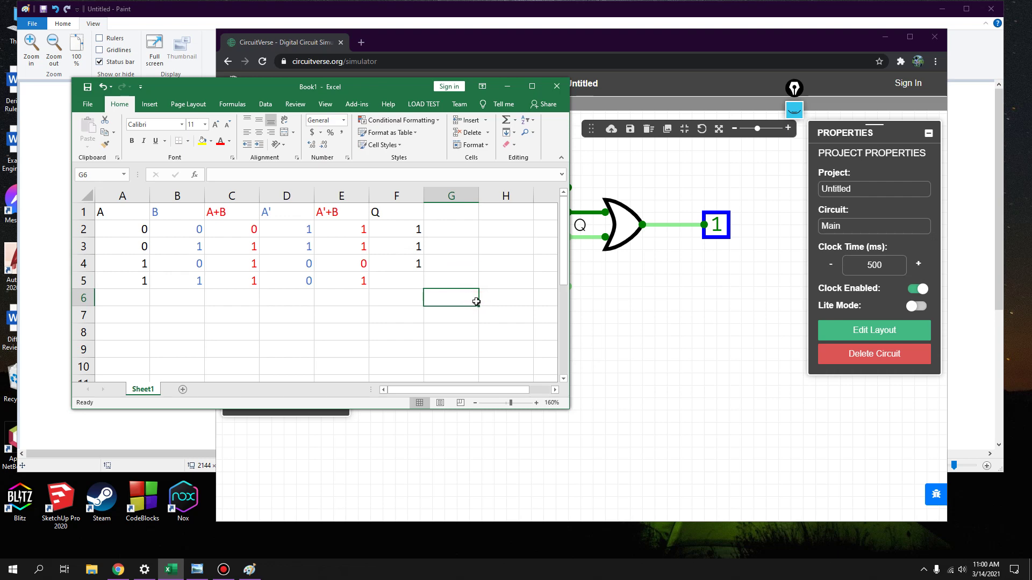
- Recheck the Q values of rows 2 to 4 against the A+B and A'+B columns, and examine C5 and E5
left_click(249, 228)
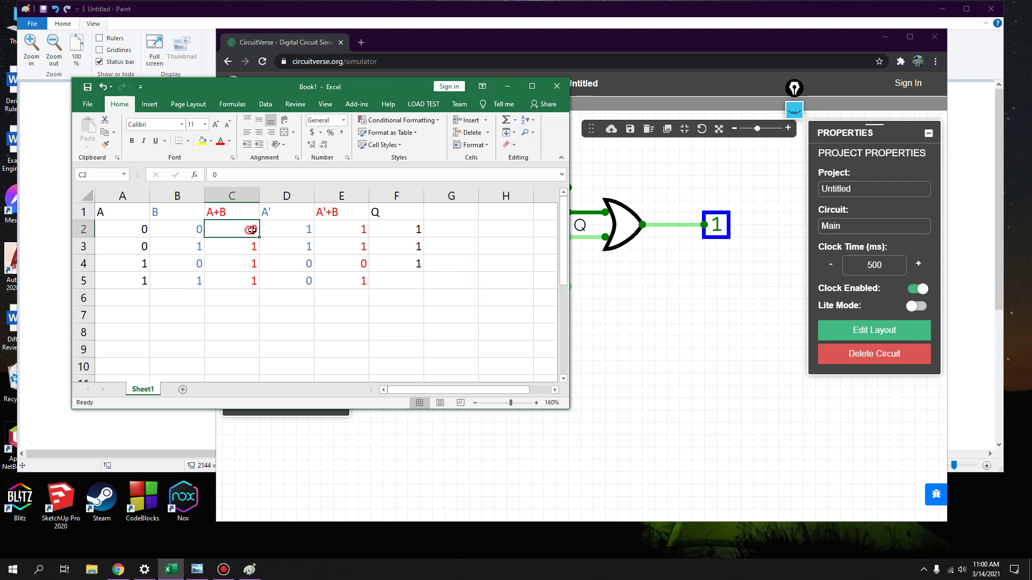
left_click(360, 232)
left_click(414, 230)
left_click(241, 246)
left_click(405, 246)
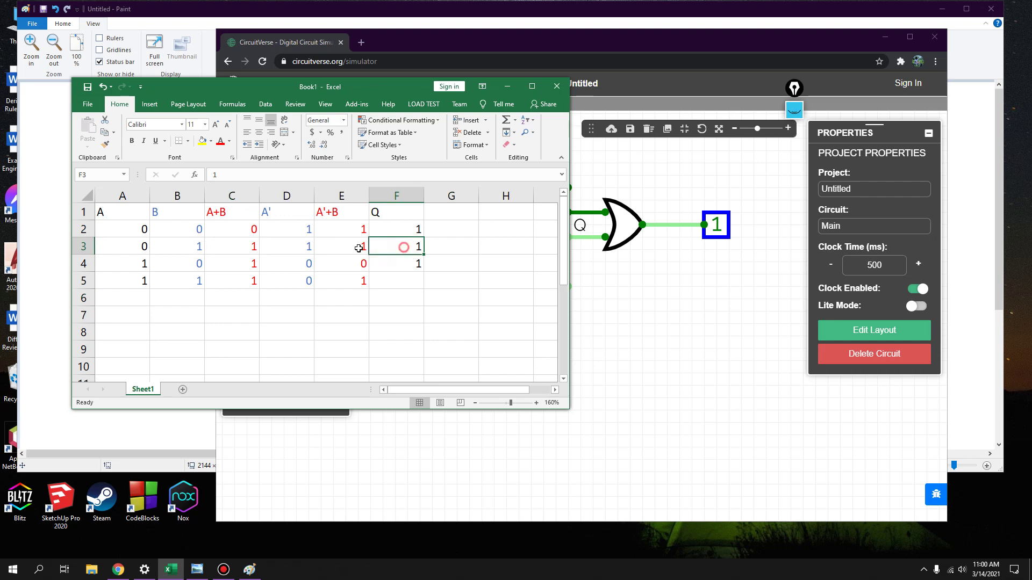
left_click(249, 256)
left_click(356, 269)
left_click(420, 264)
left_click(253, 277)
left_click(357, 279)
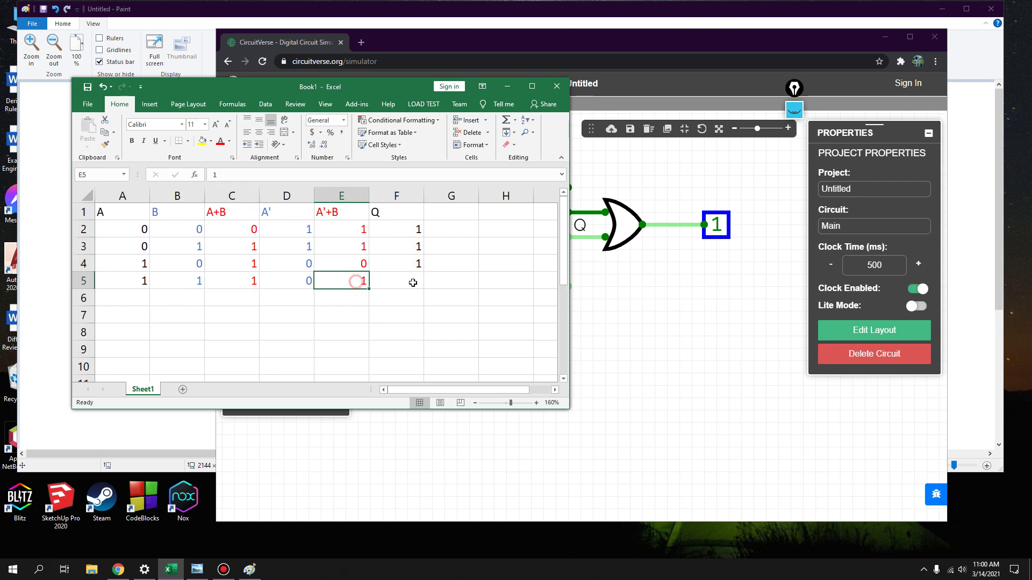
- Enter 1 as the Q value in the last row of the truth table, cell F5
left_click(414, 280)
type("1")
left_click(495, 321)
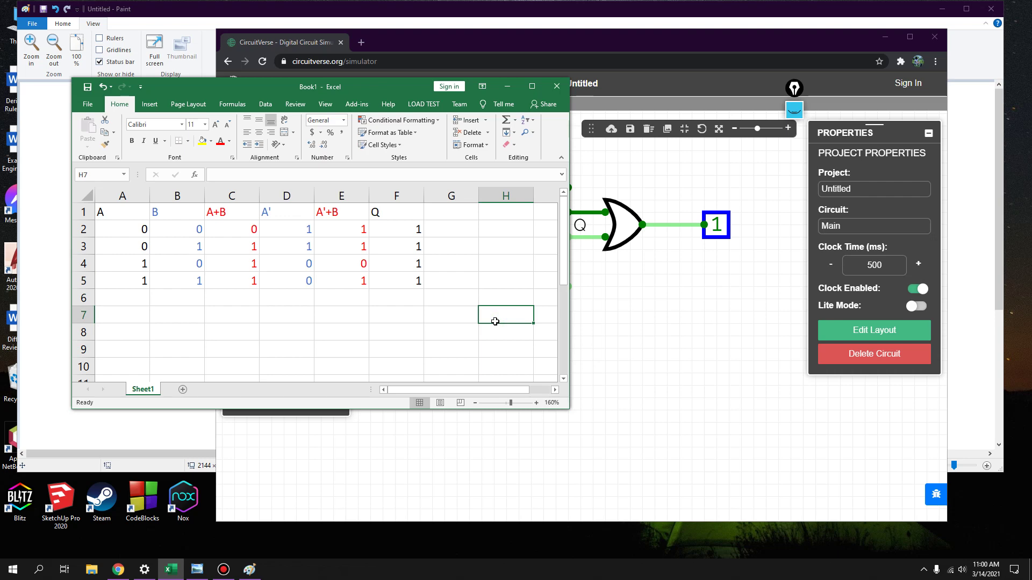
- Check row by row that each Q value is the OR of the A+B and A'+B columns
left_click_drag(249, 230, 267, 290)
left_click_drag(356, 225, 414, 282)
left_click(355, 224)
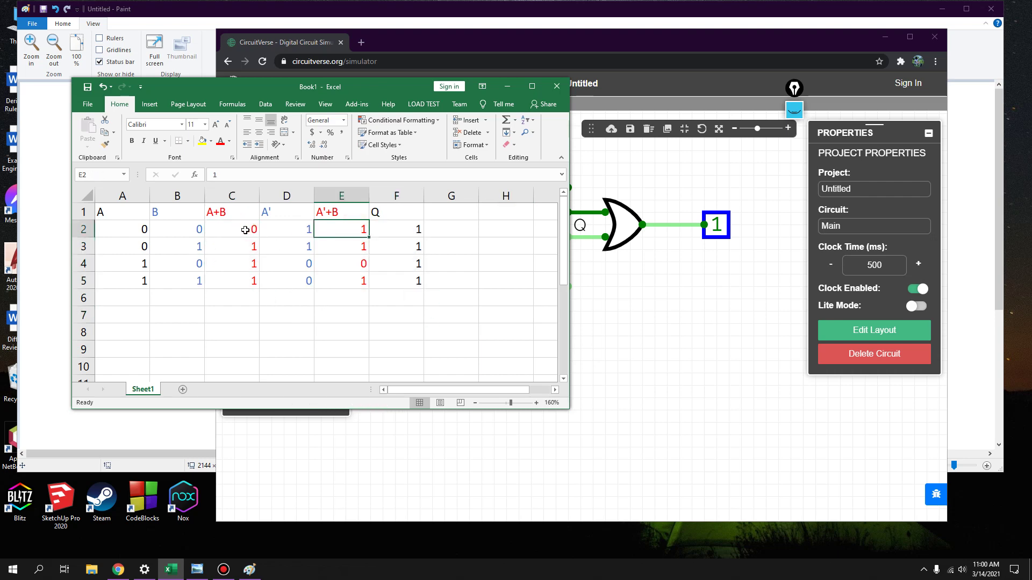
left_click(247, 229)
left_click_drag(354, 232, 414, 230)
left_click(368, 247)
left_click(423, 249)
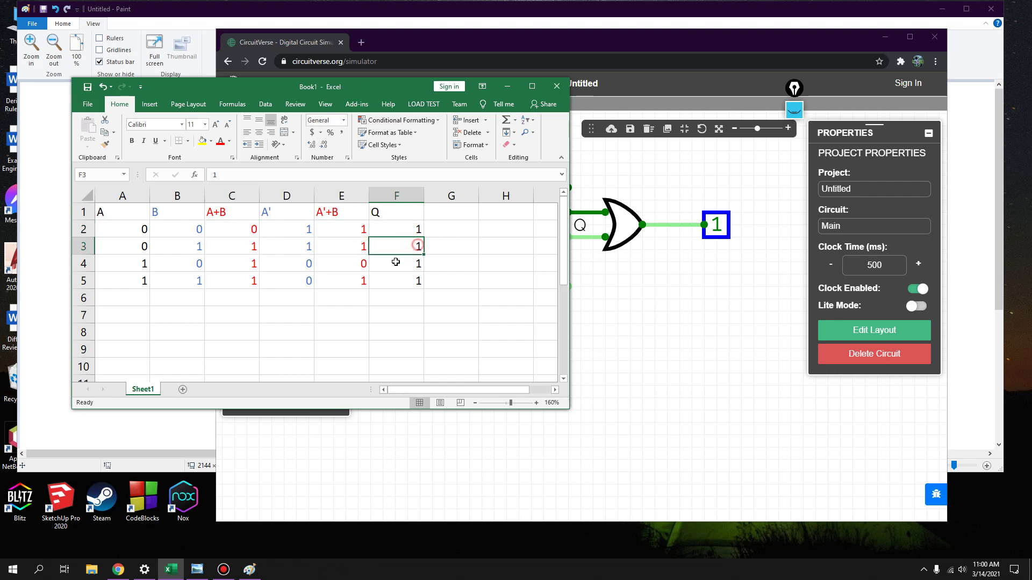
left_click(359, 264)
left_click(262, 265)
left_click(407, 251)
left_click(240, 281)
left_click(370, 282)
left_click(415, 281)
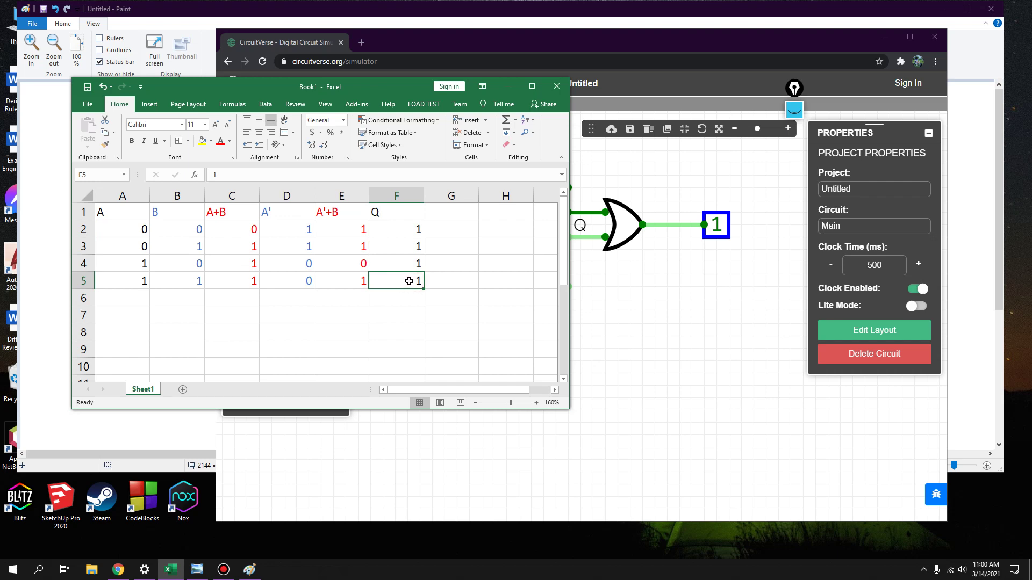
- Colour the Q column from F1 to F5 dark red and centre its contents
left_click_drag(415, 281, 388, 213)
left_click(231, 142)
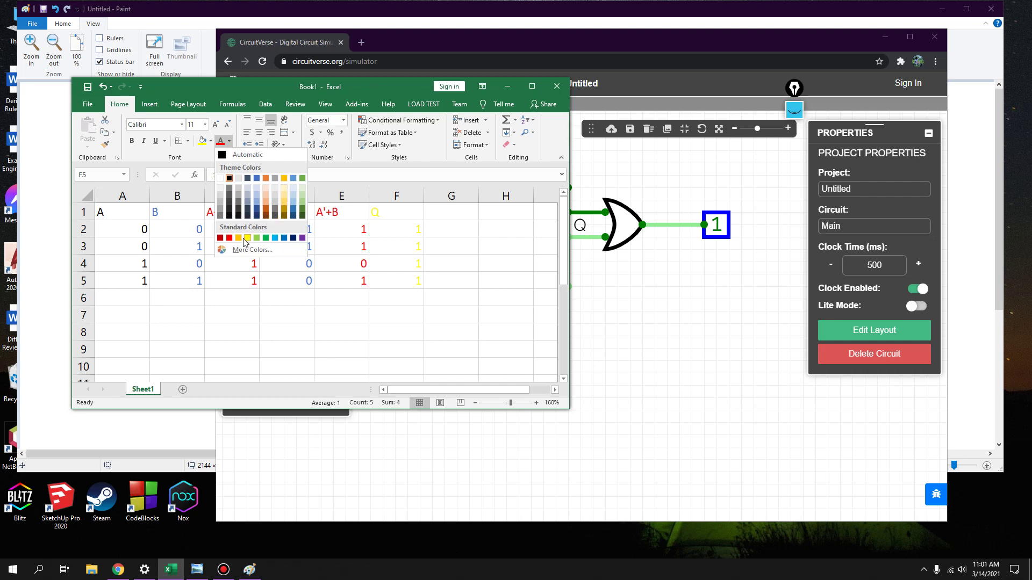
left_click(220, 239)
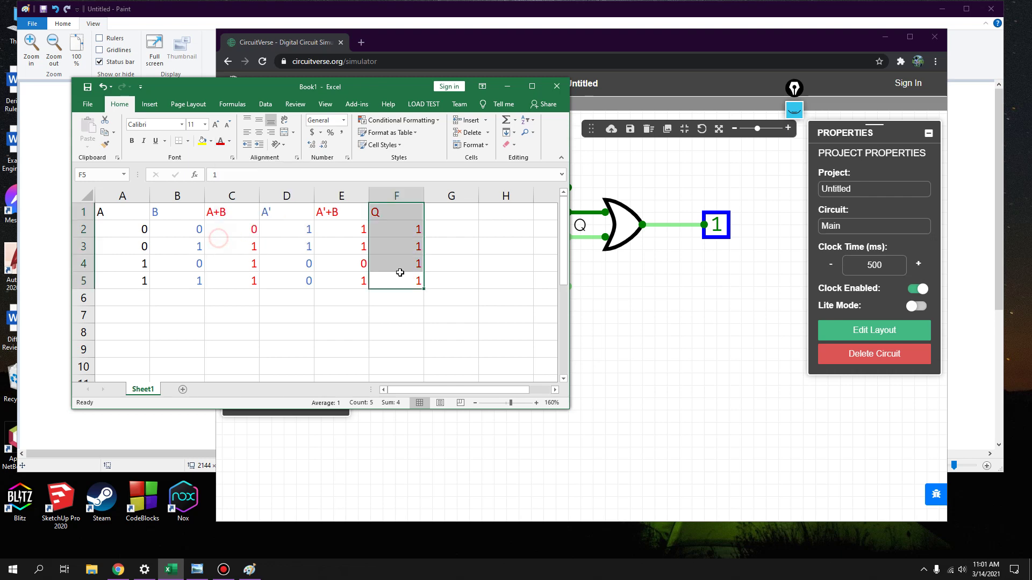
left_click(259, 120)
left_click(259, 132)
left_click(483, 318)
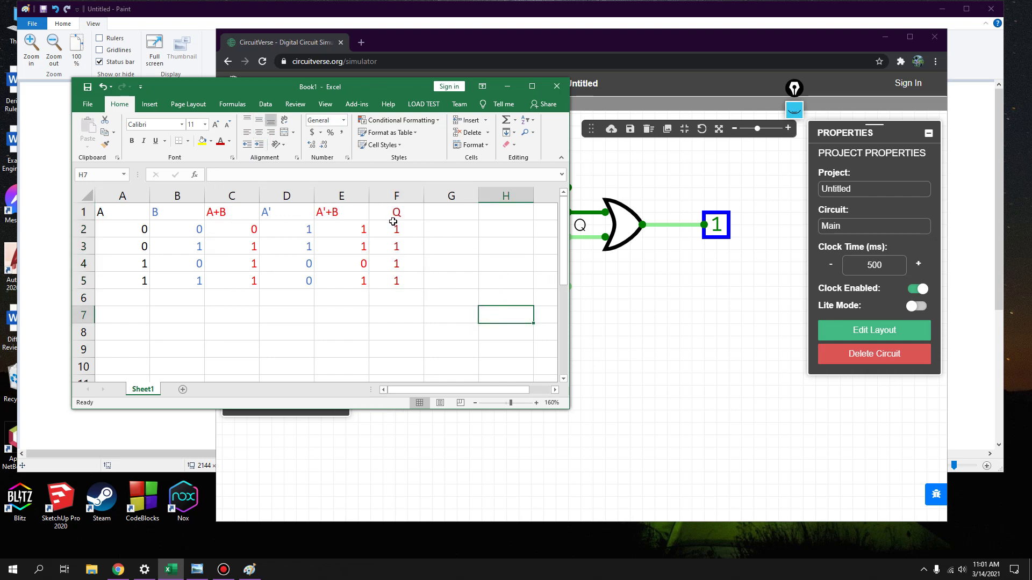
- Rearrange the CircuitVerse and Excel windows so the whole circuit can be seen beside the truth table
left_click_drag(394, 229, 397, 282)
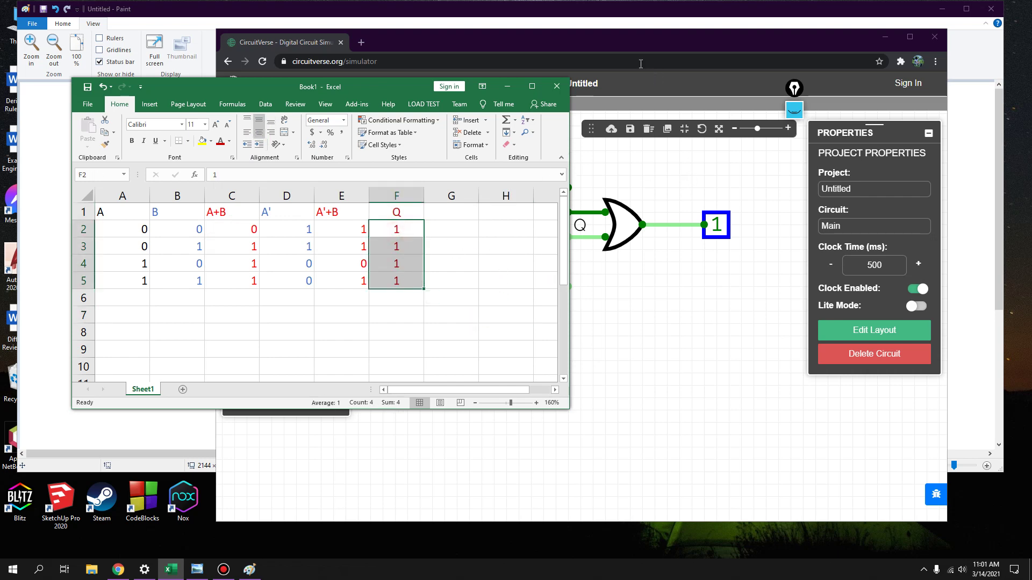
left_click_drag(632, 49, 698, 70)
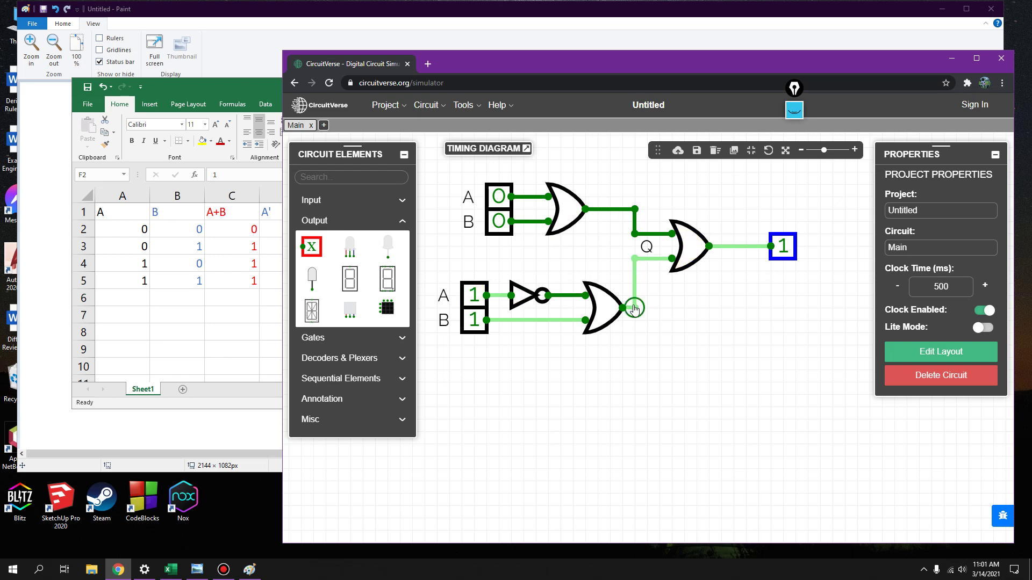
left_click_drag(237, 83, 222, 67)
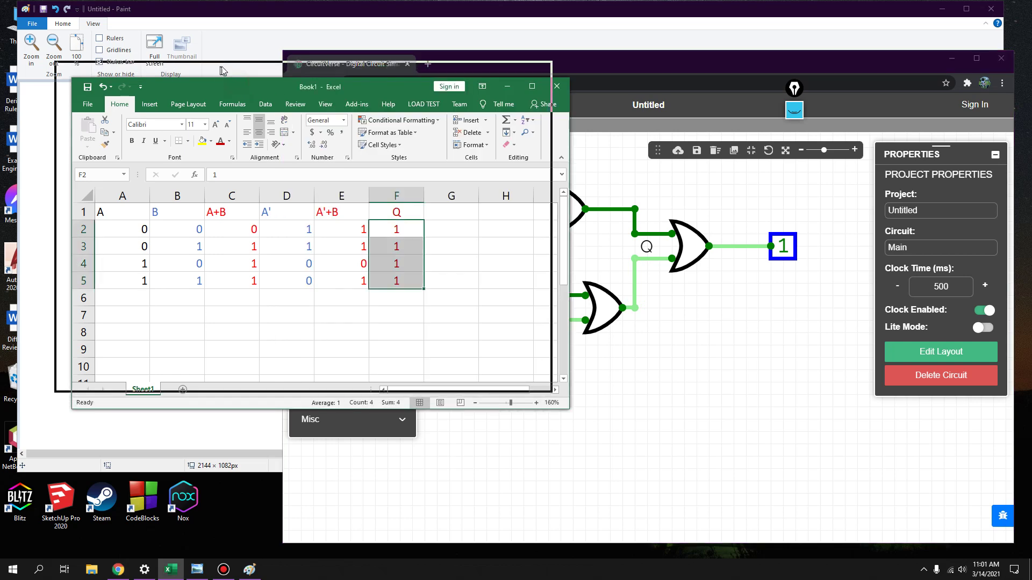
left_click(760, 378)
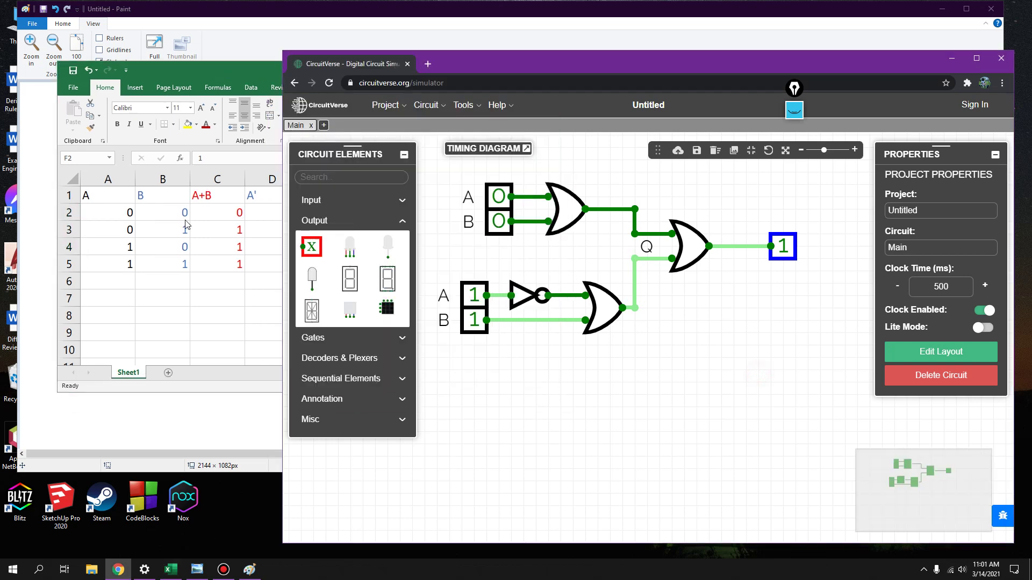
- Review the A=0, B=0 row in Excel, then set the lower A and B inputs in the CircuitVerse circuit to 0
left_click(113, 209)
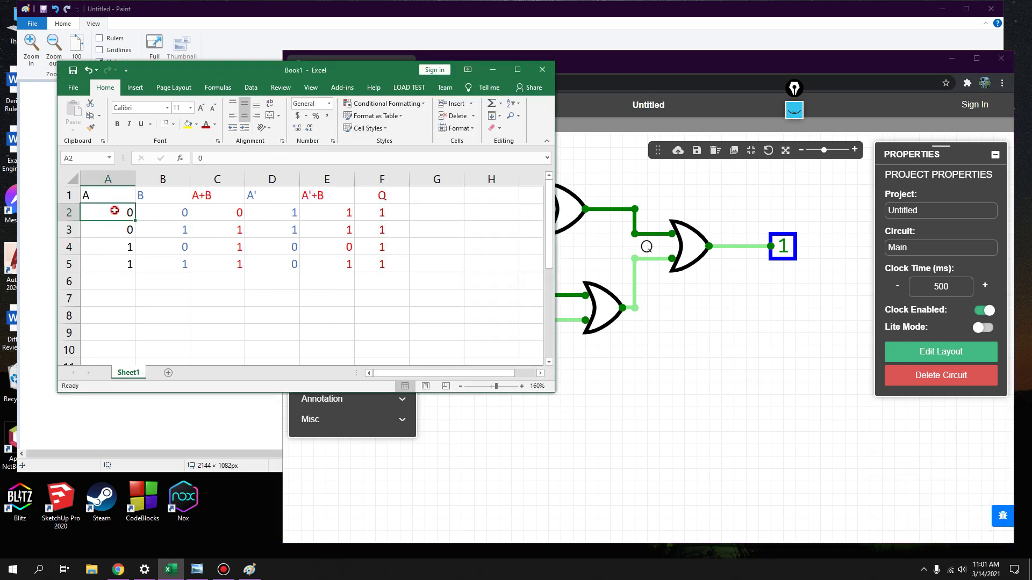
left_click(162, 210)
left_click(714, 382)
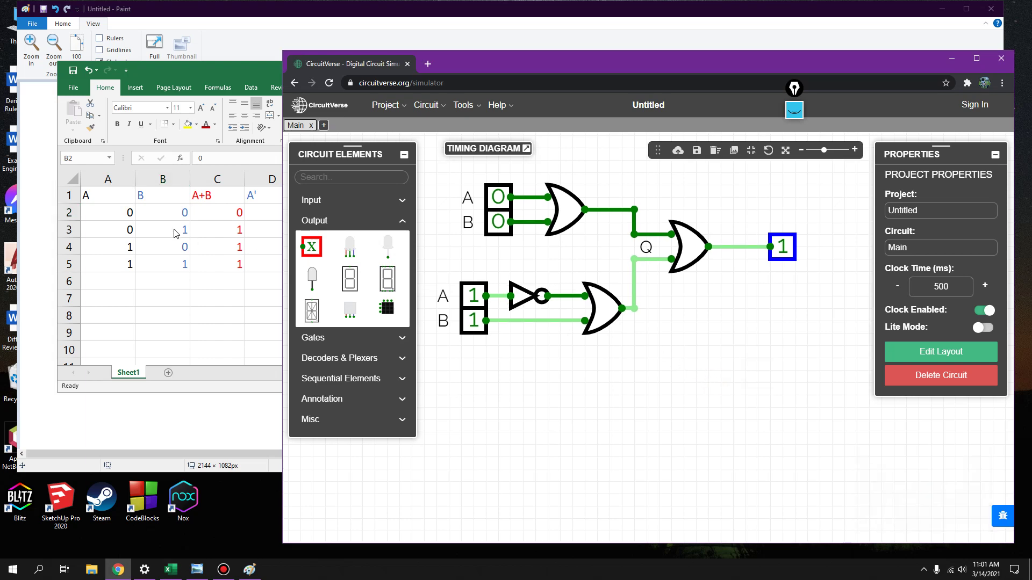
left_click(115, 212)
left_click_drag(115, 211, 166, 220)
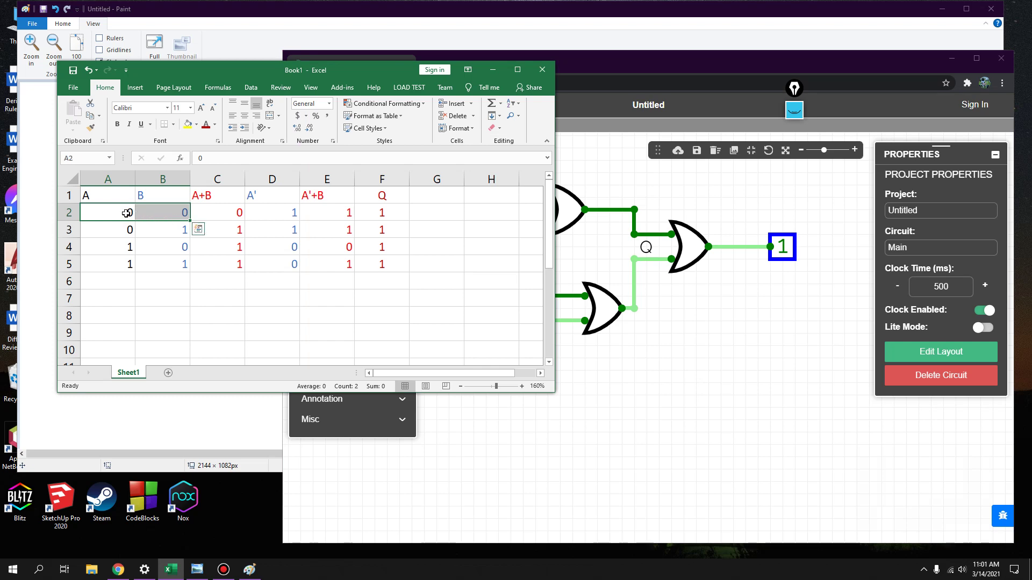
left_click(179, 214)
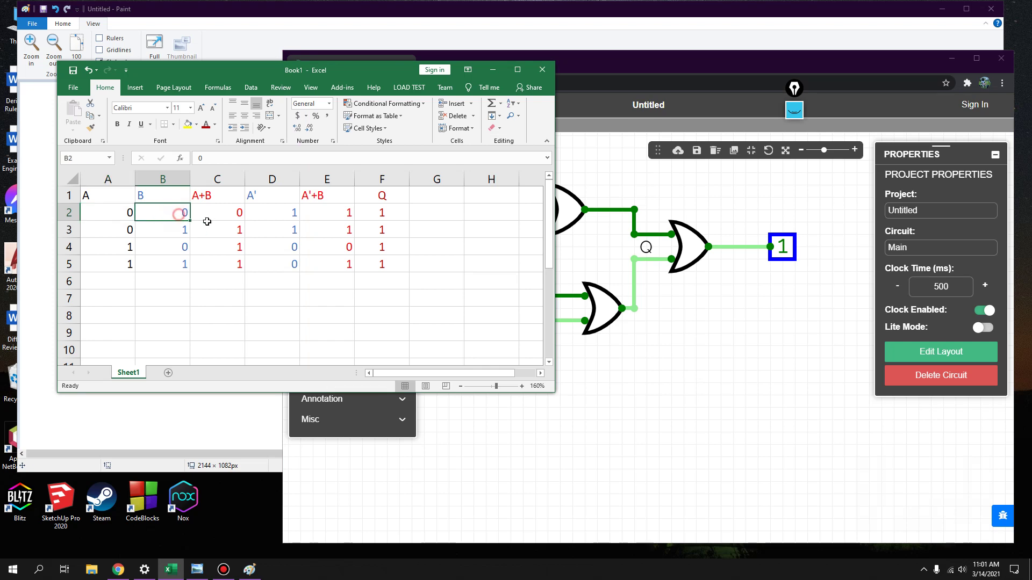
left_click(611, 374)
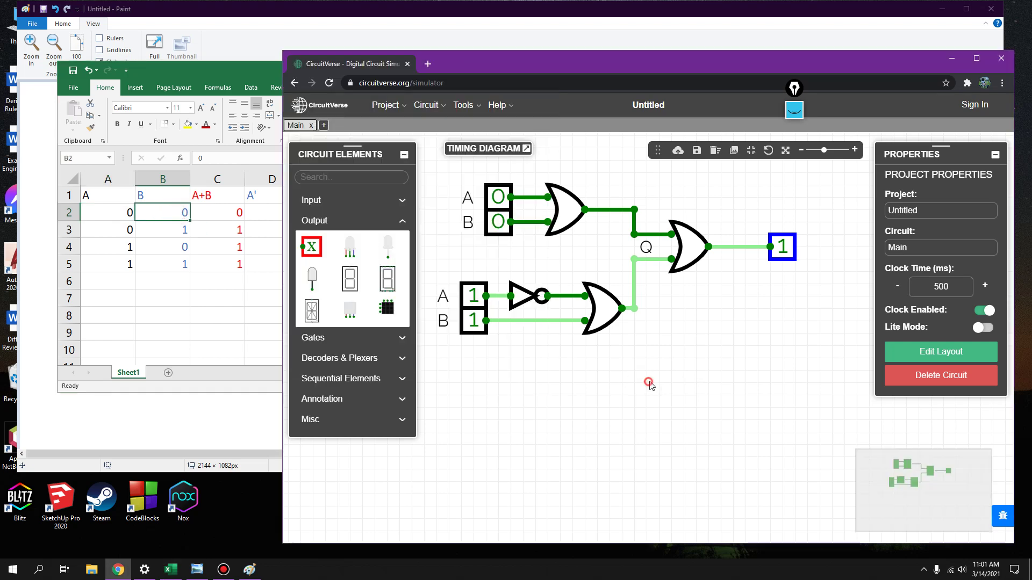
left_click(505, 203)
left_click(476, 301)
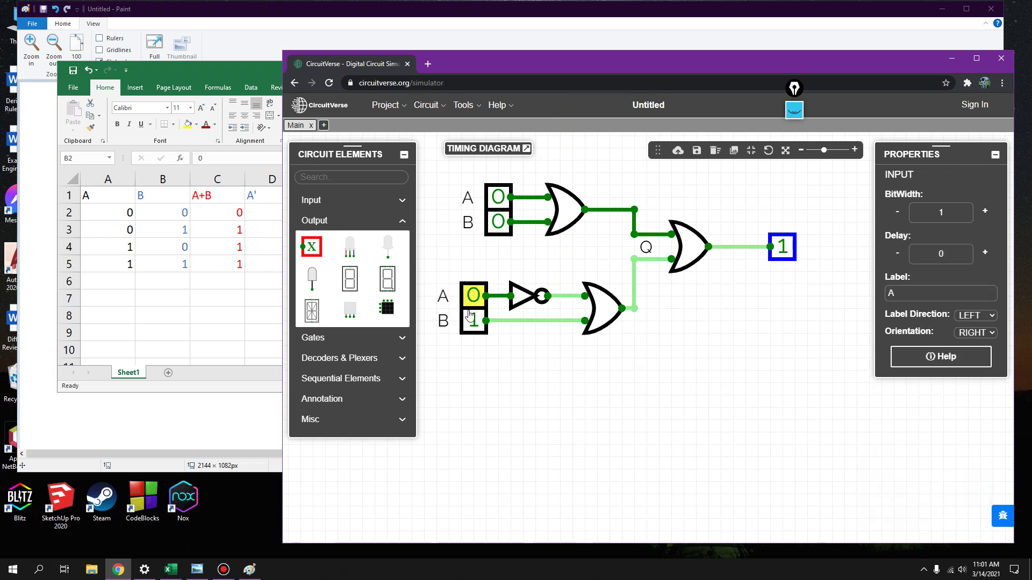
left_click(474, 323)
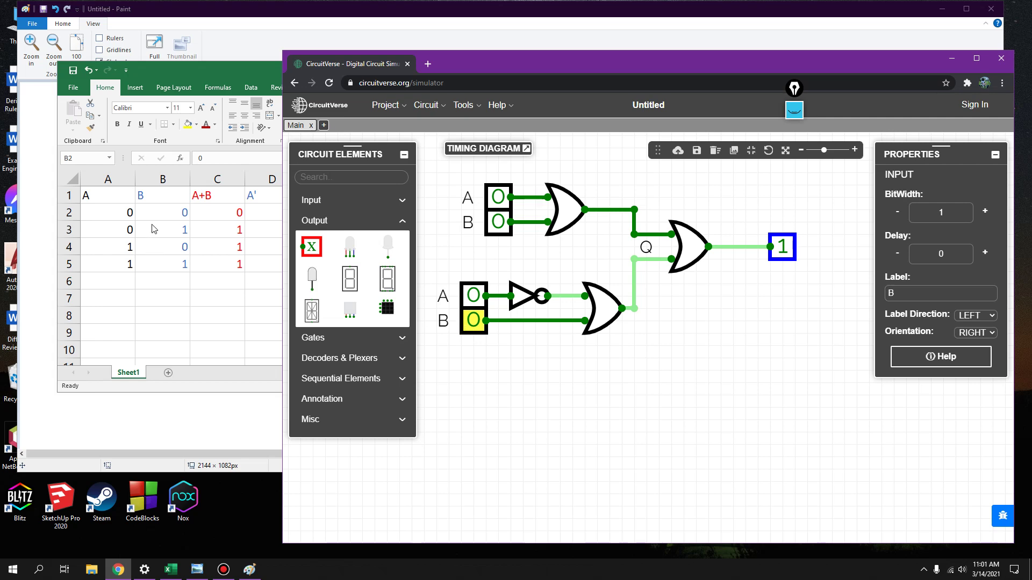
- Compare the A=0, B=0 row's Q value in the Excel table with the circuit's output
left_click(114, 214)
left_click_drag(114, 213, 158, 213)
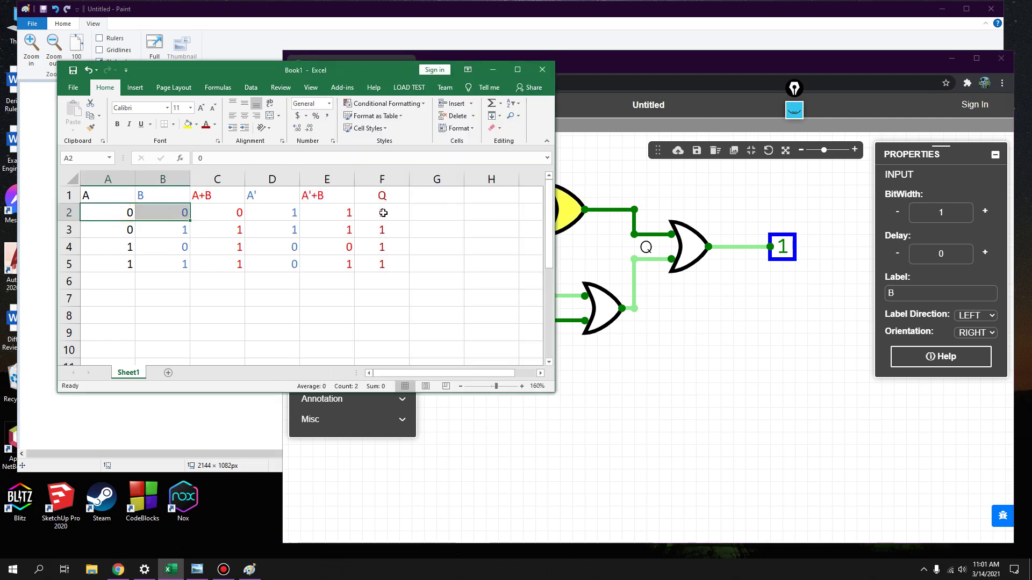
left_click_drag(386, 215, 387, 259)
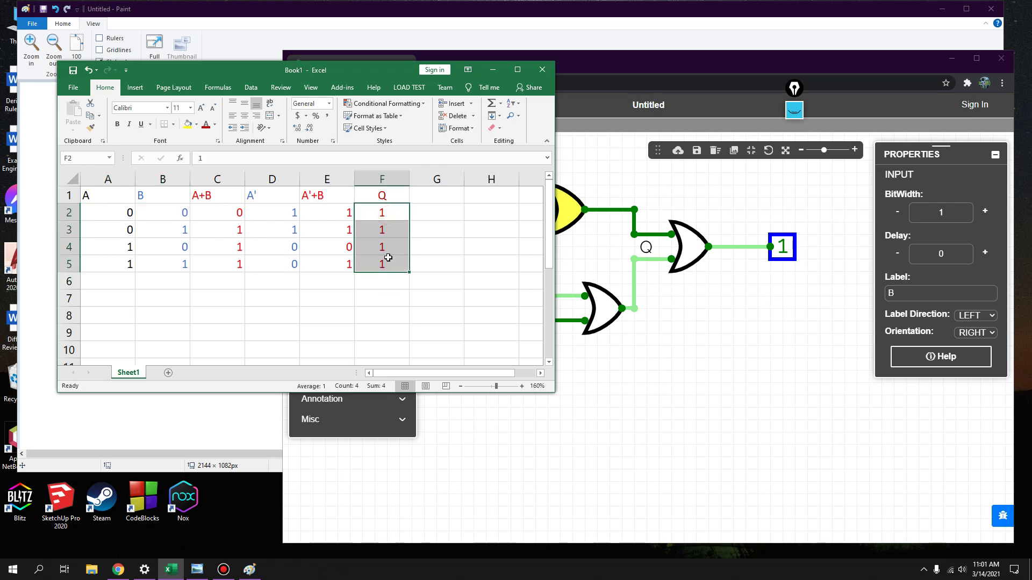
left_click(141, 213)
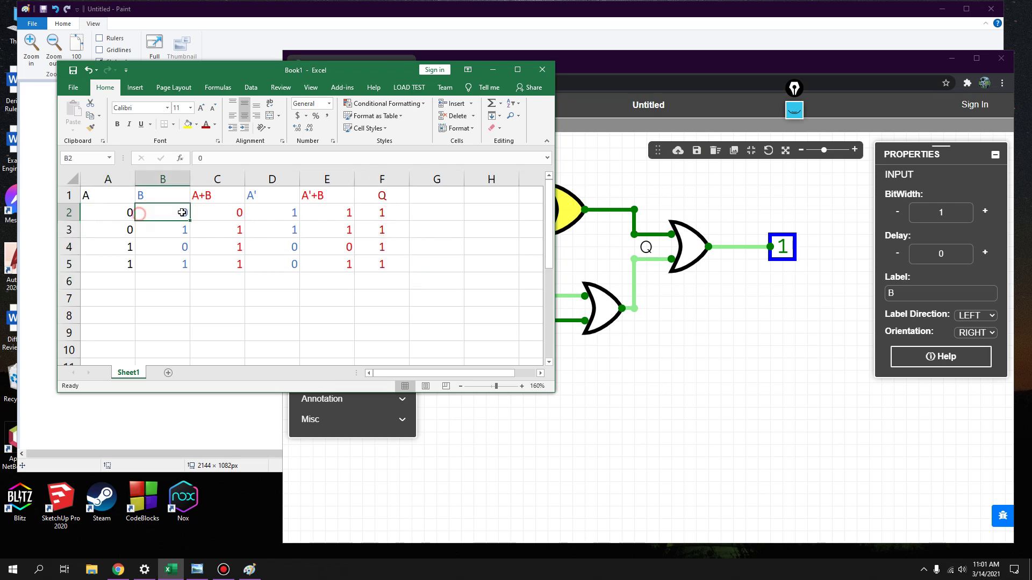
left_click(384, 214)
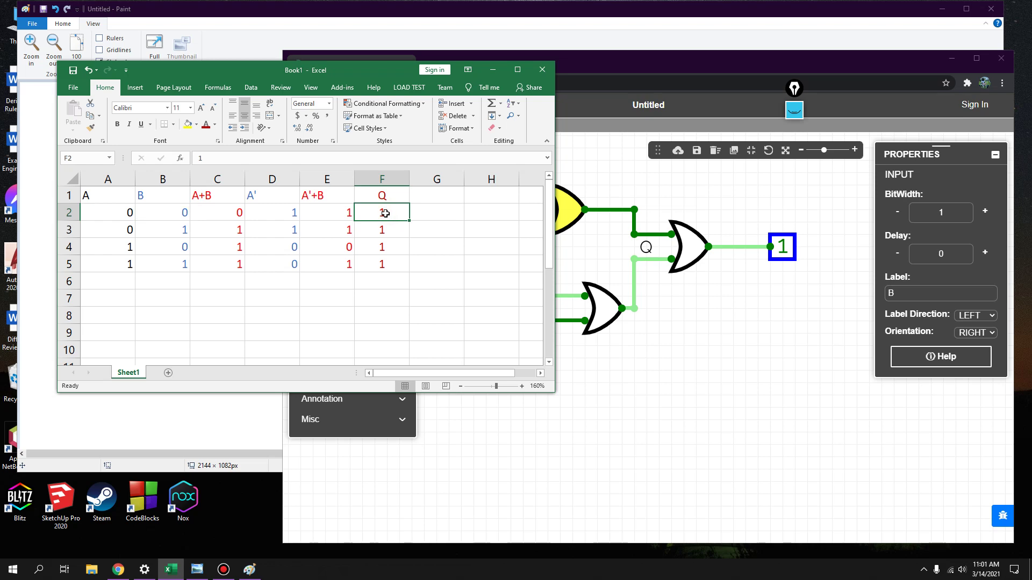
left_click(698, 321)
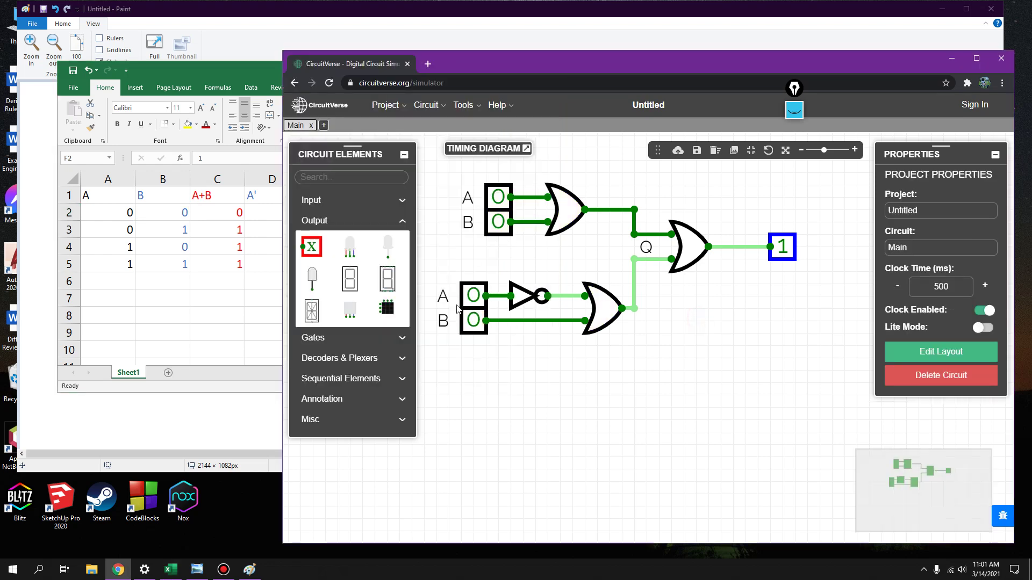
key("alt+Tab")
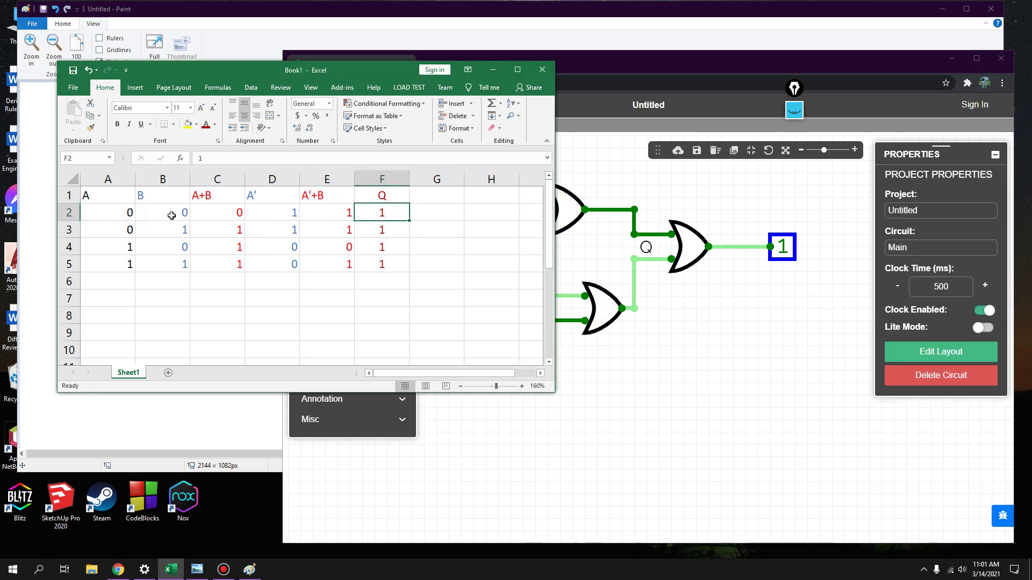
left_click(174, 215)
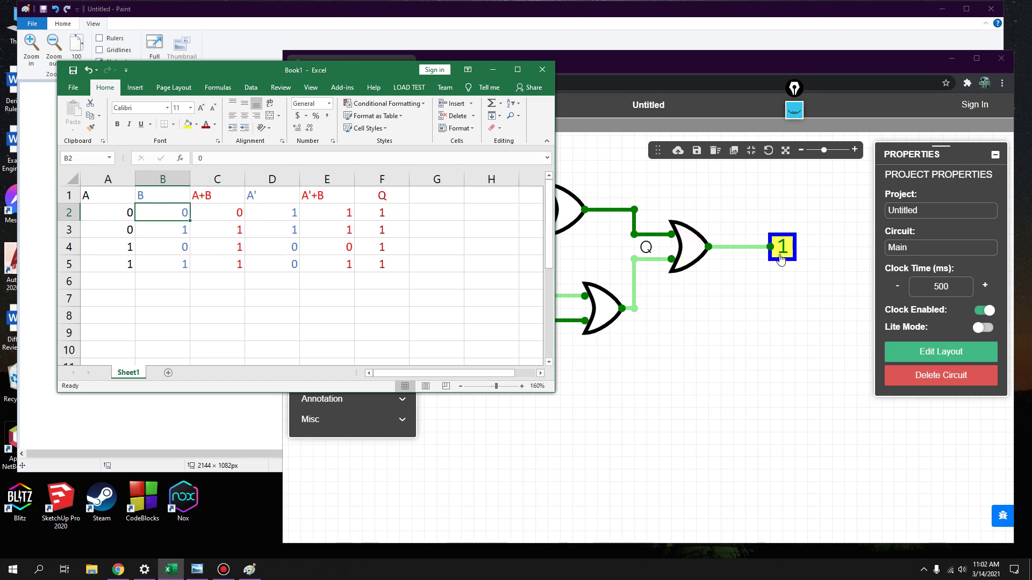
- Change the font colour of the first Q value, cell F2, to black
left_click(392, 213)
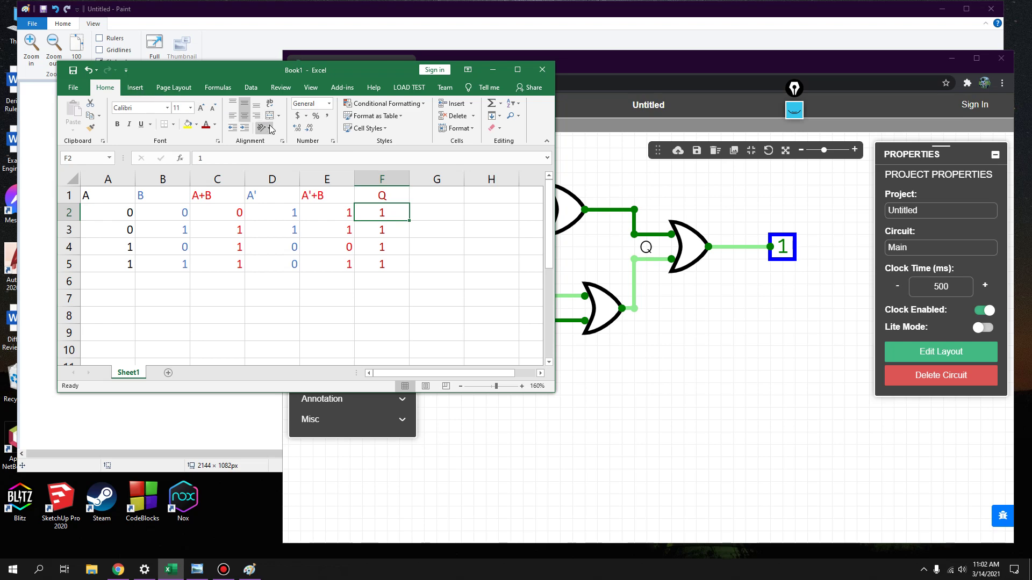
left_click(214, 125)
left_click(210, 143)
left_click(442, 246)
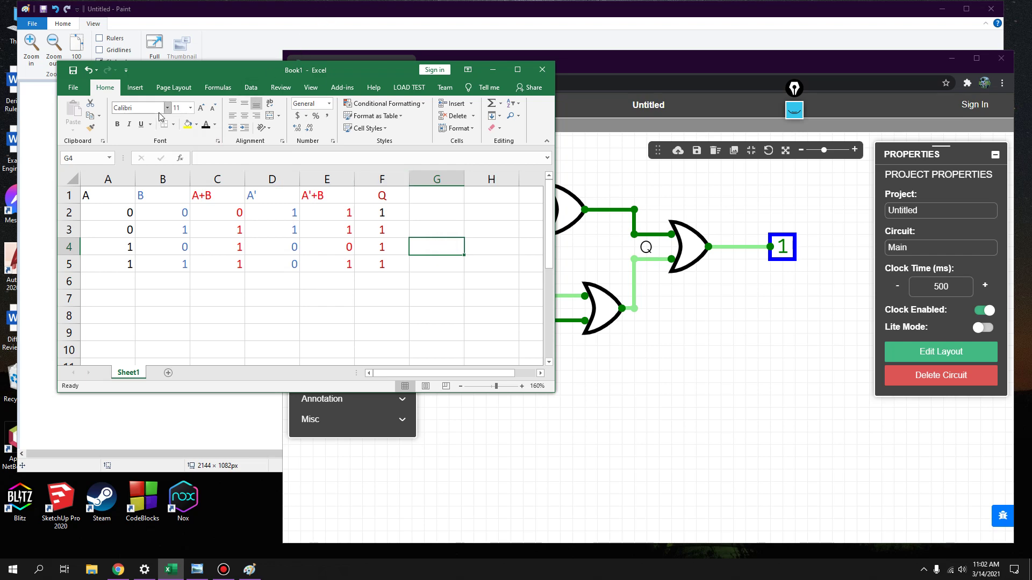
- Set both B inputs in the circuit to 1 for the A=0, B=1 row and compare its Q value in Excel
left_click(127, 229)
left_click(172, 226)
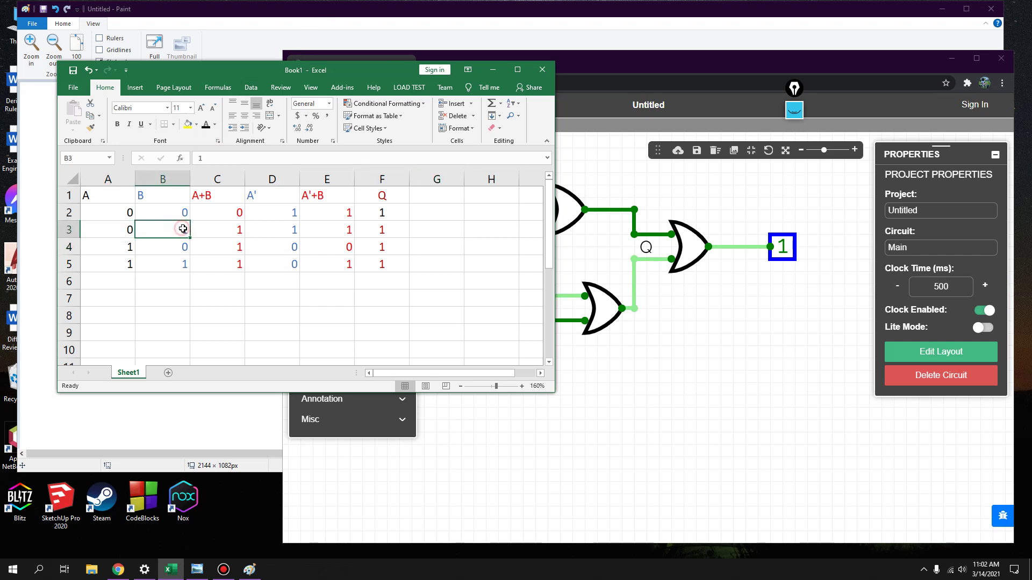
left_click(735, 348)
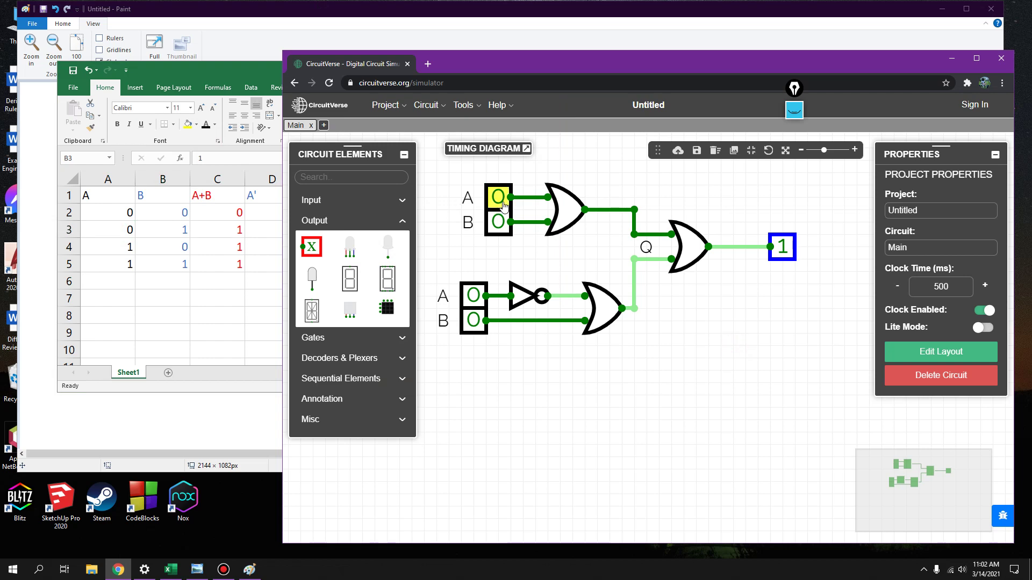
left_click(498, 222)
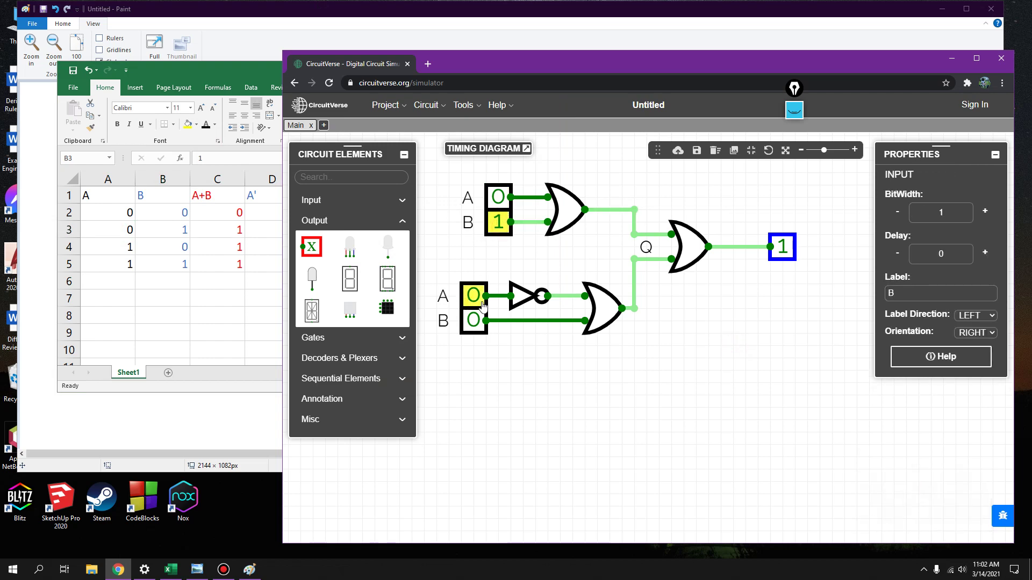
left_click(473, 320)
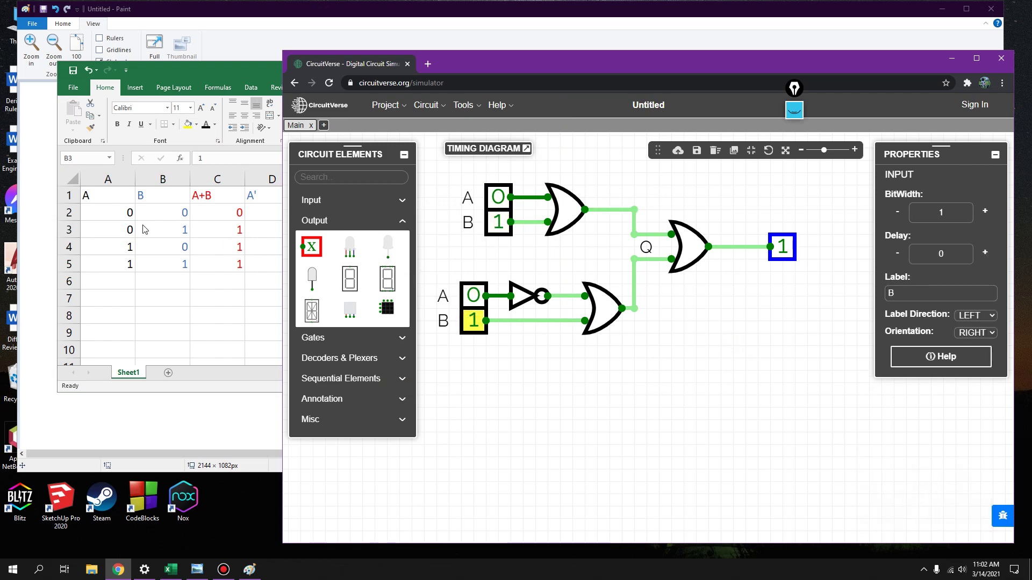
left_click_drag(125, 230, 168, 230)
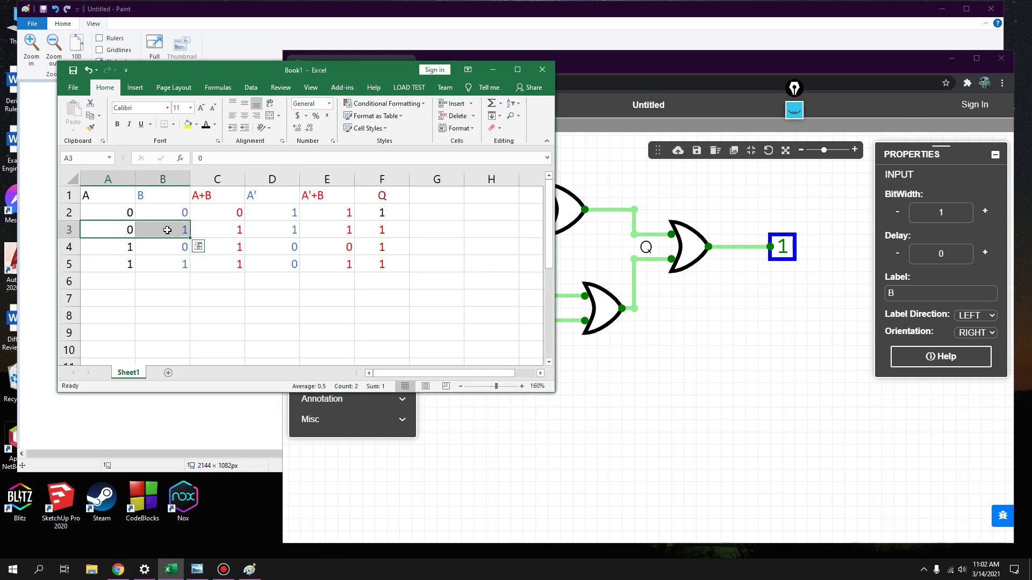
left_click(389, 233)
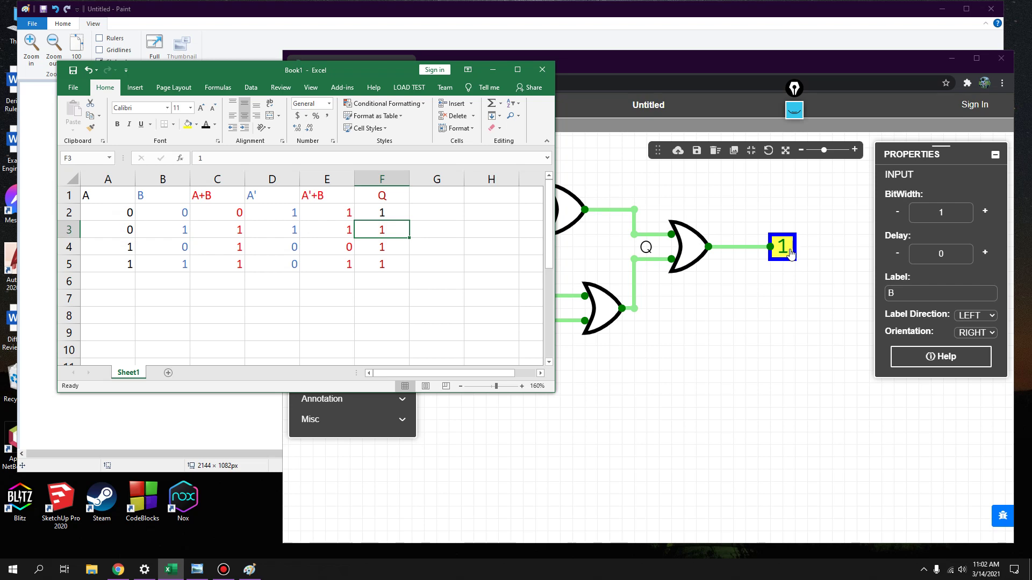
- Set both A inputs to 1 and both B inputs to 0 in the circuit, matching the table's third combination
left_click(115, 254)
left_click(622, 369)
left_click(498, 198)
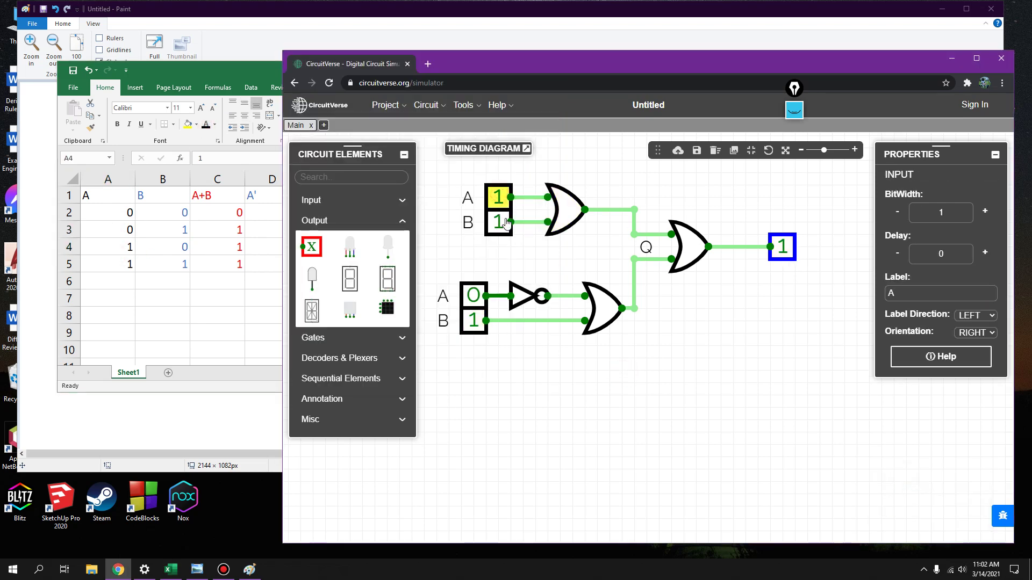
left_click(500, 230)
left_click(473, 295)
left_click(473, 320)
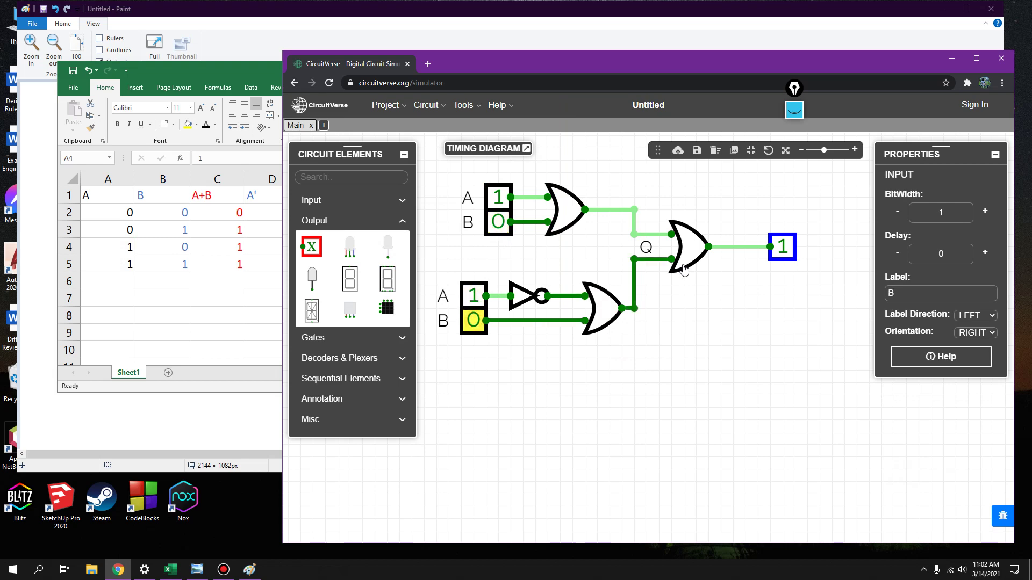
- Compare the A=1, B=0 row's Q value with the circuit's output and change cell F4's font colour to black
left_click(134, 248)
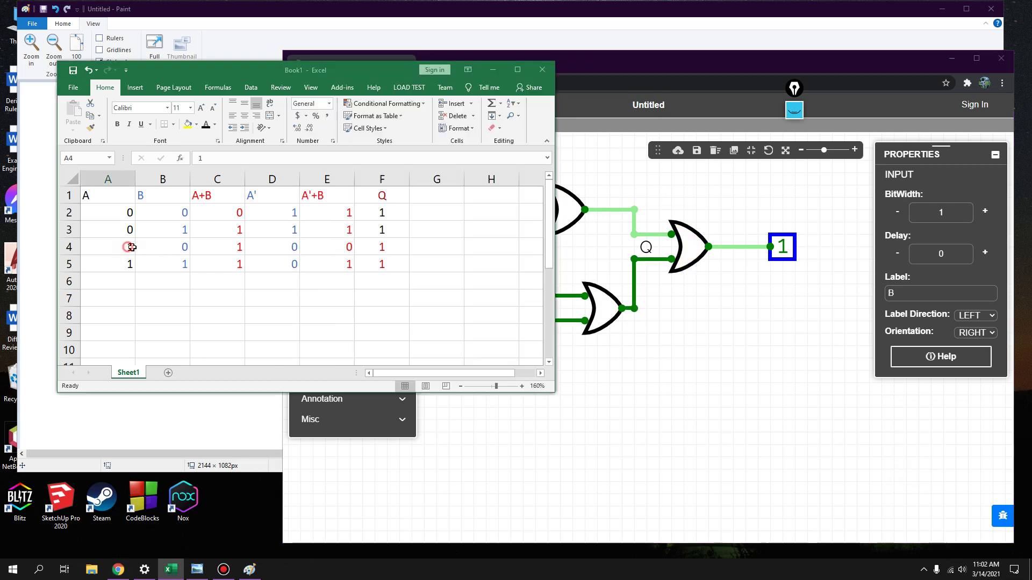
left_click(177, 247)
left_click(382, 250)
left_click(782, 246)
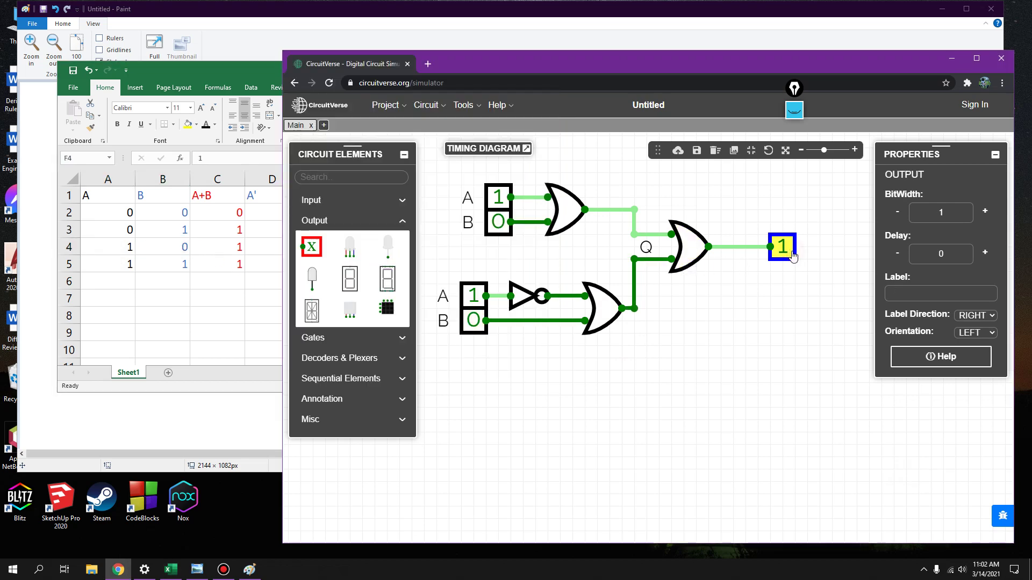
left_click(201, 264)
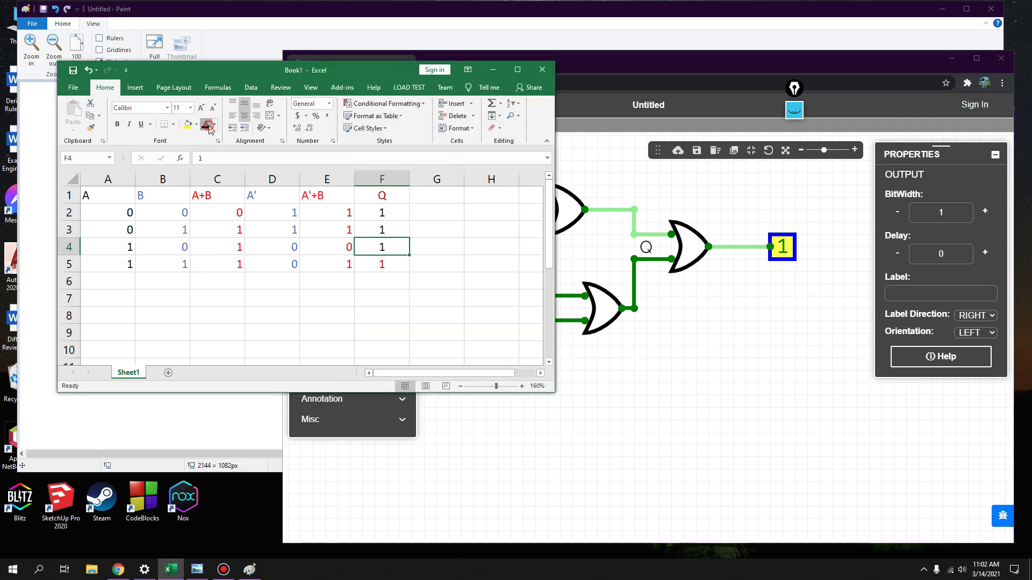
left_click(282, 320)
- Set both B inputs in the circuit to 1, matching the table's A=1, B=1 row
left_click(102, 262)
left_click(180, 264)
left_click(676, 411)
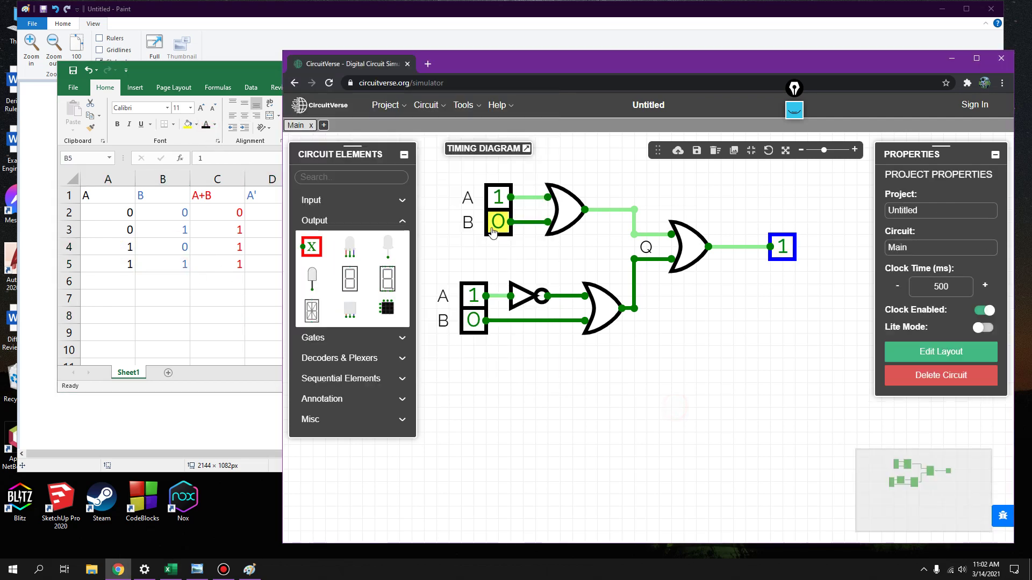
left_click(498, 222)
left_click(473, 323)
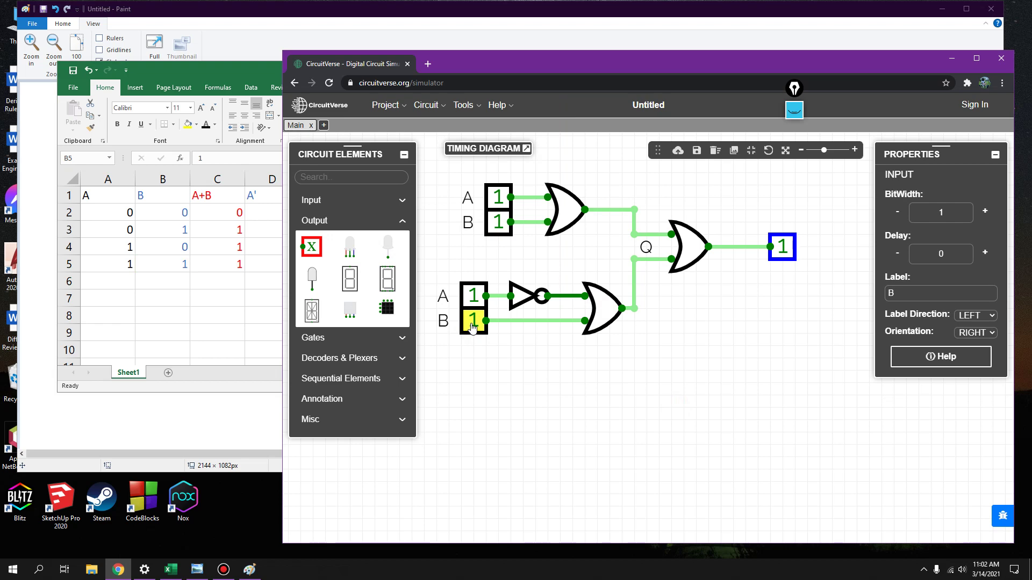
- Change the font colour of the last Q value, cell F5, to black in Excel
left_click(163, 269)
left_click(382, 264)
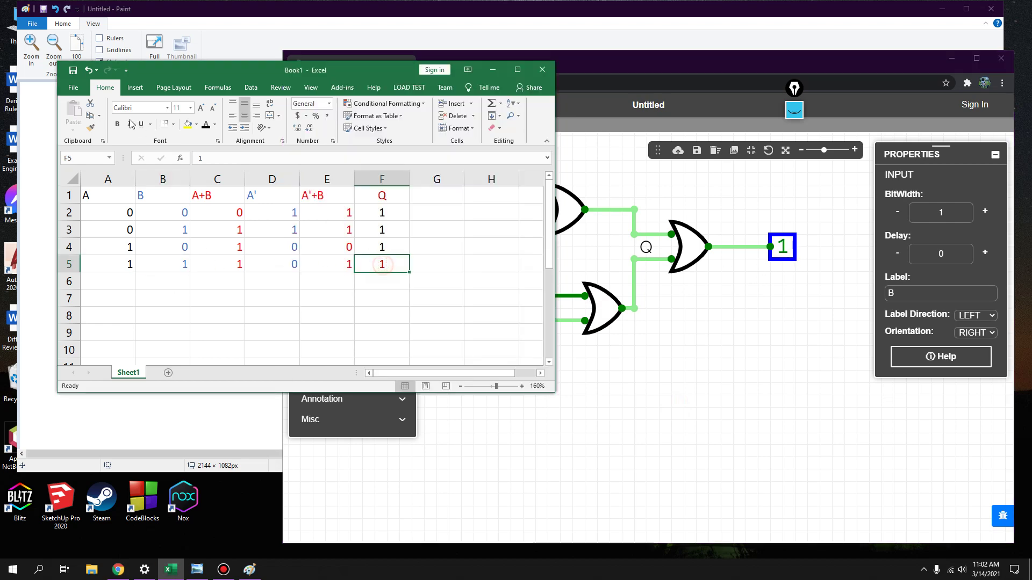
left_click(498, 285)
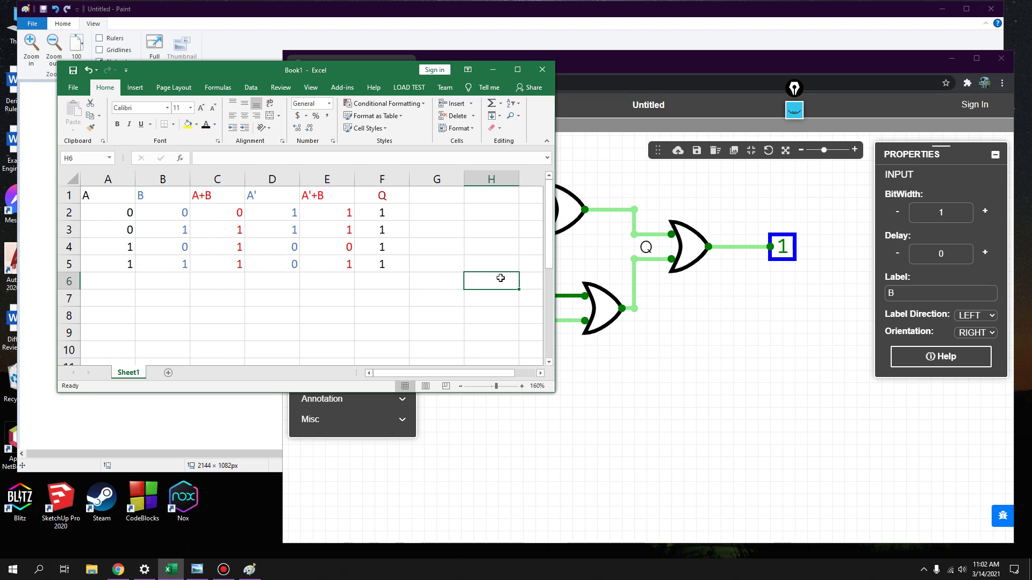
- Delete the three OR gates and the NOT gate from the CircuitVerse circuit
left_click(745, 349)
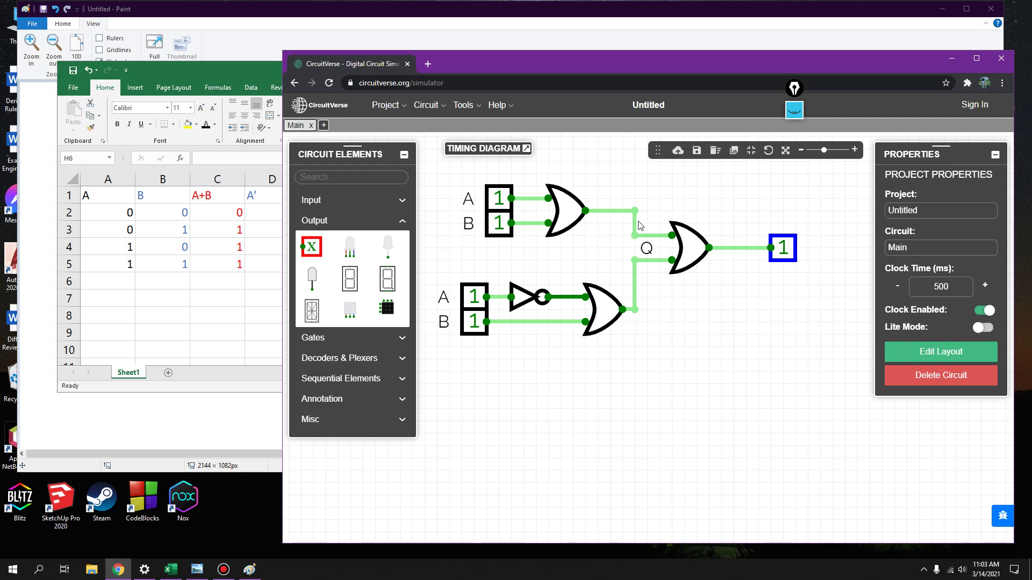
left_click(689, 253)
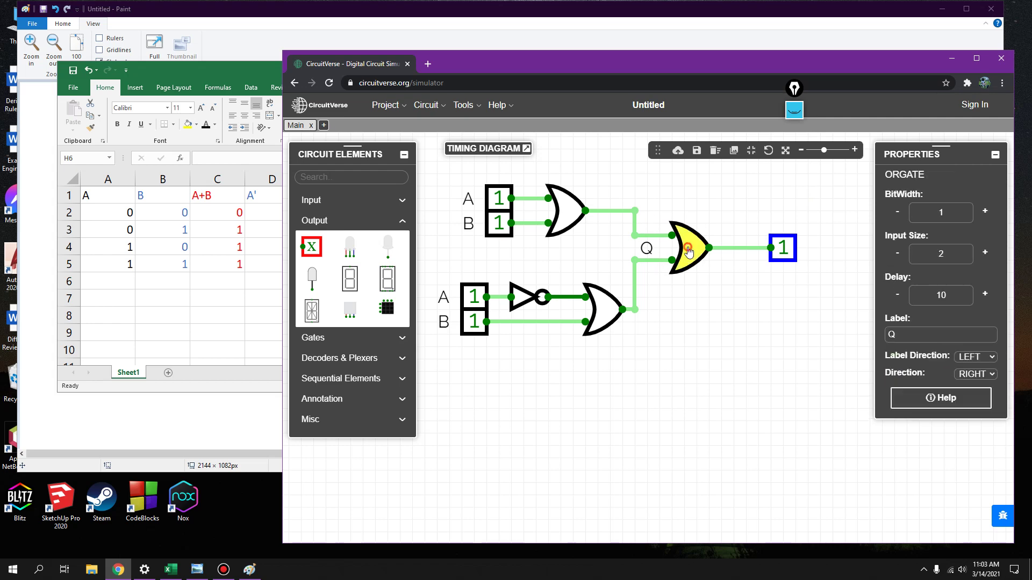
key("Delete")
left_click(564, 210)
key("Delete")
left_click(601, 309)
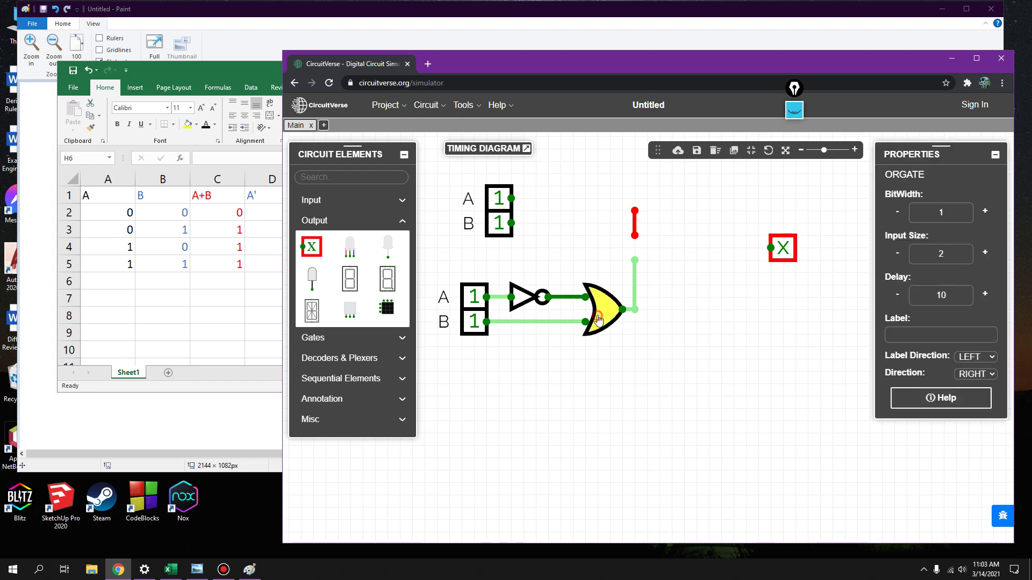
key("Delete")
left_click(514, 295)
key("Delete")
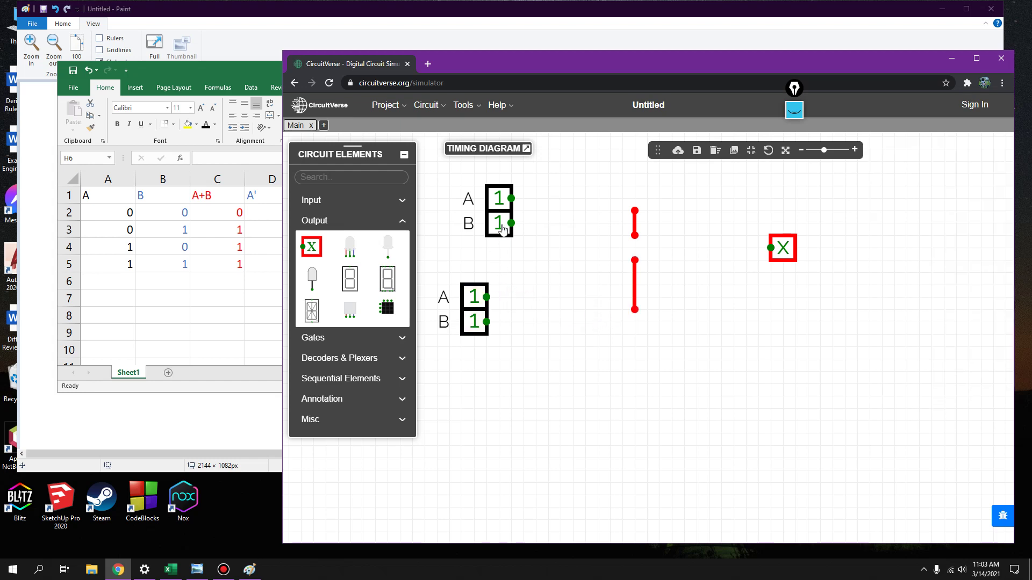
- Delete both pairs of A and B inputs from the circuit
left_click(498, 223)
key("Delete")
left_click(498, 196)
key("Delete")
left_click(474, 296)
key("Delete")
left_click(474, 322)
key("Delete")
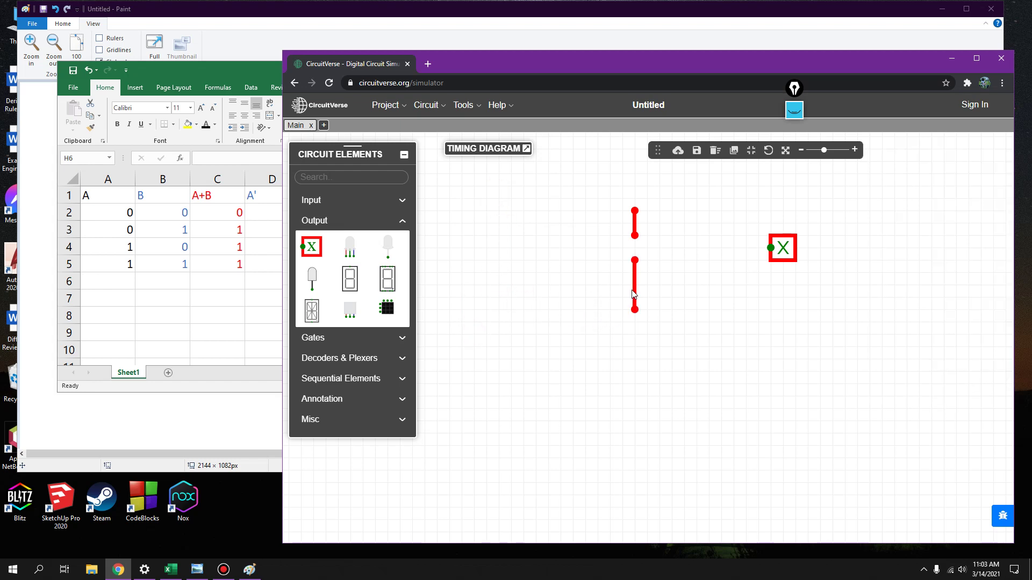
- Delete the two leftover wire segments and the output element from the circuit canvas
left_click(635, 291)
key("Delete")
left_click(635, 223)
key("Delete")
left_click(783, 248)
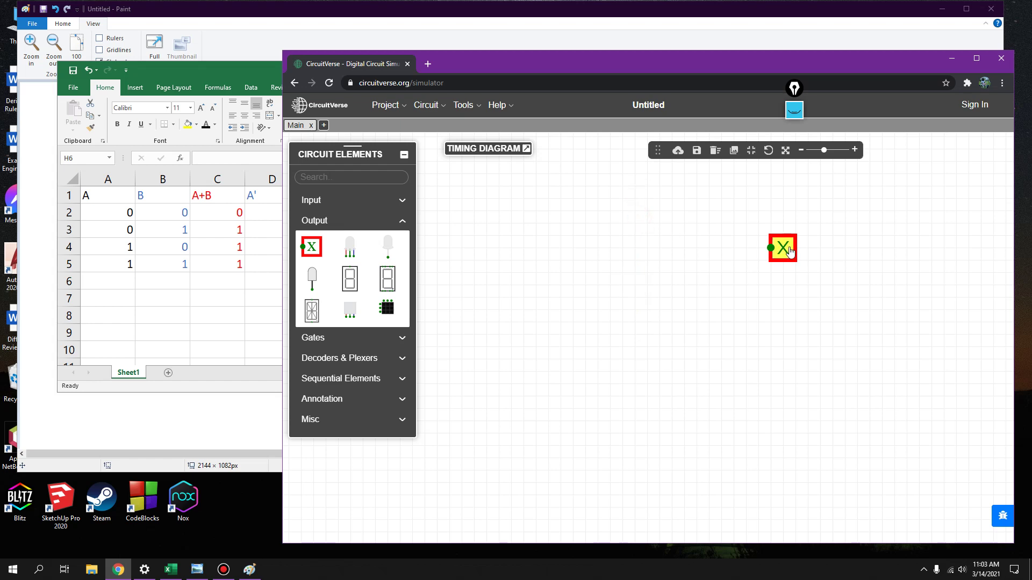
key("Delete")
- Clear the contents of the A+B, A', A'+B and Q columns, cells C1:F5, in Excel
left_click(227, 310)
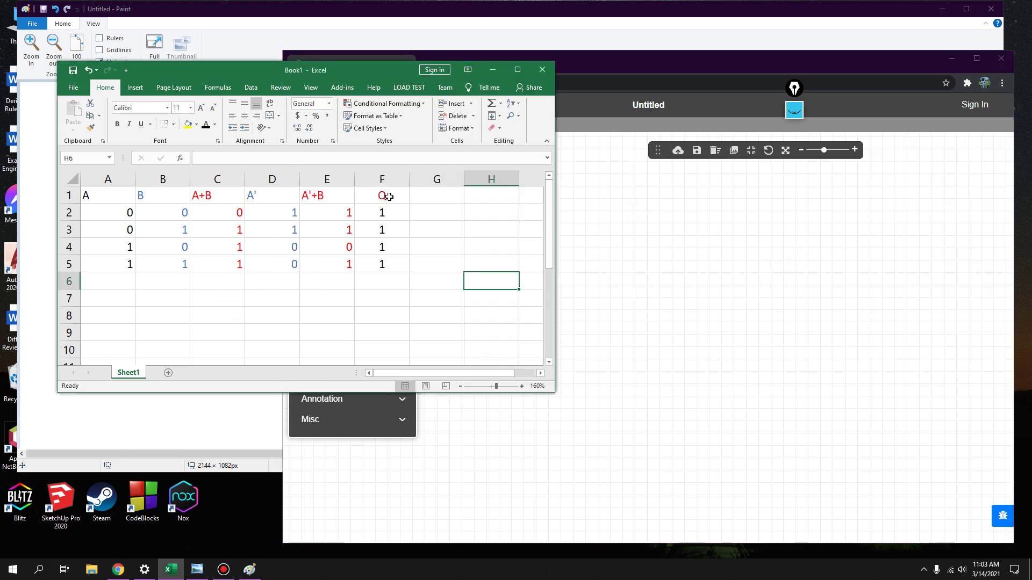
left_click(397, 262)
left_click_drag(368, 257, 204, 196)
right_click(205, 195)
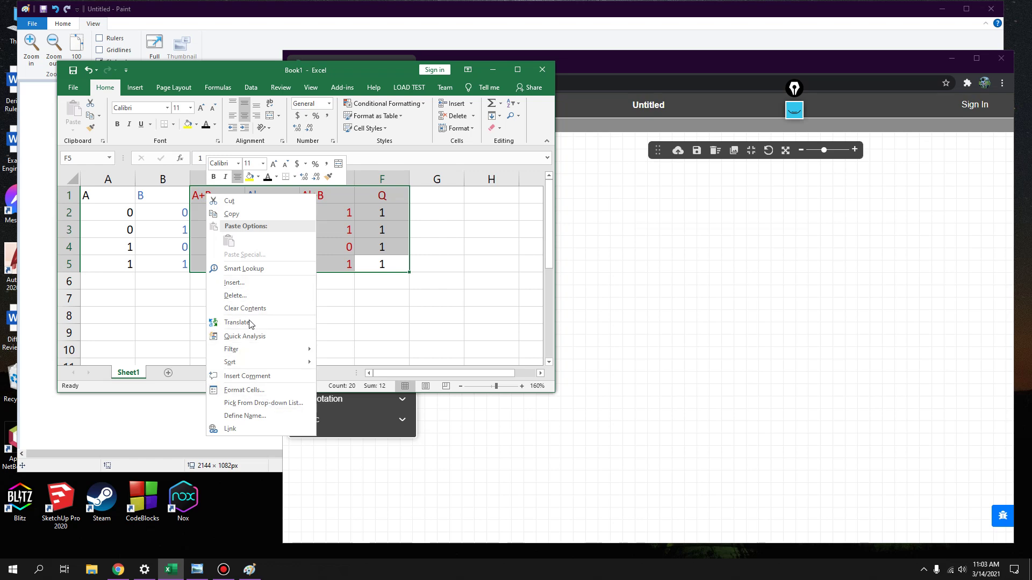
left_click(249, 304)
- Change the font colour of the B column's values and its header to black
left_click_drag(177, 265, 152, 207)
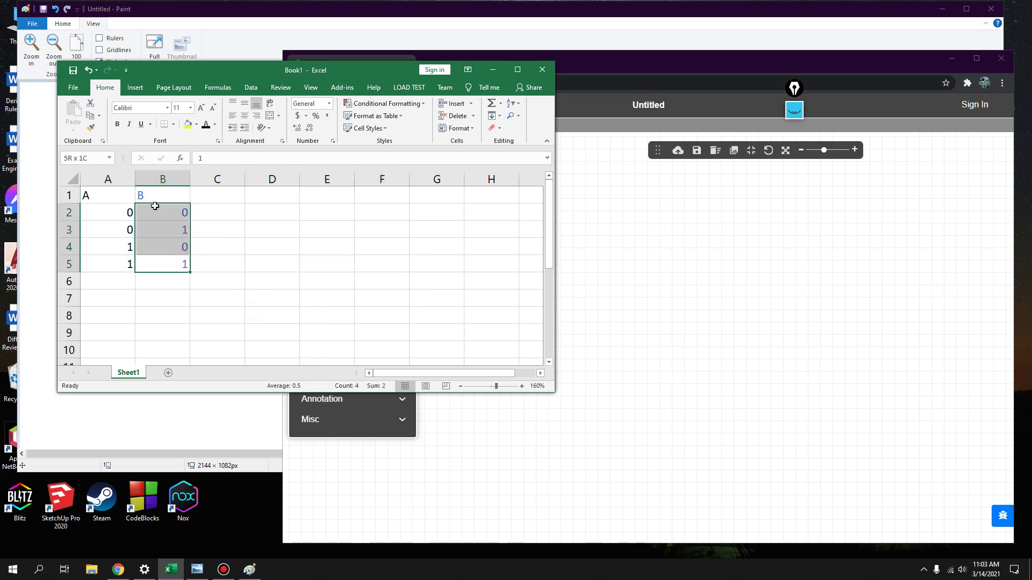
left_click(637, 284)
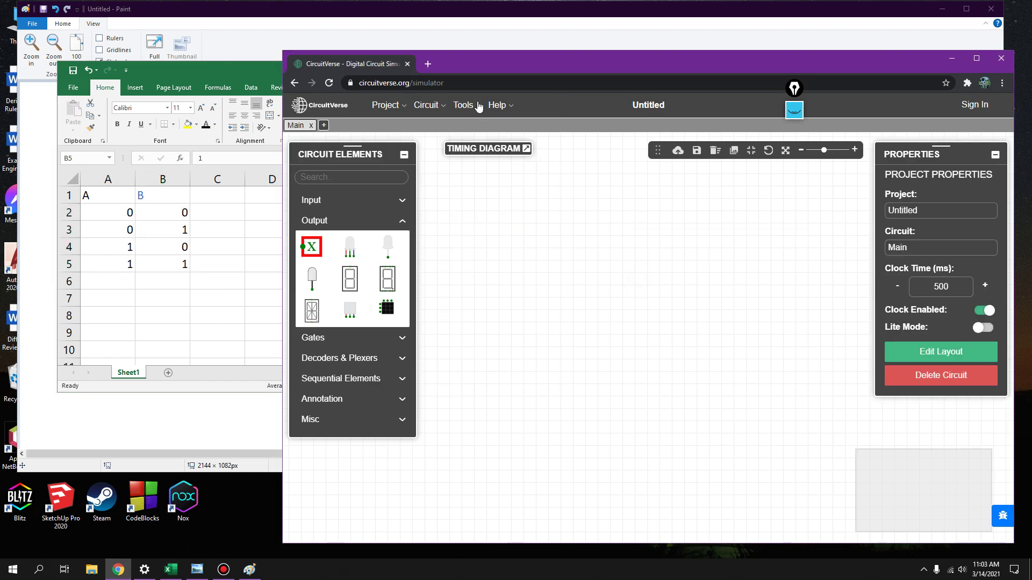
left_click(167, 192)
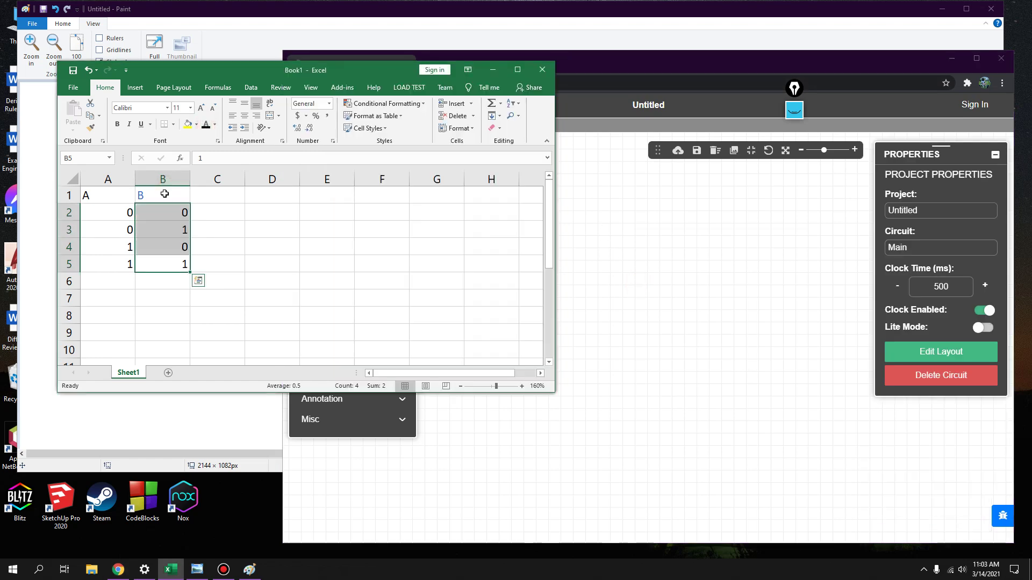
left_click(159, 193)
left_click(214, 127)
left_click(214, 127)
- Switch to Paint and clear the old handwritten equation from the canvas
left_click(382, 23)
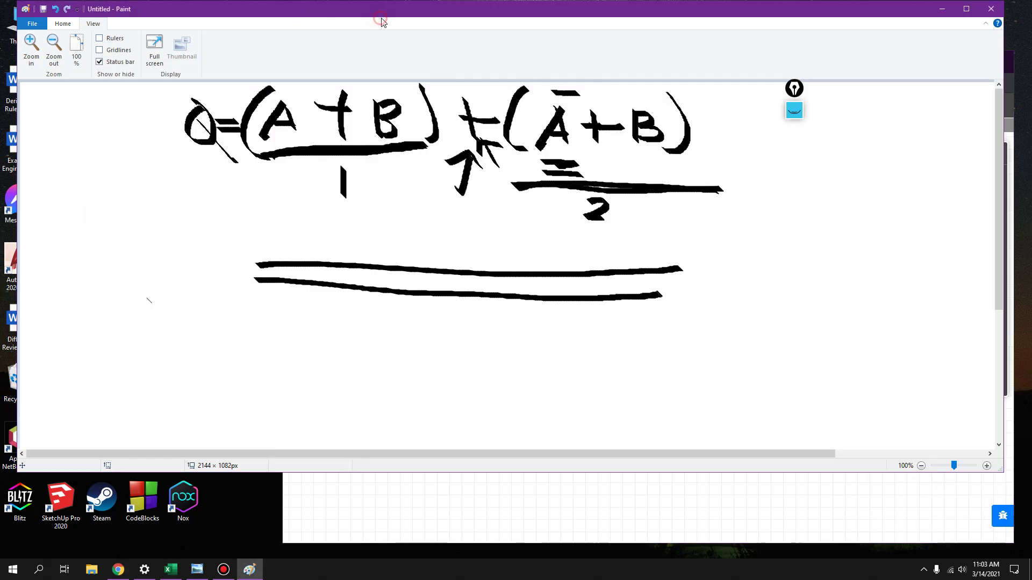
key("super")
left_click(534, 336)
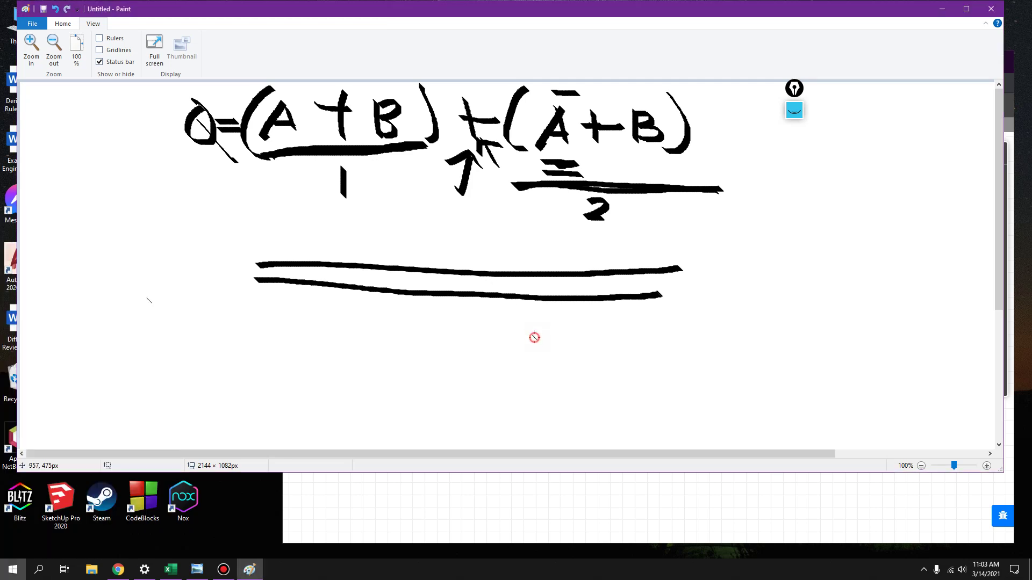
key("alt+F4")
left_click(520, 245)
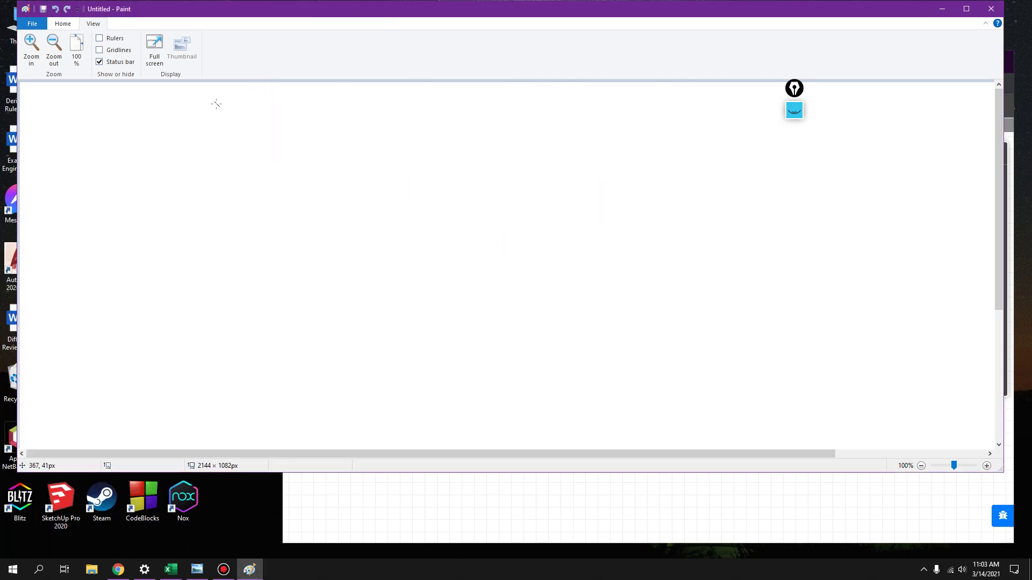
- Handwrite "Q = (AB)" near the upper edge of the blank Paint canvas
mouse_move(180, 108)
left_mouse_down()
mouse_move(194, 110)
mouse_move(223, 164)
left_mouse_up()
left_click_drag(227, 129, 266, 142)
mouse_move(329, 109)
left_mouse_down()
mouse_move(327, 141)
mouse_move(346, 140)
mouse_move(336, 130)
mouse_move(363, 152)
left_mouse_up()
mouse_move(360, 107)
left_mouse_down()
mouse_move(384, 128)
mouse_move(363, 152)
left_mouse_up()
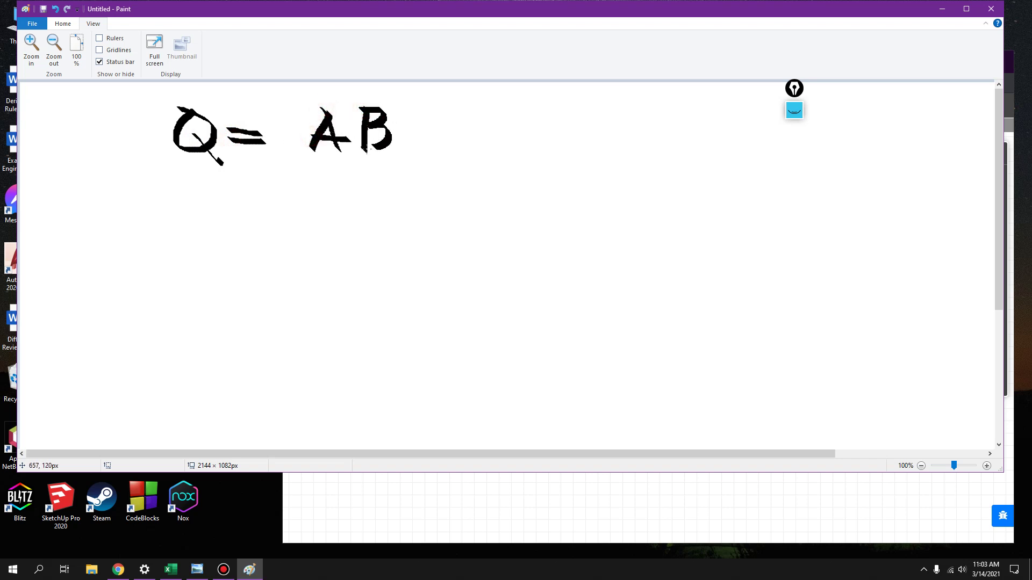
left_click_drag(309, 101, 278, 157)
left_click_drag(394, 100, 409, 168)
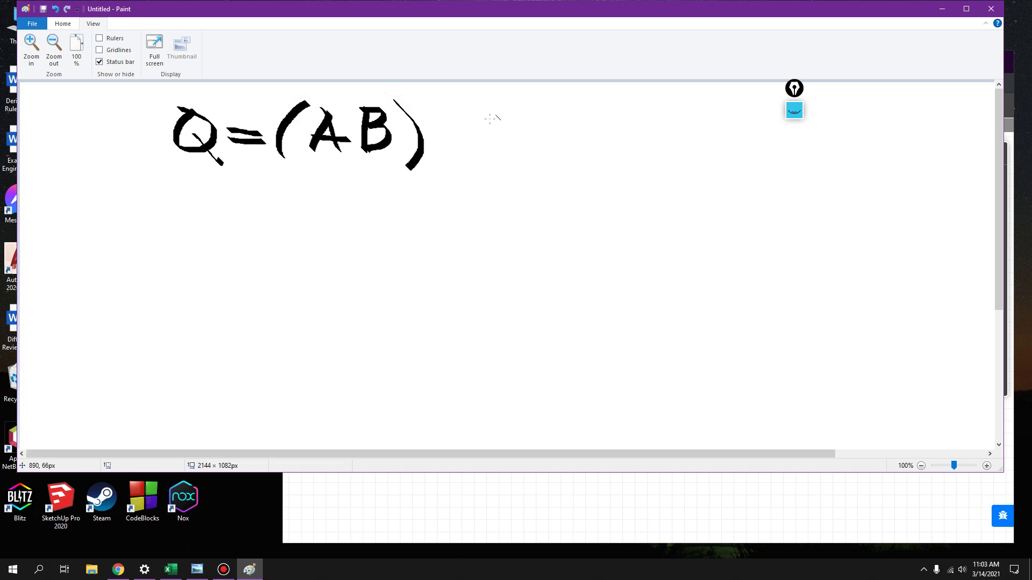
- Handwrite A with a bar above it after (AB), and underline each of the two terms
mouse_move(488, 109)
left_mouse_down()
mouse_move(463, 149)
mouse_move(505, 161)
mouse_move(497, 136)
left_mouse_up()
left_click_drag(476, 93, 504, 102)
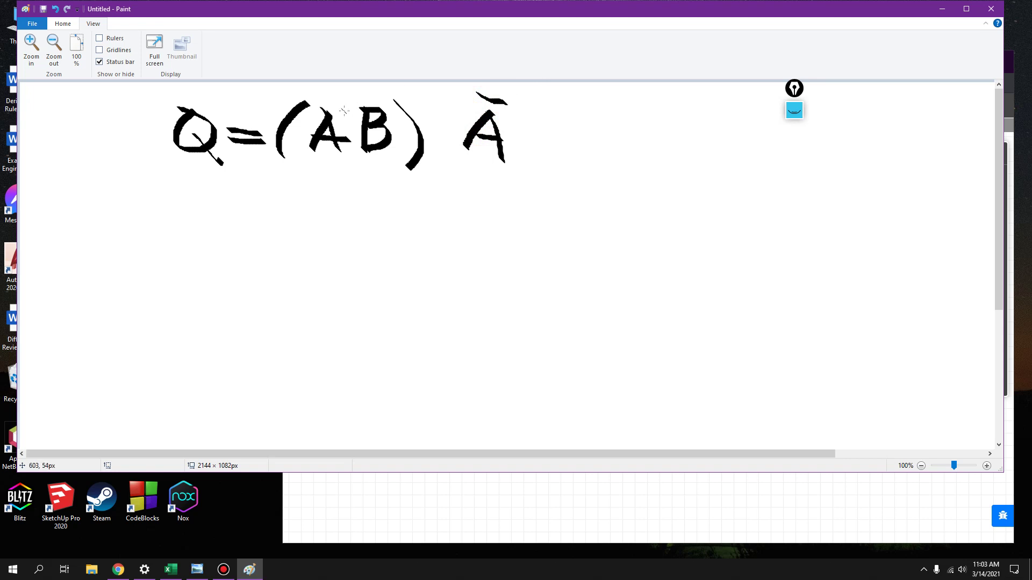
left_click_drag(287, 190, 519, 200)
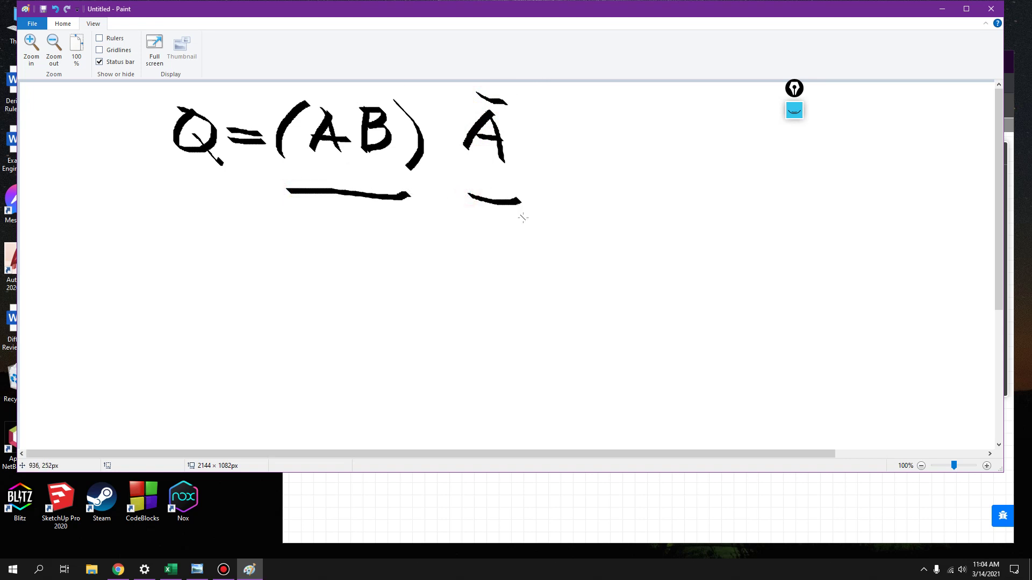
- Place an AND gate on the empty CircuitVerse canvas for the (AB) term
left_click(569, 503)
left_click(195, 254)
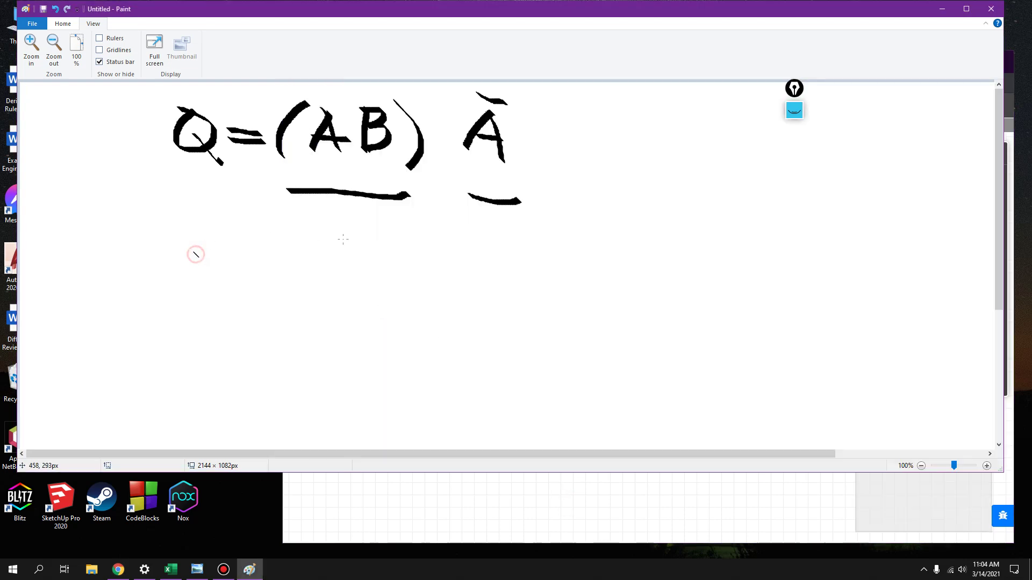
left_click(511, 527)
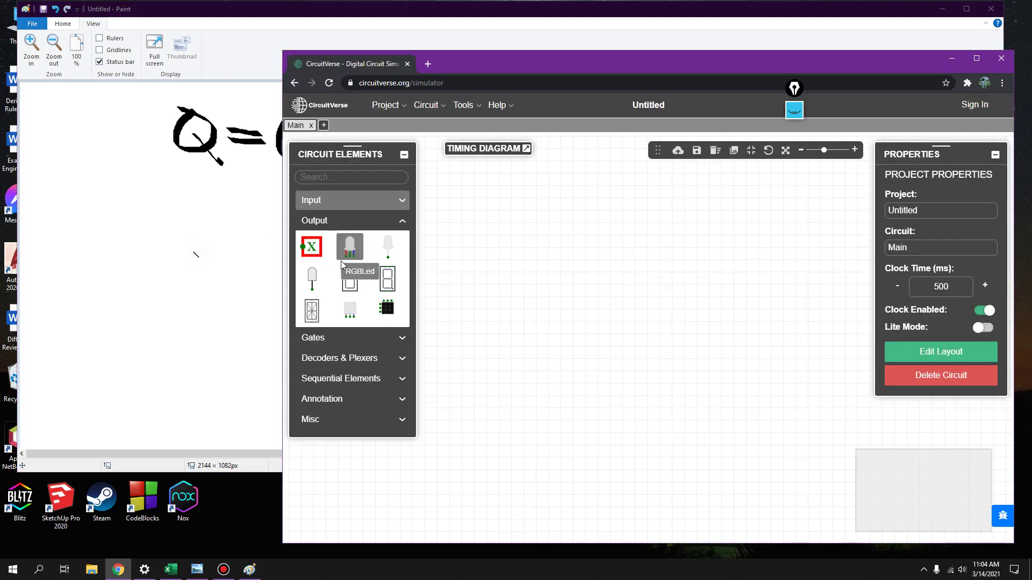
left_click(344, 339)
left_click(311, 267)
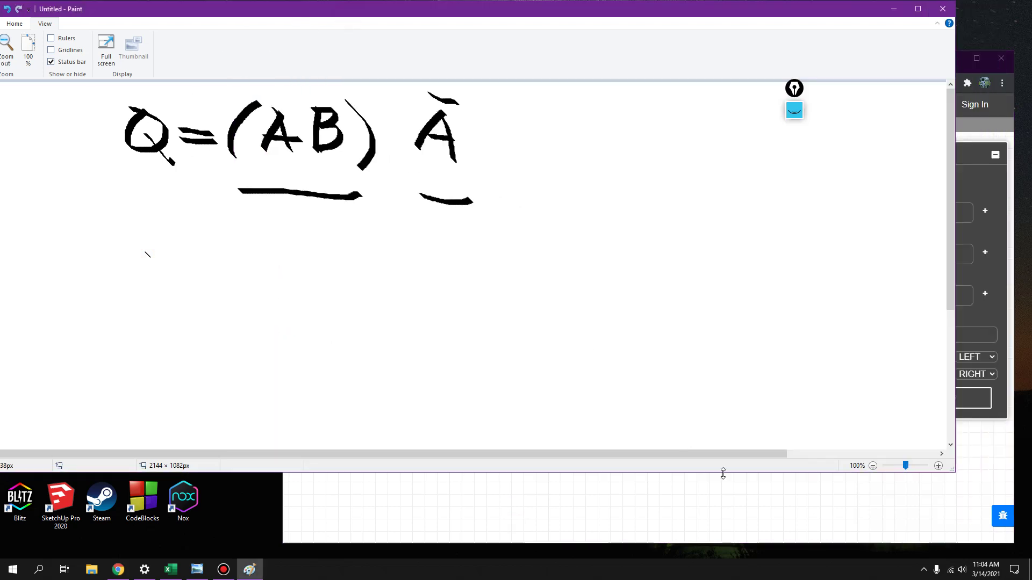
left_click(668, 520)
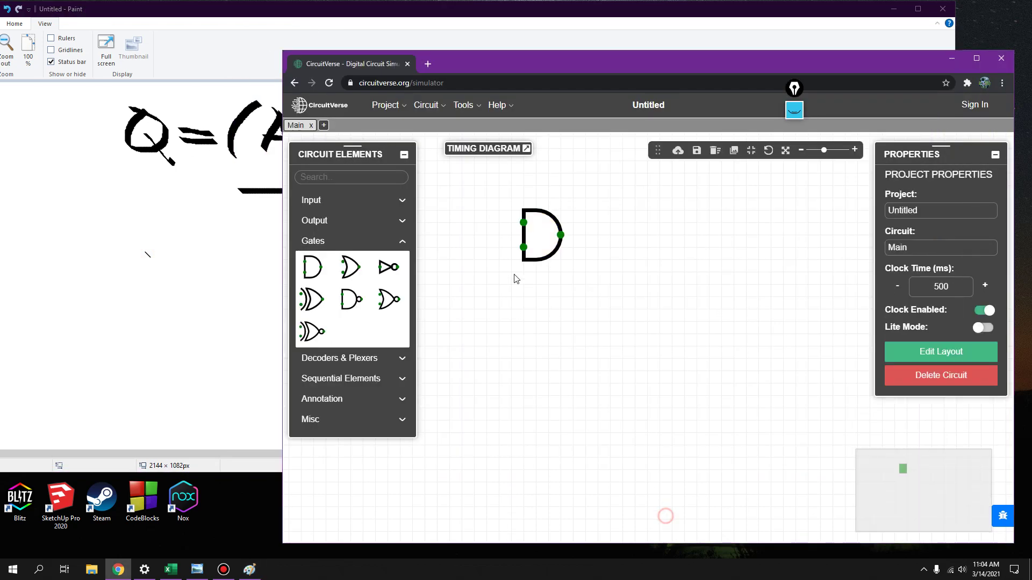
- Add two stacked inputs beside the AND gate and wire them to its two input terminals
left_click(315, 203)
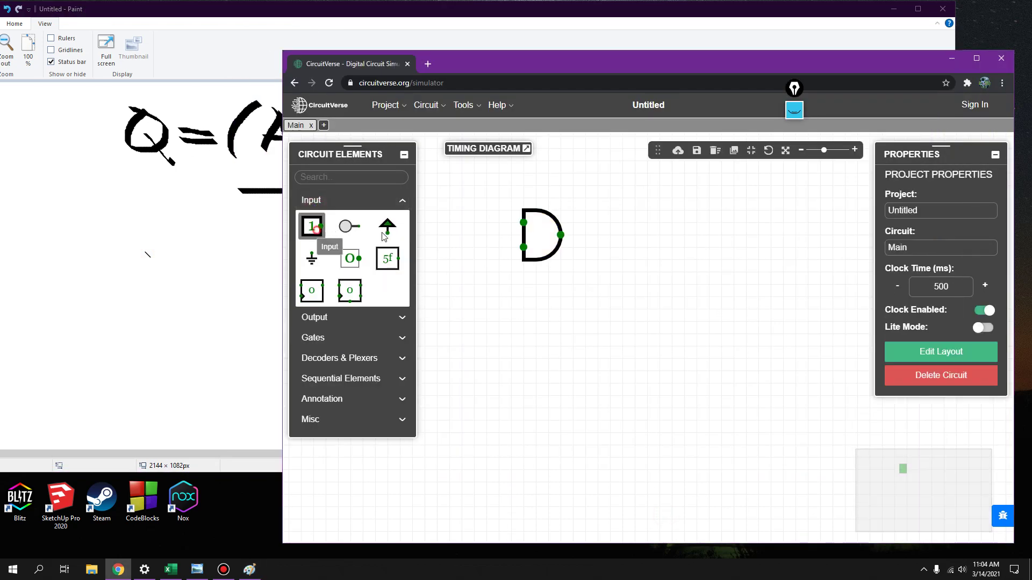
left_click(311, 226)
left_click(464, 226)
left_click_drag(462, 222, 523, 222)
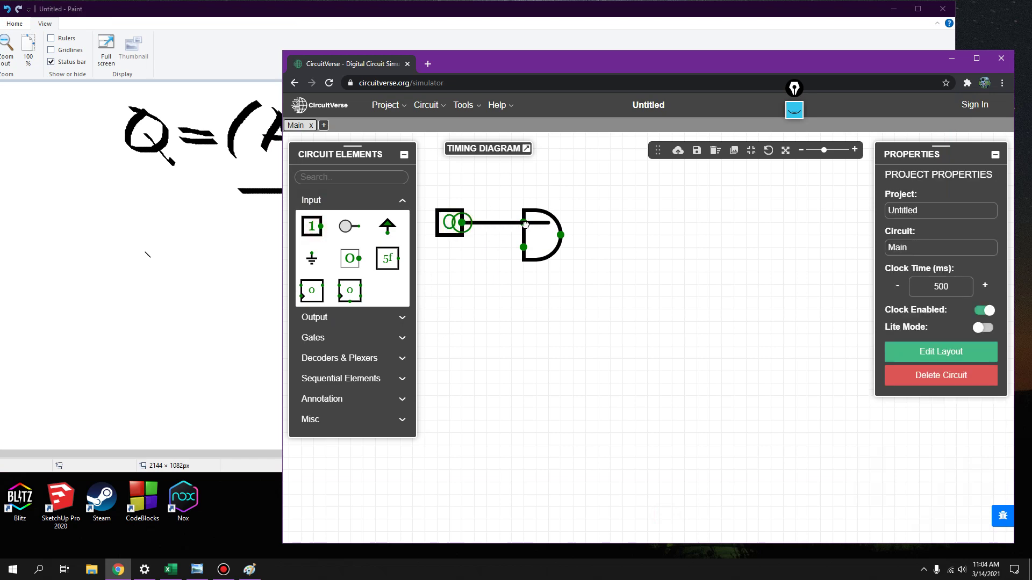
left_click(312, 227)
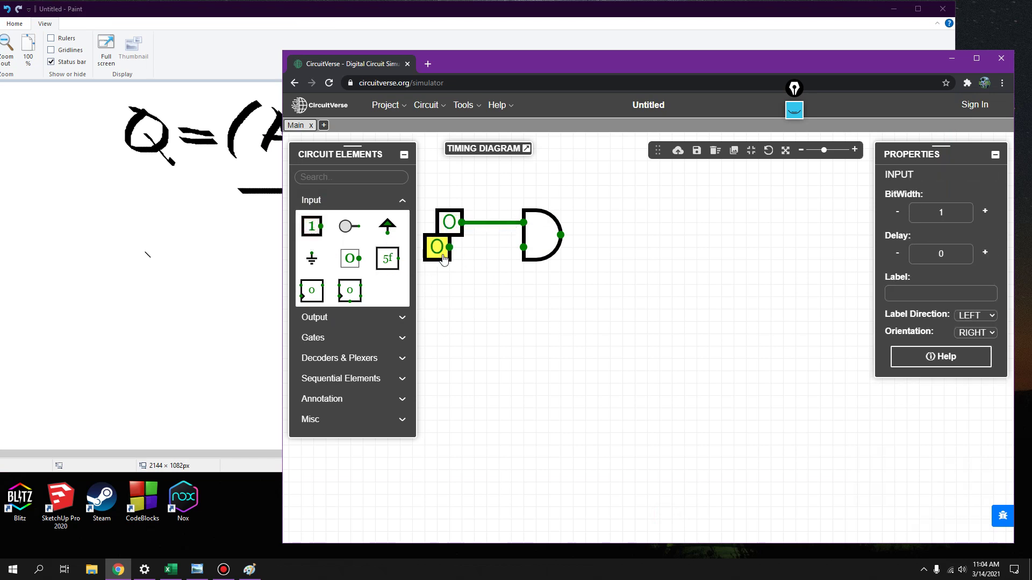
left_click(462, 252)
- Number the underlined terms in Paint, writing 1 under (AB) and 2 under the barred A
left_click(265, 287)
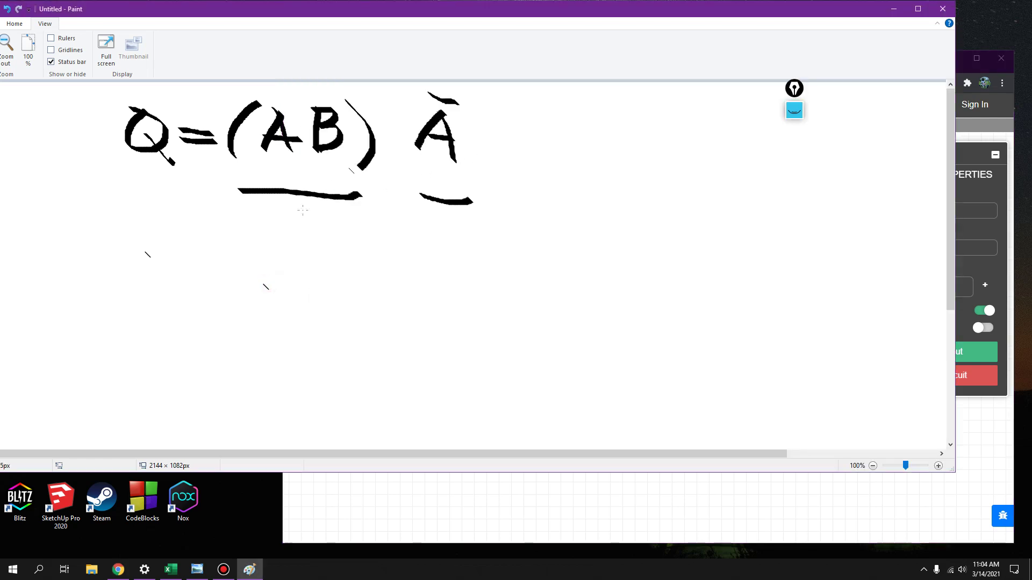
left_click_drag(299, 207, 303, 221)
left_click_drag(436, 216, 455, 231)
left_click(546, 491)
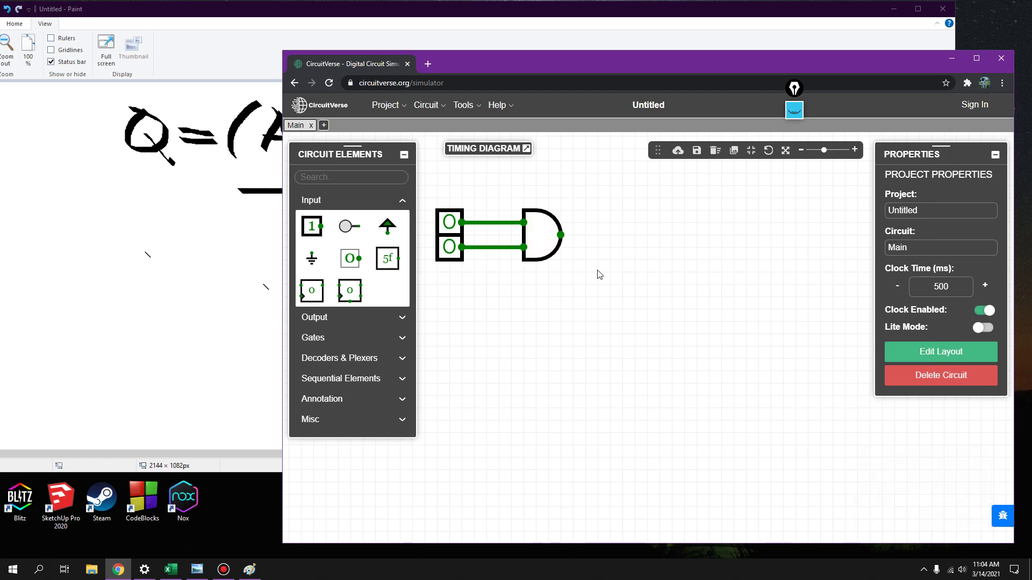
left_click(181, 215)
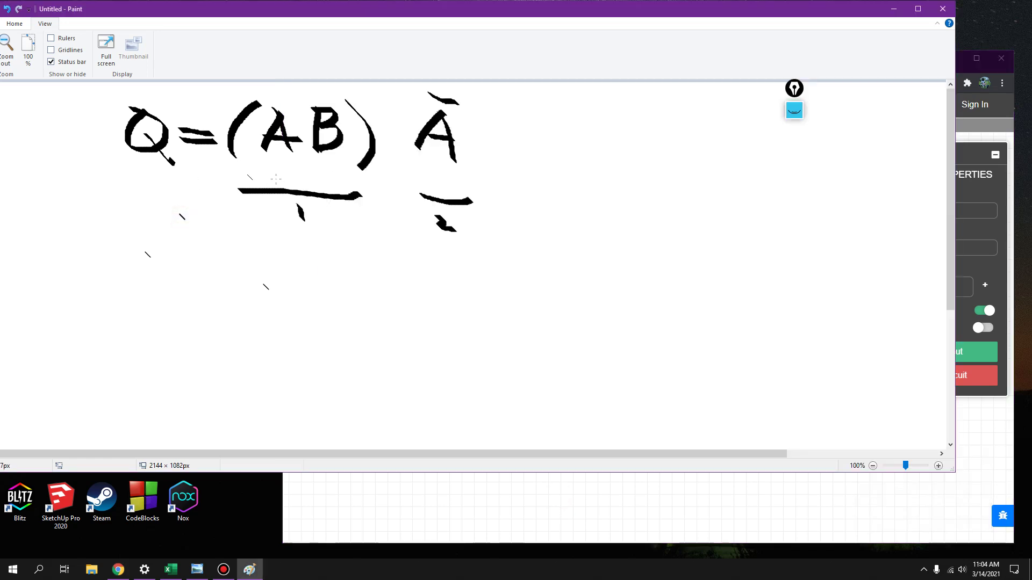
- In Paint, add a dot between A and B in the (AB) term and draw a separate plus sign beside the expression
left_click(489, 488)
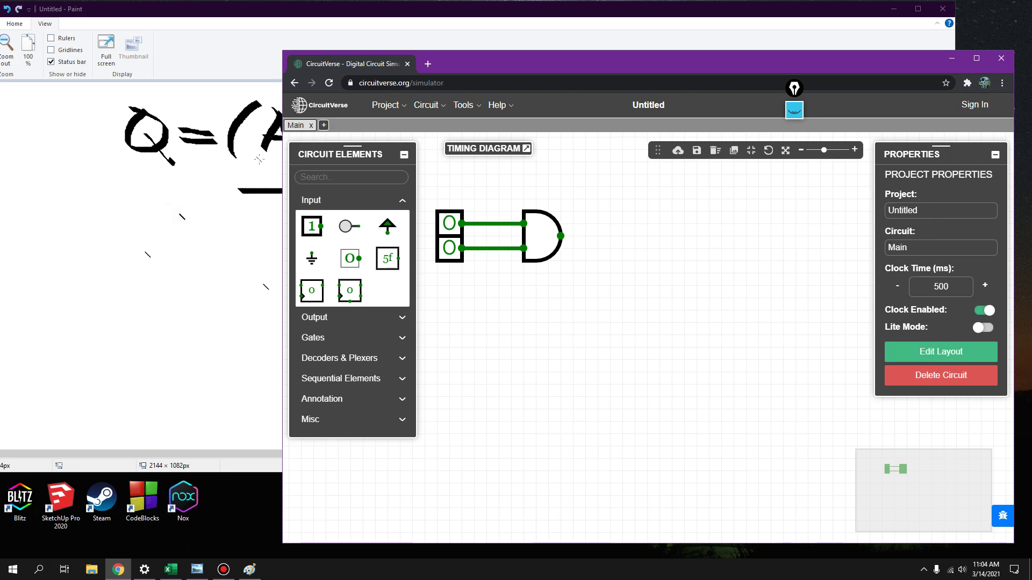
left_click(258, 160)
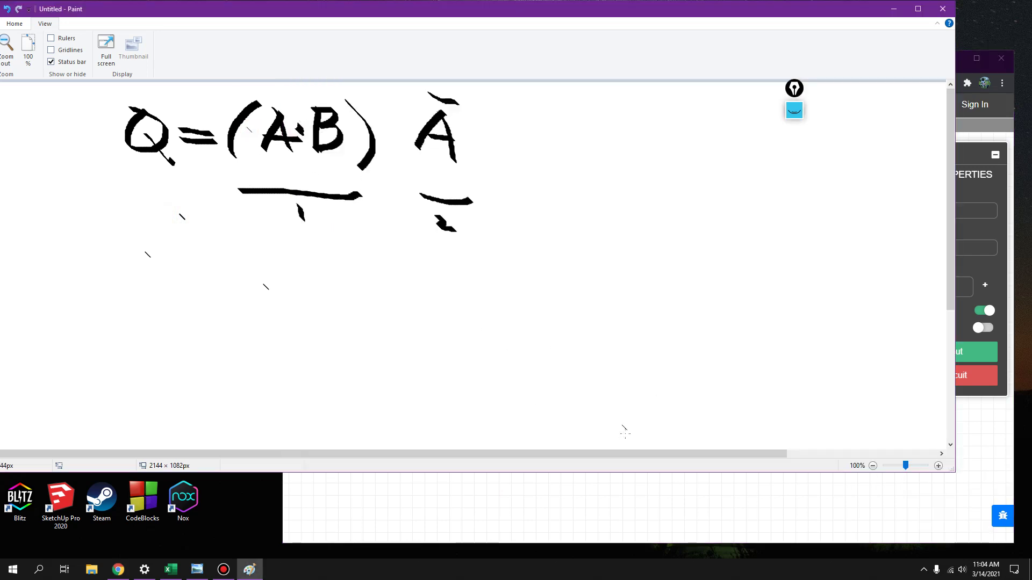
left_click(665, 534)
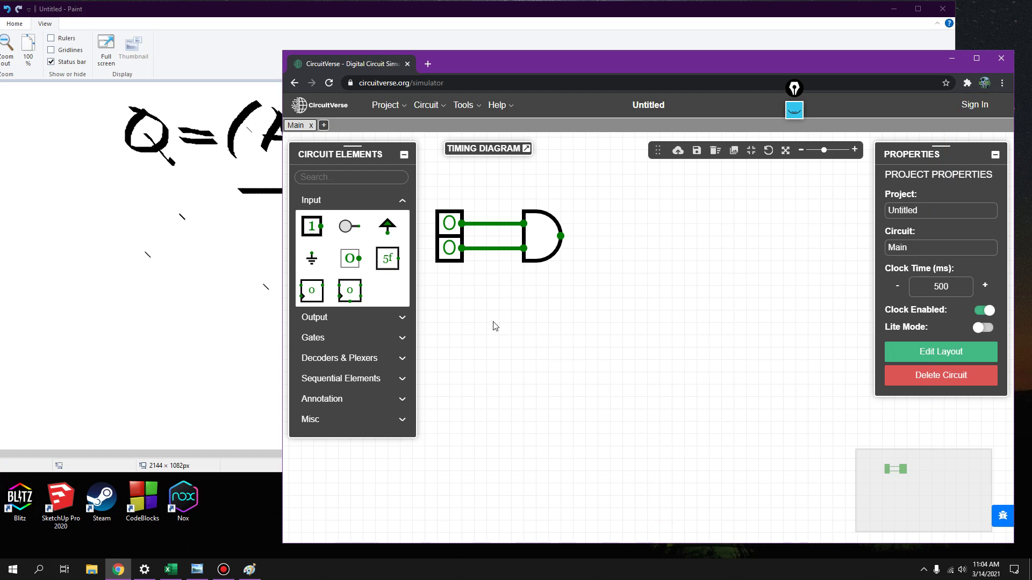
left_click(234, 280)
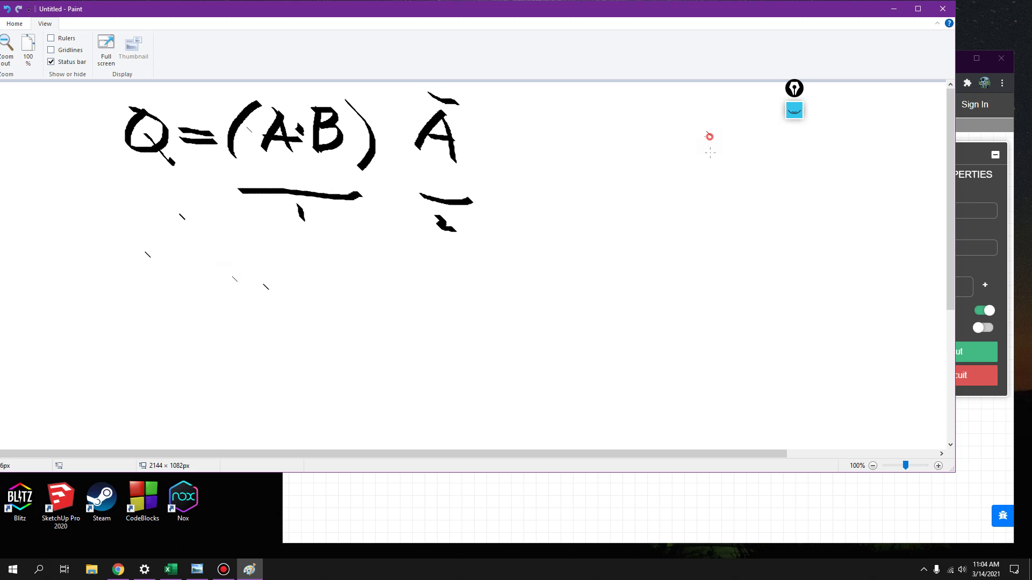
left_click_drag(709, 136, 720, 157)
- Place a second AND gate in the CircuitVerse circuit and wire the first AND gate's output to its upper input
key("alt+Tab")
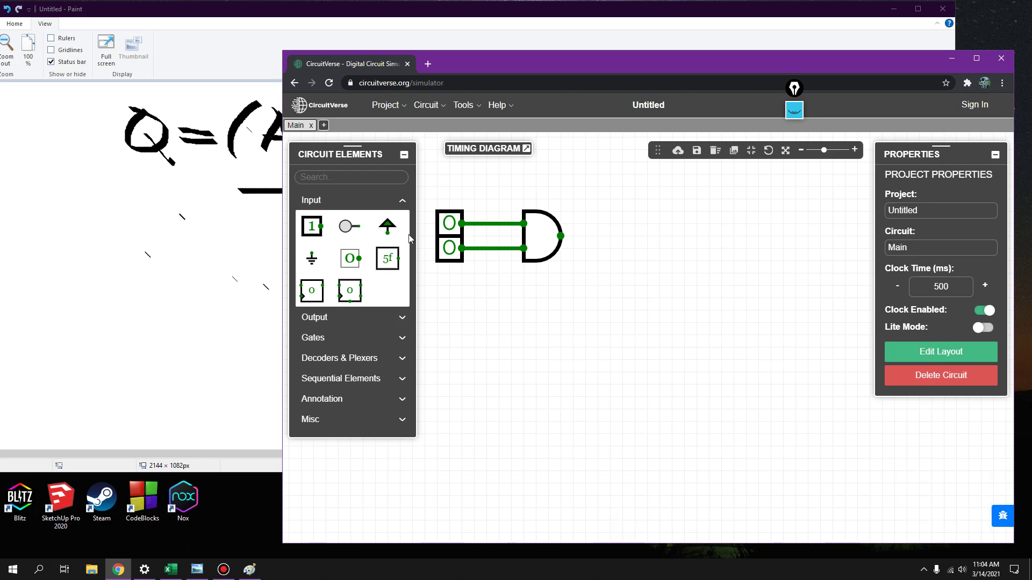
left_click(342, 318)
left_click(326, 337)
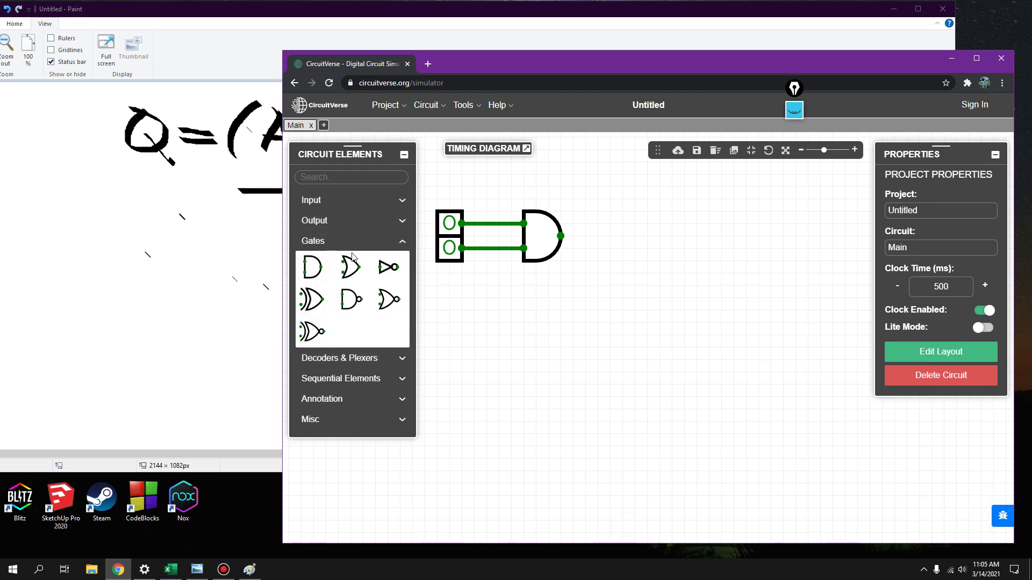
left_click(312, 266)
left_click(753, 374)
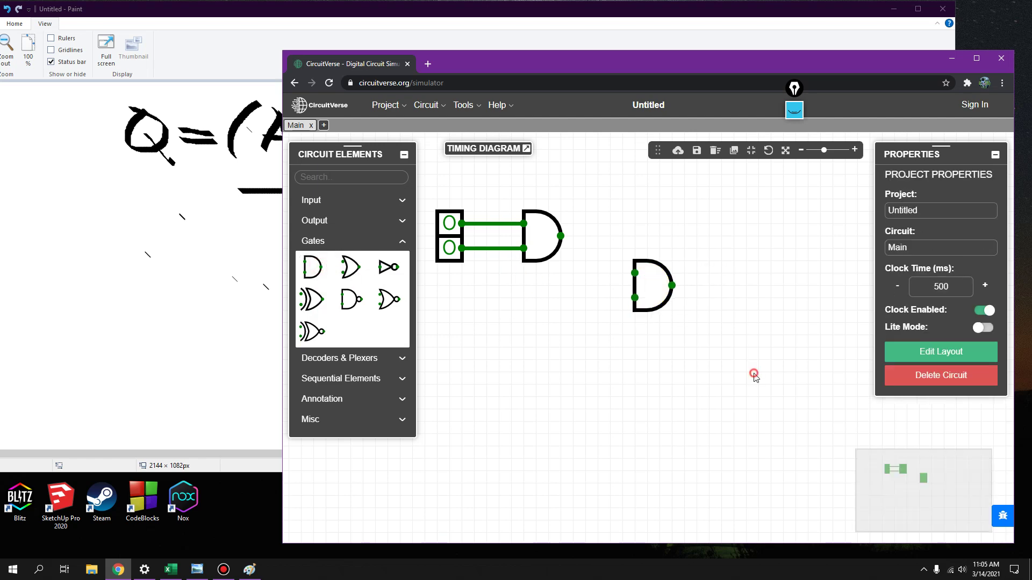
left_click(262, 130)
left_click(536, 501)
mouse_move(560, 236)
left_mouse_down()
mouse_move(612, 250)
mouse_move(633, 275)
mouse_move(597, 273)
mouse_move(633, 274)
left_mouse_up()
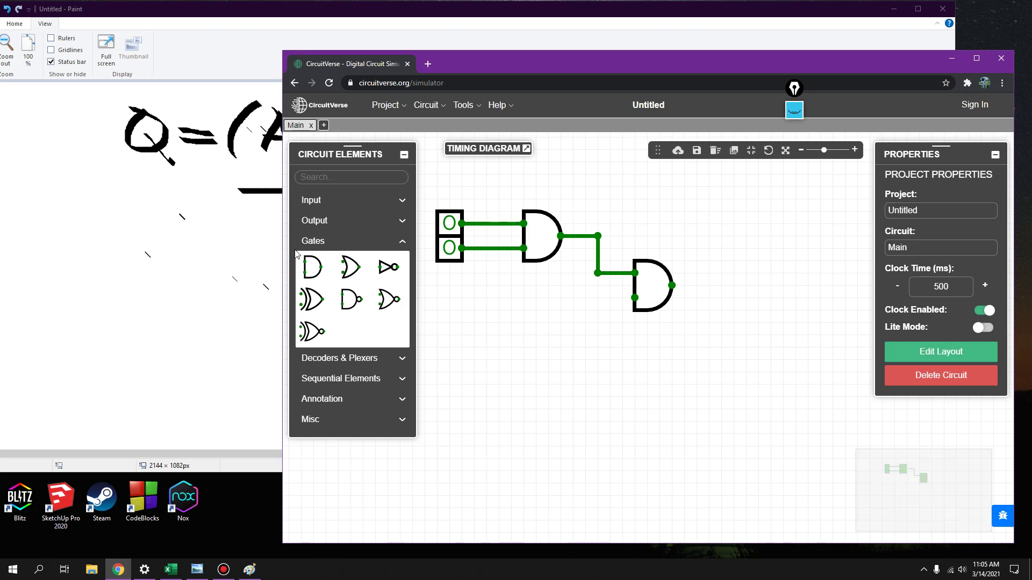
- Underline the barred A once more in Paint, and place a third input below the existing two in CircuitVerse
left_click(248, 302)
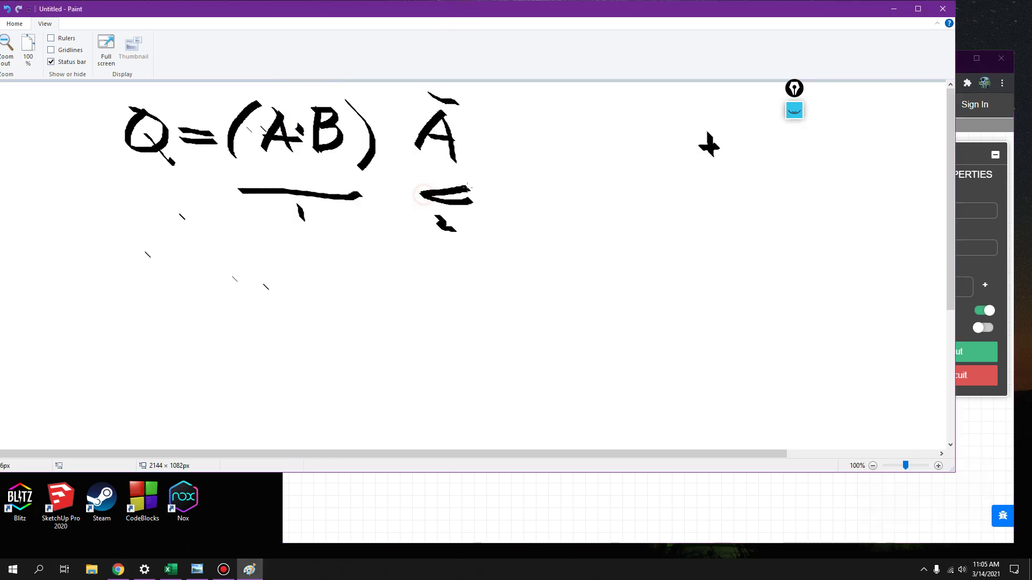
left_click(551, 497)
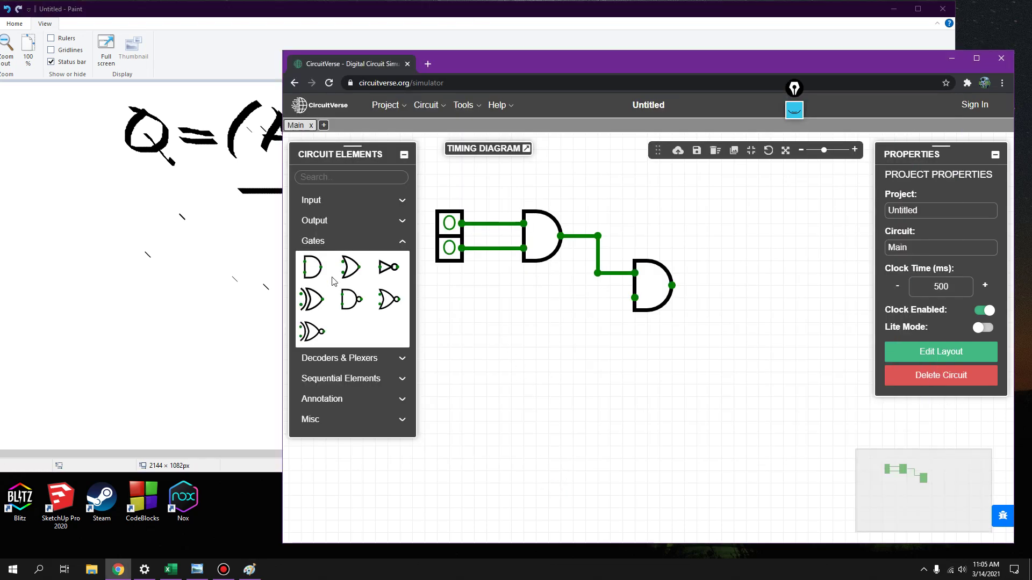
left_click(321, 201)
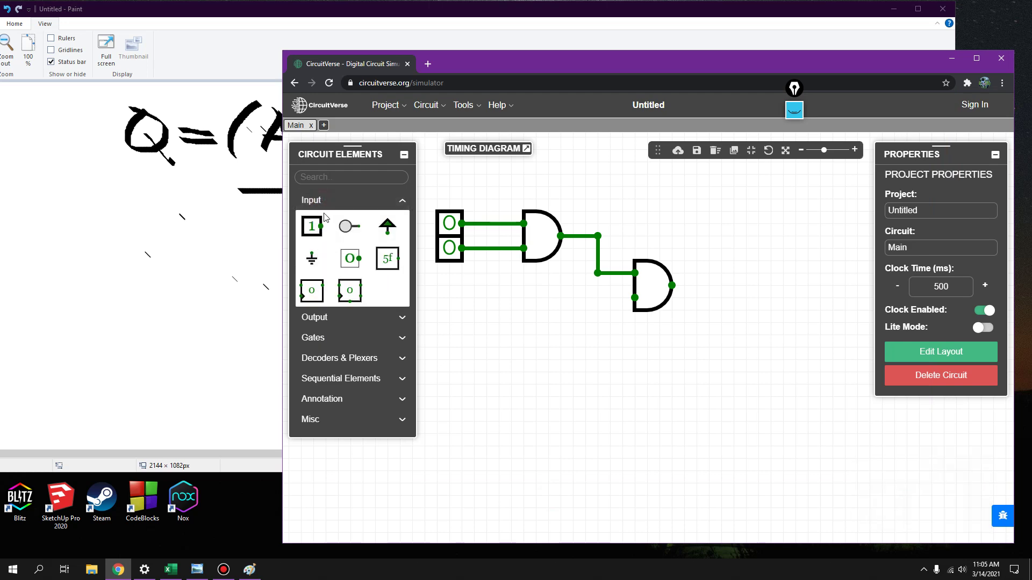
left_click_drag(312, 227, 453, 301)
left_click(338, 317)
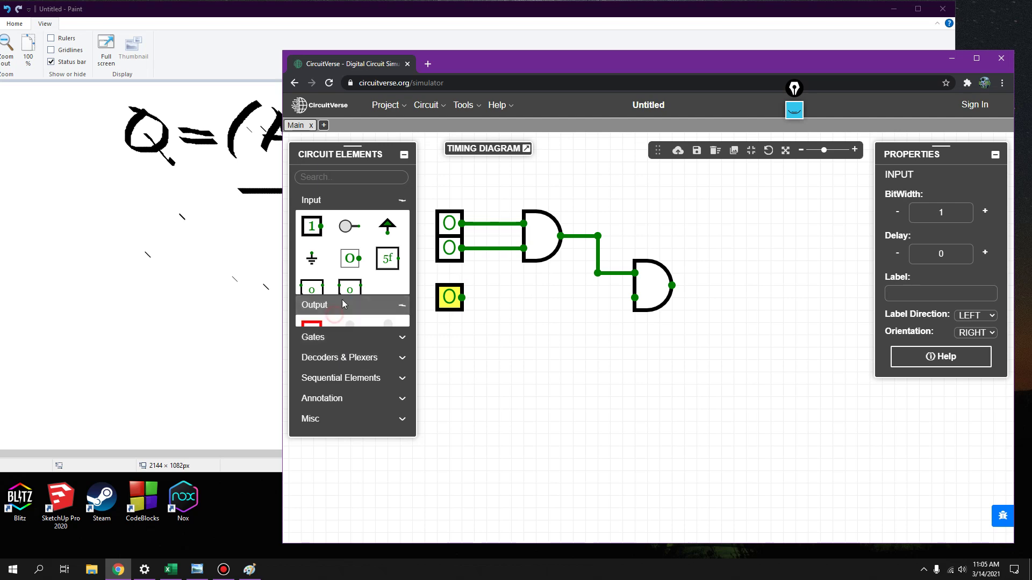
left_click(332, 201)
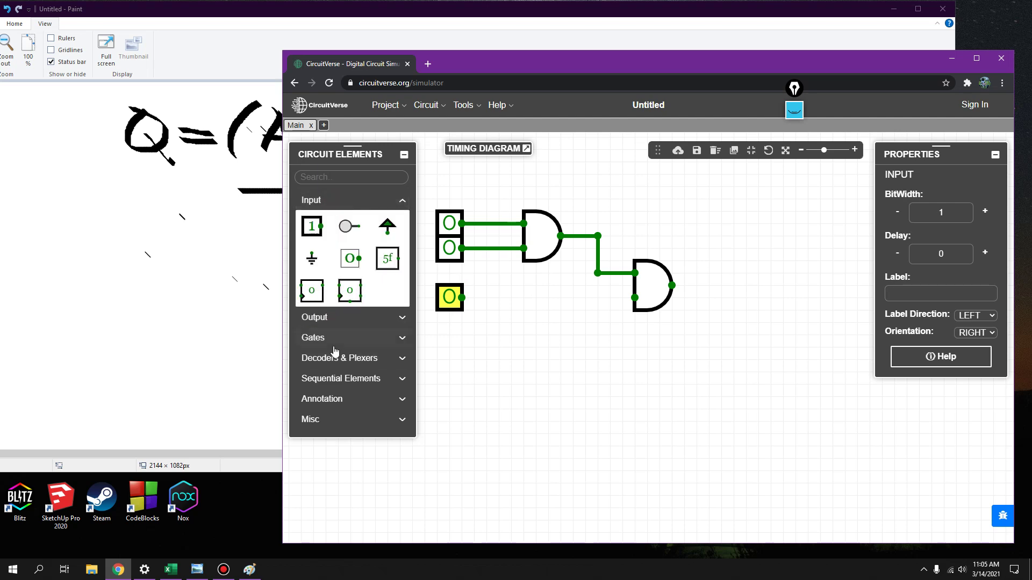
- Place a NOT gate beside the third input and wire that input through it to the second AND gate's lower input
left_click(334, 338)
left_click_drag(384, 271, 534, 297)
left_click(522, 338)
left_click_drag(462, 298, 635, 297)
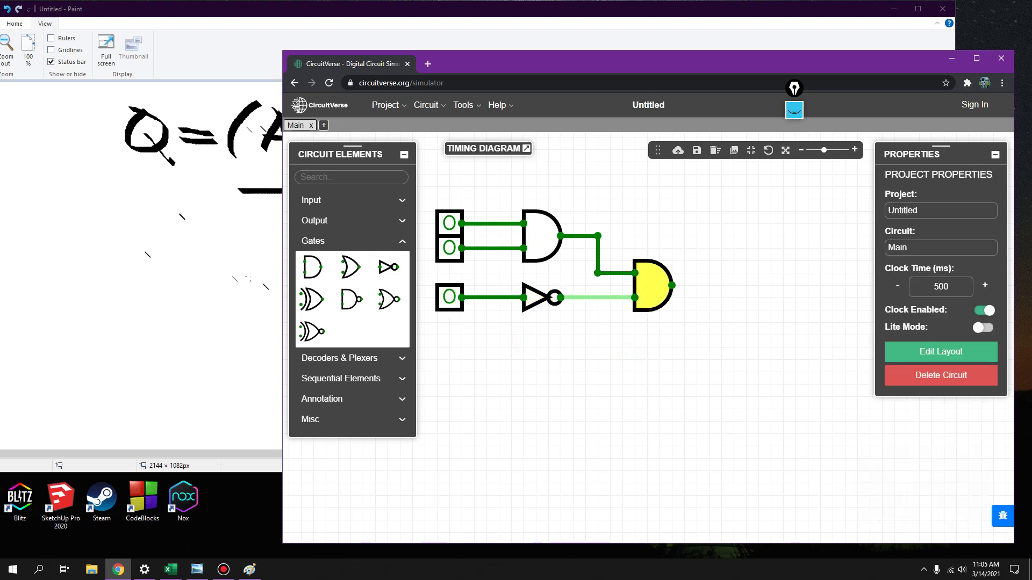
- Label the first AND gate's upper input A
left_click(214, 284)
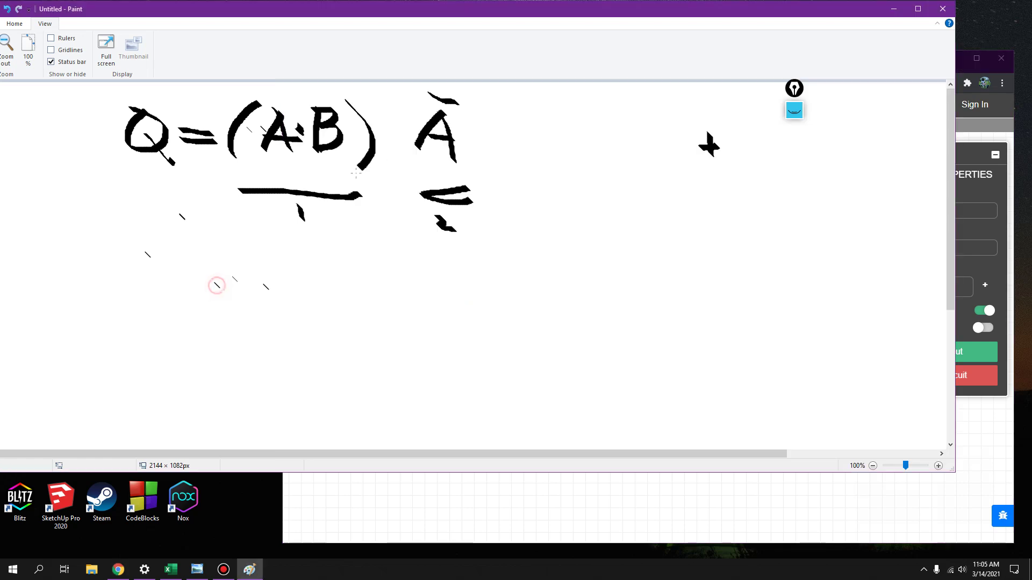
left_click(644, 485)
left_click(454, 224)
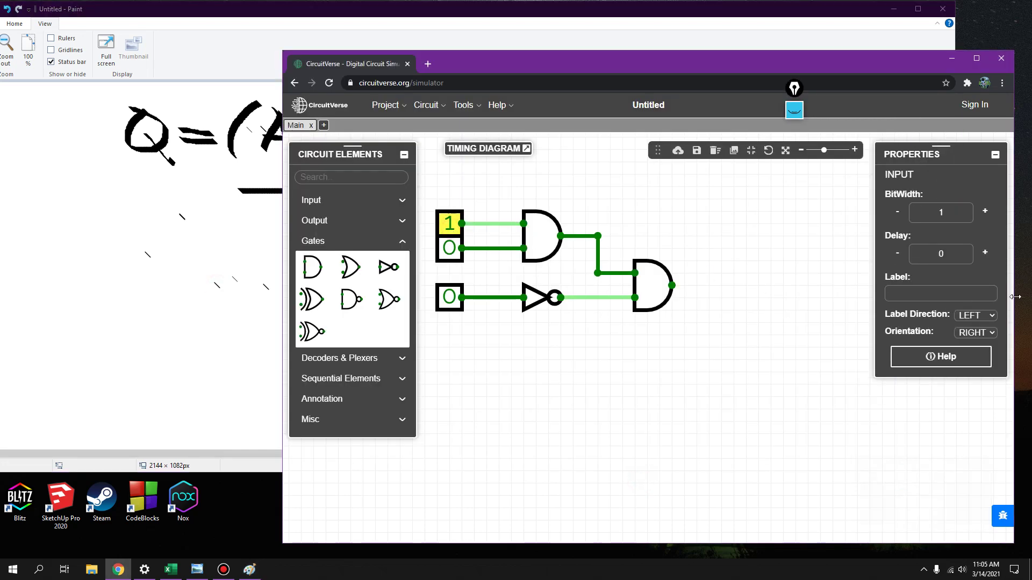
left_click(913, 294)
type("A")
- Label the first AND gate's lower input B and the NOT gate's input A
left_click(449, 248)
left_click(902, 295)
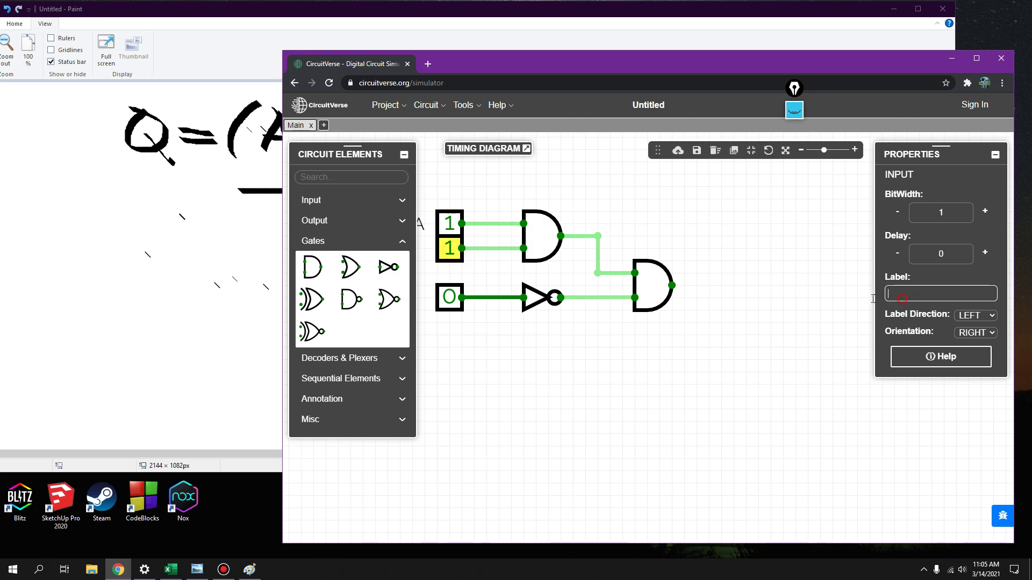
type("N")
left_click(449, 297)
left_click(914, 293)
type("A")
left_click(444, 250)
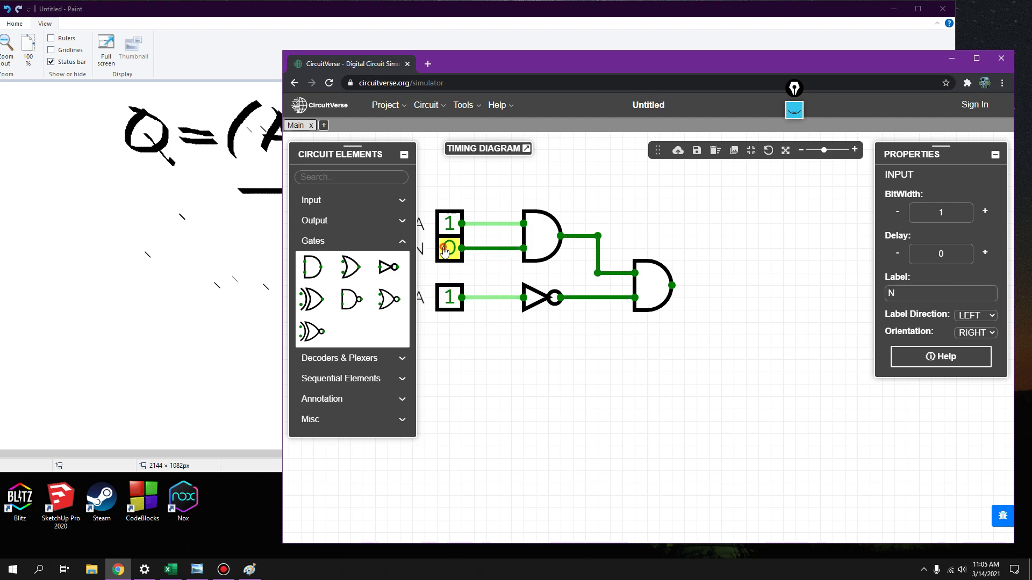
left_click(879, 295)
key("BackSpace")
type("B")
left_click(716, 393)
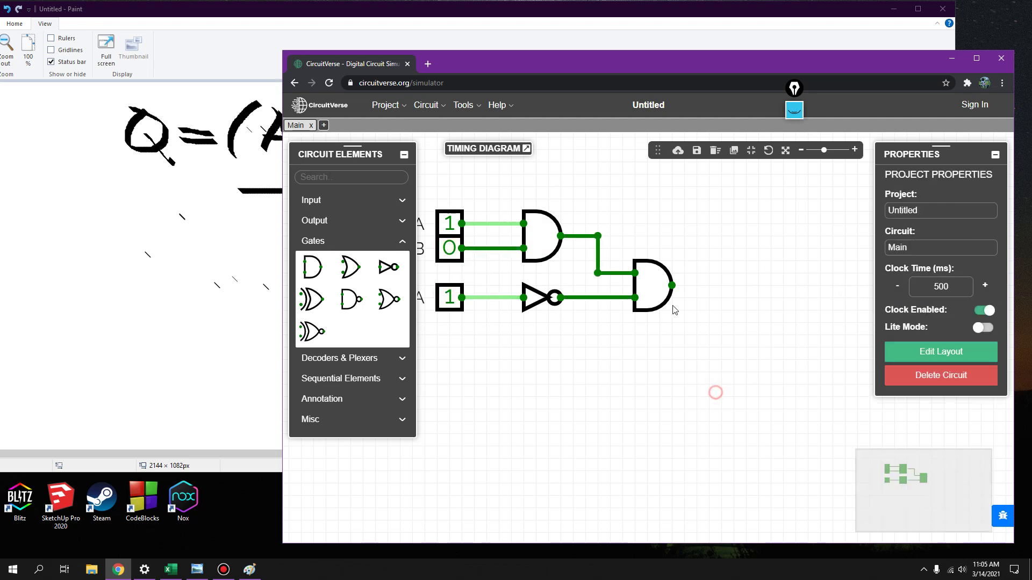
- Extend a wire from the second AND gate's output, attach an output element to it and label it Q
left_click_drag(675, 310, 730, 285)
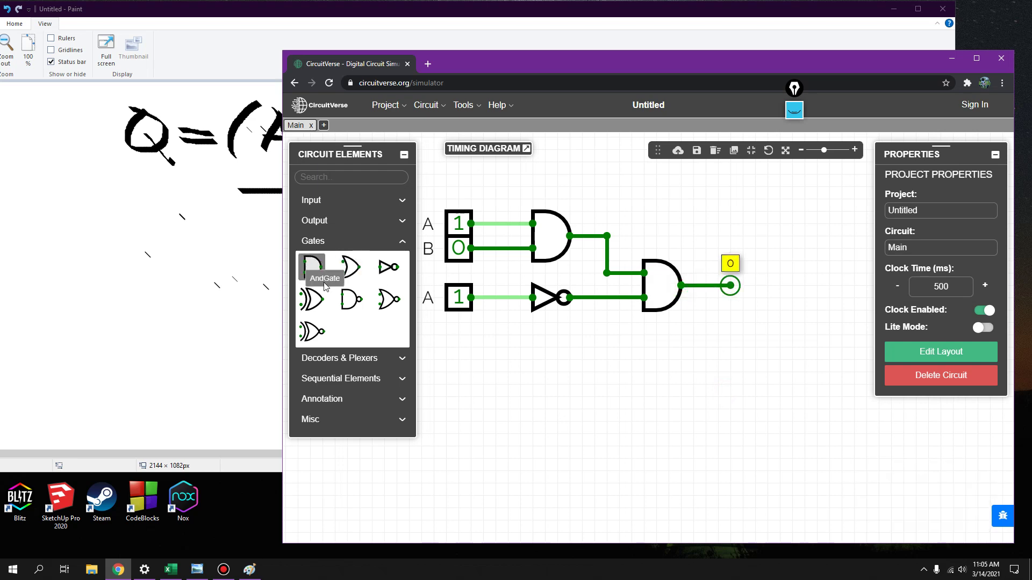
left_click(314, 220)
left_click_drag(312, 246, 739, 291)
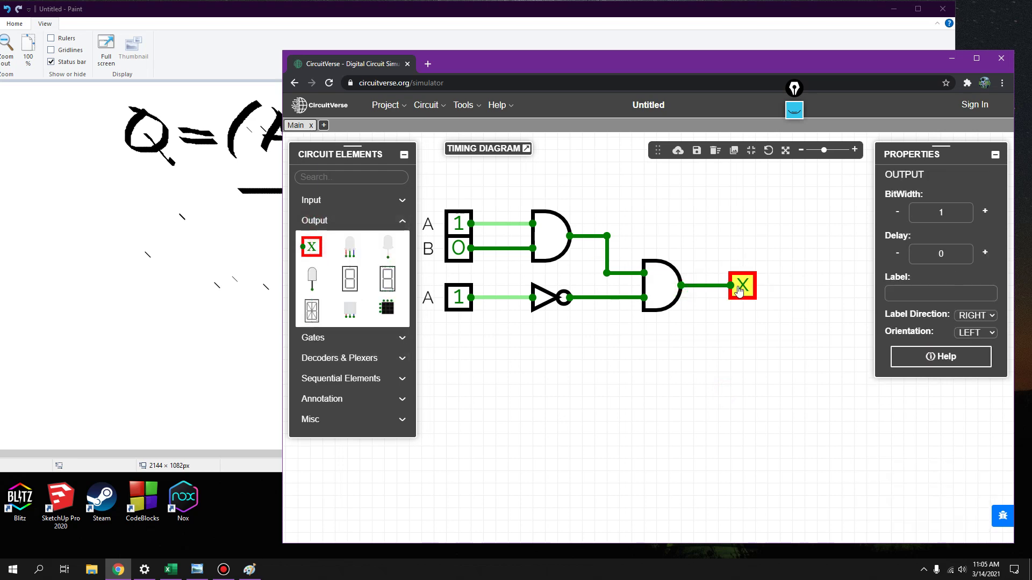
left_click(751, 343)
left_click(742, 286)
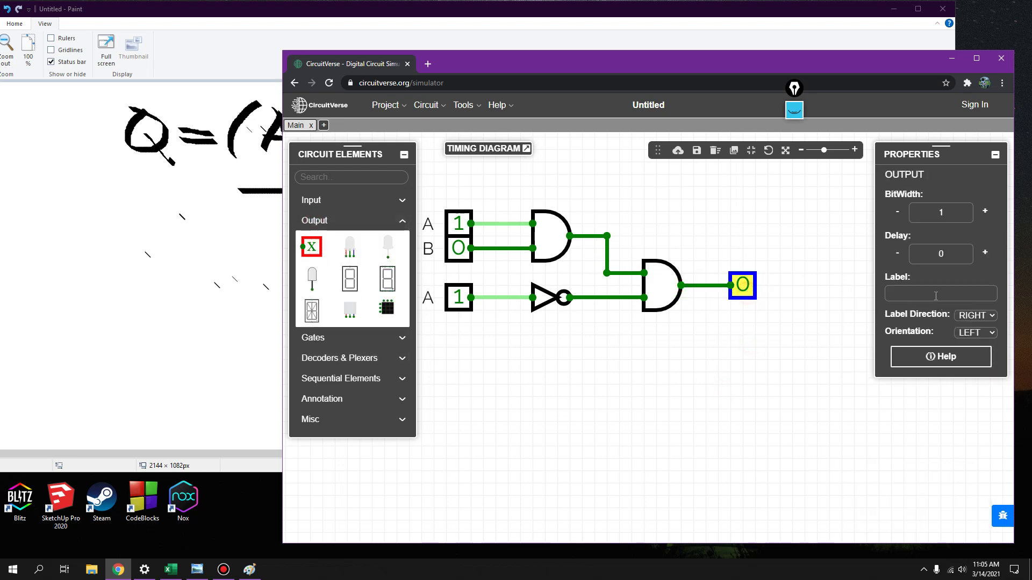
left_click(935, 294)
type("Q")
left_click(839, 381)
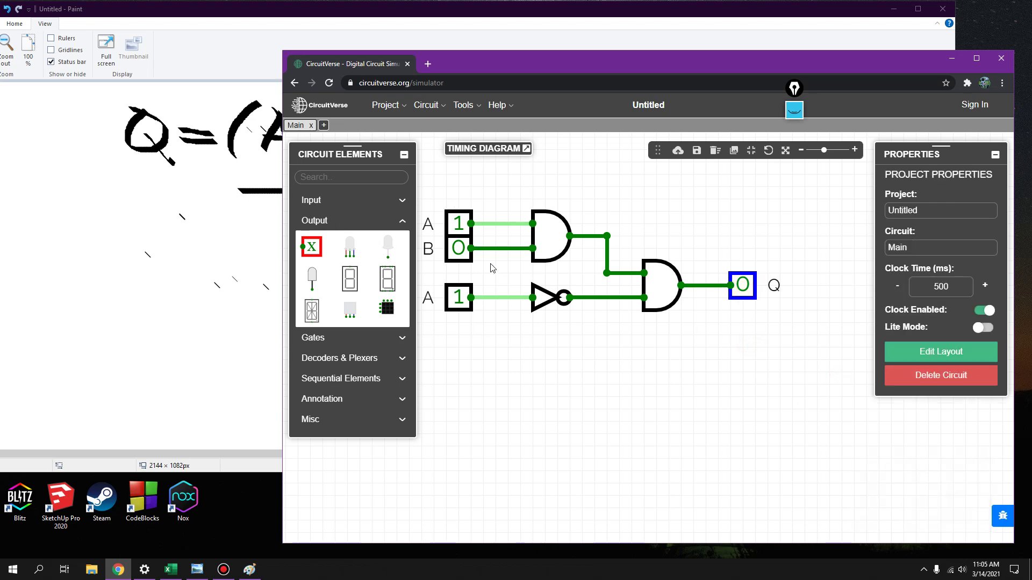
- Switch to the Excel truth table and enter AB as the header in cell C1
left_click(171, 569)
left_click(694, 411)
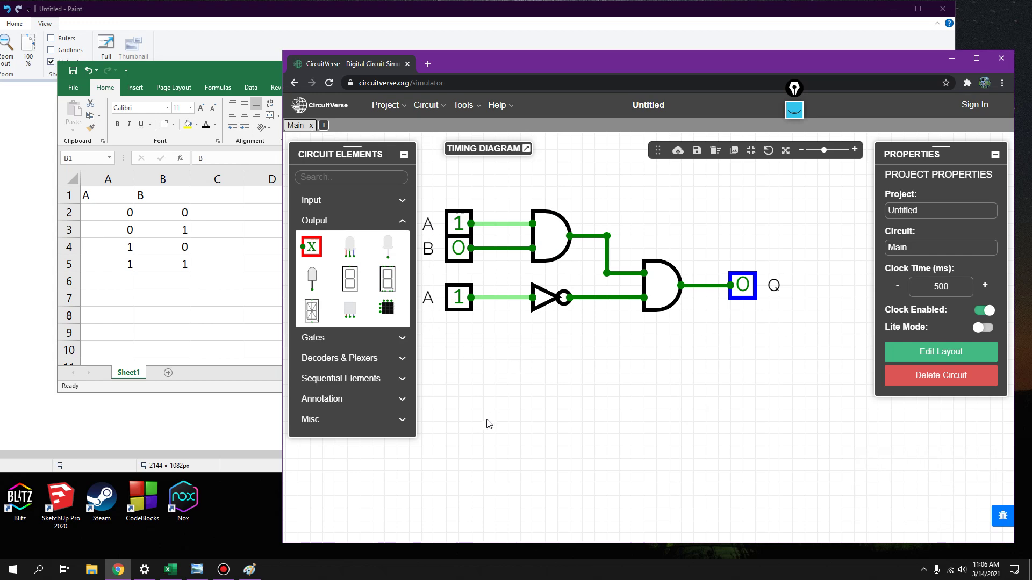
left_click(209, 304)
left_click(218, 196)
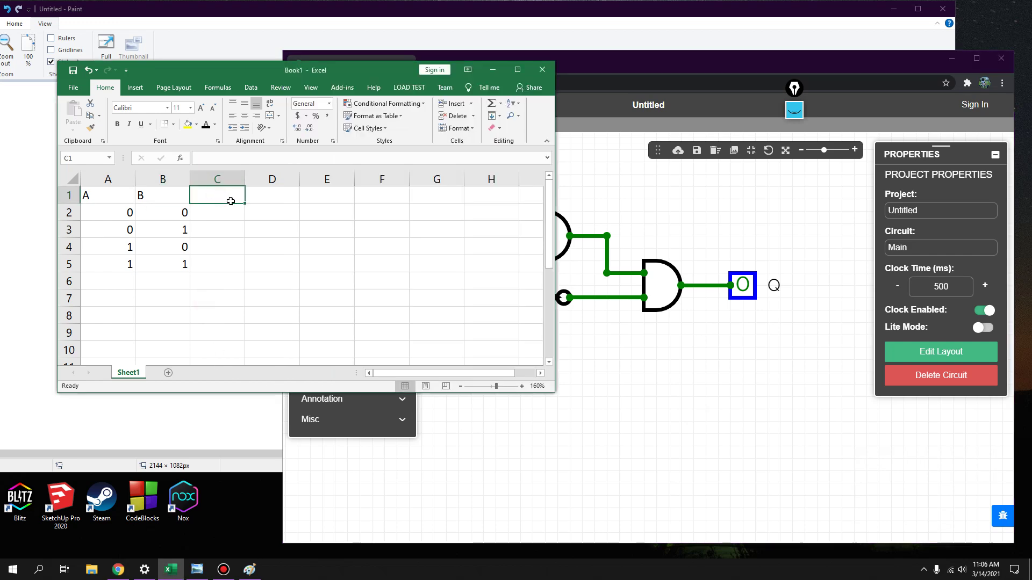
left_click_drag(222, 211, 222, 264)
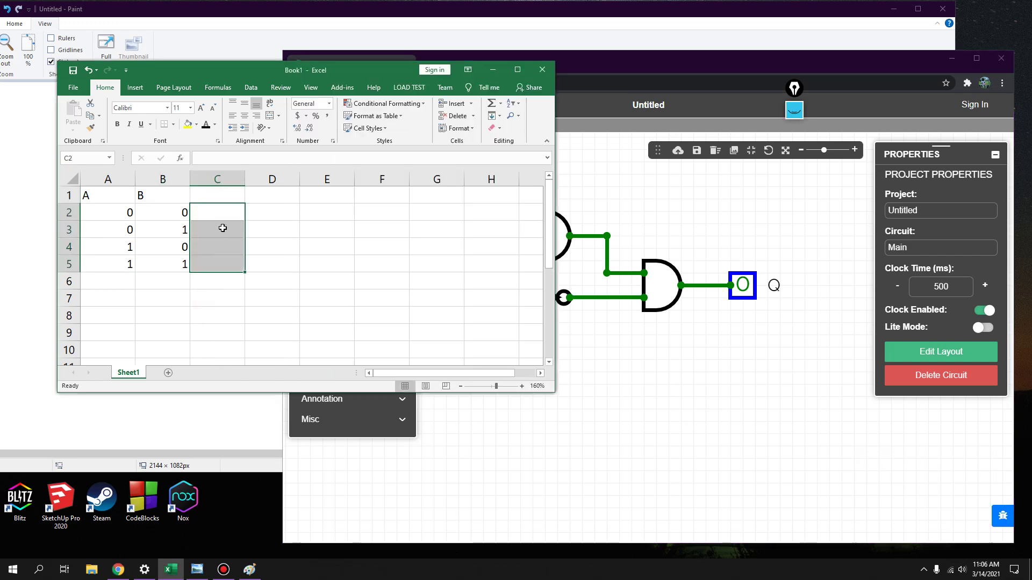
left_click(682, 429)
left_click_drag(585, 387, 640, 382)
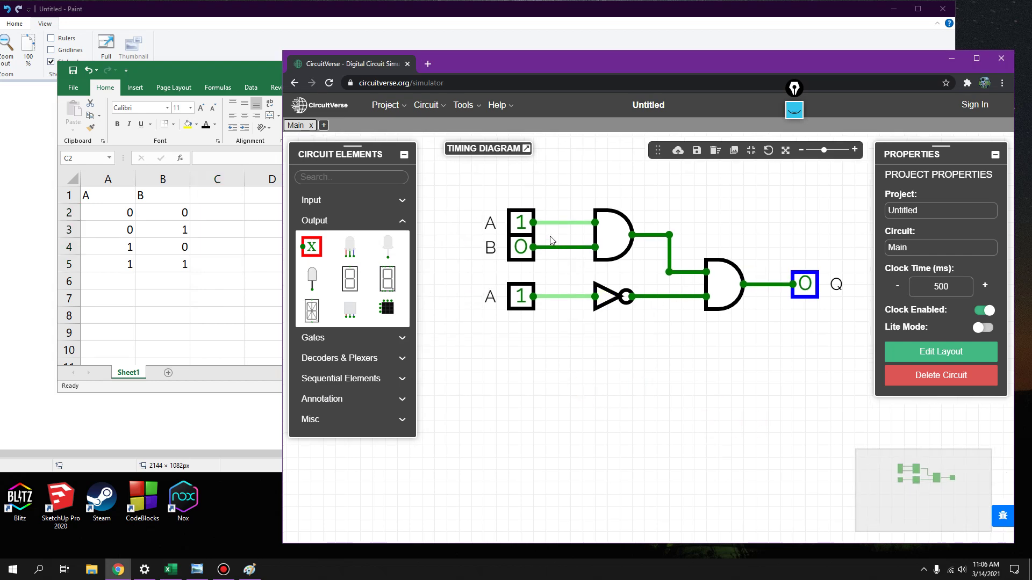
left_click(219, 200)
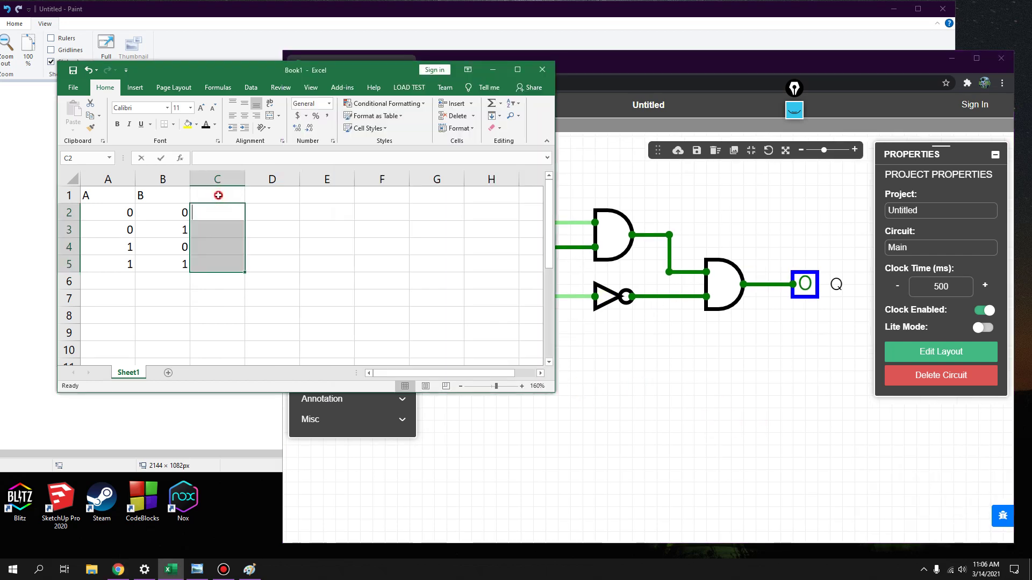
left_click(227, 190)
type("AB")
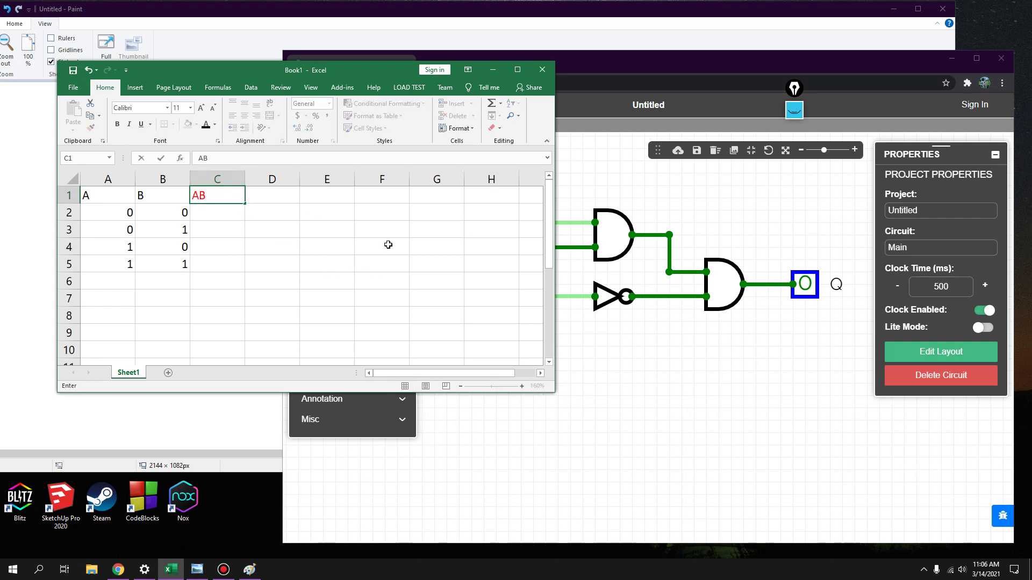
- Underline the (AB) term again in Paint
left_click(665, 414)
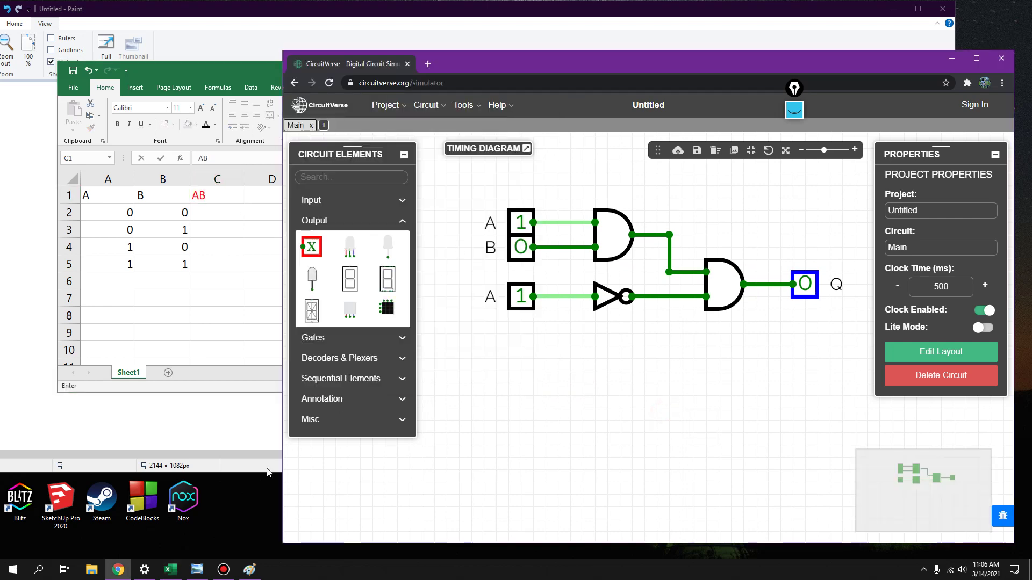
left_click(246, 424)
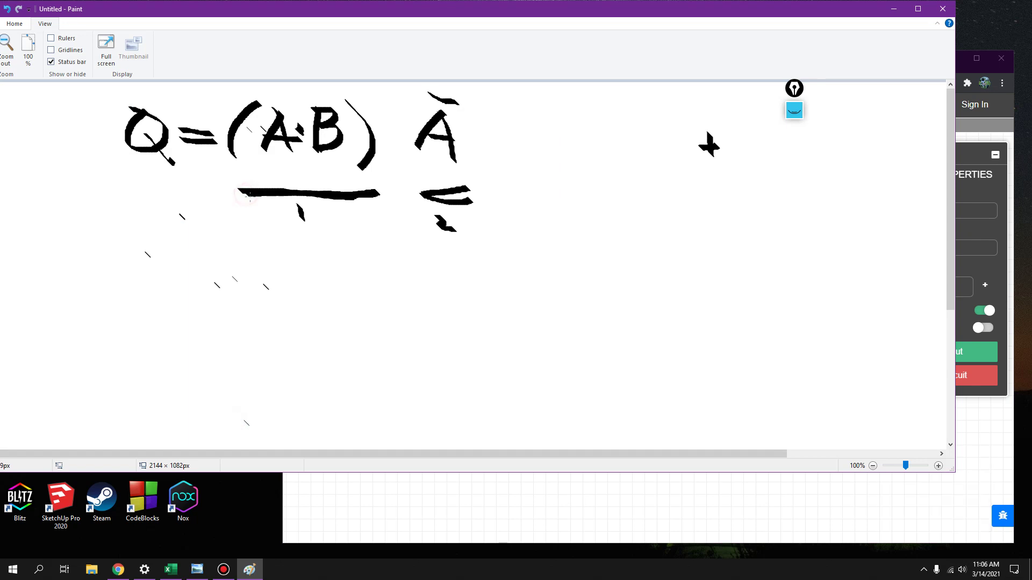
left_click(531, 506)
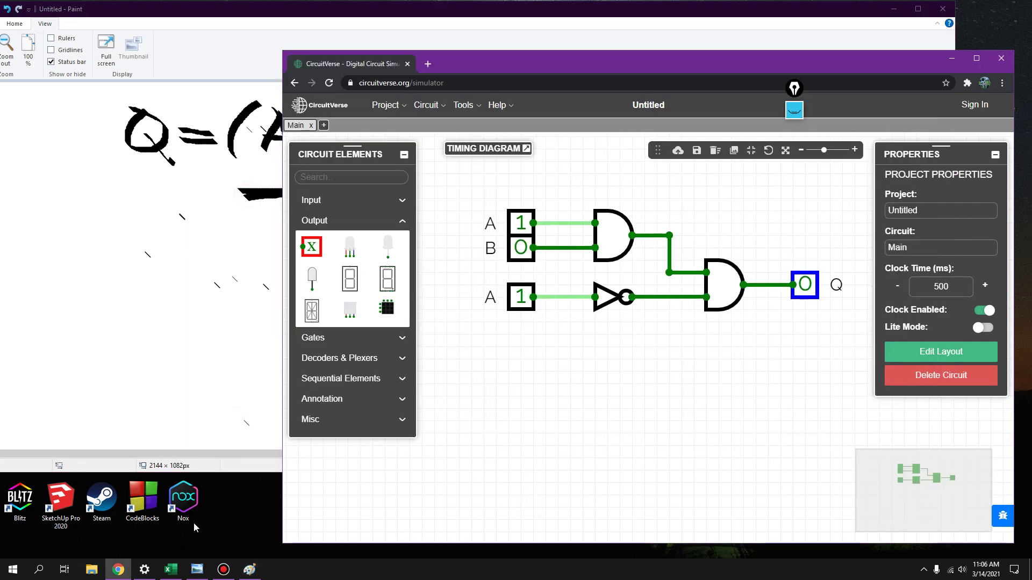
- Fill the AB column in Excel, entering 0, 0, 0 and 1 in cells C2 to C5
left_click(171, 570)
left_click(203, 215)
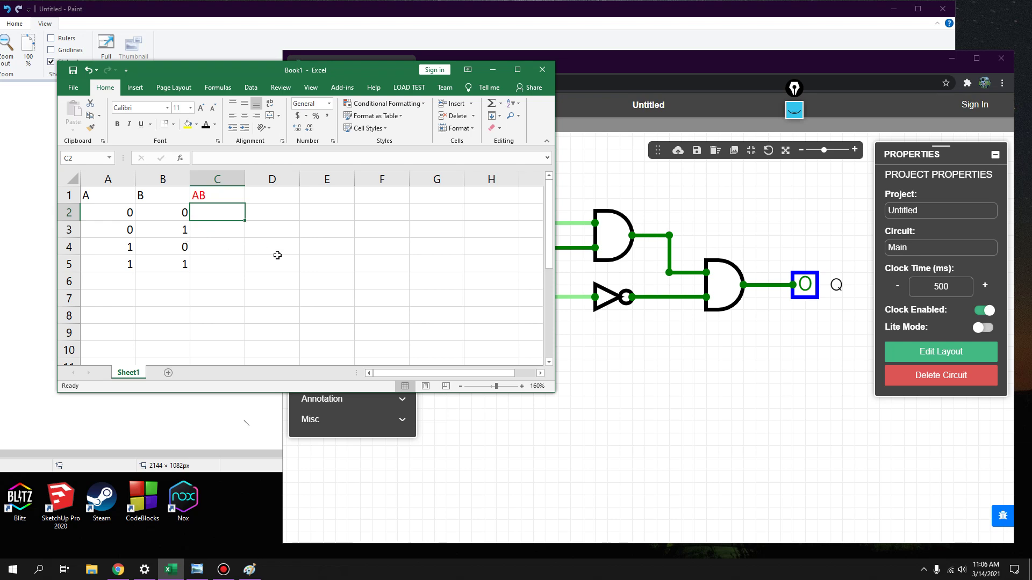
type("0")
left_click(214, 227)
type("0")
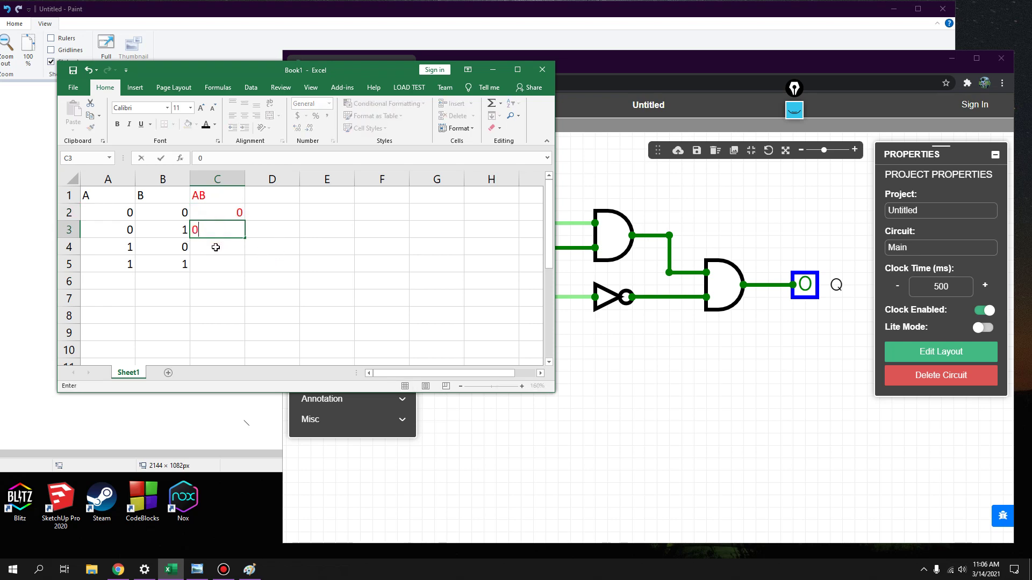
left_click(213, 248)
type("0")
left_click(211, 271)
type("1")
left_click(324, 313)
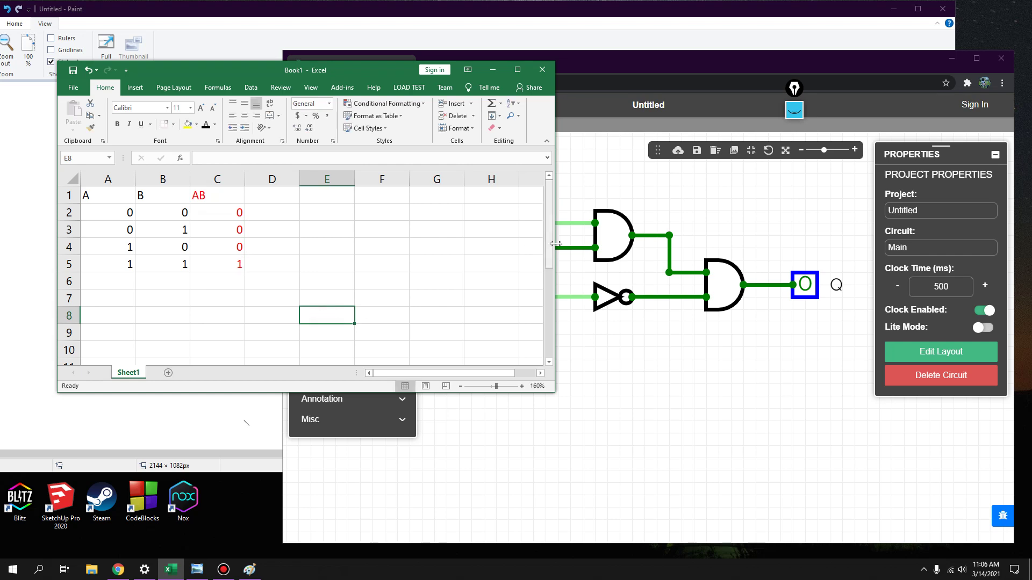
- Enter A' as the header in cell D1 of the Excel truth table
left_click(588, 369)
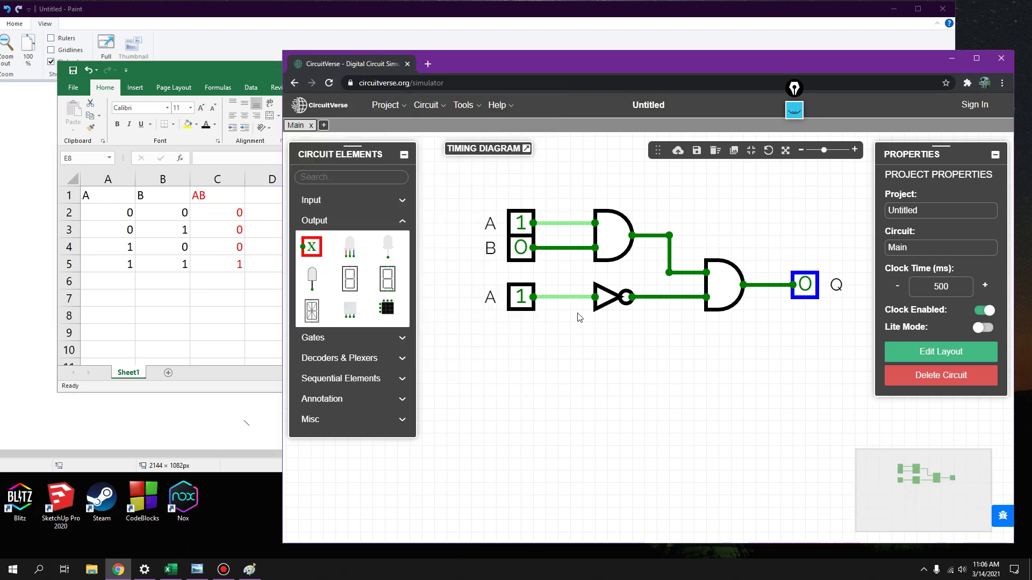
left_click(263, 195)
type("A")
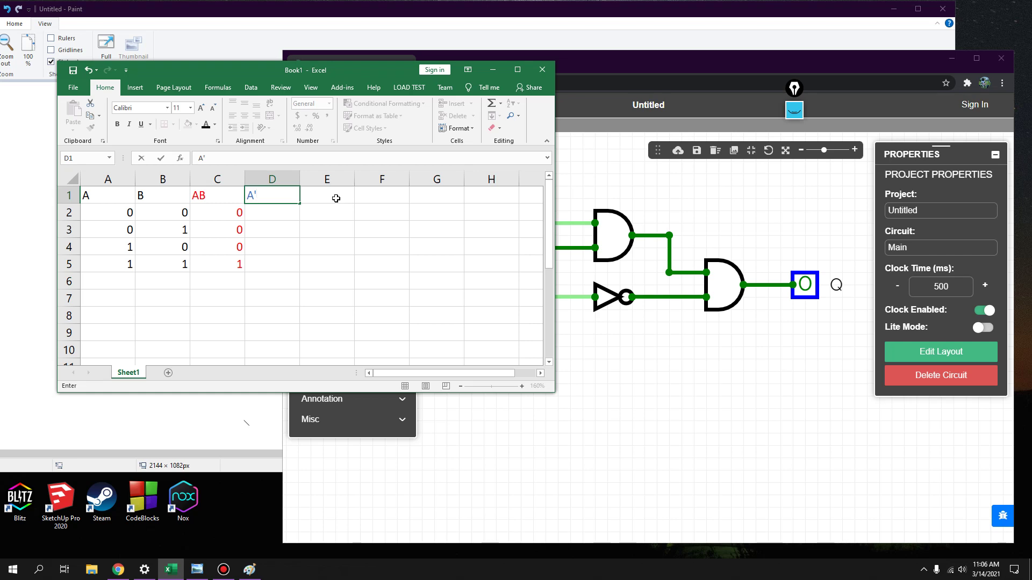
left_click(335, 226)
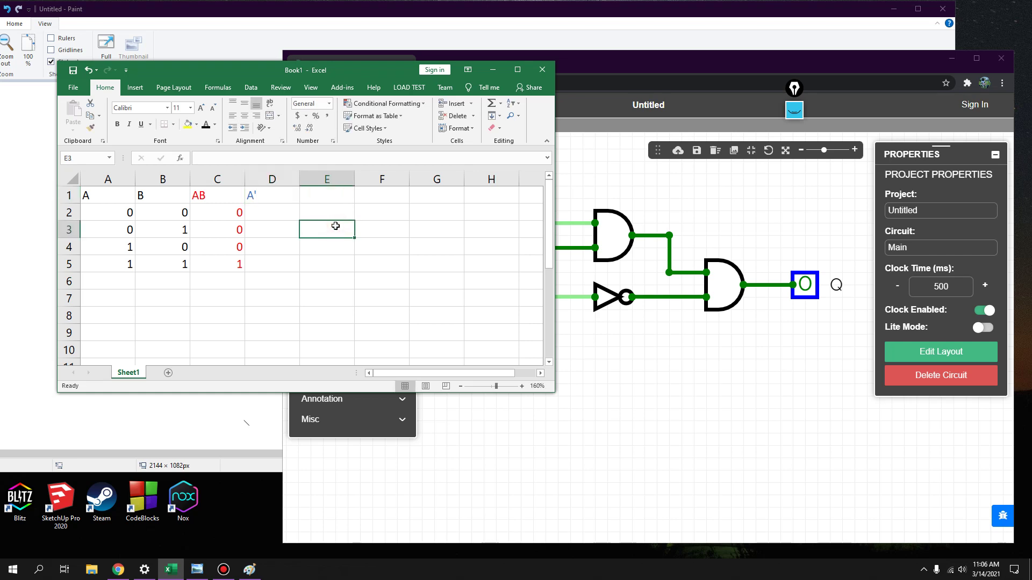
- Fill the A' column with the inverse of column A, entering 1, 1, 0 and 0 in cells D2 to D5
left_click(274, 210)
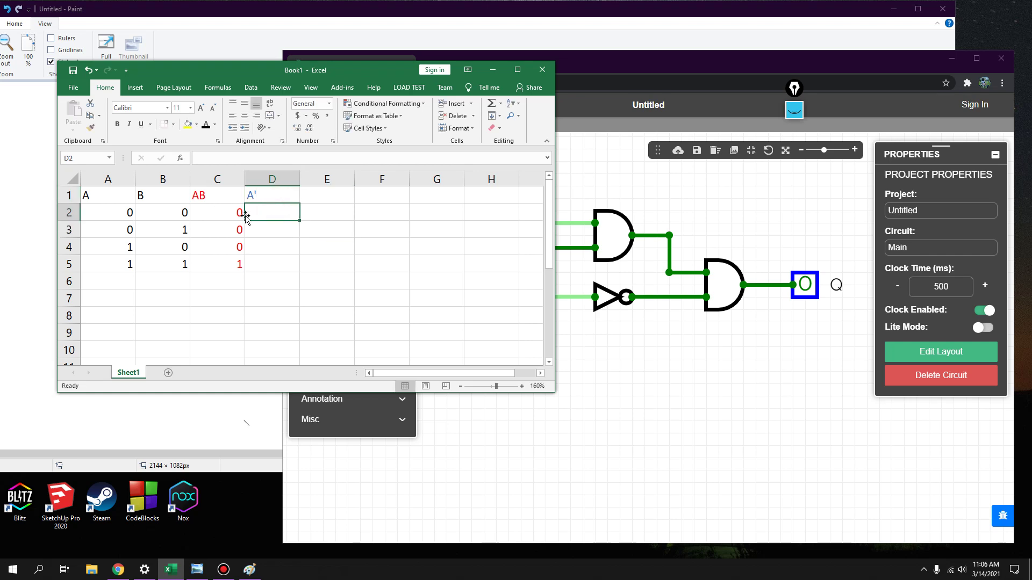
left_click(120, 230)
left_click(264, 212)
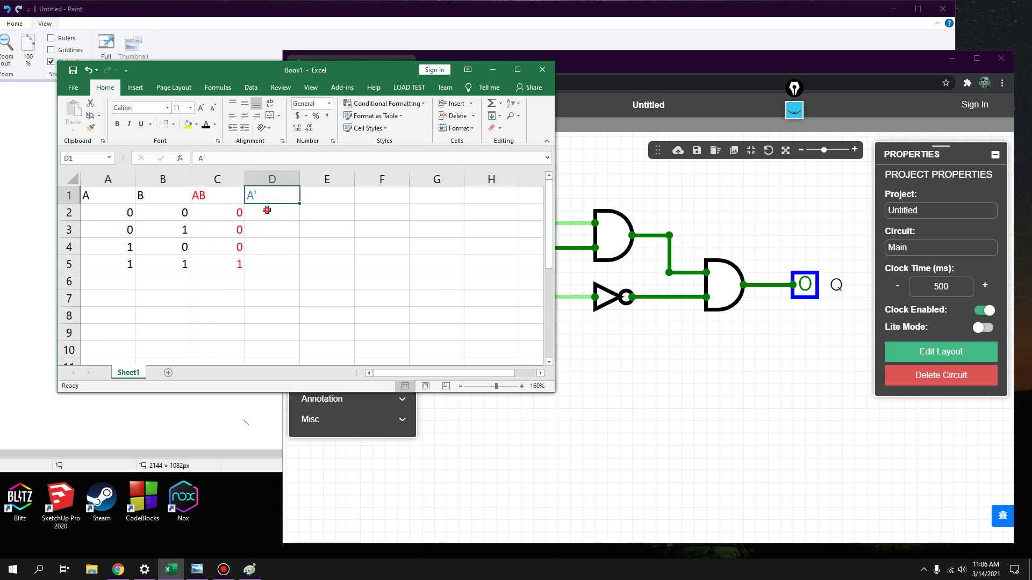
type("1")
left_click(270, 231)
type("1")
left_click(264, 248)
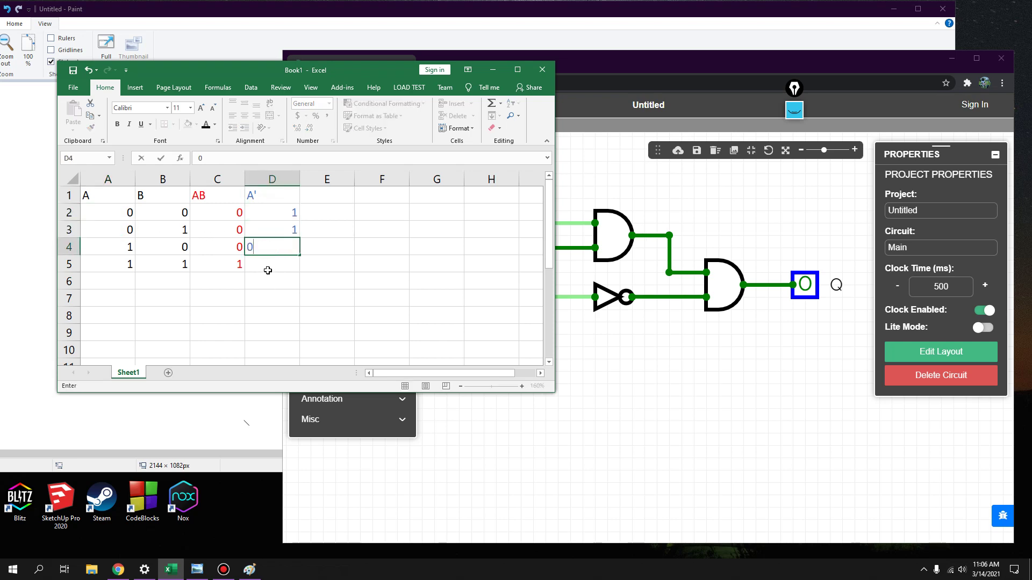
type("0")
left_click(268, 266)
type("0")
left_click(327, 332)
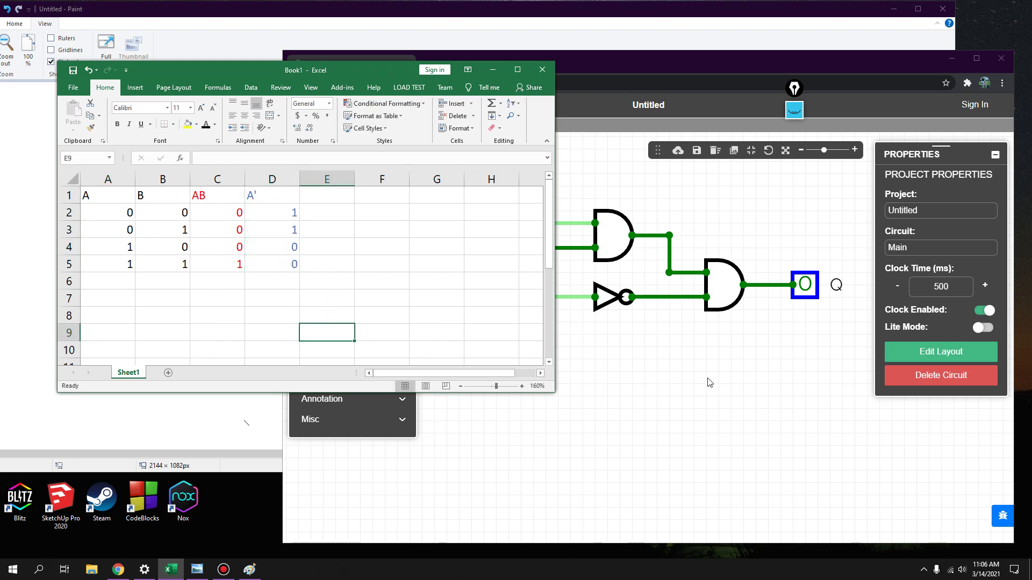
- Compare the AB and A' columns with the second AND gate's two inputs in CircuitVerse and the formula in Paint
left_click(710, 383)
left_click_drag(742, 356, 723, 352)
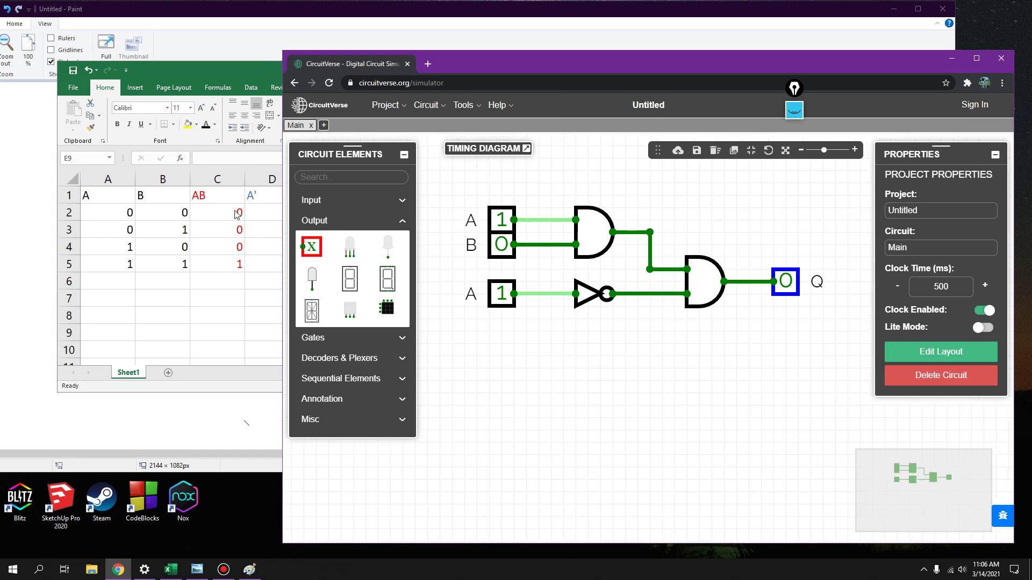
left_click(237, 215)
left_click_drag(226, 214, 228, 265)
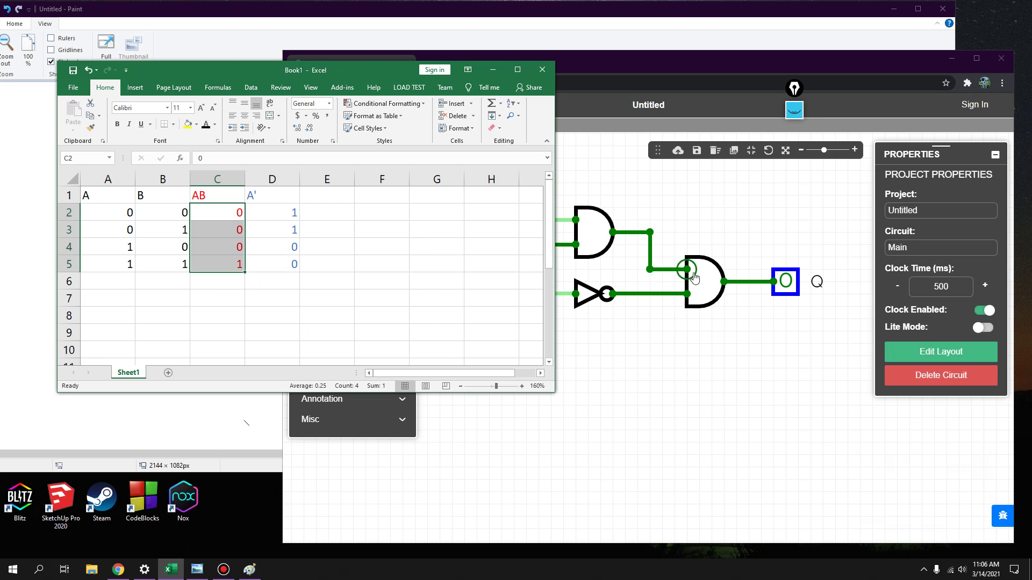
left_click_drag(294, 214, 313, 266)
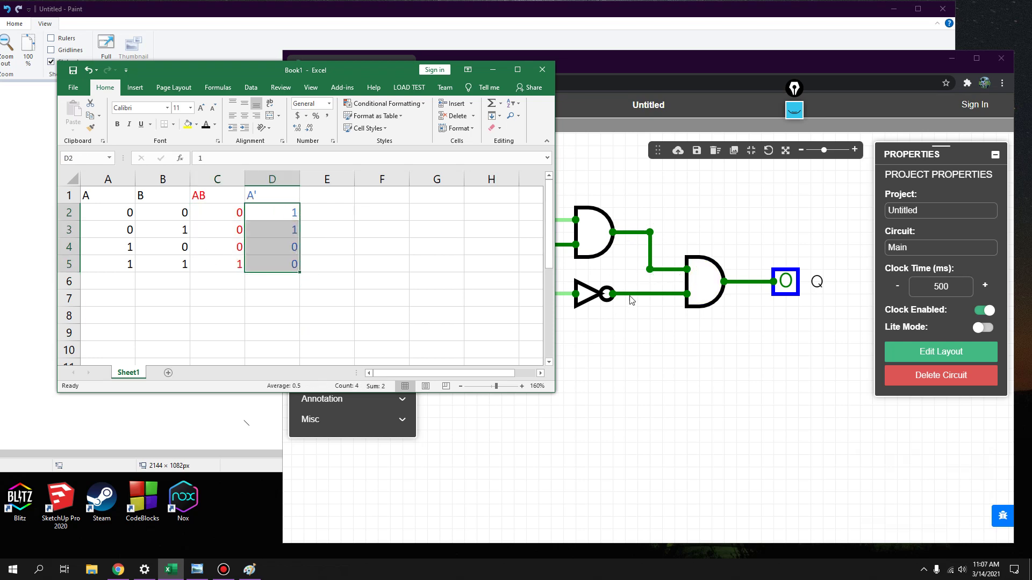
left_click(634, 295)
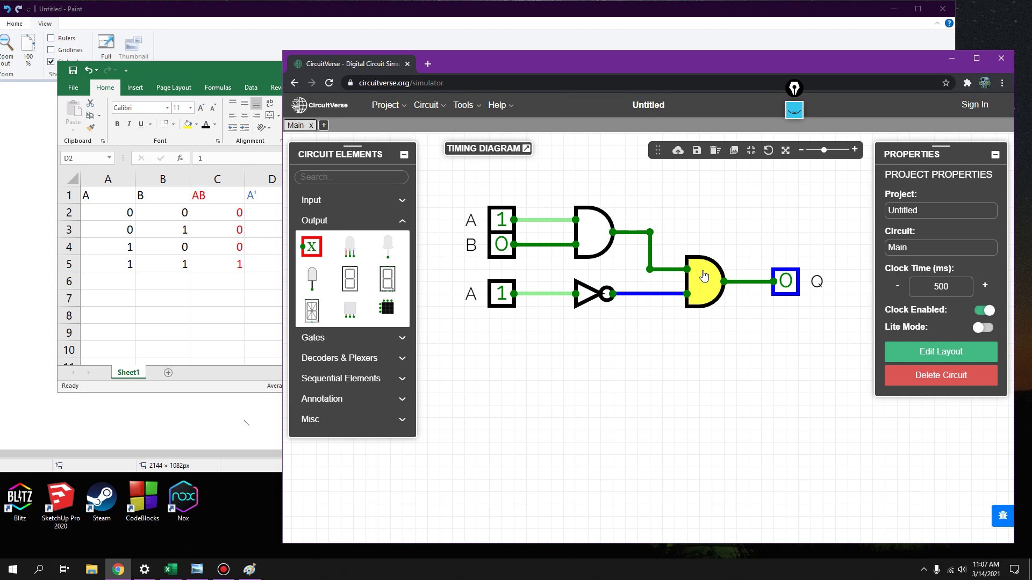
left_click(564, 19)
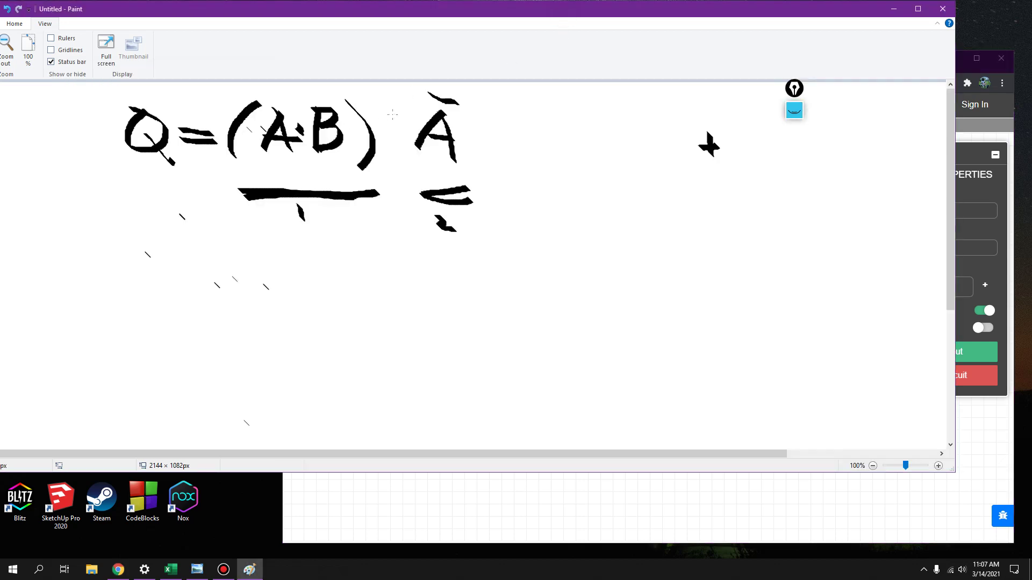
left_click(728, 521)
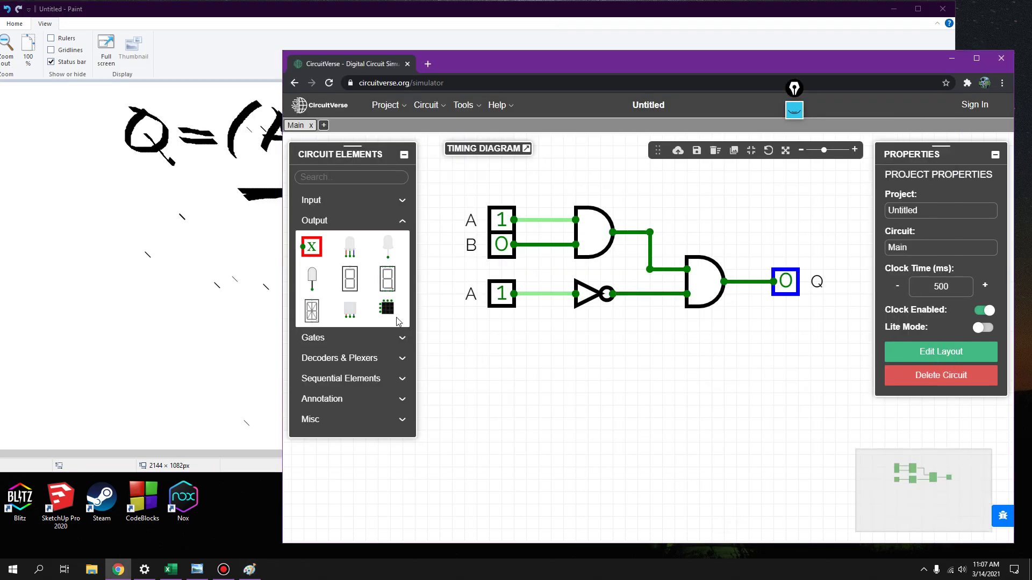
- Switch to Excel and enter Q as the header in cell E1
left_click(171, 570)
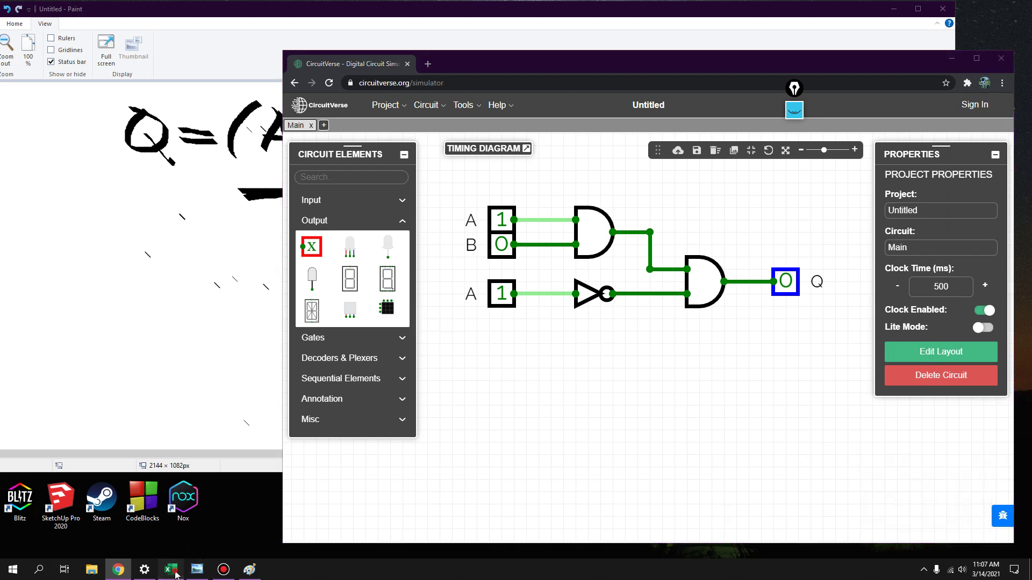
left_click(329, 199)
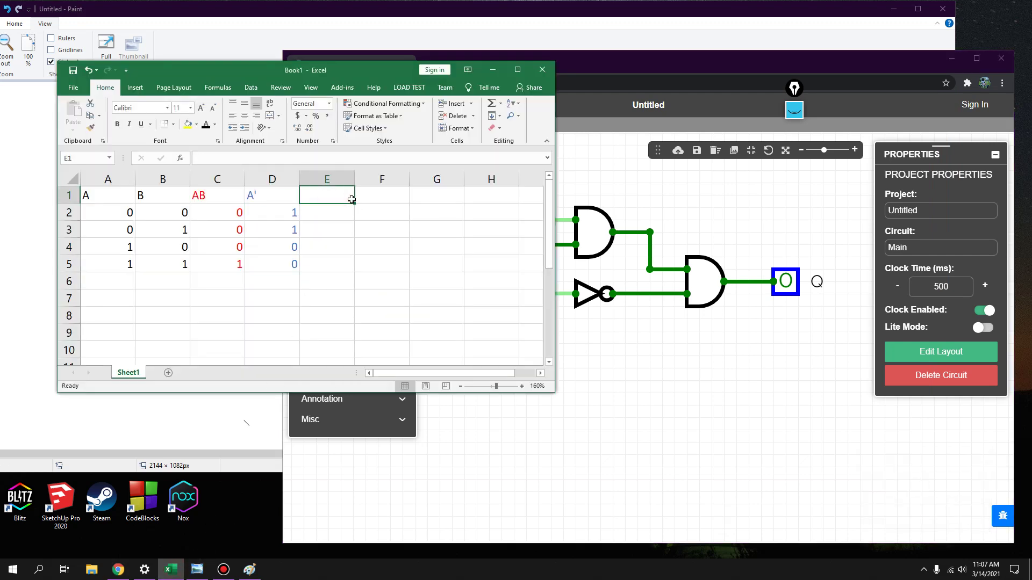
type("Q")
key("Return")
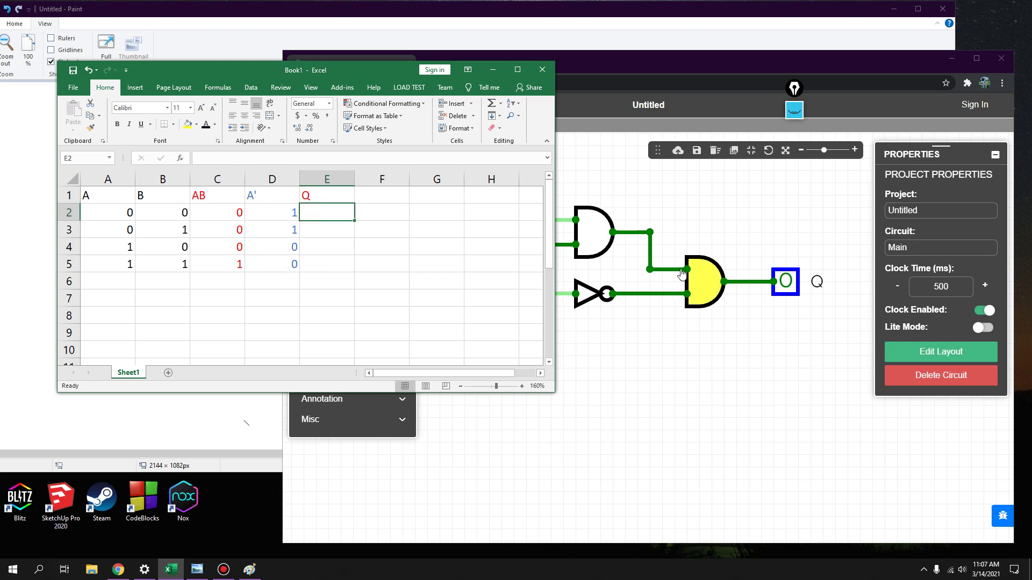
- Fill the Q column for the first three input combinations, entering 0 in cells E2, E3 and E4
left_click(228, 215)
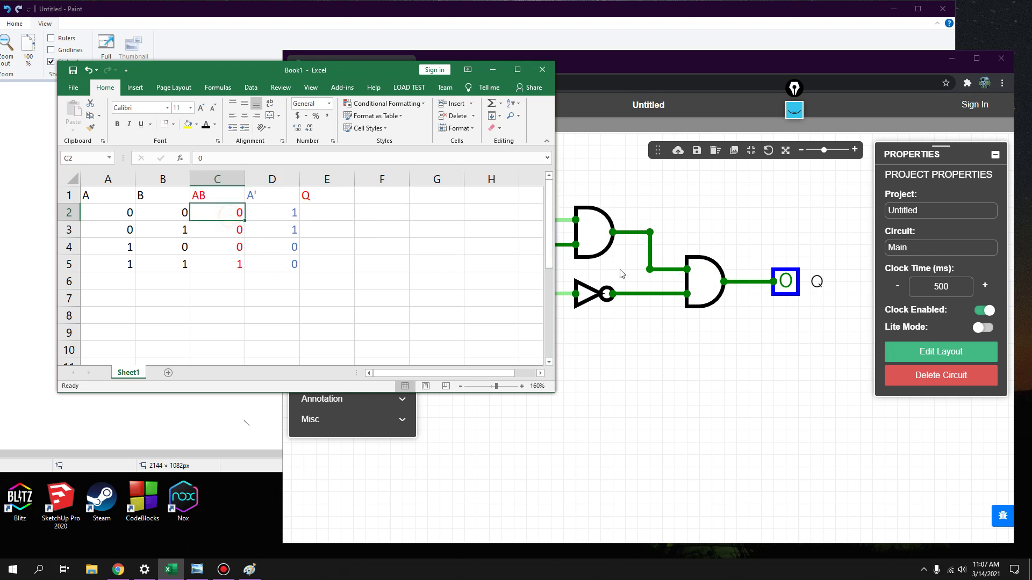
left_click(273, 216)
left_click(329, 214)
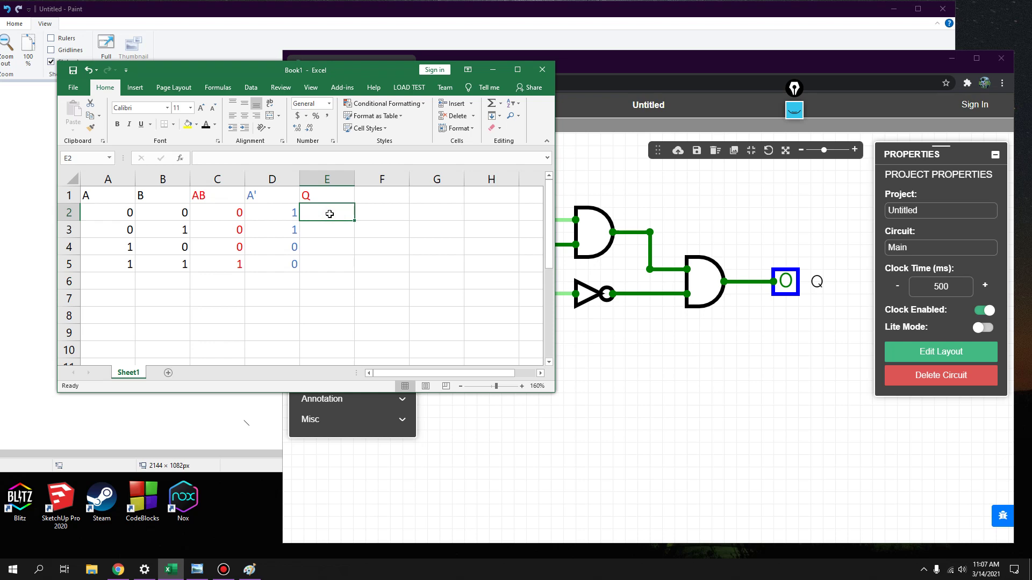
type("0")
left_click(329, 231)
type("0")
left_click(329, 250)
type("0")
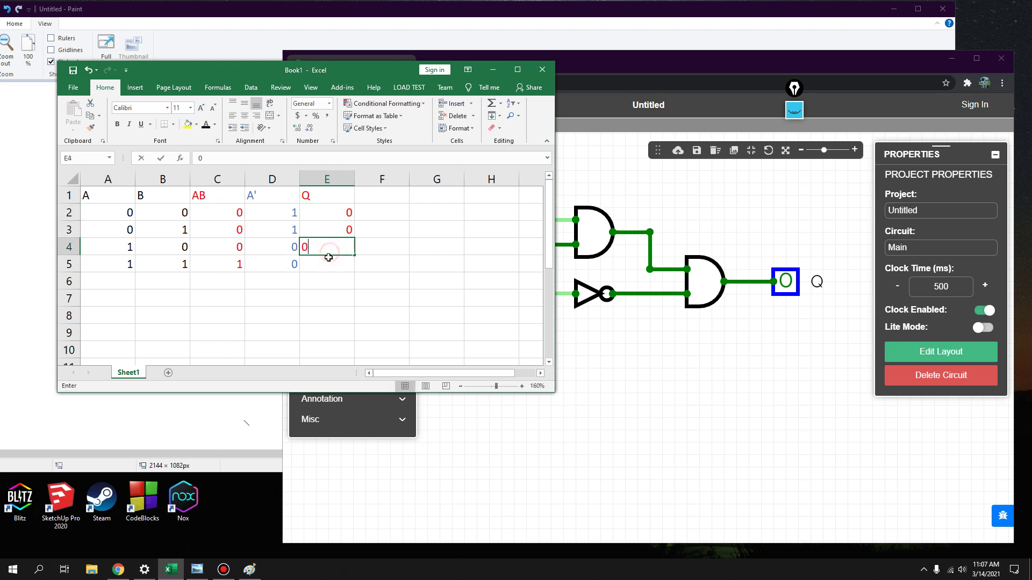
- Recheck the AB values against Q in rows 2 to 4, and enter 0 in cell E5 for the last input combination
left_click(240, 215)
left_click(237, 231)
left_click(233, 246)
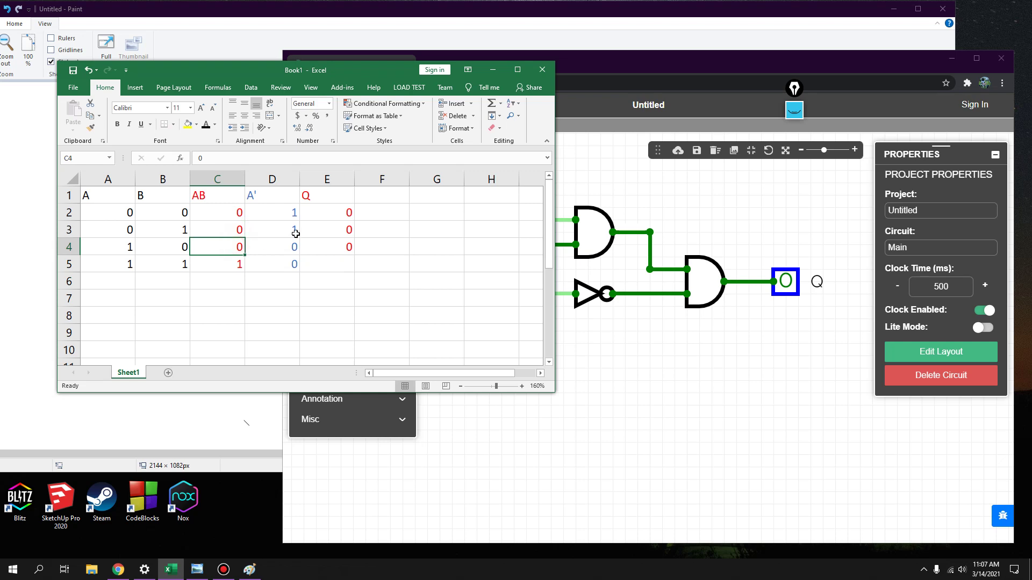
left_click(342, 215)
left_click(340, 231)
left_click(340, 249)
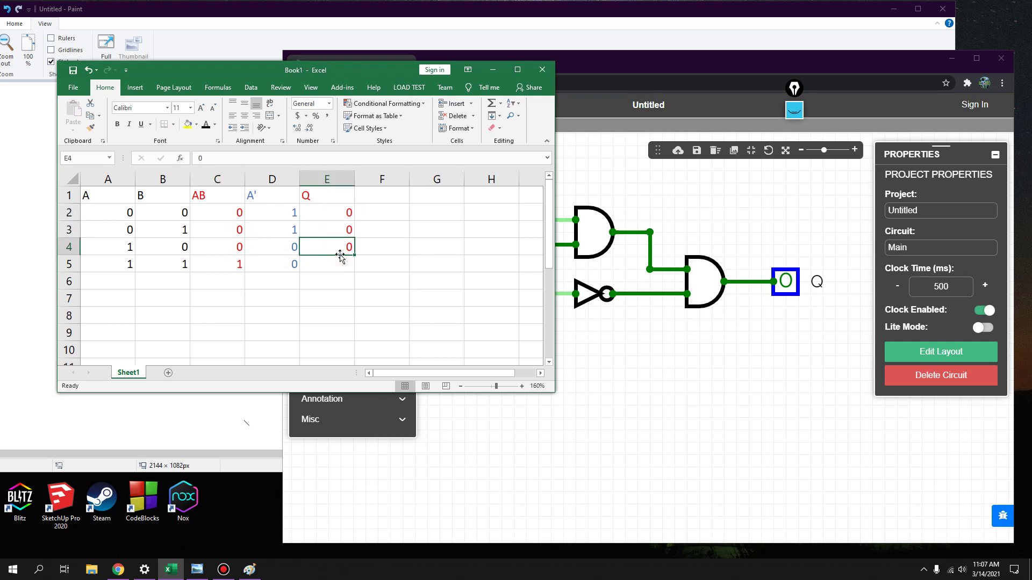
left_click(235, 265)
left_click(285, 267)
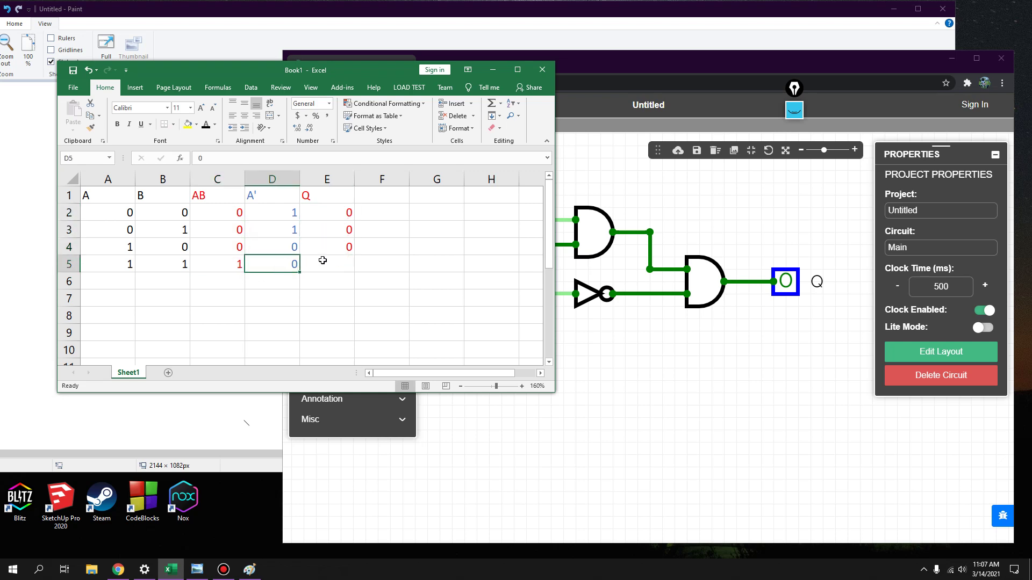
left_click(341, 266)
type("0")
key("Down")
key("Down")
key("Right")
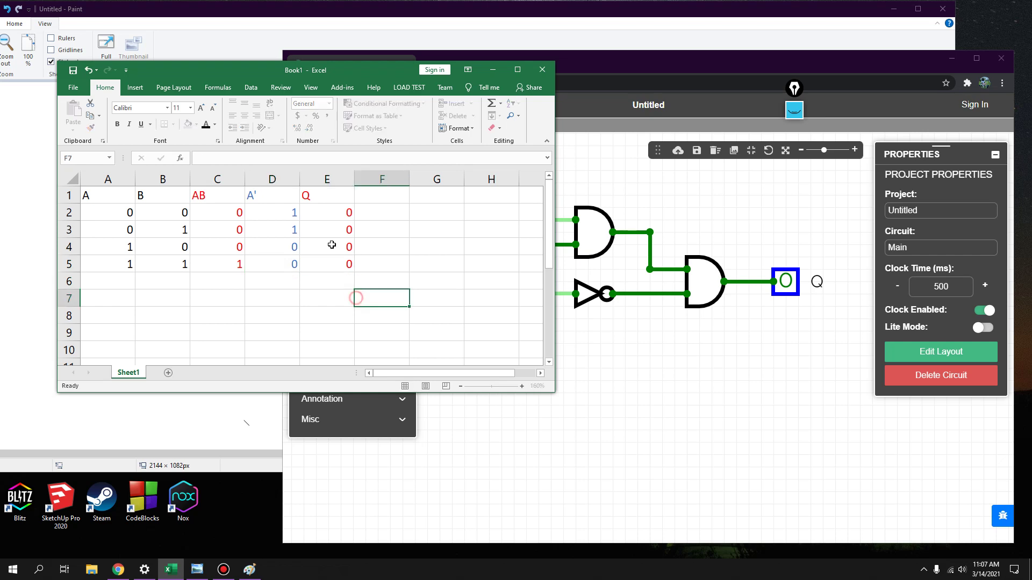
- Test the A=0, B=0 row by setting both A inputs to 0 in CircuitVerse, and colour cell E2's value black in Excel
left_click(681, 404)
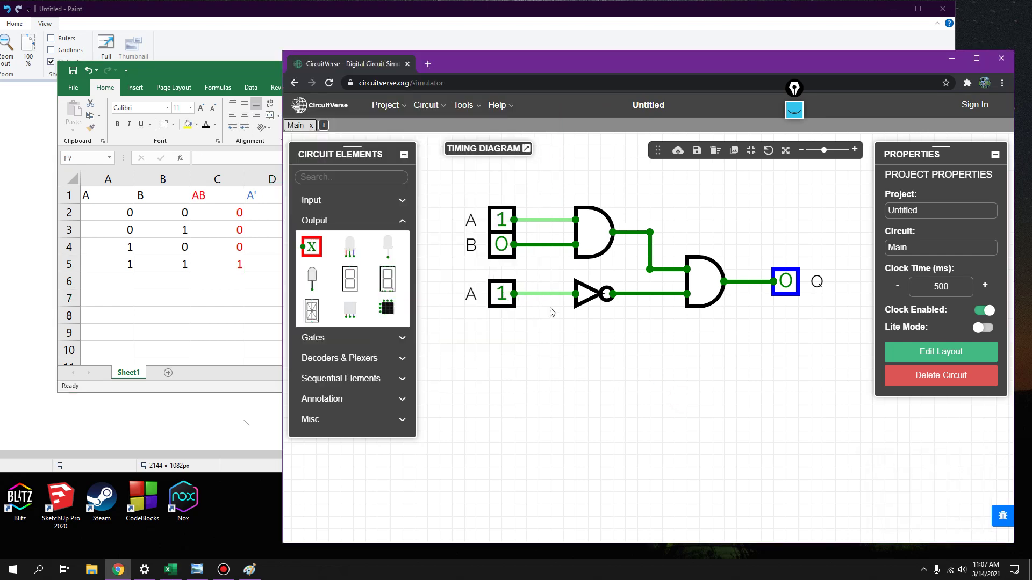
key("alt+Tab")
left_click_drag(344, 265, 331, 196)
left_click(684, 405)
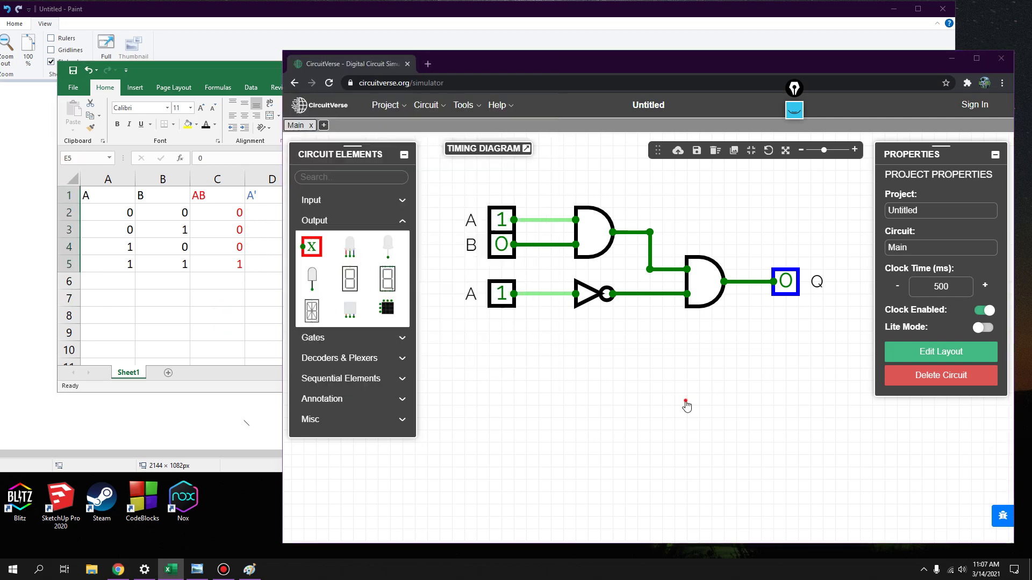
key("alt+Tab")
left_click_drag(127, 212, 177, 213)
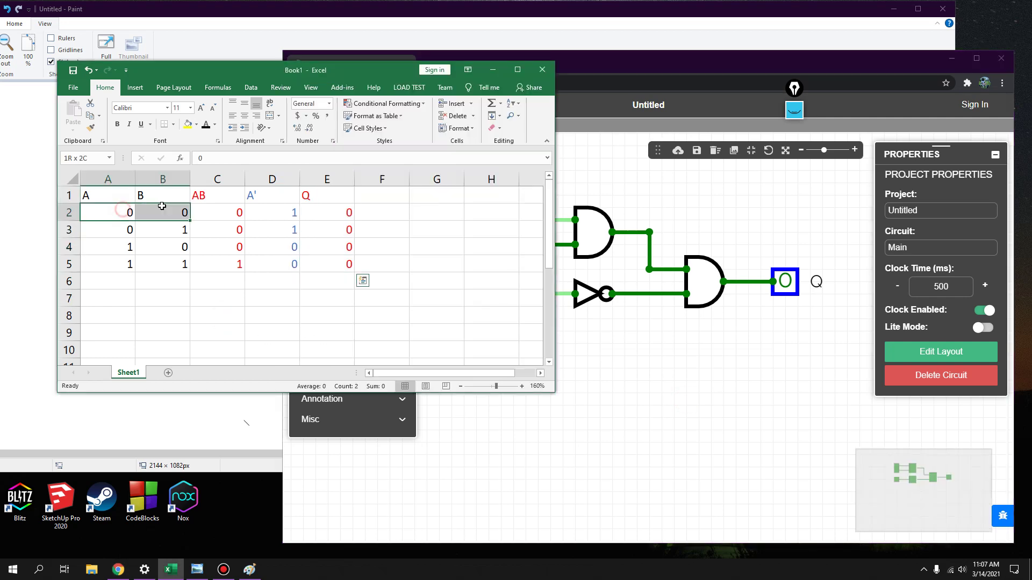
left_click(666, 357)
left_click(500, 224)
left_click(500, 294)
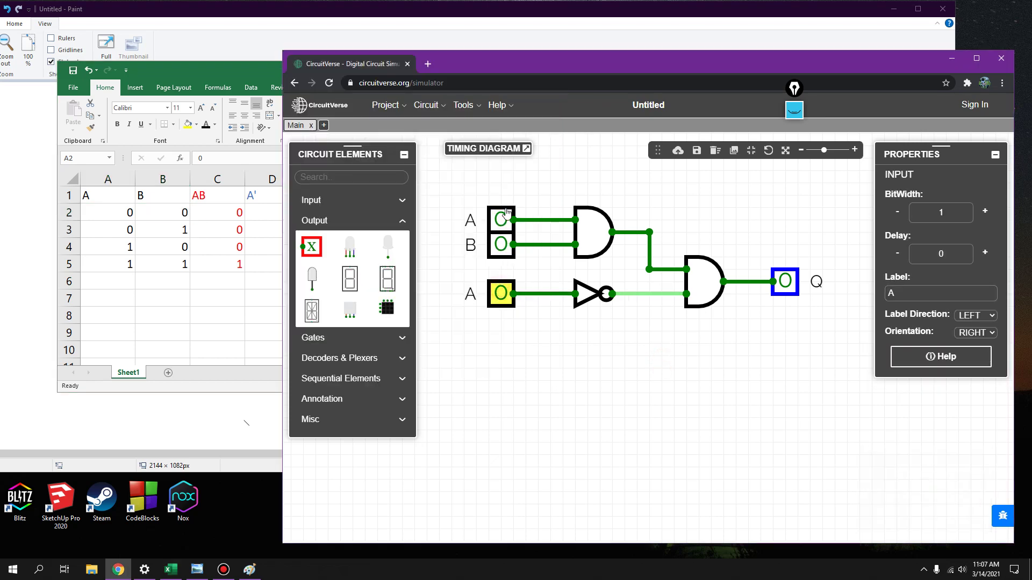
key("alt+Tab")
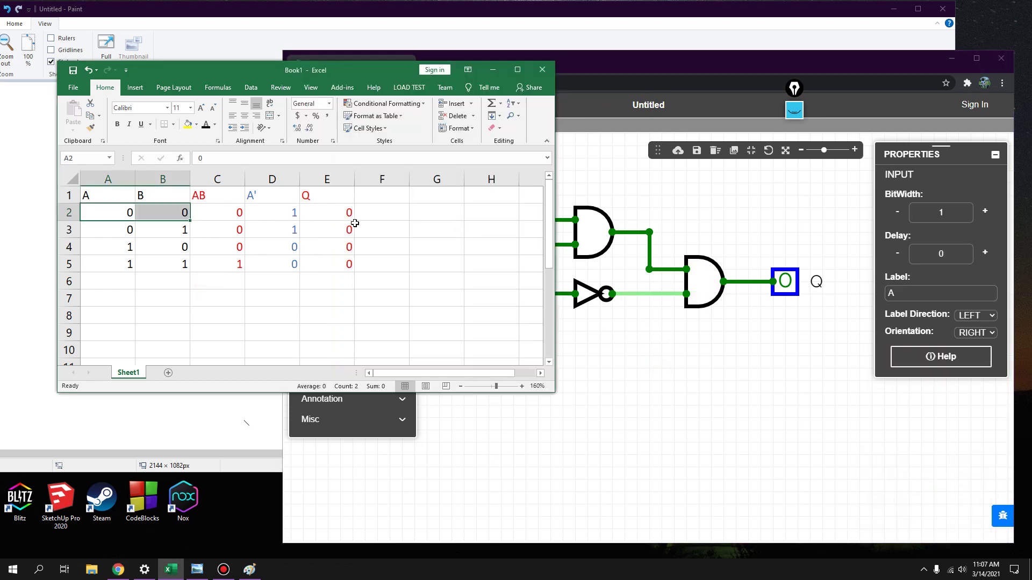
left_click(350, 213)
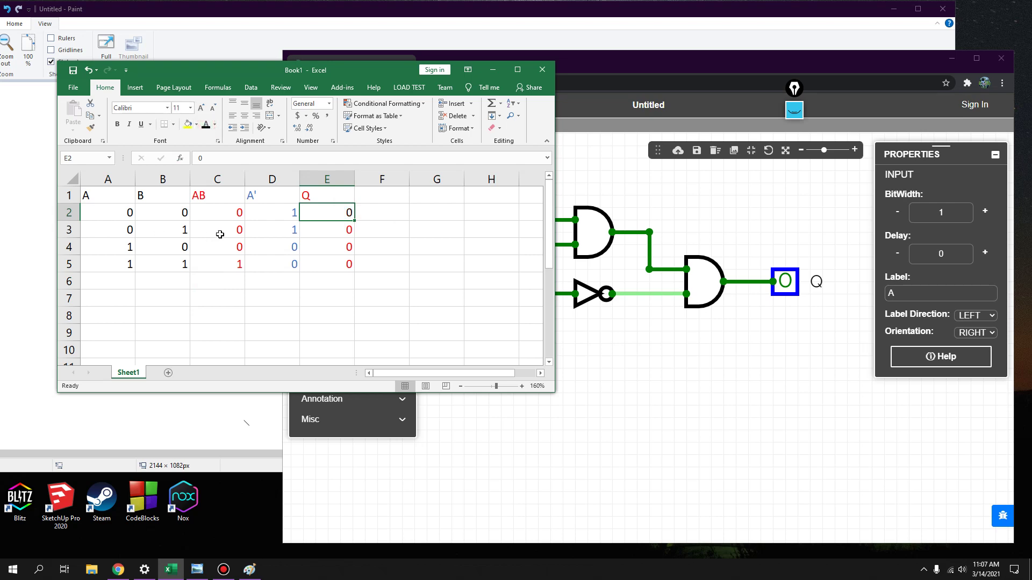
- Test the A=0, B=1 row by setting input B to 1 in CircuitVerse, and colour cell E3's value black in Excel
left_click(631, 336)
left_click(502, 248)
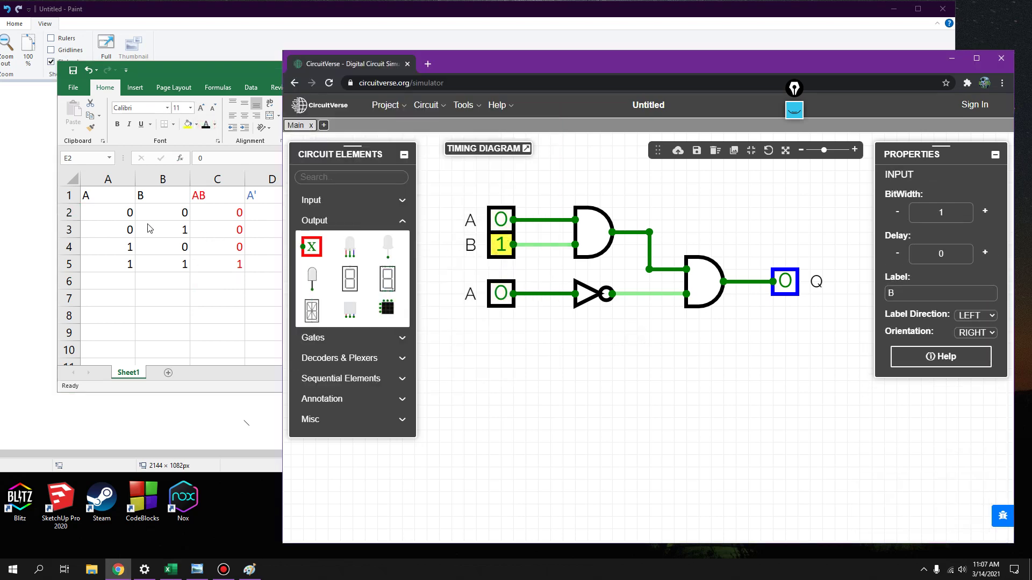
key("alt+Tab")
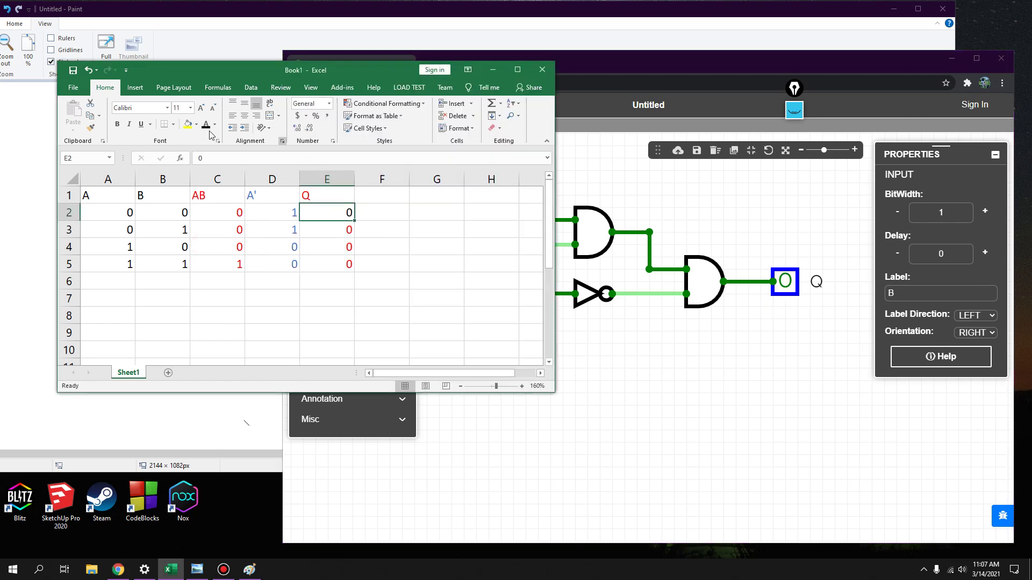
left_click(343, 229)
left_click(205, 125)
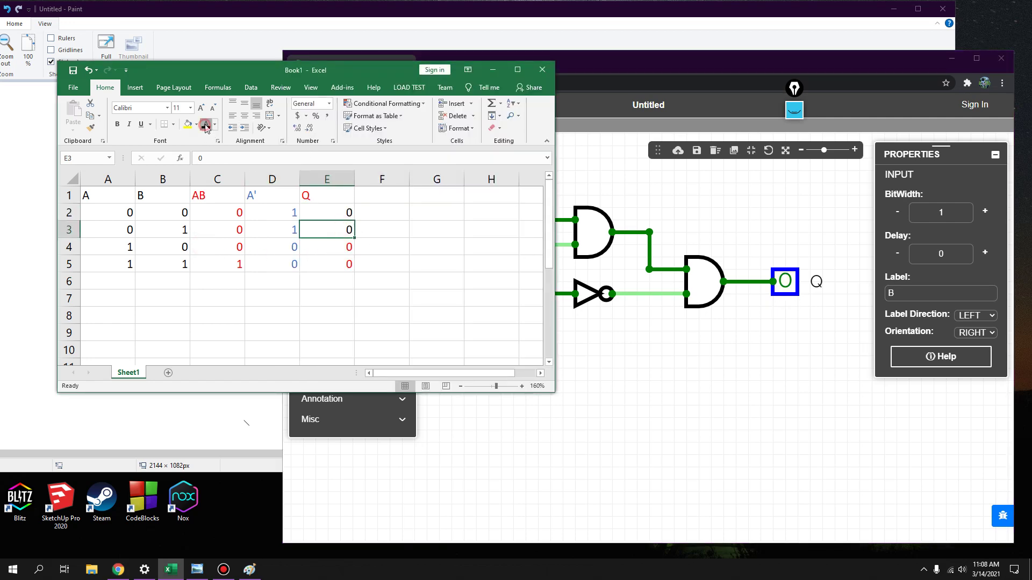
- Test the A=1, B=0 row by setting the AND gate's inputs to A=1, B=0 in CircuitVerse, and colour cell E4's value black in Excel
left_click(132, 246)
left_click(676, 378)
left_click(501, 222)
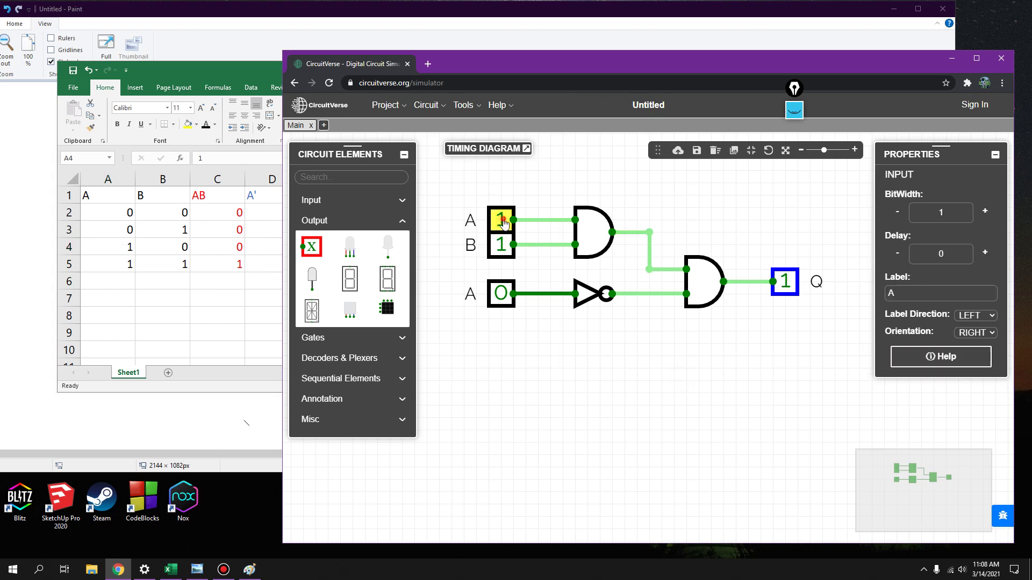
left_click(501, 245)
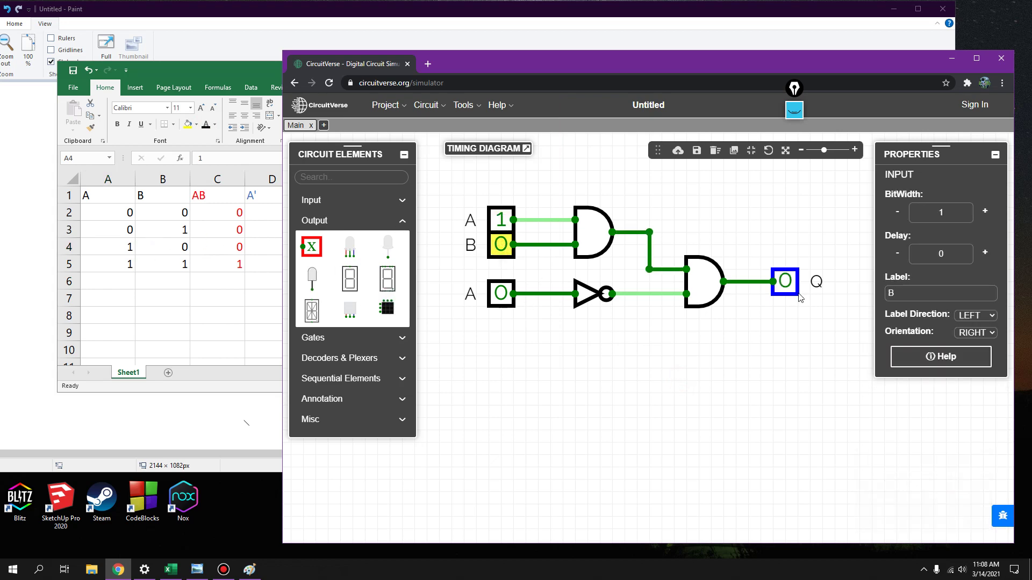
left_click(198, 252)
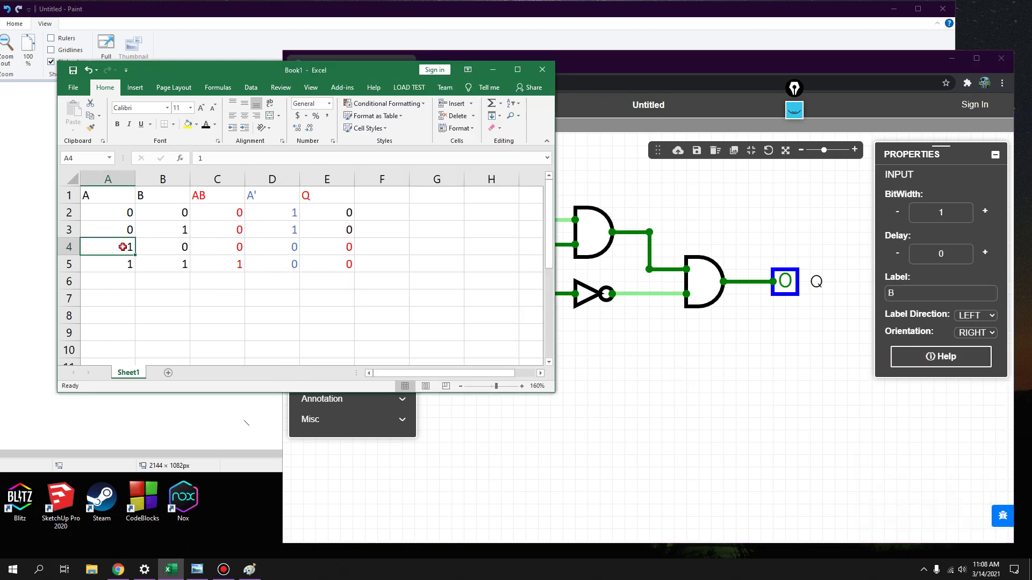
left_click_drag(130, 247, 170, 243)
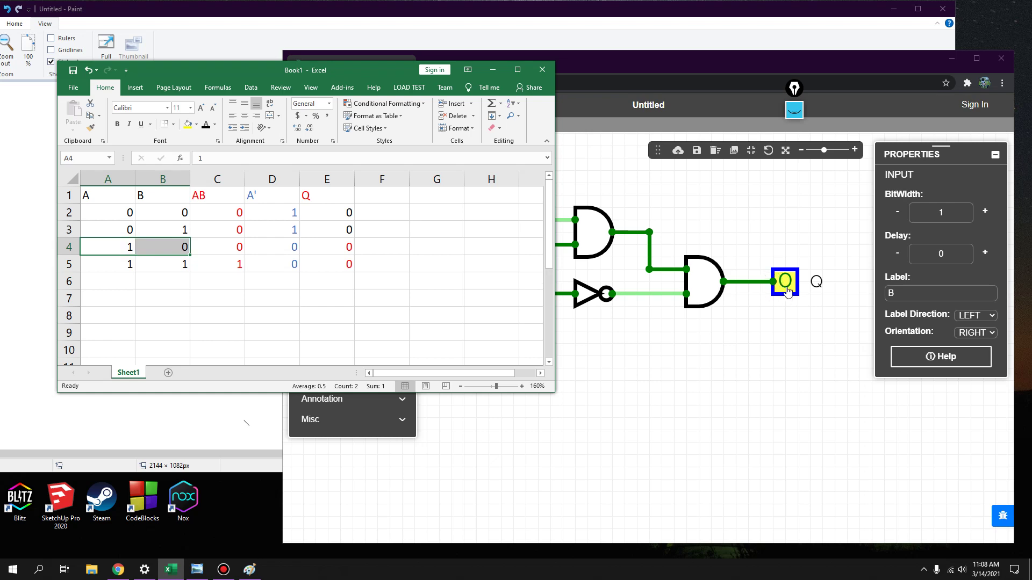
left_click(354, 249)
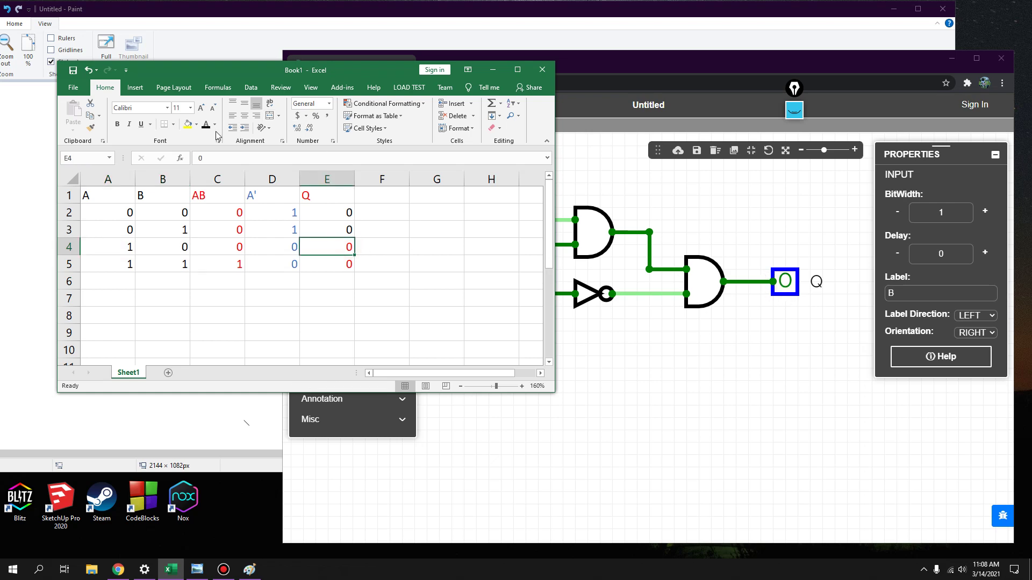
- Test the A=1, B=1 row by setting B and the inverter's A input to 1 in CircuitVerse, and colour cell E5's value black in Excel
left_click(108, 263)
left_click(177, 265)
left_click(505, 270)
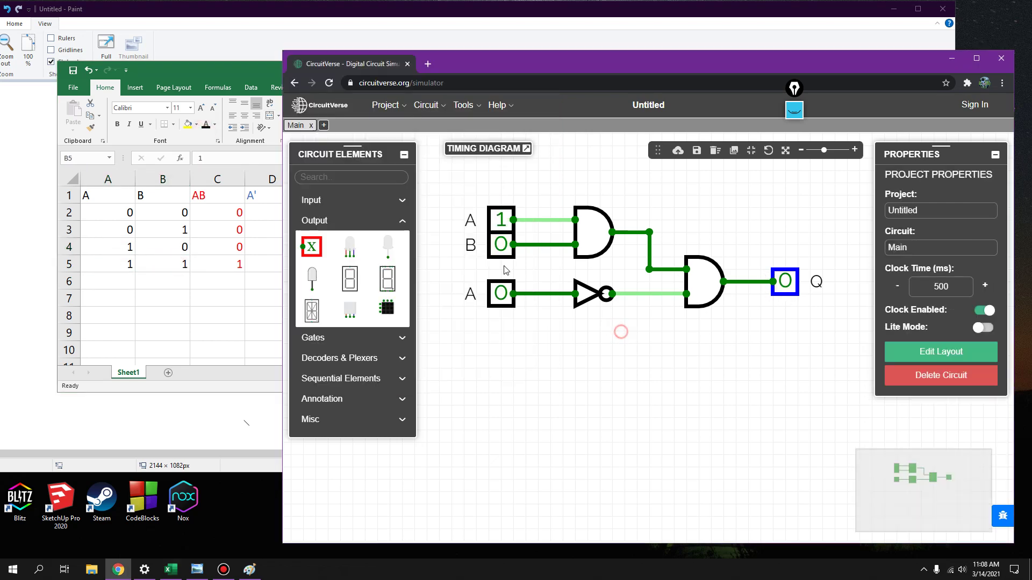
left_click(501, 245)
left_click(500, 293)
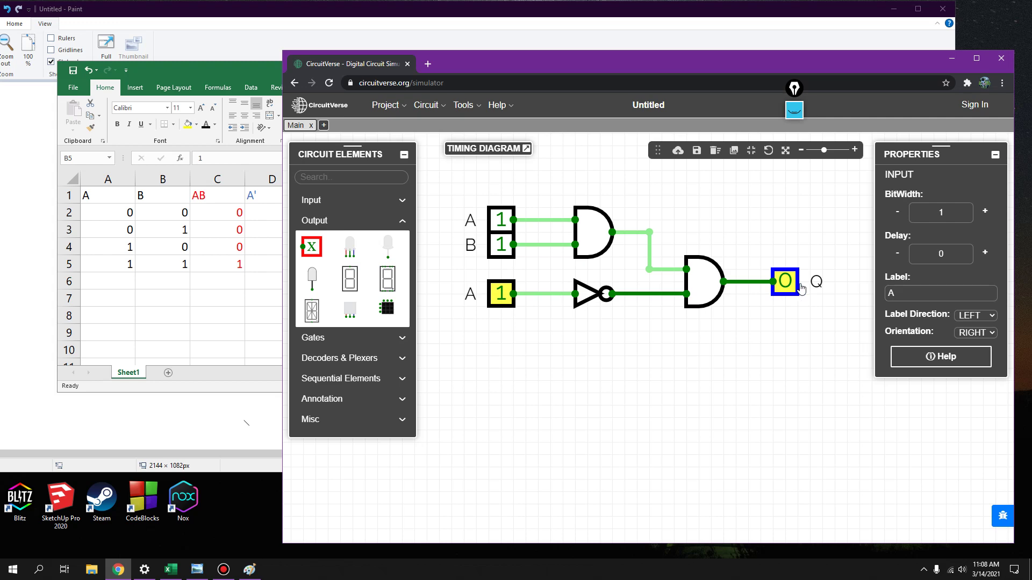
left_click(171, 570)
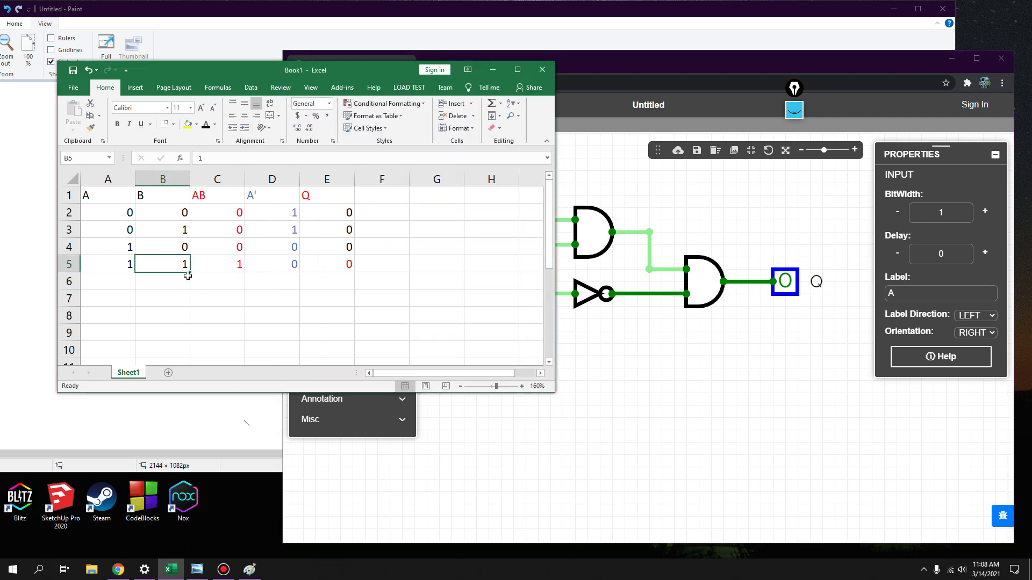
left_click_drag(131, 263, 230, 262)
left_click(338, 268)
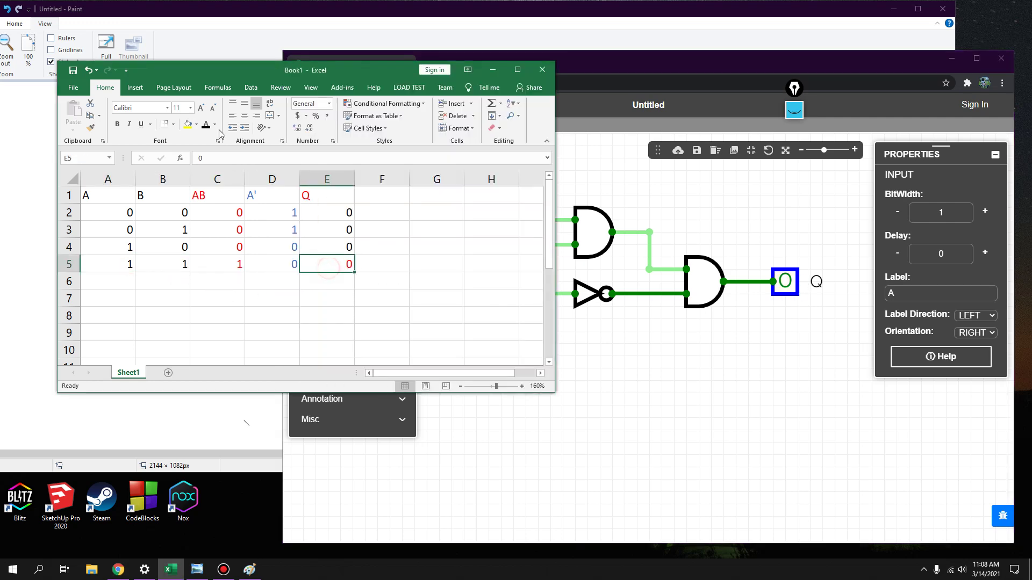
left_click(205, 125)
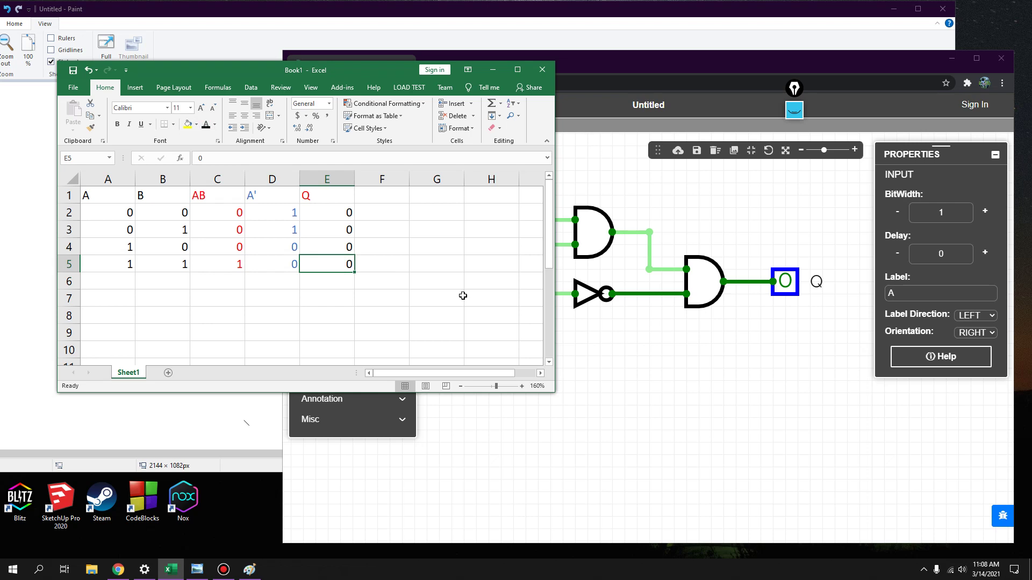
- Switch to Paint and start a new blank canvas, discarding the old equation drawing
key("alt+Tab")
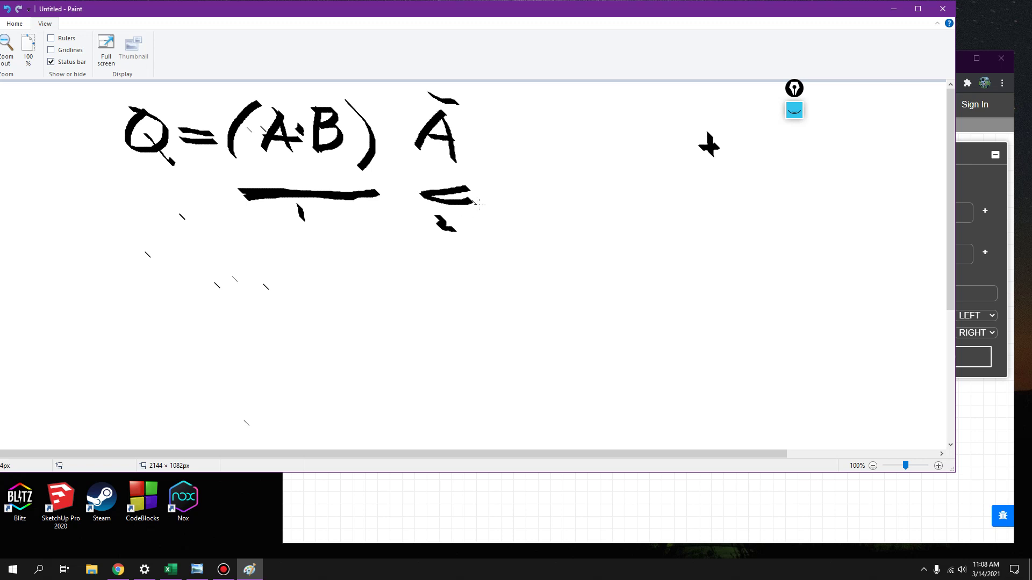
key("ctrl+n")
left_click(479, 241)
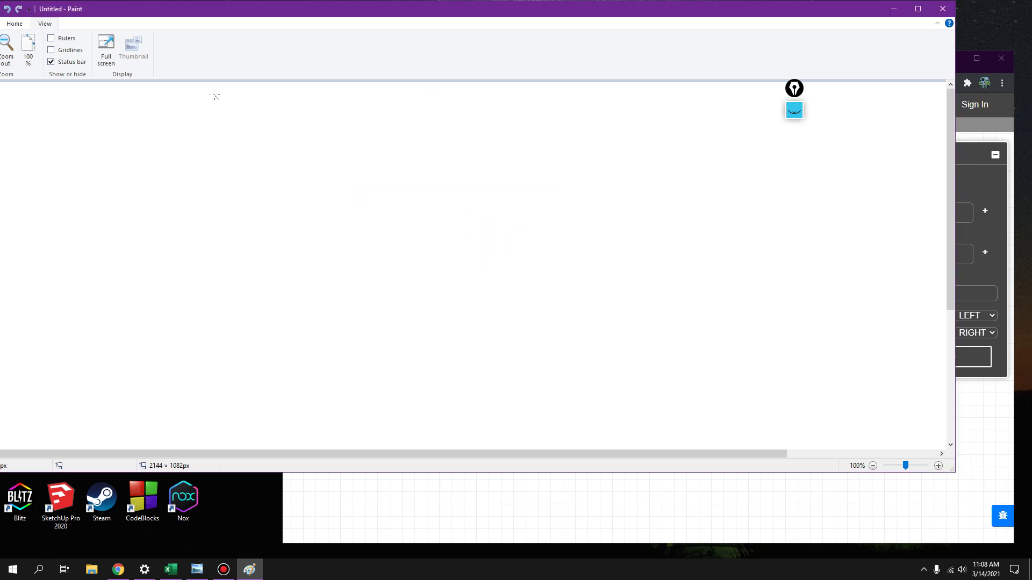
left_click(224, 570)
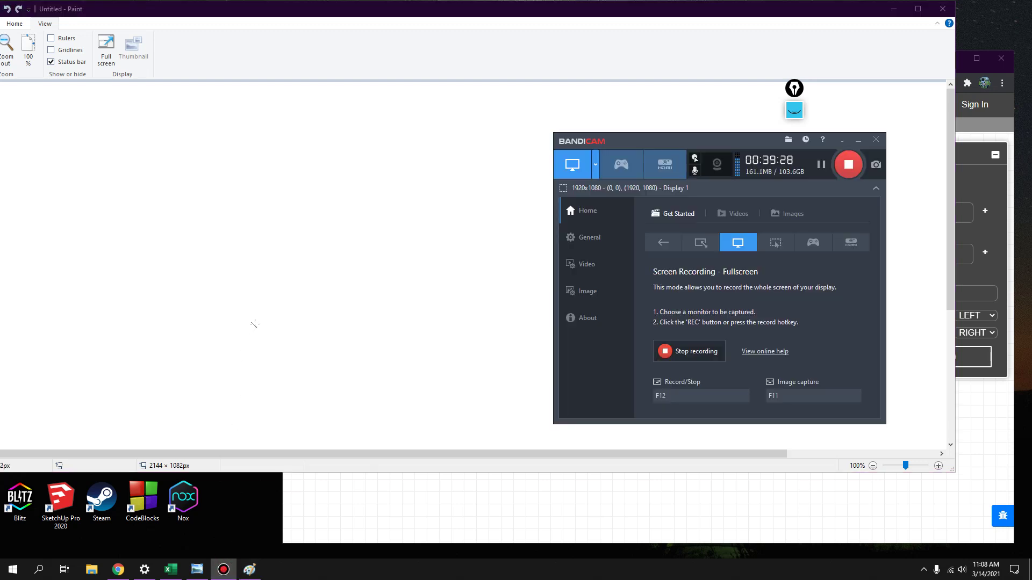
- Handwrite the equation Q = (A + B) on the canvas, with one overline spanning A + B inside the brackets
left_click(156, 120)
mouse_move(156, 120)
left_mouse_down()
mouse_move(142, 154)
mouse_move(170, 131)
mouse_move(146, 118)
mouse_move(169, 163)
mouse_move(227, 155)
left_mouse_up()
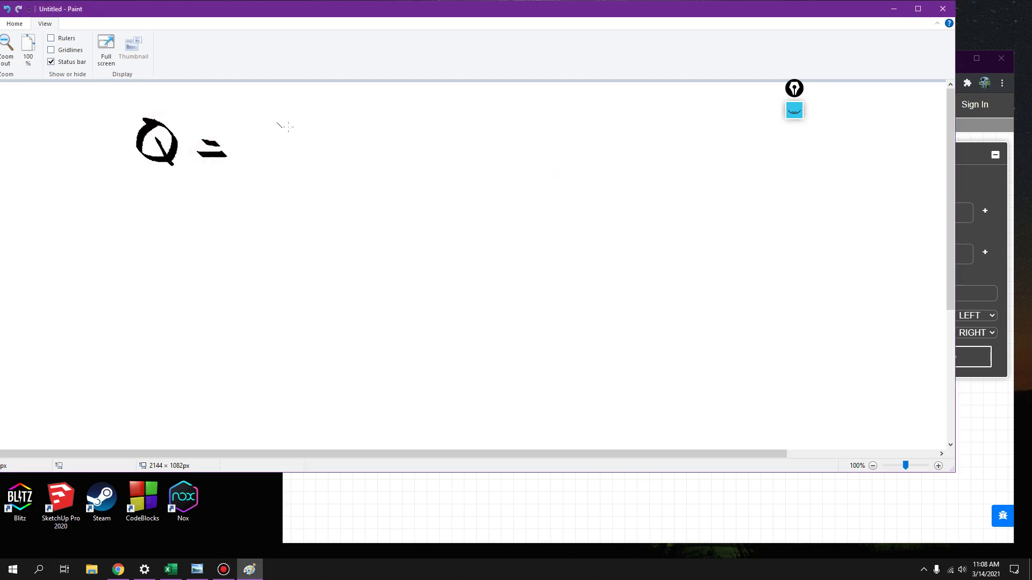
mouse_move(313, 126)
left_mouse_down()
mouse_move(285, 163)
mouse_move(338, 167)
mouse_move(327, 145)
mouse_move(369, 177)
mouse_move(412, 149)
left_mouse_up()
mouse_move(435, 124)
left_mouse_down()
mouse_move(438, 169)
mouse_move(475, 134)
mouse_move(441, 144)
left_mouse_up()
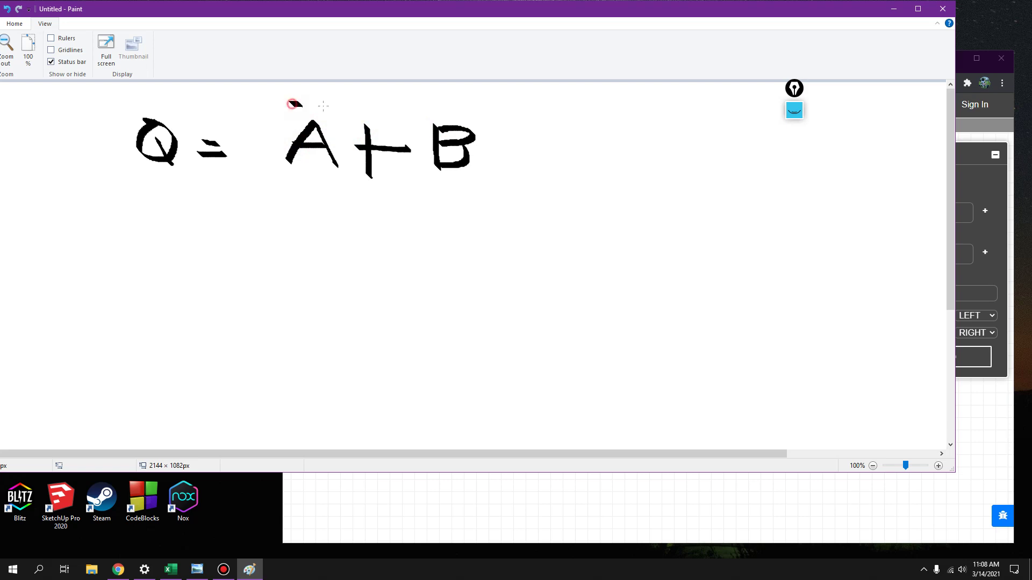
left_click_drag(323, 105, 482, 115)
mouse_move(284, 106)
left_mouse_down()
mouse_move(261, 152)
mouse_move(266, 174)
left_mouse_up()
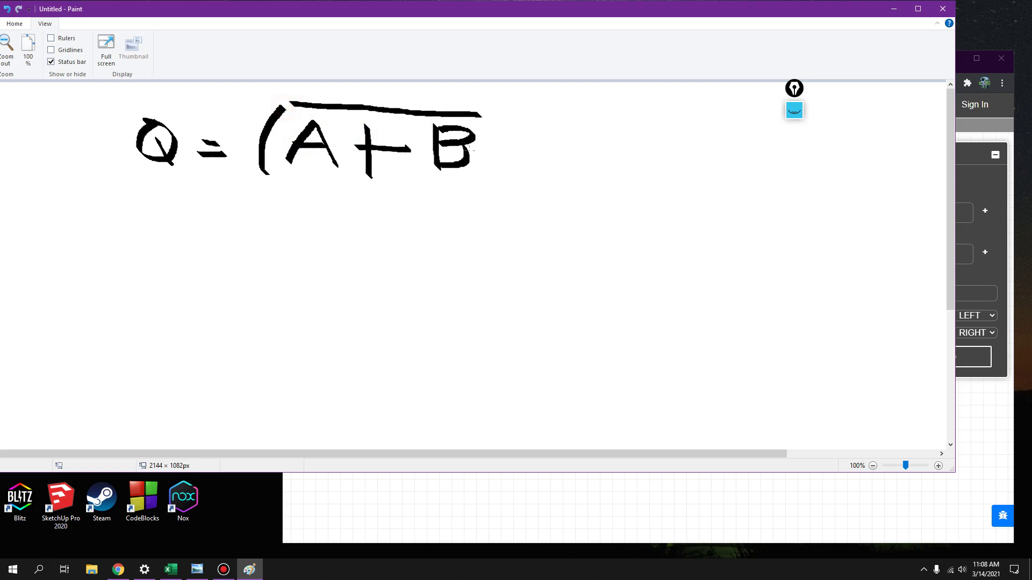
mouse_move(486, 114)
left_mouse_down()
mouse_move(508, 158)
mouse_move(499, 187)
left_mouse_up()
- Look up the gate matching the overlined A + B in the Logic Gates.png chart and compare it with the written equation
left_click(198, 567)
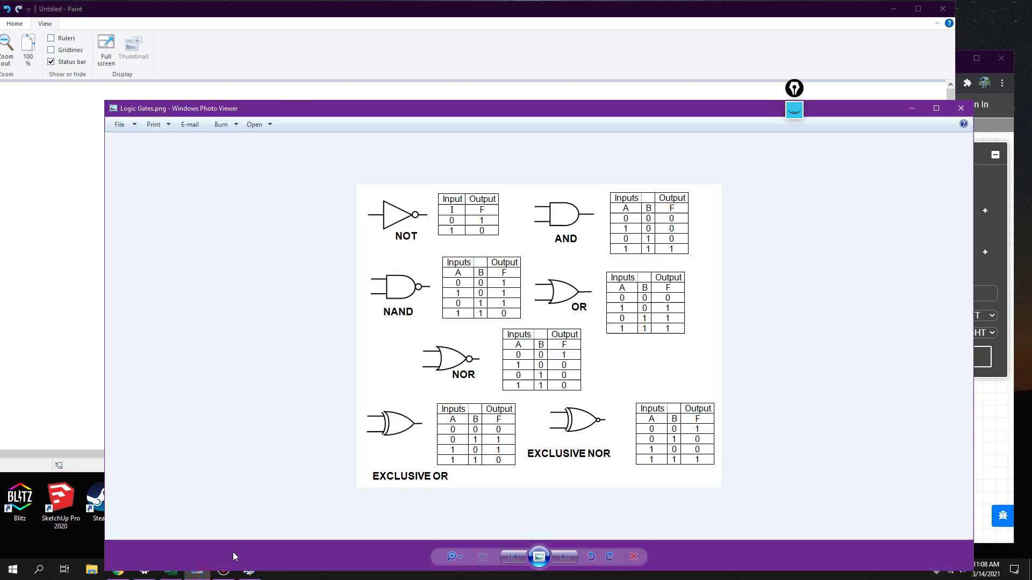
left_click(392, 14)
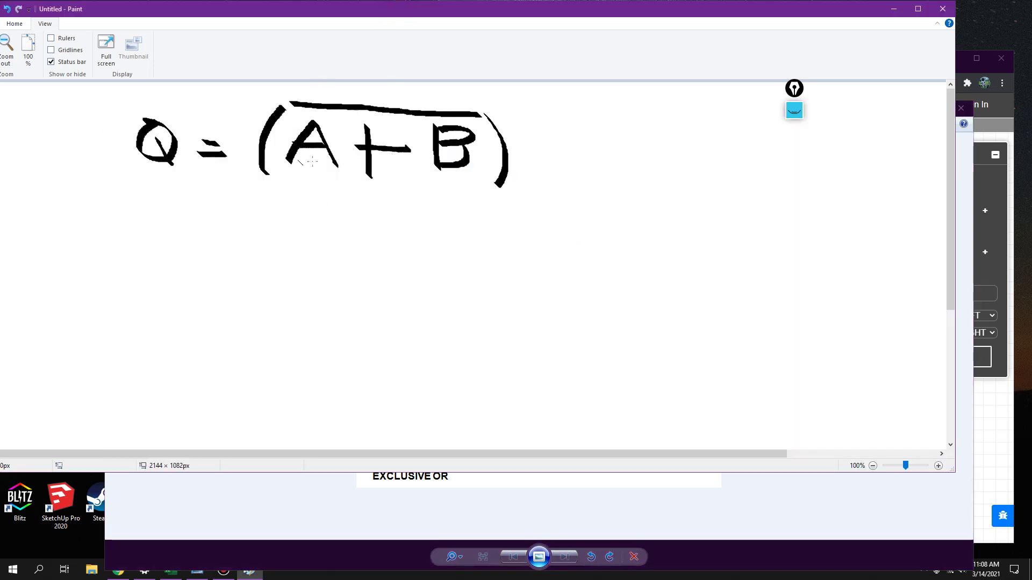
left_click(691, 510)
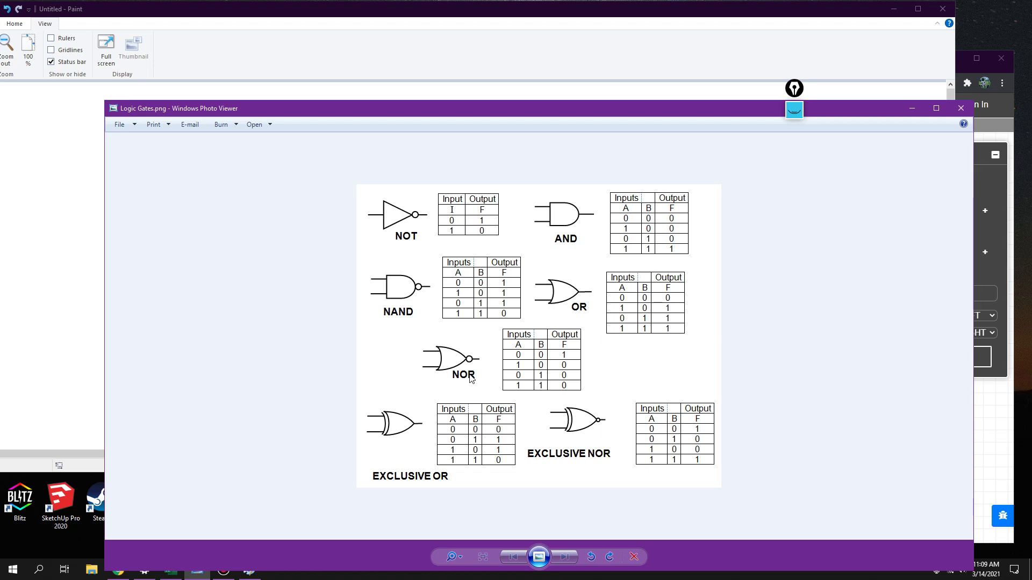
left_click(71, 275)
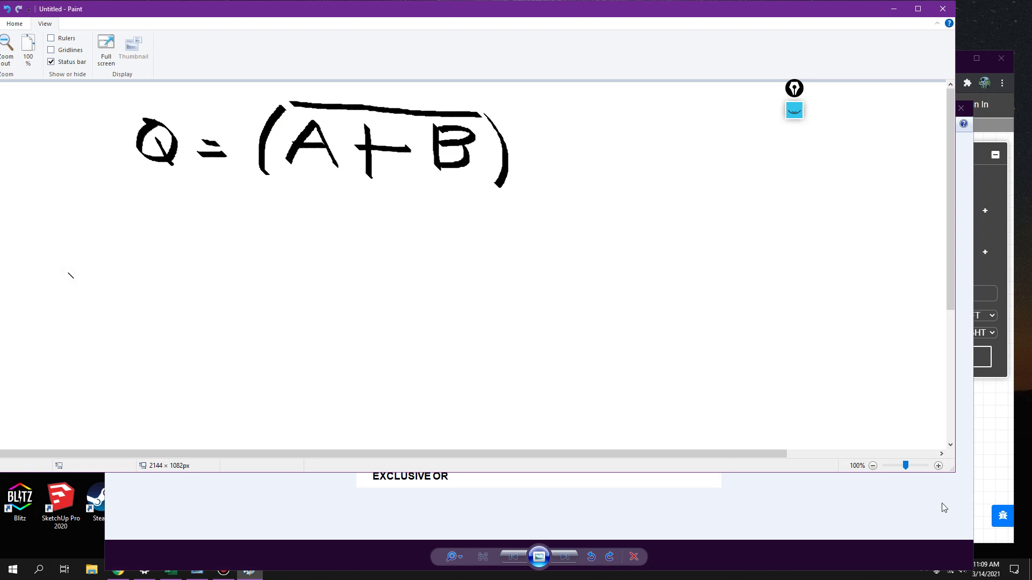
- Switch to CircuitVerse and place a NOR gate in an empty area of the canvas below the existing circuit
left_click(995, 464)
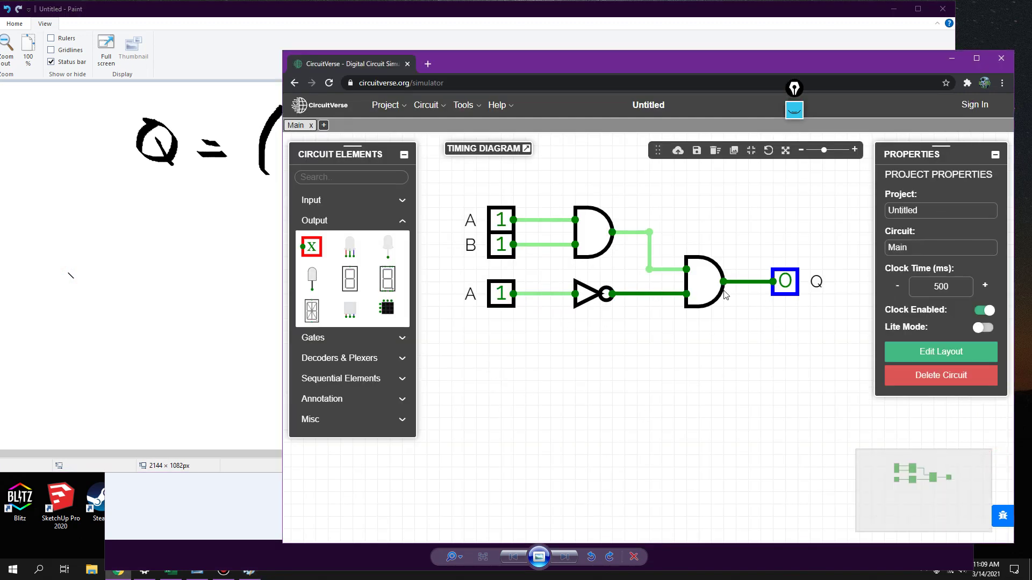
scroll(682, 345, "down", 5)
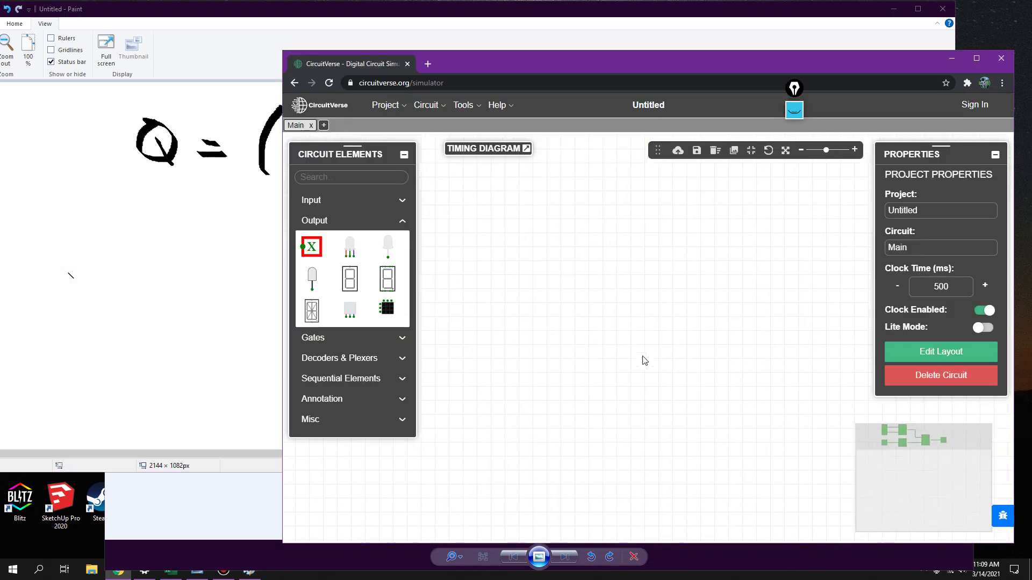
left_click_drag(645, 360, 645, 302)
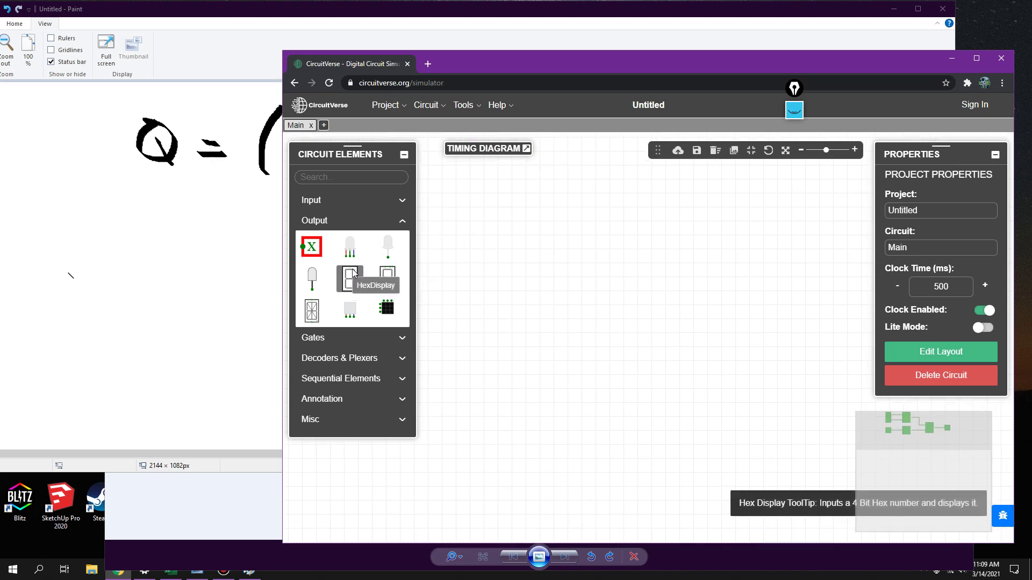
left_click(359, 339)
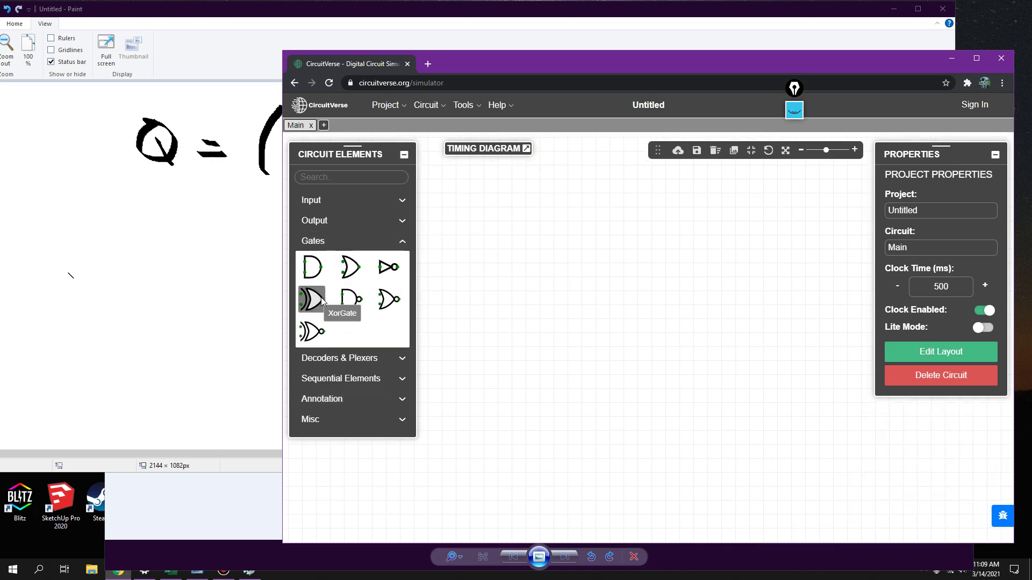
left_click(380, 305)
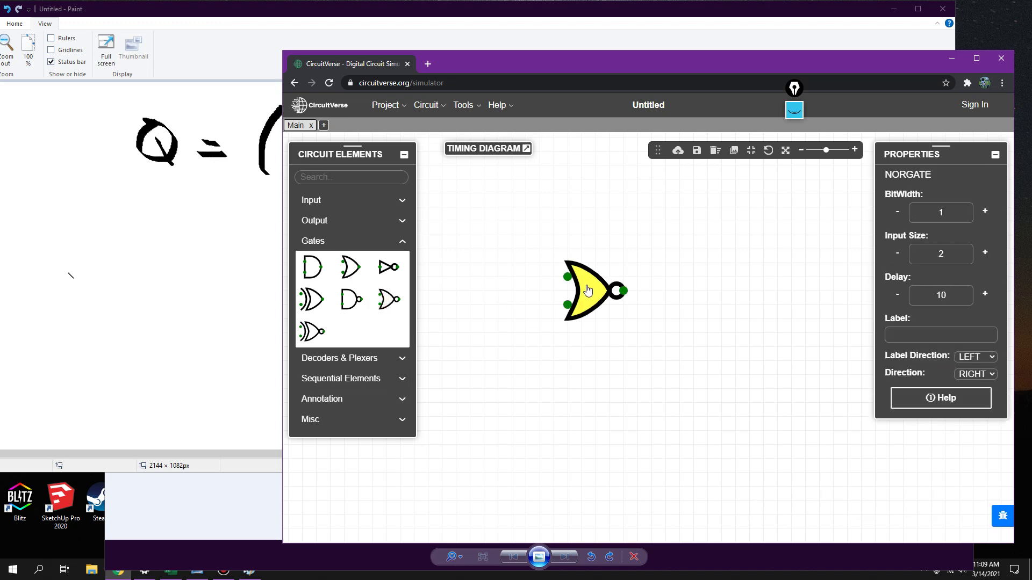
left_click(551, 286)
left_click_drag(551, 285, 529, 257)
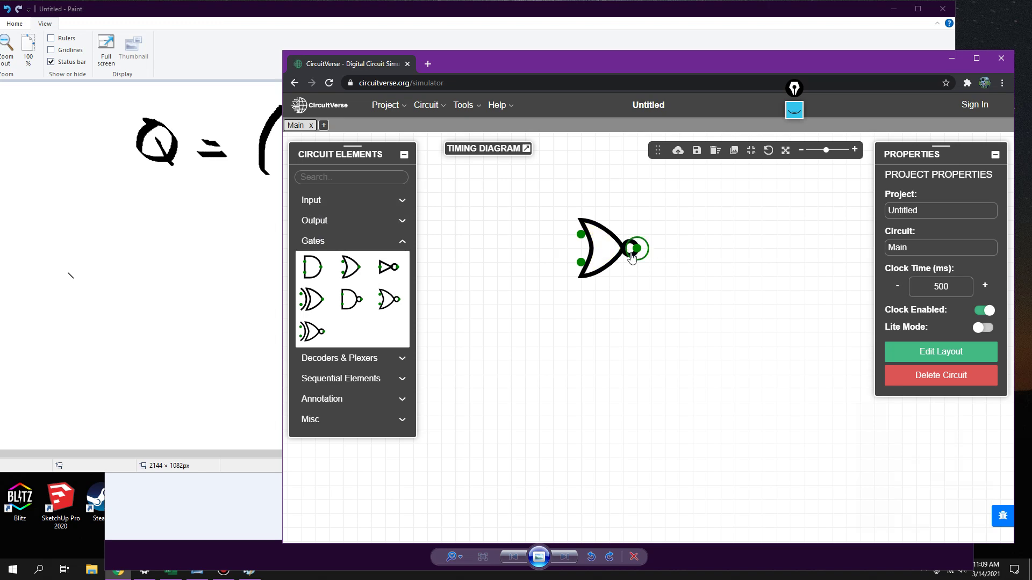
- Place an output element beside the NOR gate and wire it to the gate's output
left_click(329, 223)
left_click(331, 245)
left_click(680, 249)
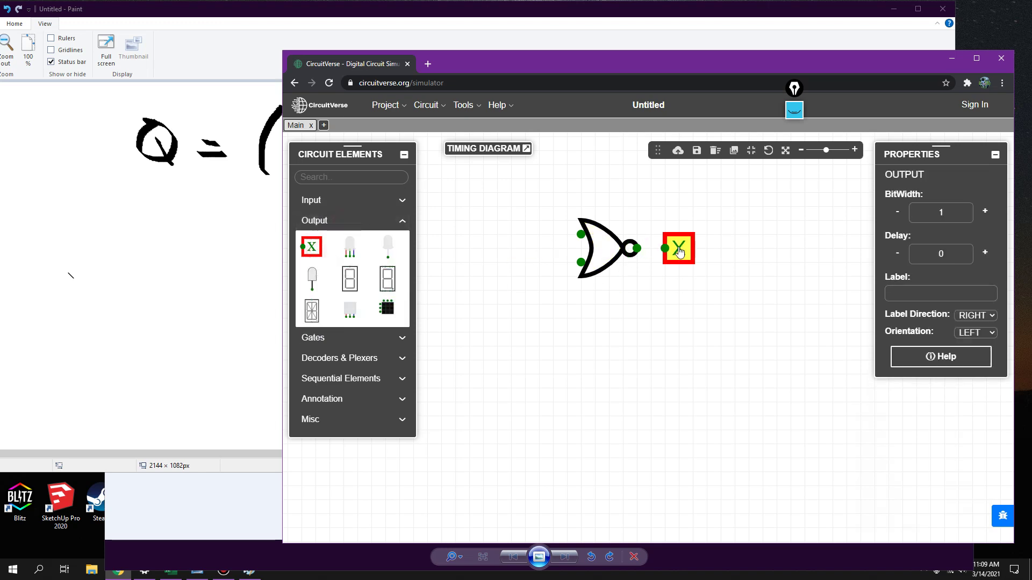
left_click_drag(636, 248, 665, 249)
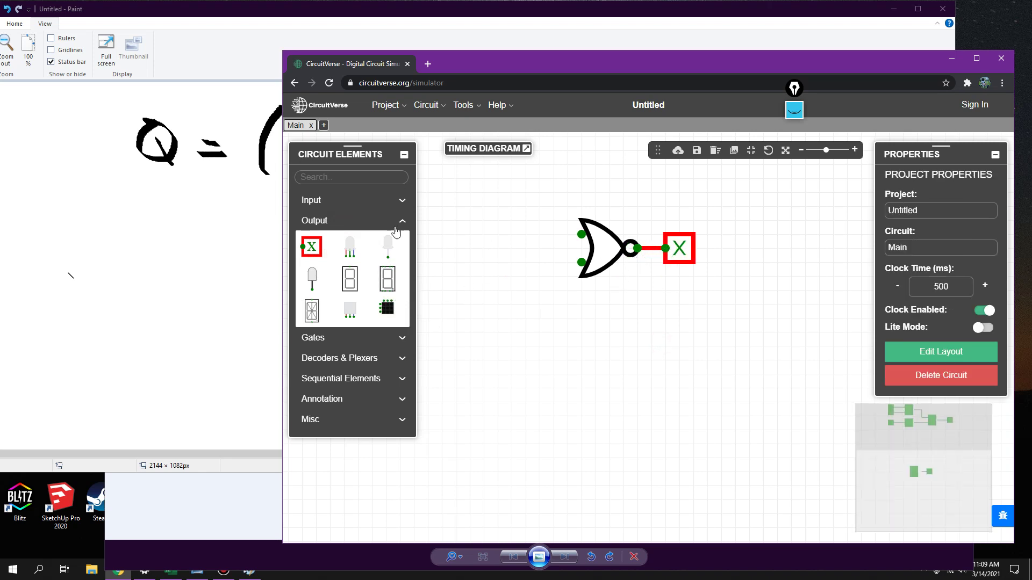
- Add two input elements wired to the NOR gate's input pins, and check the circuit against the NOR entry in Logic Gates.png
scroll(580, 265, "up", 1)
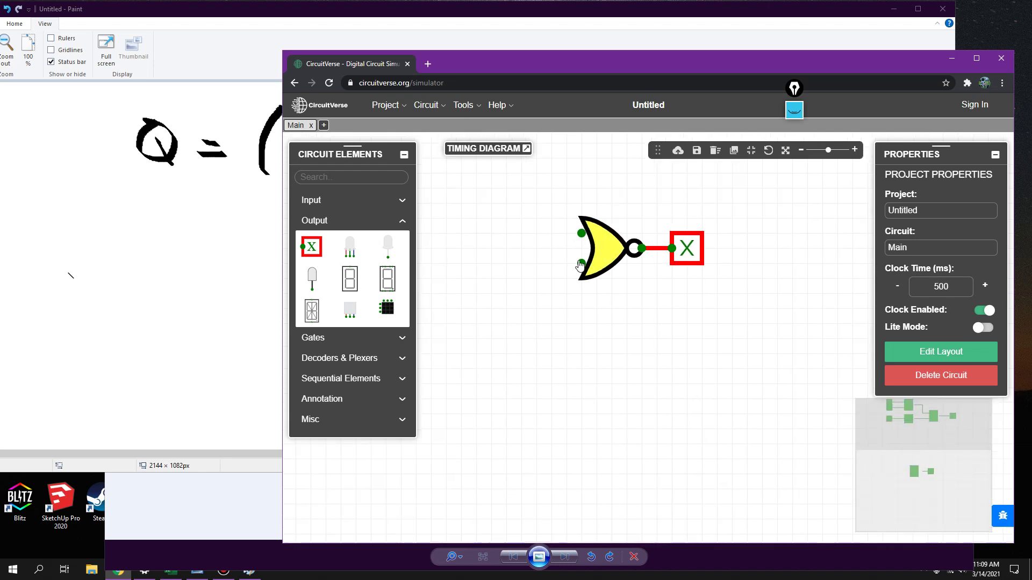
left_click(311, 199)
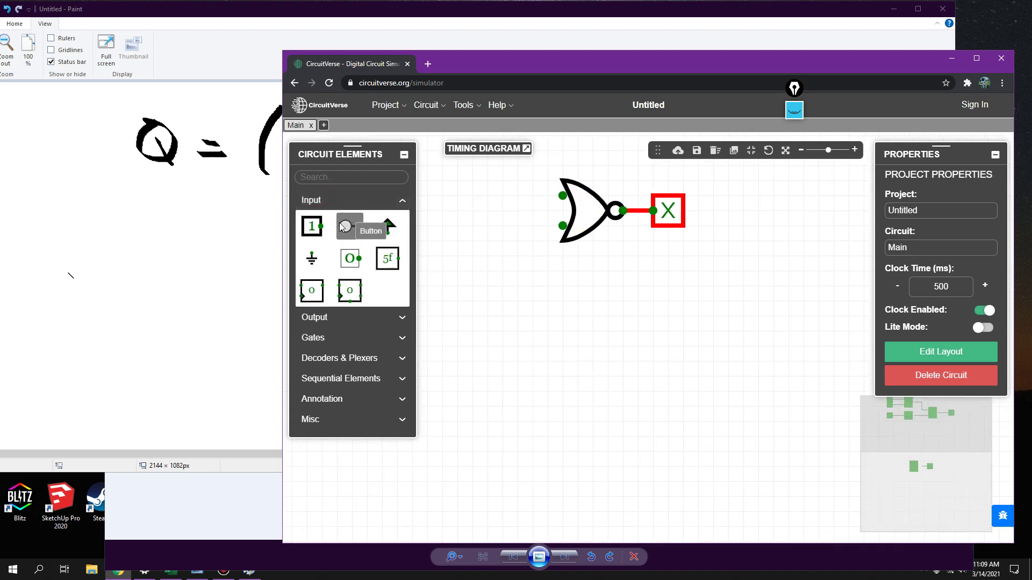
left_click(342, 227)
left_click_drag(488, 195, 561, 198)
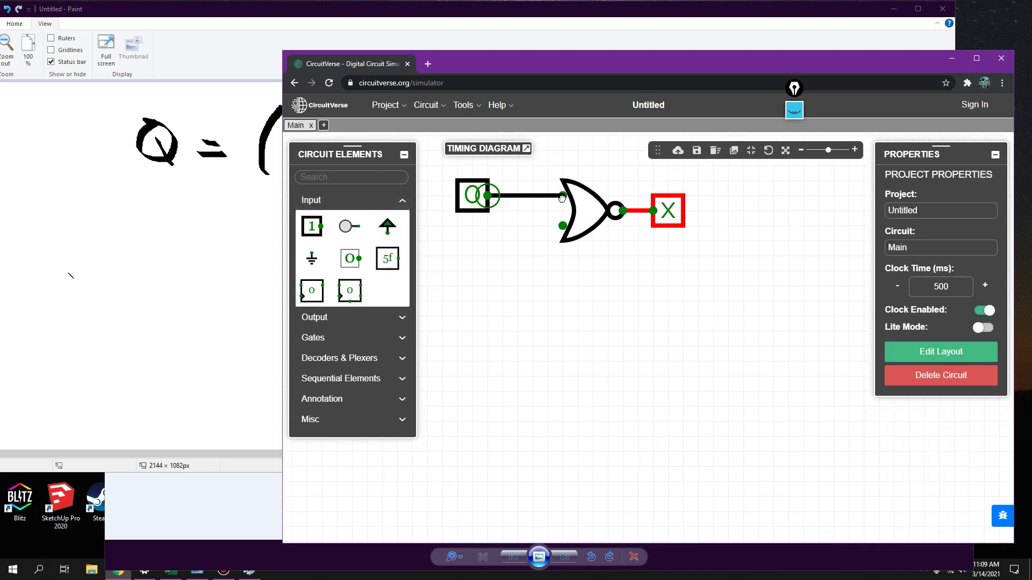
left_click(312, 225)
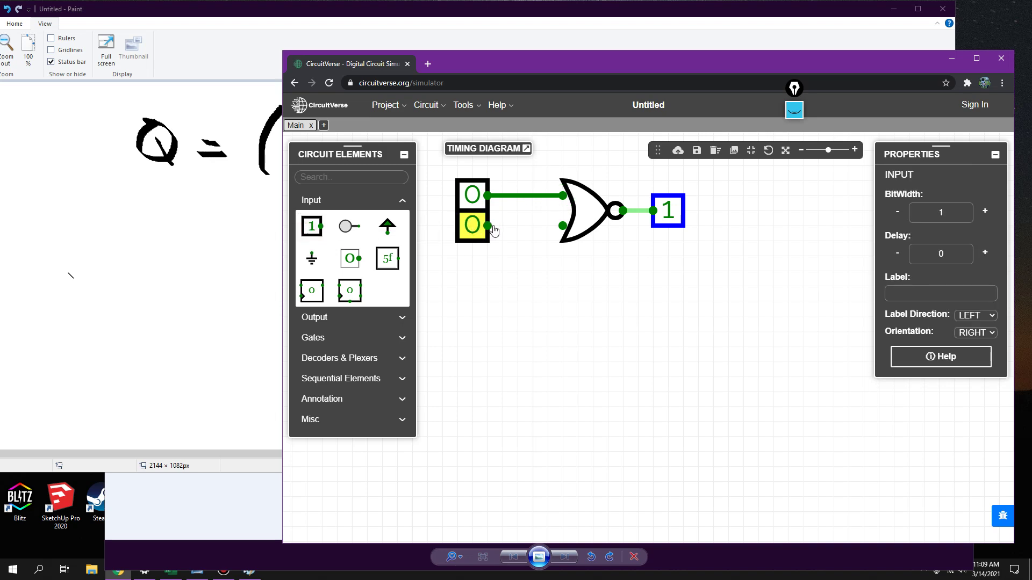
left_click_drag(492, 228, 565, 234)
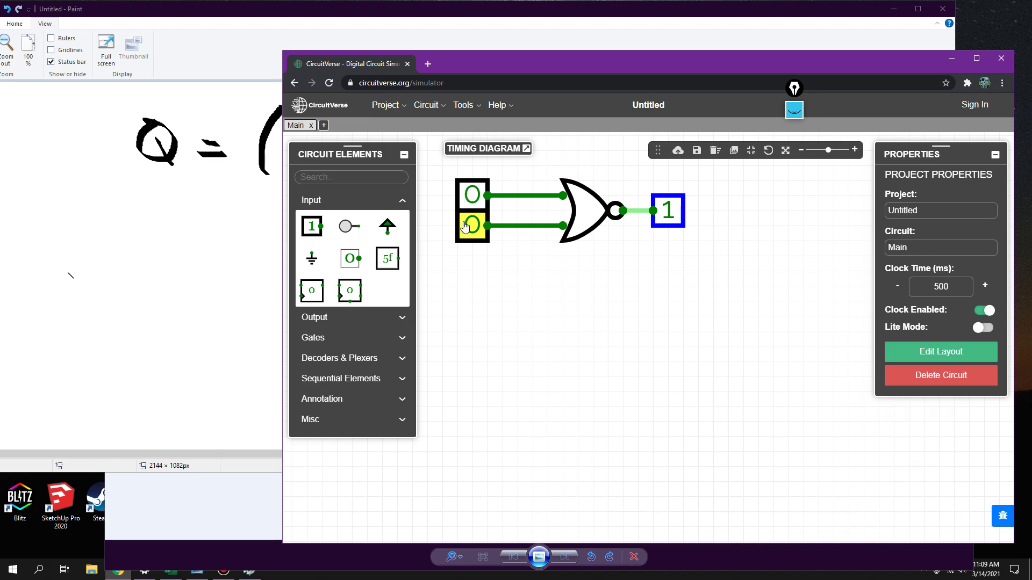
left_click(240, 490)
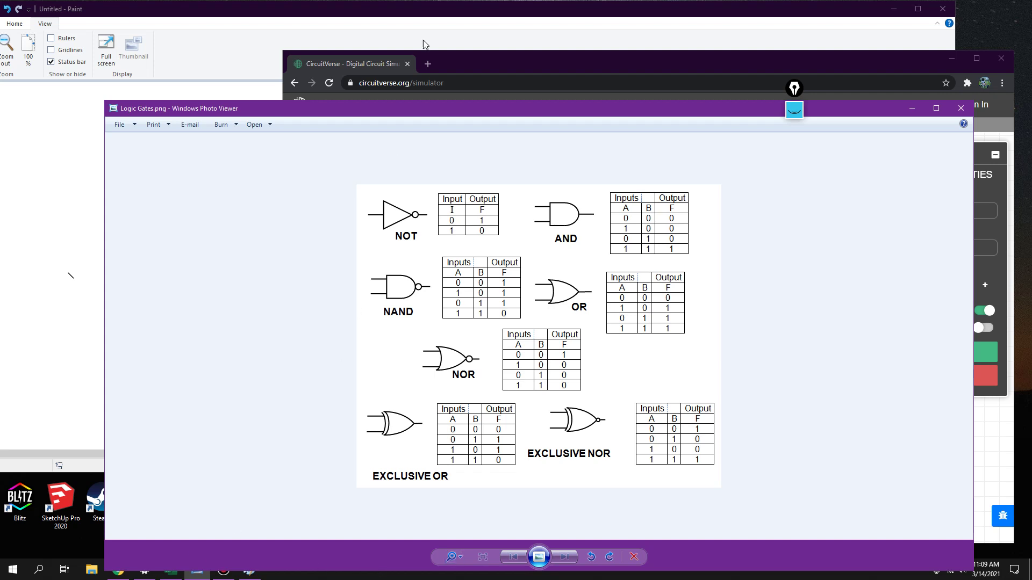
left_click(484, 64)
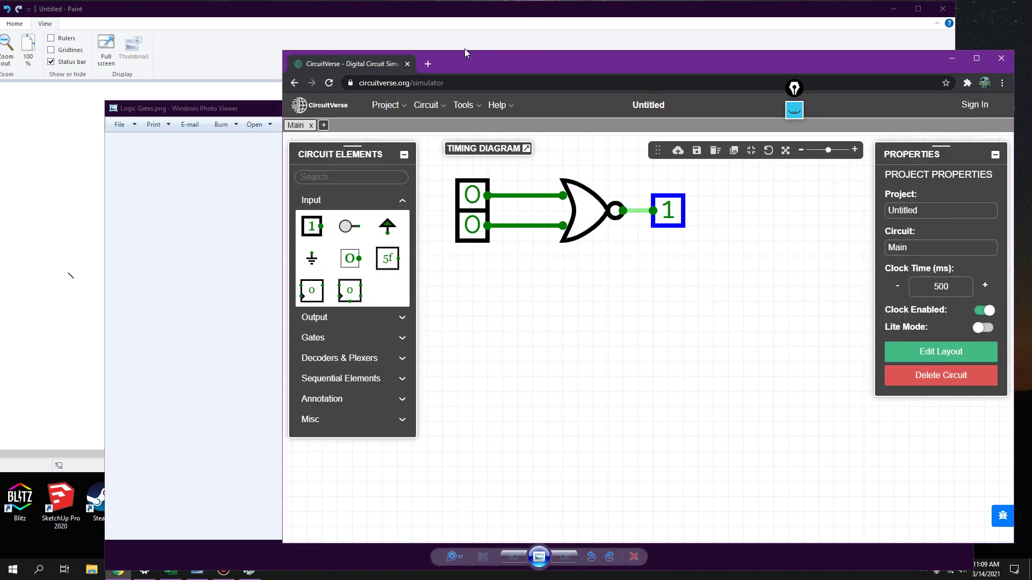
- Toggle each NOR input on and off in CircuitVerse, comparing the output with the NOR truth table in Logic Gates.png
left_click(241, 207)
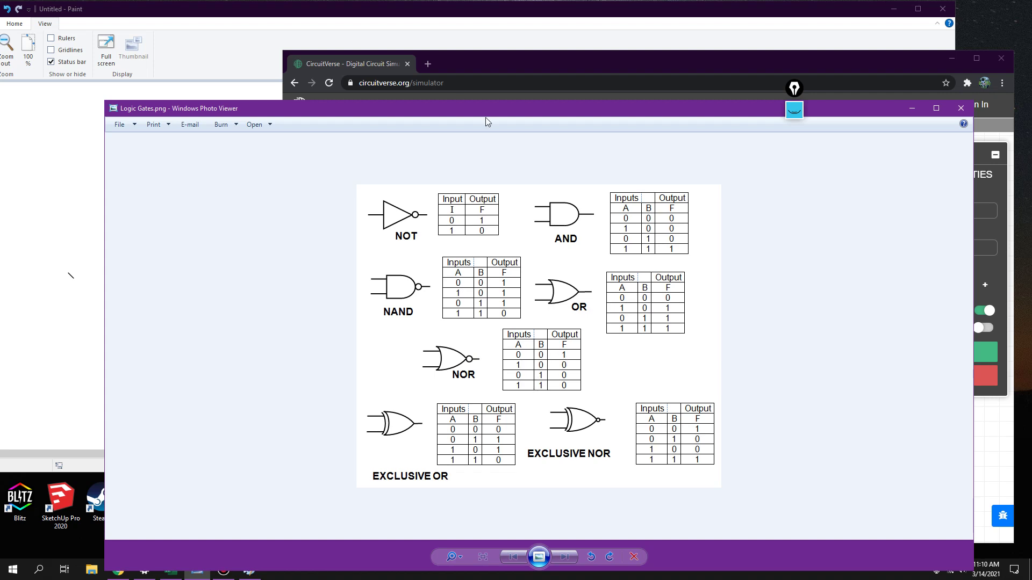
left_click(496, 74)
left_click(473, 194)
left_click(473, 195)
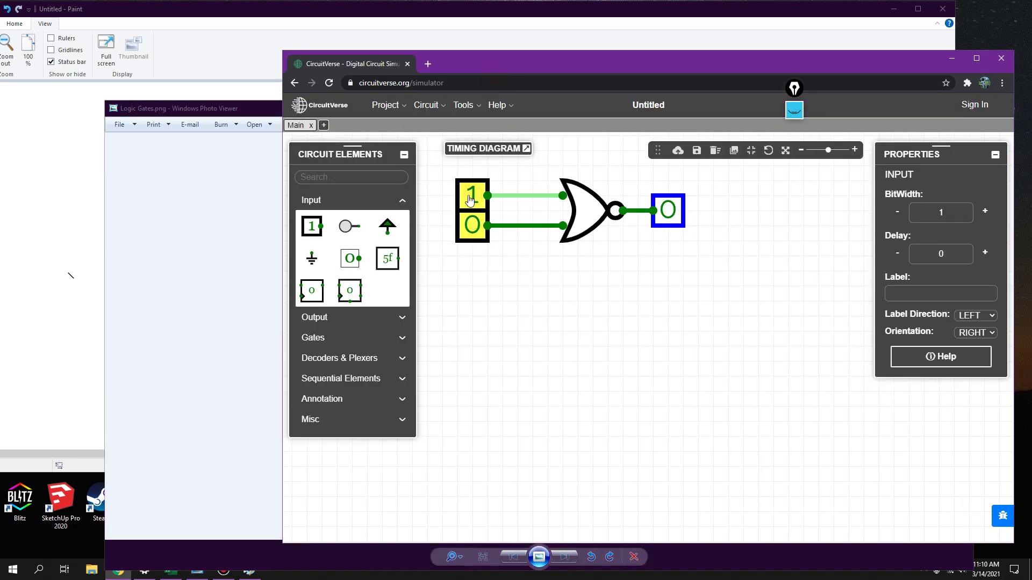
left_click(475, 230)
left_click(475, 230)
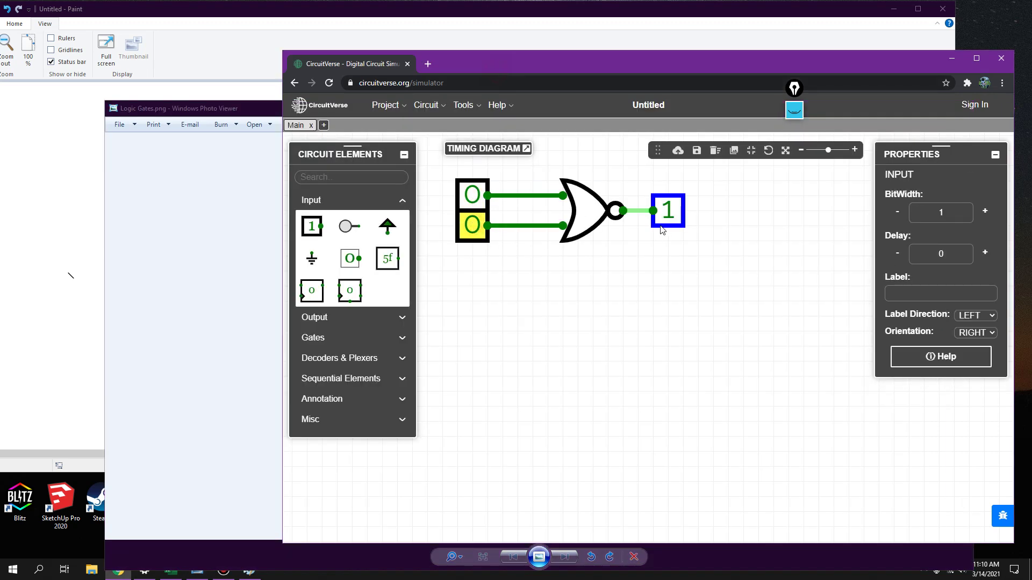
left_click(209, 326)
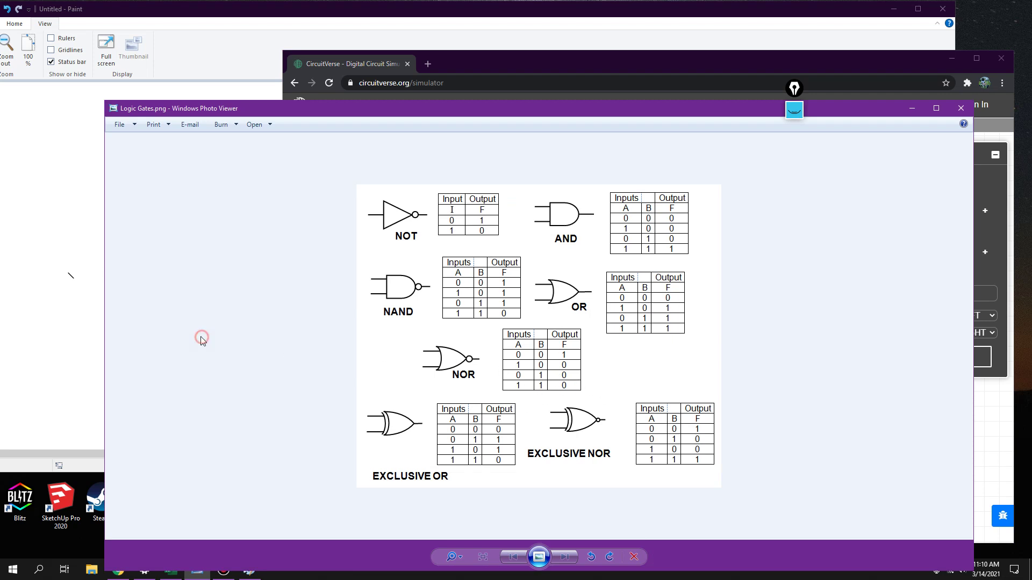
left_click(537, 54)
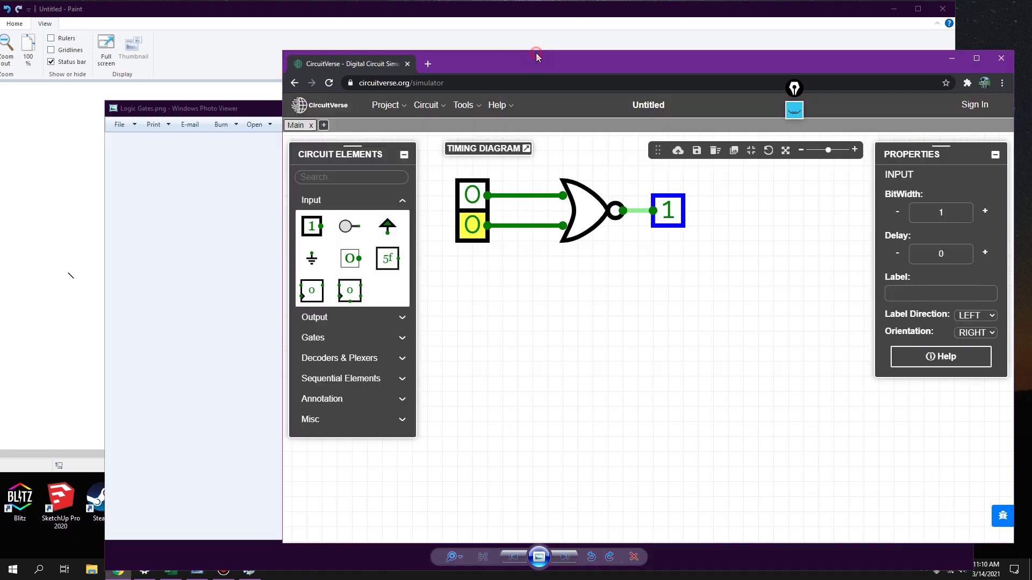
- Set both NOR gate inputs to 1 and check the result against the NOR table in Logic Gates.png
left_click(230, 276)
left_click(154, 314)
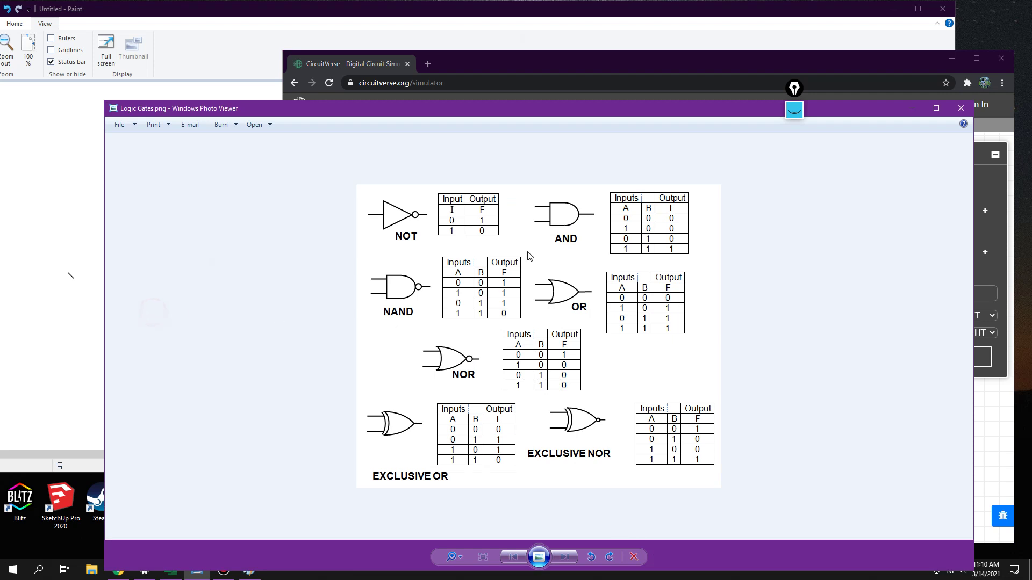
key("alt+Tab")
left_click(472, 194)
left_click(472, 225)
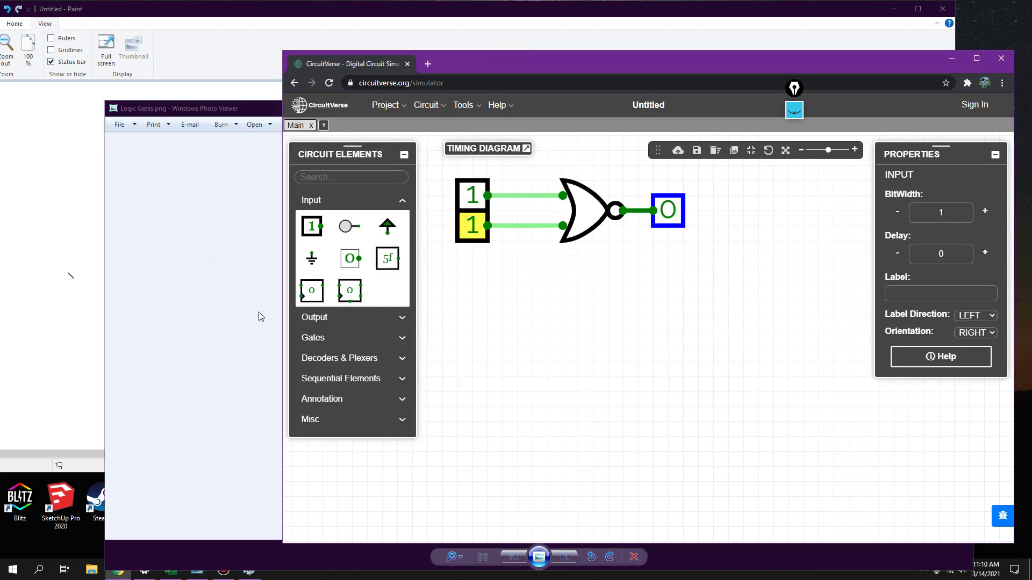
left_click(239, 318)
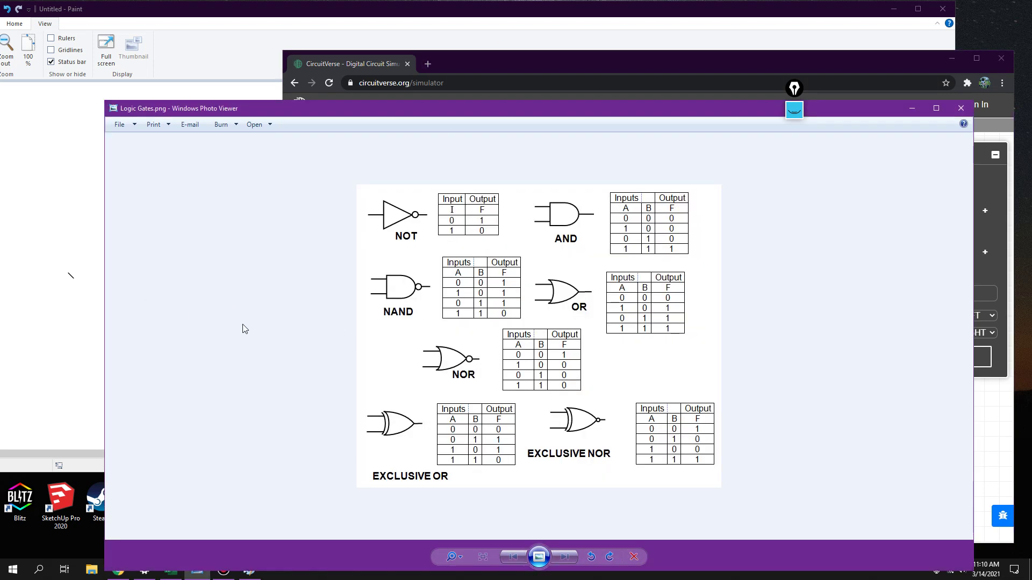
key("alt+Tab")
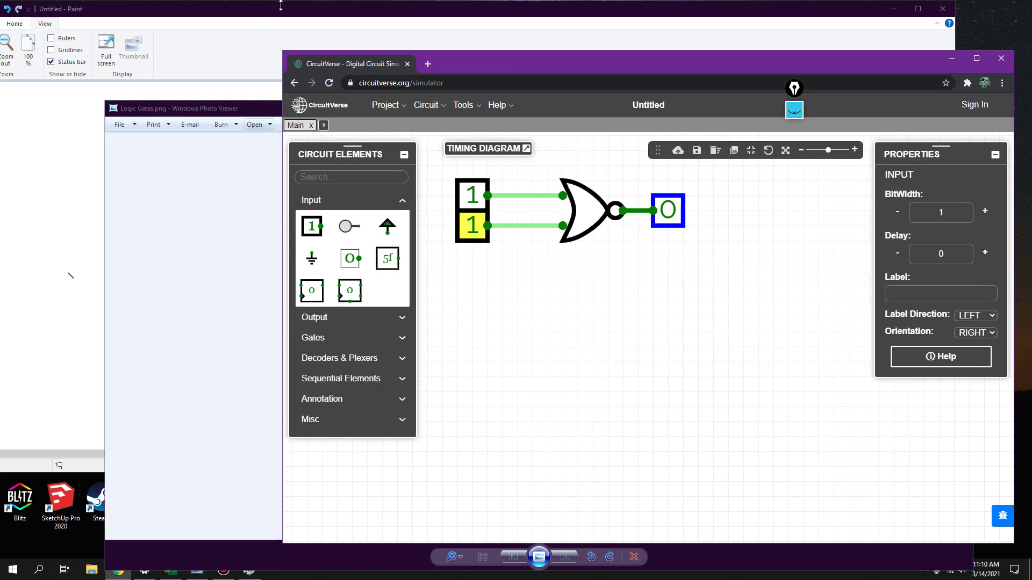
- Switch to Paint and extend the handwritten equation by writing + AB after the overlined (A + B)
left_click(295, 9)
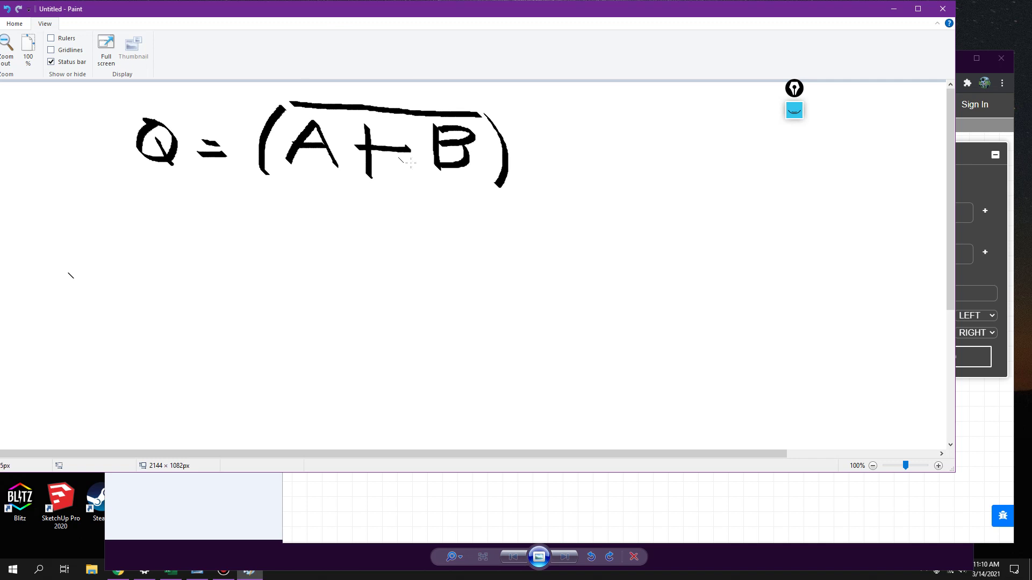
mouse_move(570, 132)
left_mouse_down()
mouse_move(572, 177)
mouse_move(590, 159)
left_mouse_up()
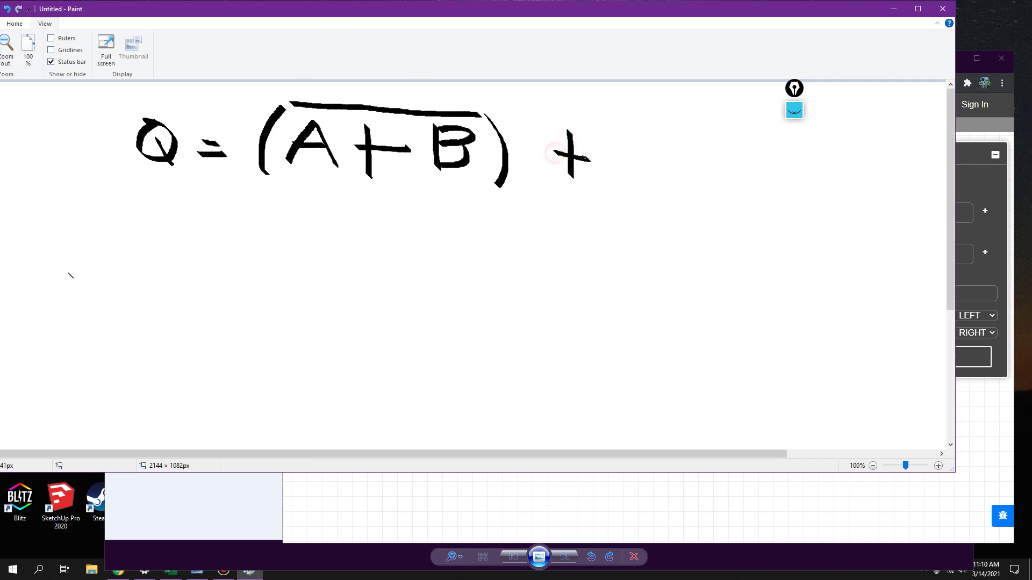
mouse_move(650, 122)
left_mouse_down()
mouse_move(606, 176)
mouse_move(662, 178)
mouse_move(670, 159)
mouse_move(686, 177)
left_mouse_up()
mouse_move(686, 129)
left_mouse_down()
mouse_move(691, 150)
mouse_move(730, 166)
mouse_move(685, 177)
left_mouse_up()
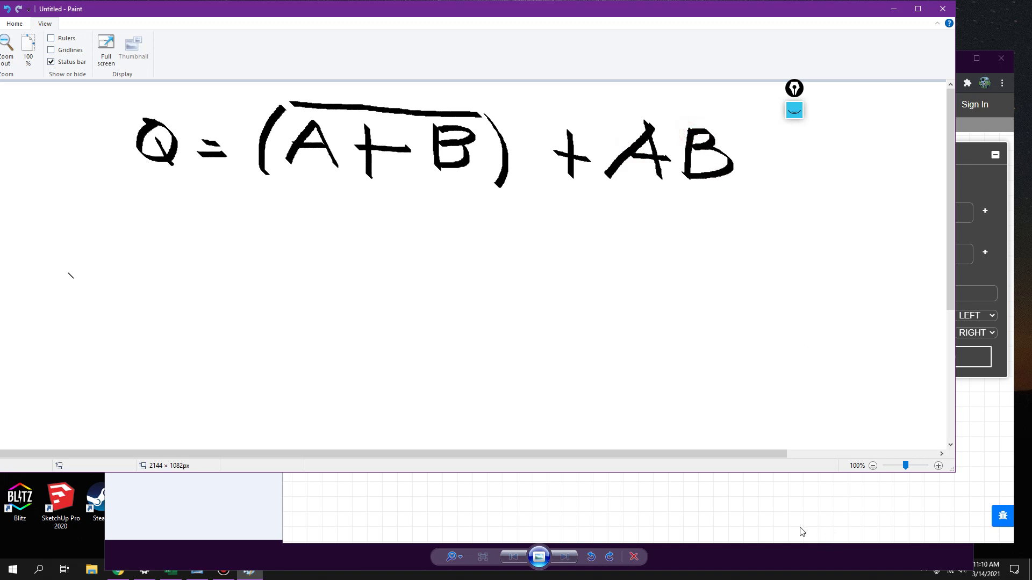
- Switch to CircuitVerse and place an AND gate on the canvas below the NOR gate
left_click(783, 523)
mouse_move(687, 73)
left_mouse_down()
mouse_move(679, 159)
mouse_move(676, 99)
left_mouse_up()
left_click(306, 355)
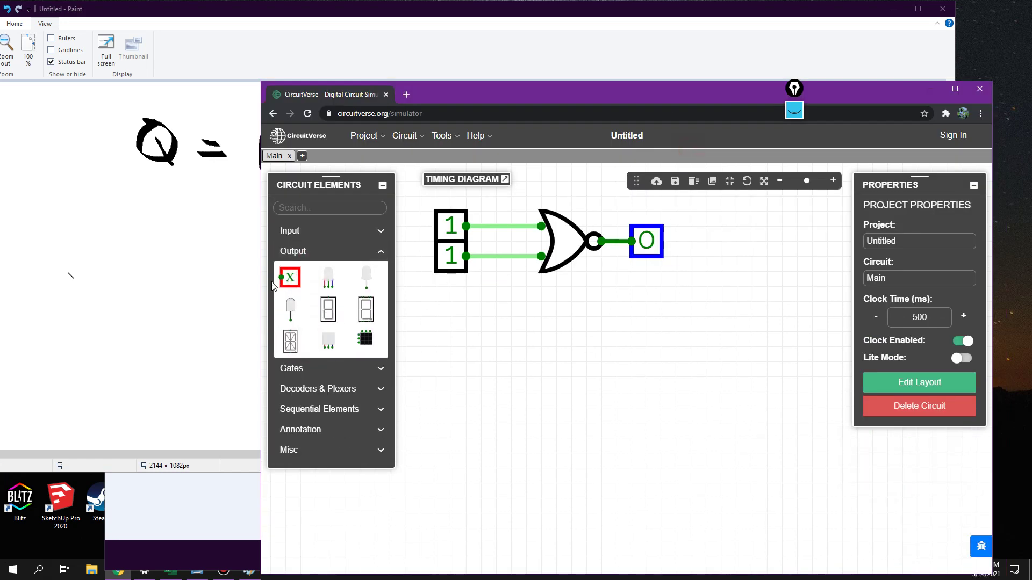
left_click(317, 369)
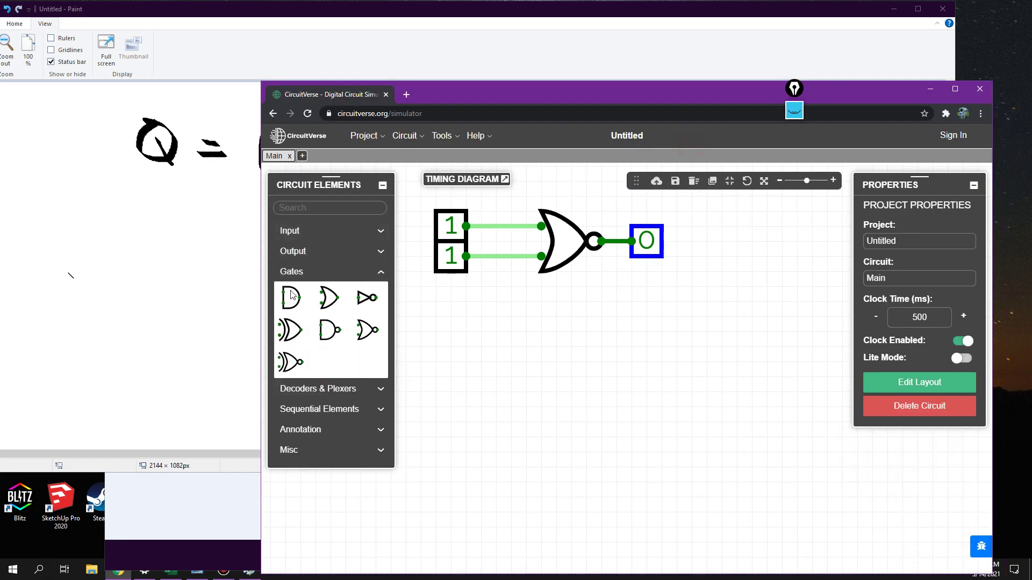
left_click(290, 298)
left_click(540, 352)
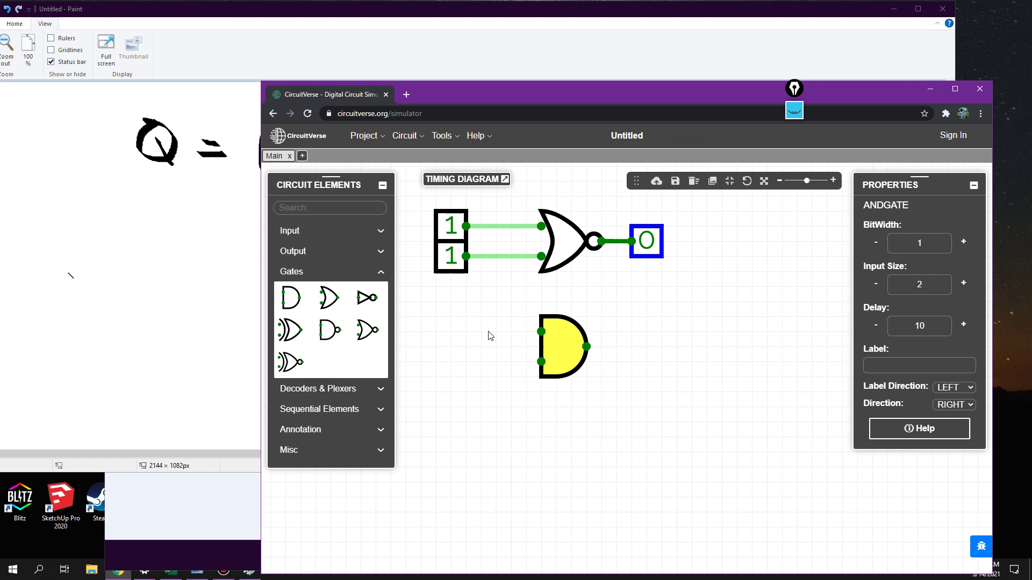
- Add two stacked input elements beside the AND gate and wire them to its two input pins
left_click(289, 231)
left_click(290, 257)
left_click(433, 331)
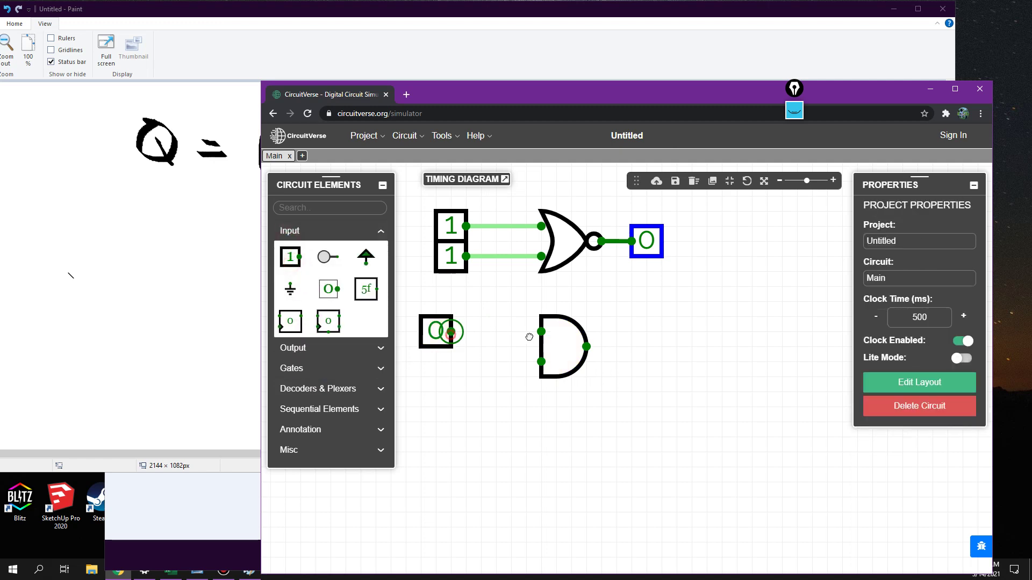
left_click_drag(451, 332, 541, 331)
left_click(437, 340)
left_click(439, 360)
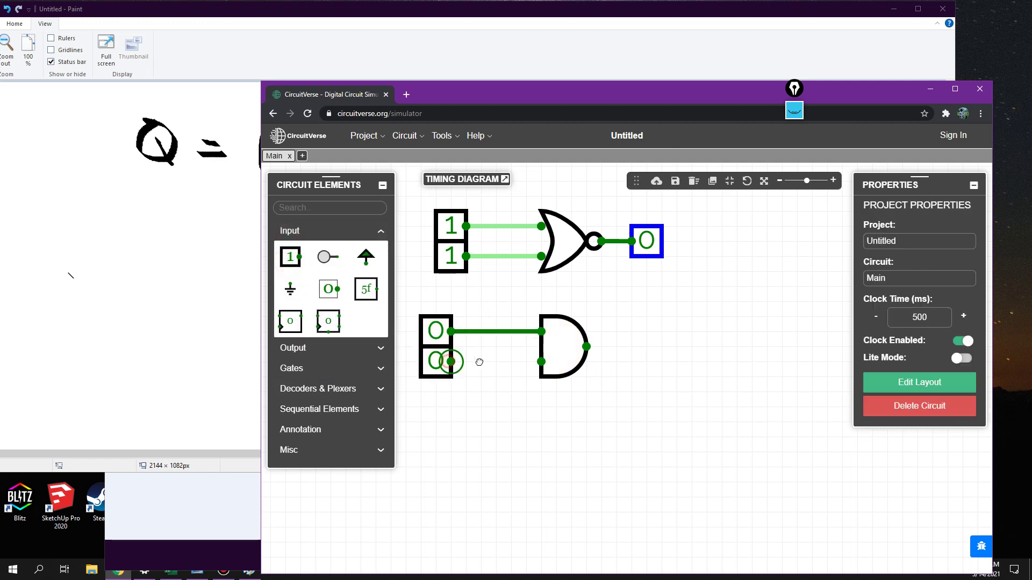
left_click_drag(451, 361, 541, 361)
- Set both NOR gate inputs to 0 and label the upper one A and the lower one B
left_click(459, 237)
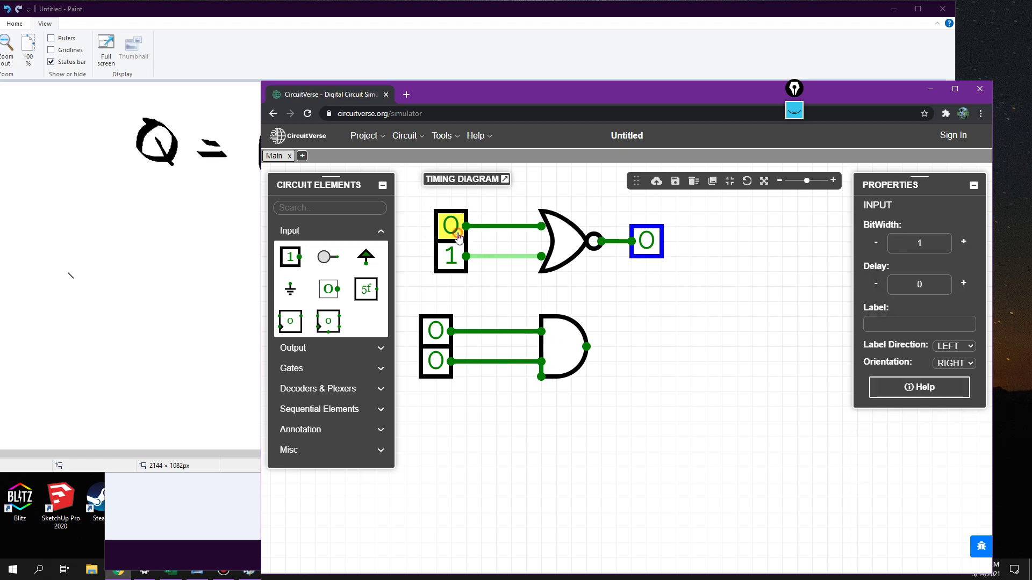
type("A")
left_click(450, 256)
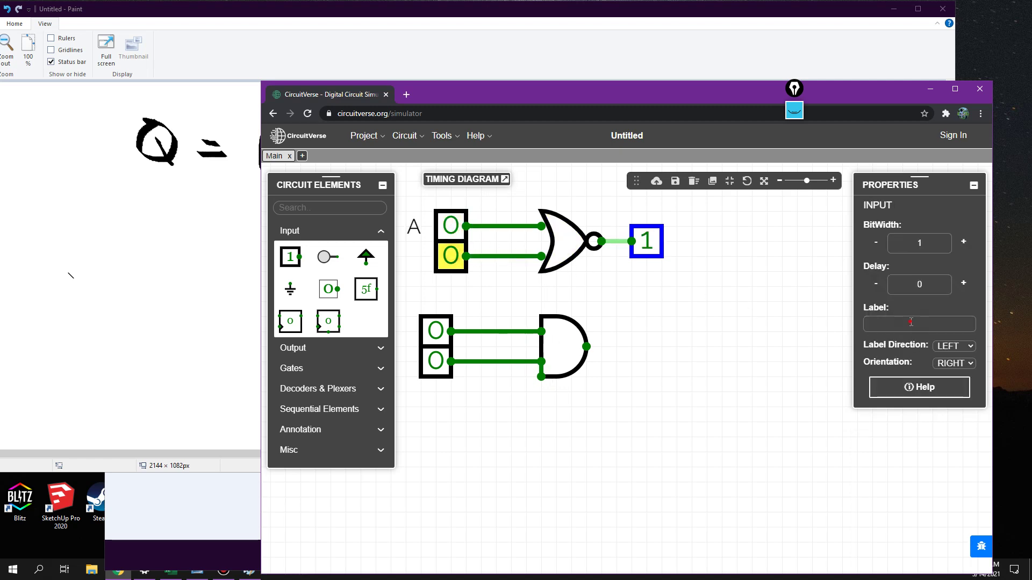
type("N")
type("B")
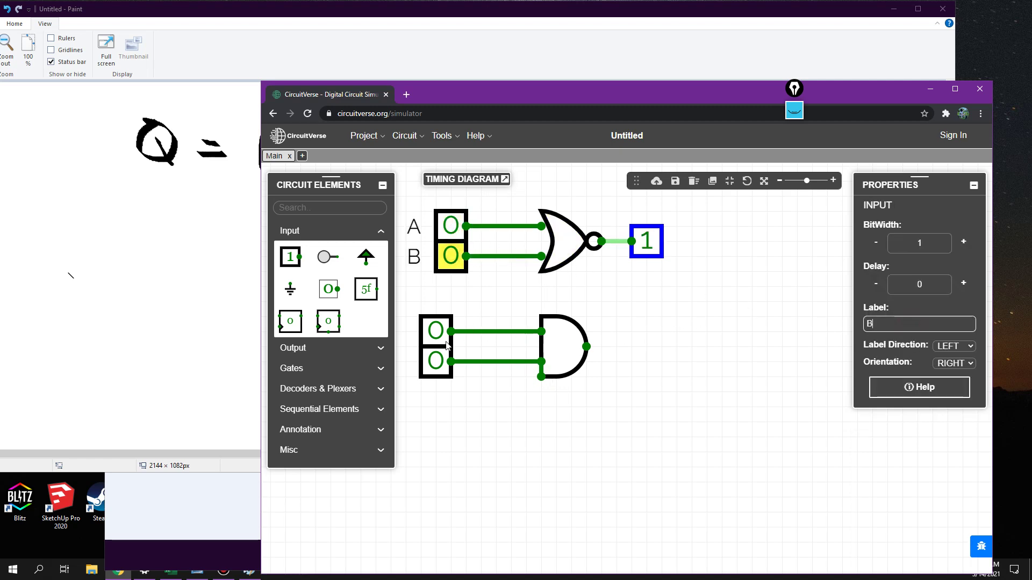
- Label the AND gate's upper input A and its lower input B
left_click(445, 344)
type("A")
left_click(444, 356)
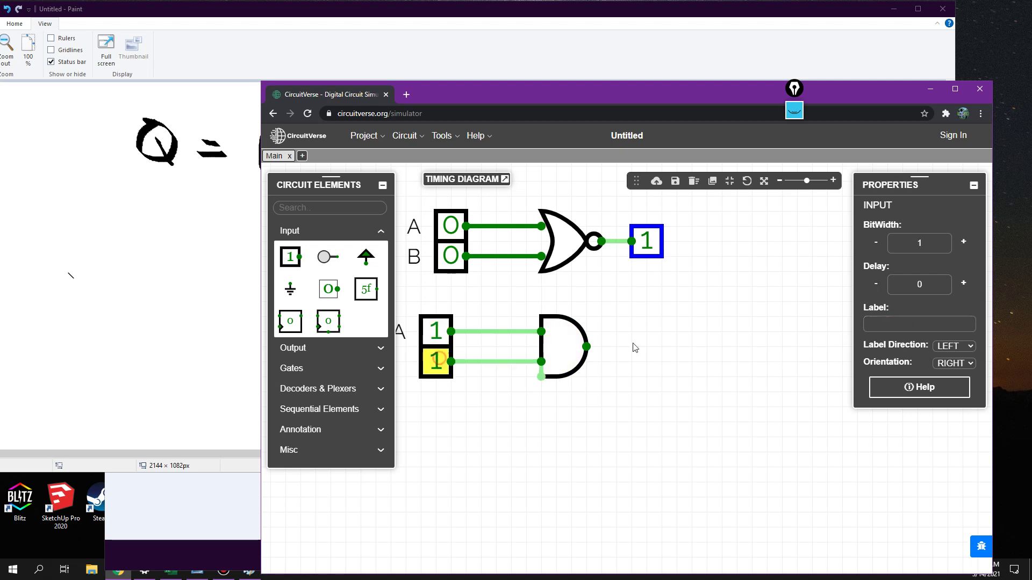
type("N")
left_click(630, 442)
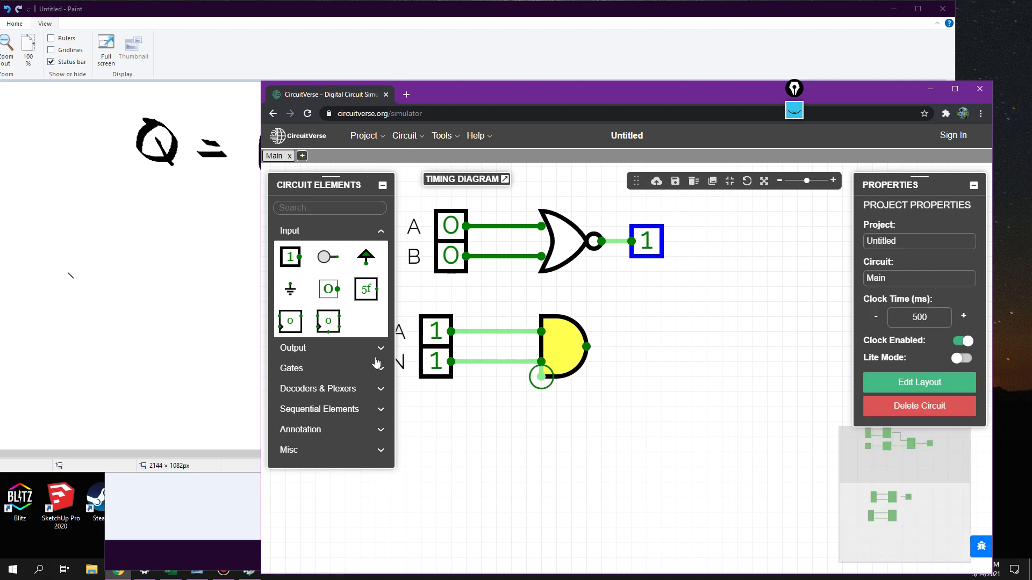
left_click(436, 362)
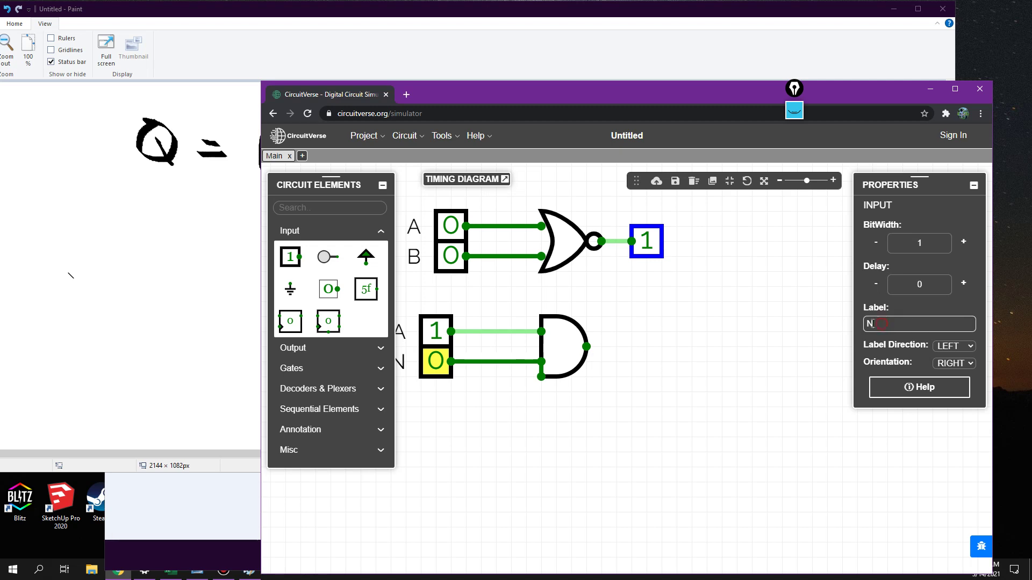
key("BackSpace")
type("B")
left_click(573, 386)
- In Paint, double-underline AB in the equation, and circle both AB and the overlined (A + B) as separate terms
left_click(166, 238)
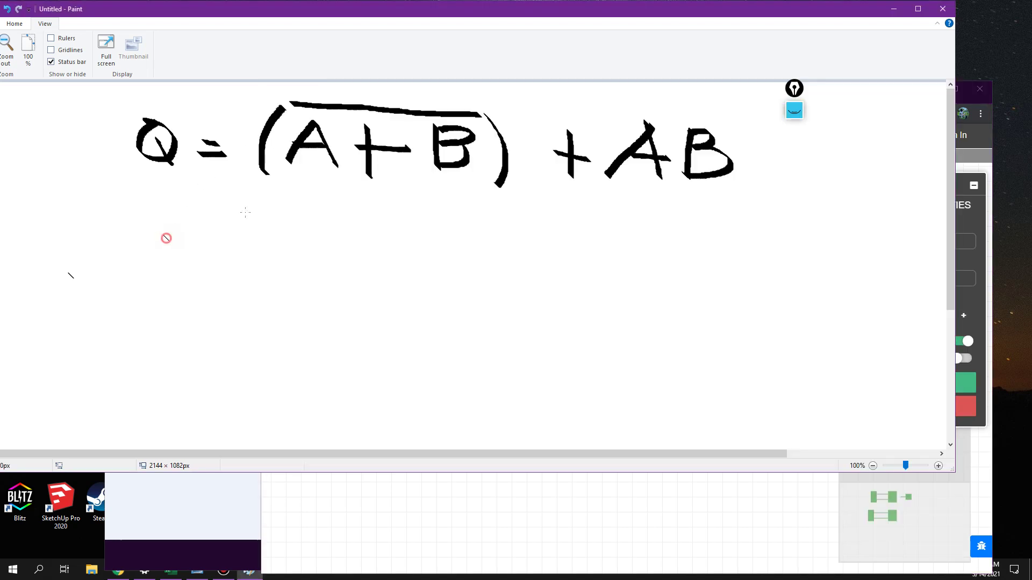
mouse_move(747, 208)
left_mouse_down()
mouse_move(626, 204)
mouse_move(744, 230)
left_mouse_up()
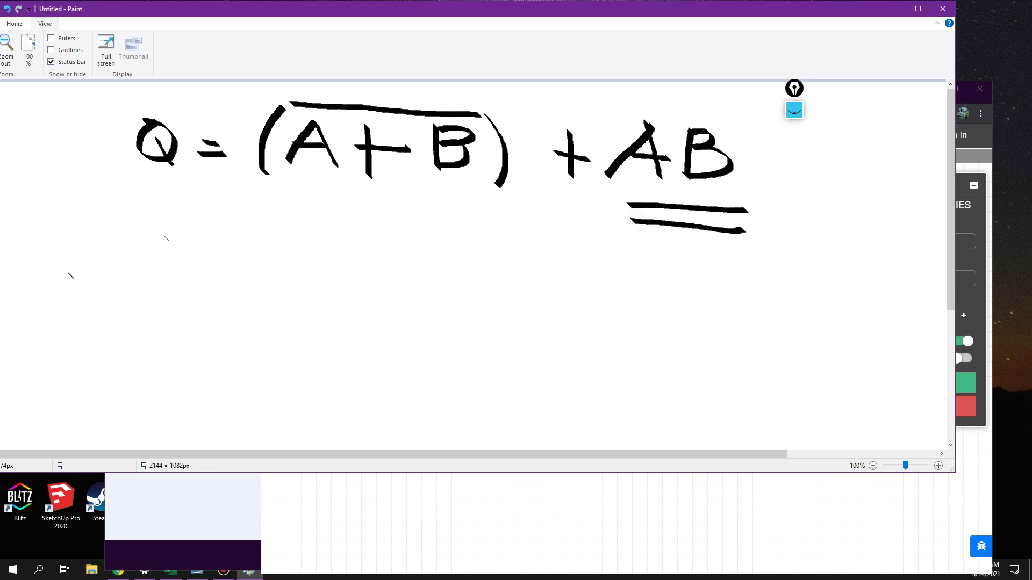
left_click(632, 559)
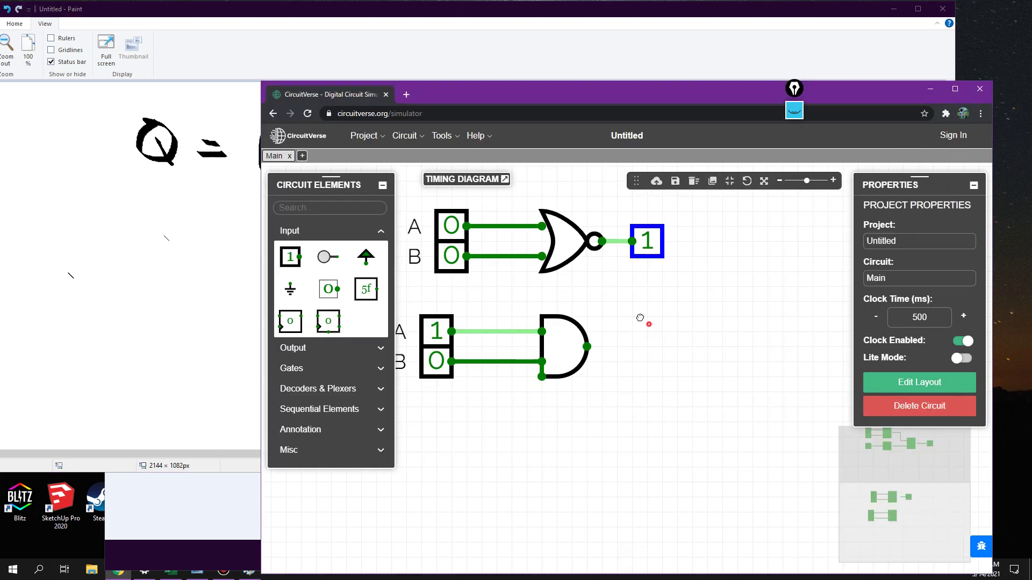
left_click(617, 40)
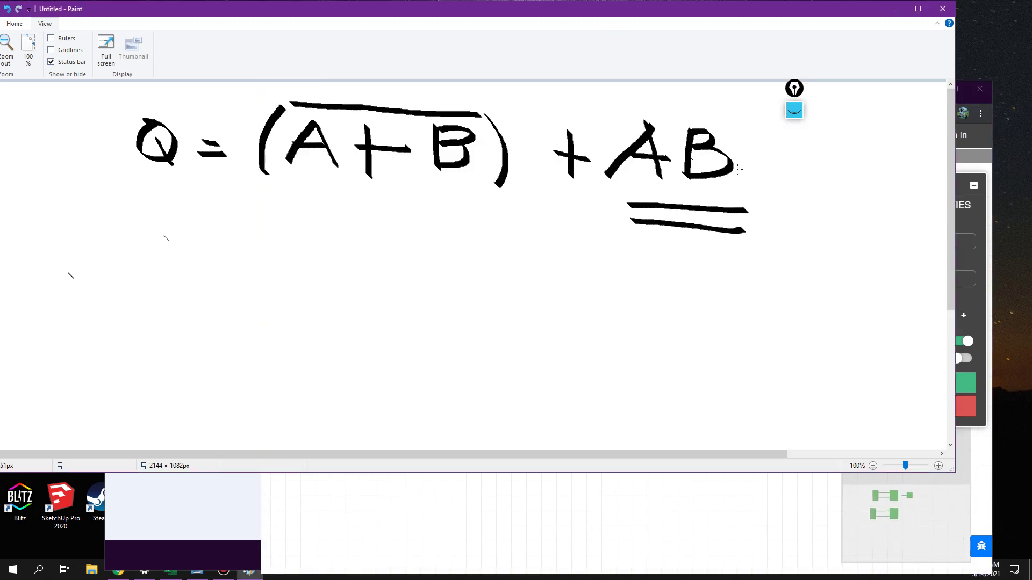
mouse_move(747, 129)
left_mouse_down()
mouse_move(694, 112)
mouse_move(587, 159)
mouse_move(748, 215)
mouse_move(711, 122)
left_mouse_up()
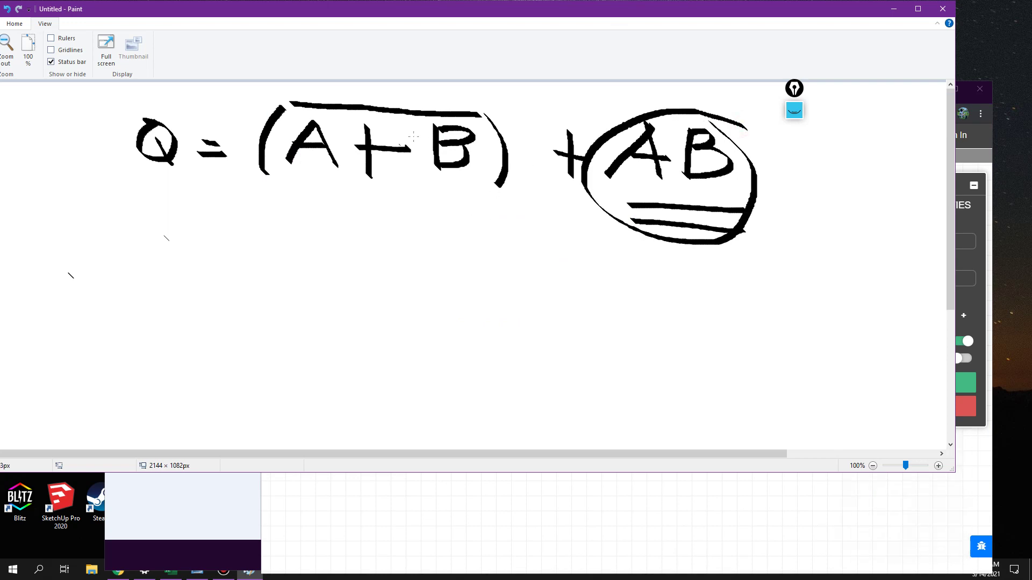
mouse_move(509, 99)
left_mouse_down()
mouse_move(454, 85)
mouse_move(456, 230)
mouse_move(507, 101)
left_mouse_up()
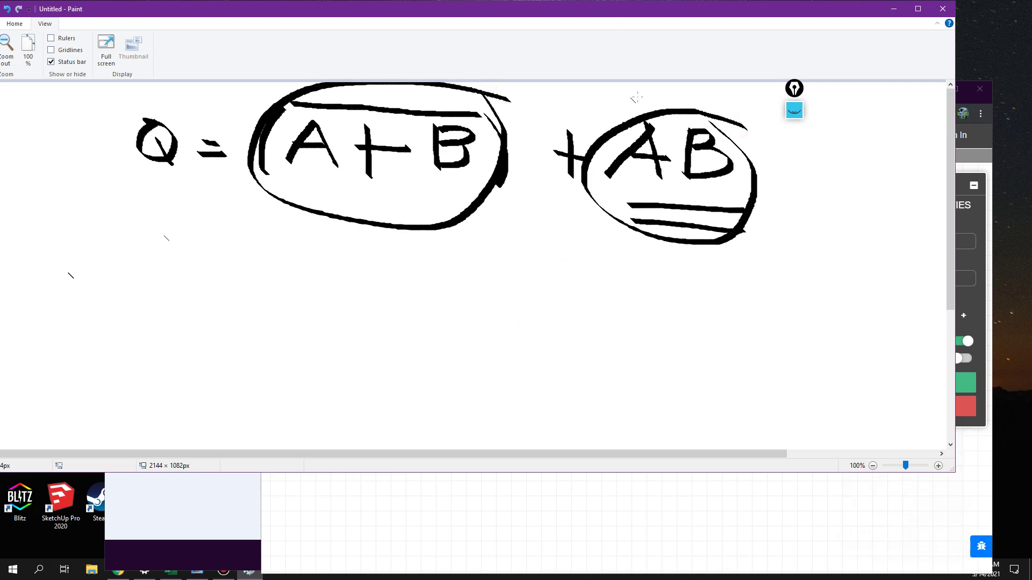
- Rewrite the expression below the equation as overlined (A + B) + (AB), with each term in its own parentheses
mouse_move(230, 355)
left_mouse_down()
mouse_move(269, 299)
mouse_move(281, 337)
mouse_move(286, 319)
mouse_move(323, 350)
mouse_move(364, 322)
left_mouse_up()
mouse_move(394, 299)
left_mouse_down()
mouse_move(393, 350)
mouse_move(400, 324)
mouse_move(413, 350)
left_mouse_up()
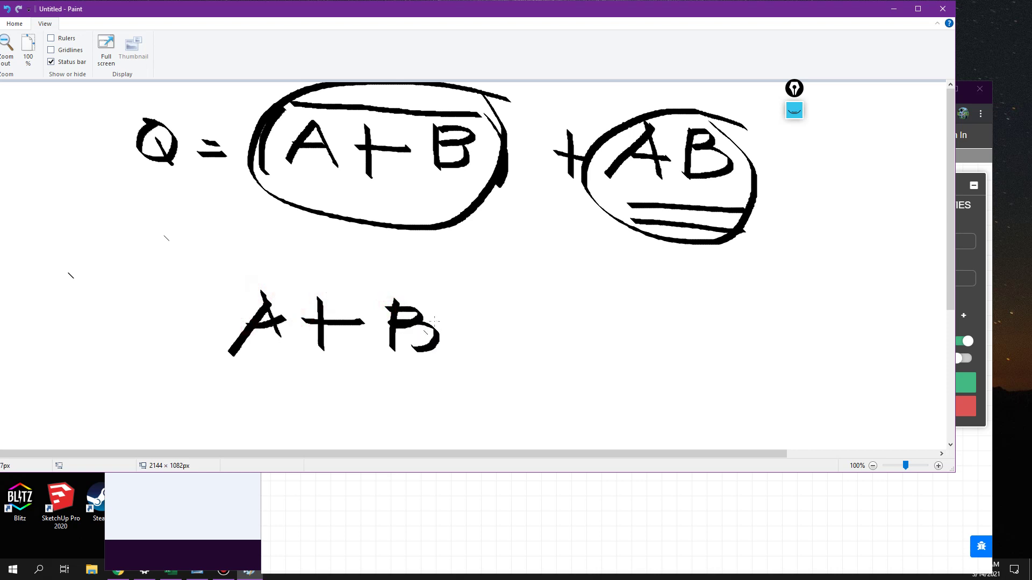
left_click_drag(230, 276, 210, 357)
left_click_drag(434, 283, 456, 386)
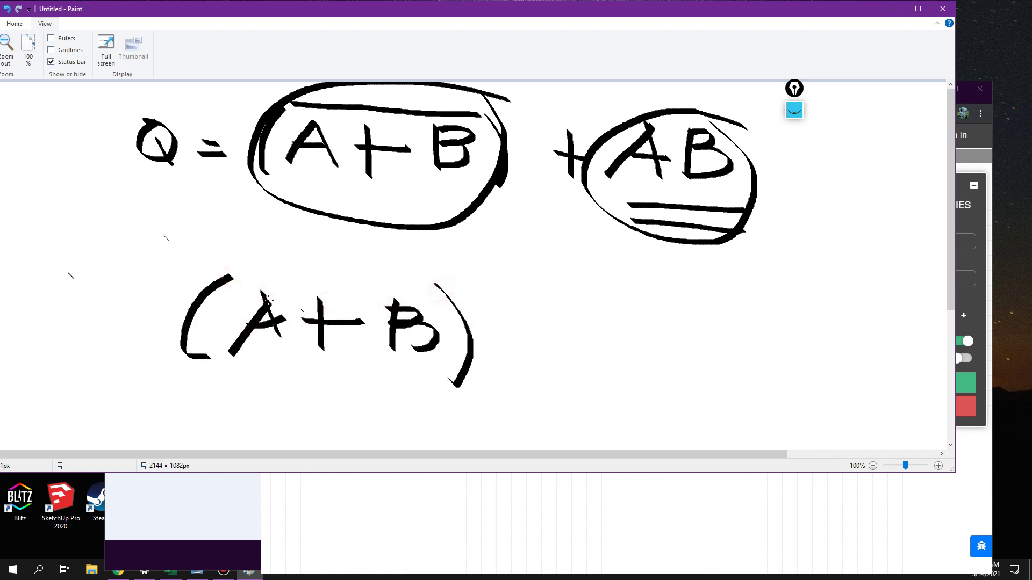
left_click_drag(242, 273, 418, 267)
left_click_drag(549, 293, 546, 350)
left_click_drag(522, 324, 575, 324)
mouse_move(672, 288)
left_mouse_down()
mouse_move(642, 317)
mouse_move(664, 367)
left_mouse_up()
mouse_move(696, 357)
left_mouse_down()
mouse_move(729, 314)
mouse_move(753, 359)
mouse_move(758, 341)
left_mouse_up()
mouse_move(782, 311)
left_mouse_down()
mouse_move(788, 355)
mouse_move(817, 329)
left_mouse_up()
mouse_move(804, 331)
left_mouse_down()
mouse_move(821, 346)
mouse_move(785, 356)
left_mouse_up()
left_click_drag(822, 292, 829, 372)
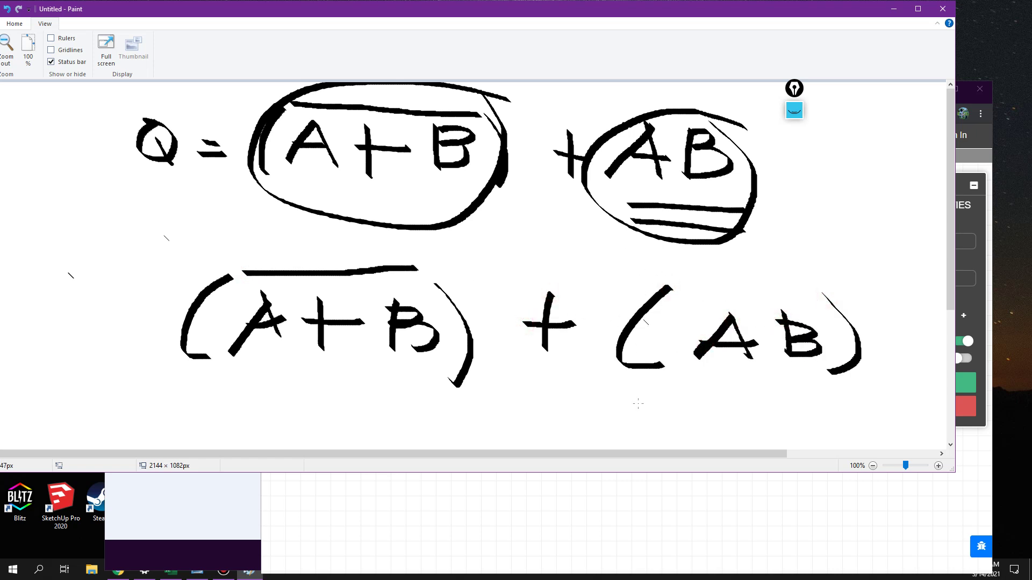
- Mark the plus sign between the rewritten terms from below and underline both parenthesized terms
mouse_move(609, 392)
left_mouse_down()
mouse_move(635, 376)
mouse_move(636, 393)
left_mouse_up()
left_click_drag(167, 374, 432, 385)
mouse_move(665, 396)
left_mouse_down()
mouse_move(876, 396)
mouse_move(842, 394)
left_mouse_up()
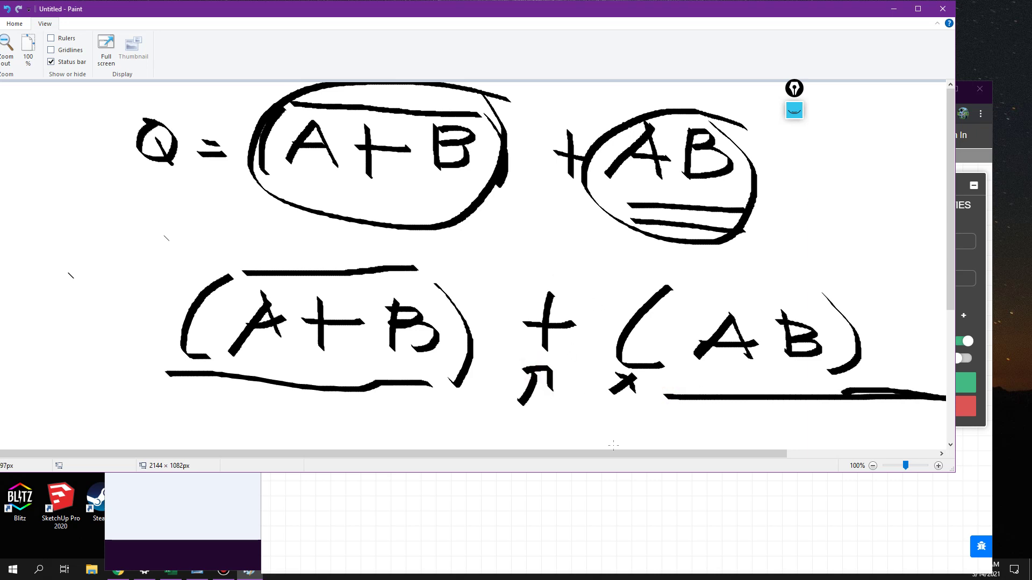
- In CircuitVerse, place an OR gate beyond the NOR and AND gates and delete the output attached to the NOR gate
left_click(719, 532)
scroll(656, 320, "down", 2)
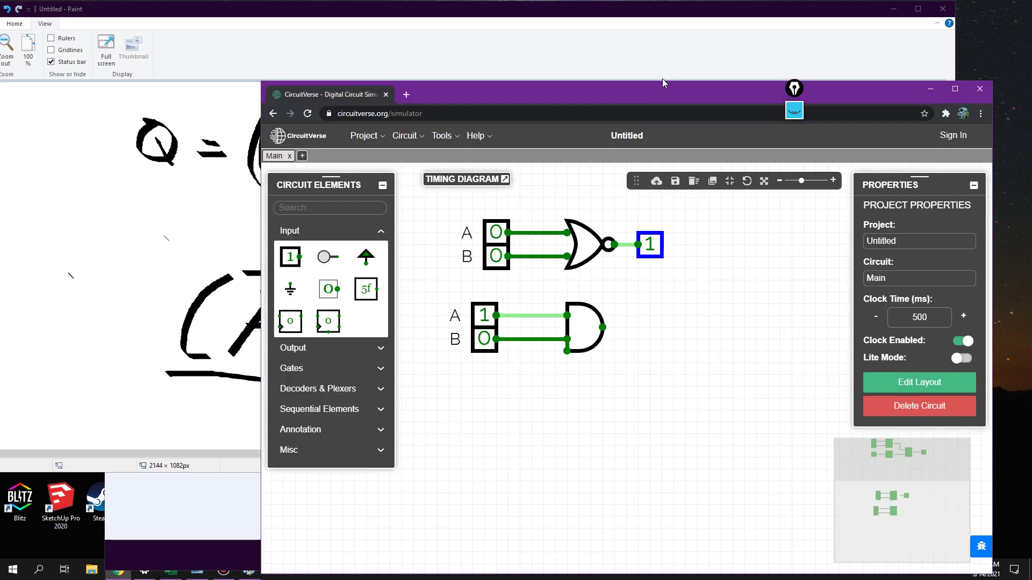
left_click(293, 368)
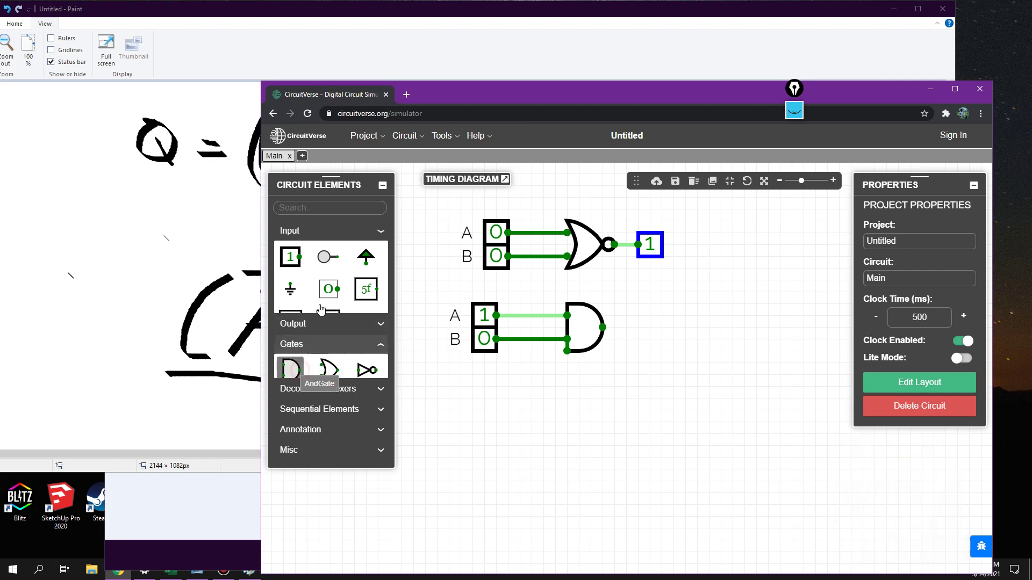
left_click(329, 297)
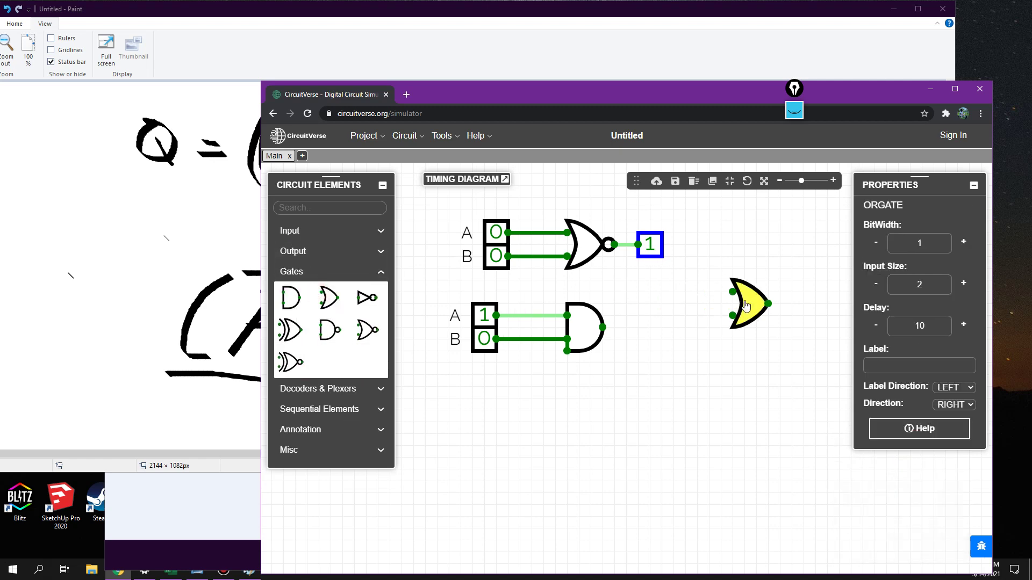
left_click(737, 303)
left_click(659, 256)
key("Delete")
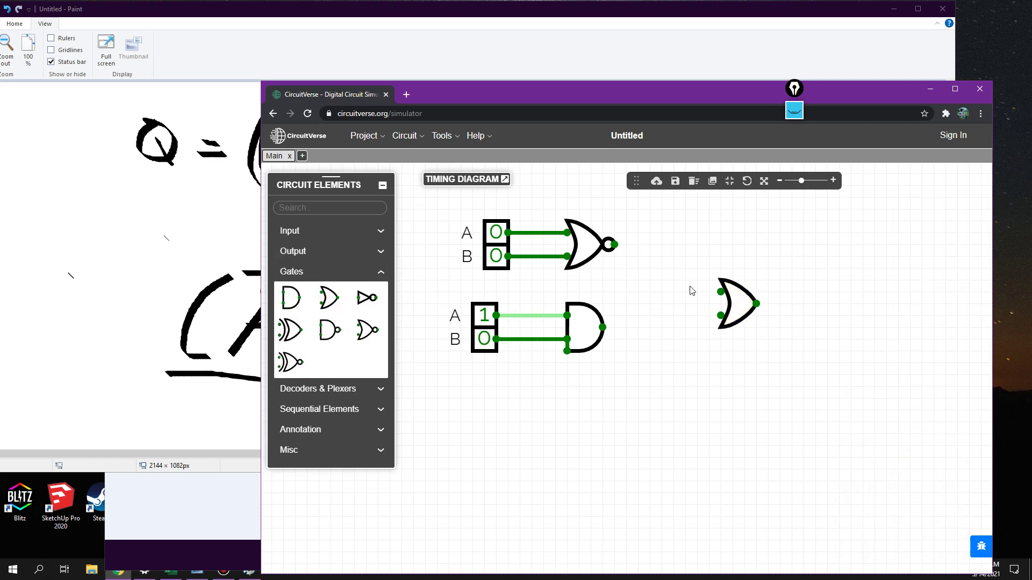
- Move the OR gate closer and wire the NOR gate's output to its upper input and the AND gate's to its lower input
mouse_move(734, 302)
left_mouse_down()
mouse_move(681, 305)
mouse_move(679, 292)
left_mouse_up()
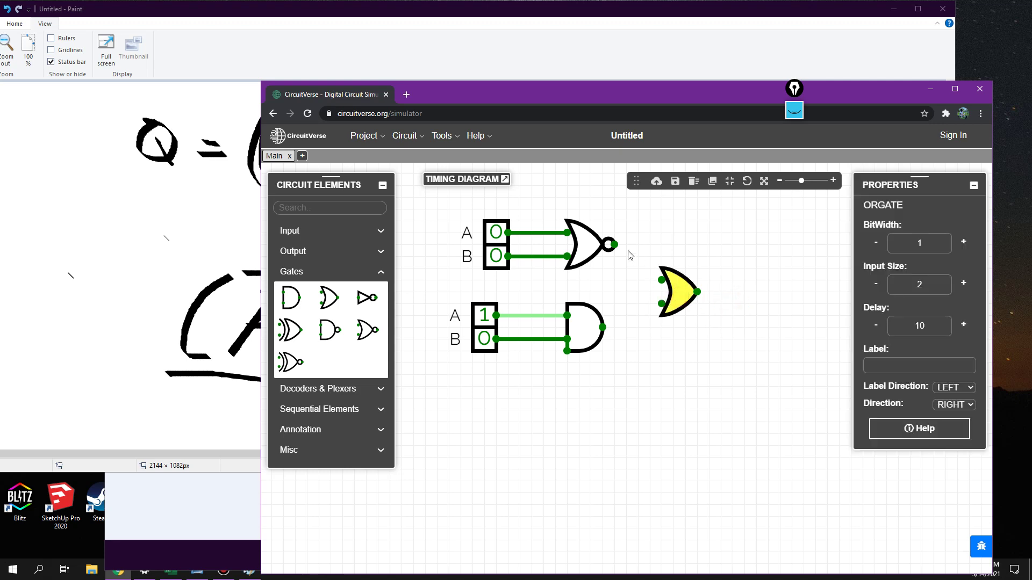
mouse_move(614, 245)
left_mouse_down()
mouse_move(638, 282)
mouse_move(661, 280)
left_mouse_up()
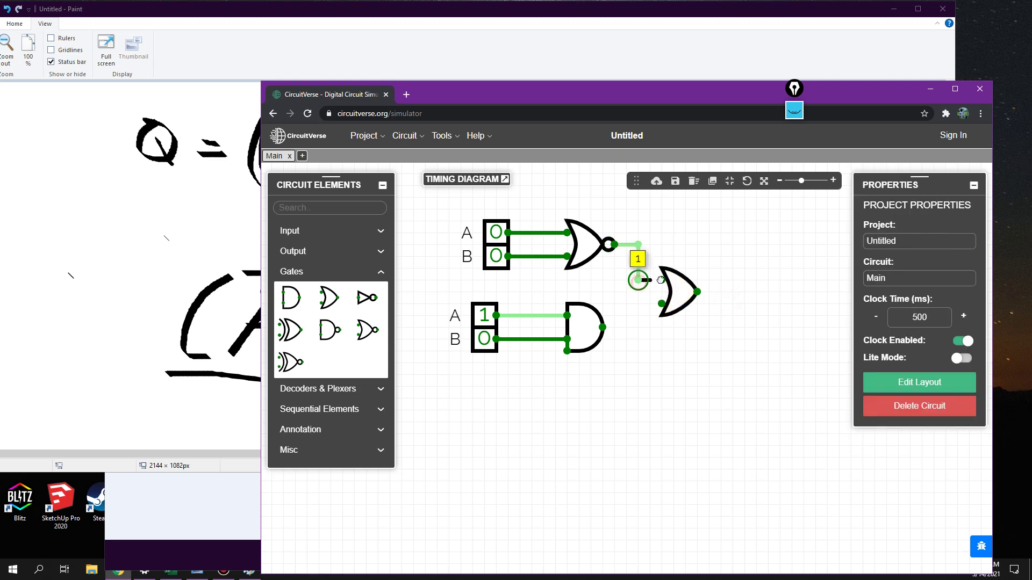
mouse_move(600, 332)
left_mouse_down()
mouse_move(626, 327)
mouse_move(638, 304)
mouse_move(661, 304)
left_mouse_up()
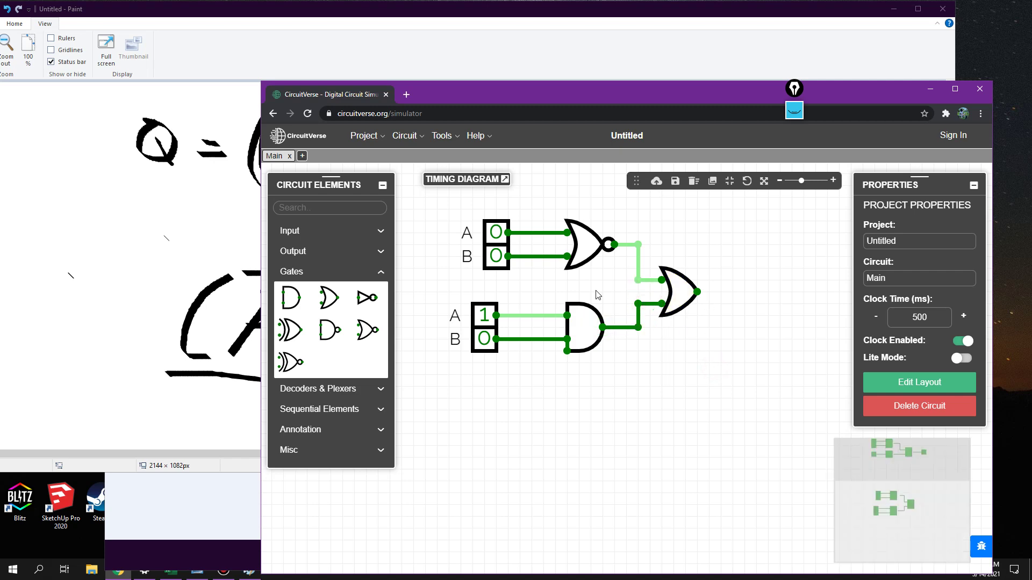
- Attach an output to the OR gate's output and label it Q
left_click(304, 263)
left_click(289, 277)
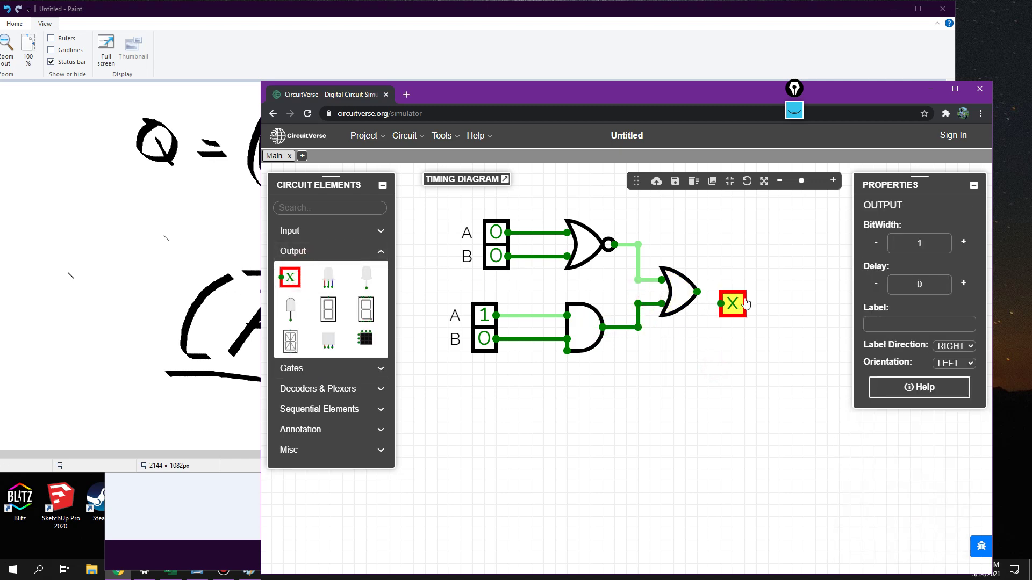
left_click(746, 296)
left_click(747, 297)
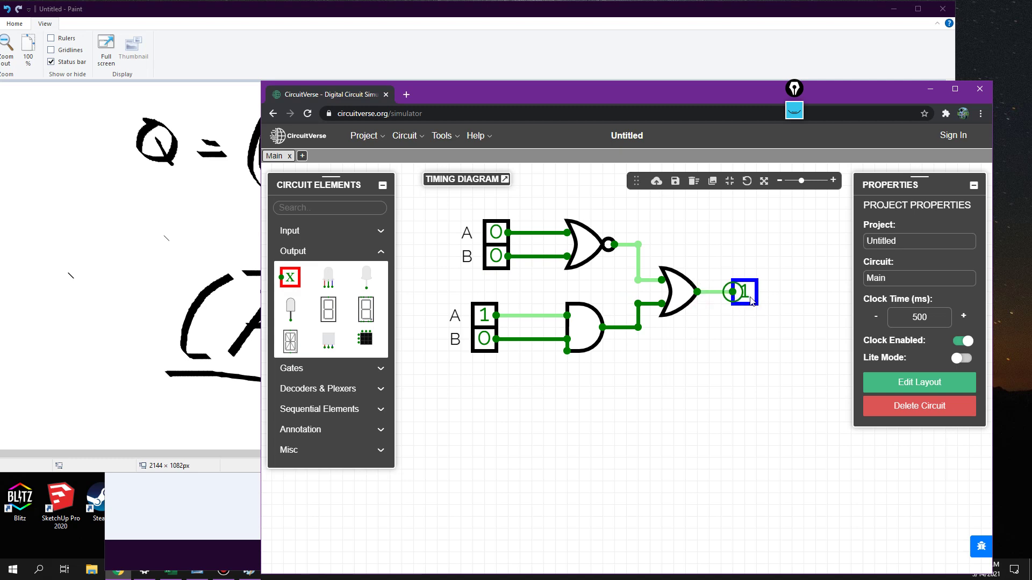
left_click(876, 321)
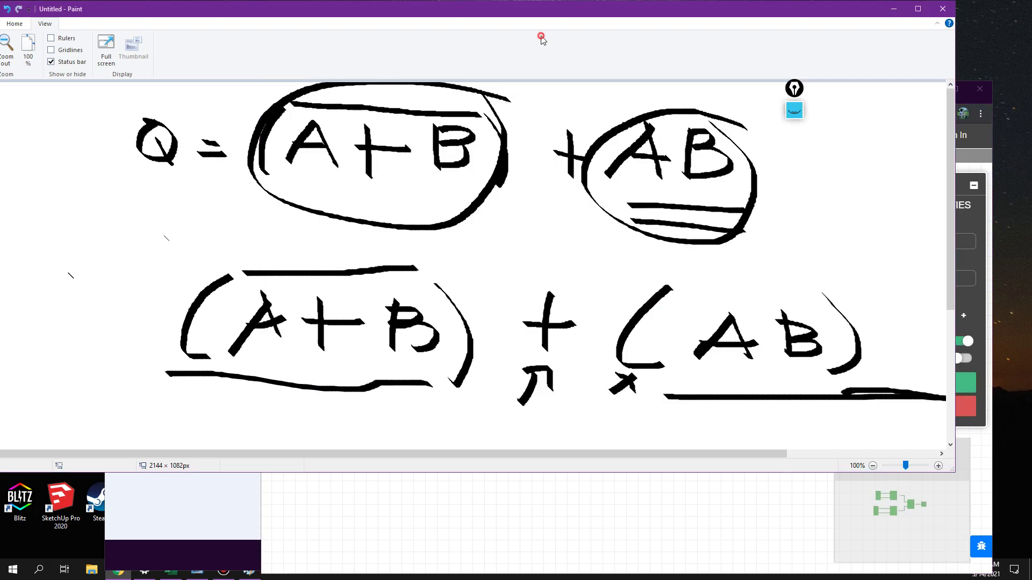
- Switch to the Excel truth table, set the text in C1:E5 to black and clear the contents of those cells
left_click(544, 41)
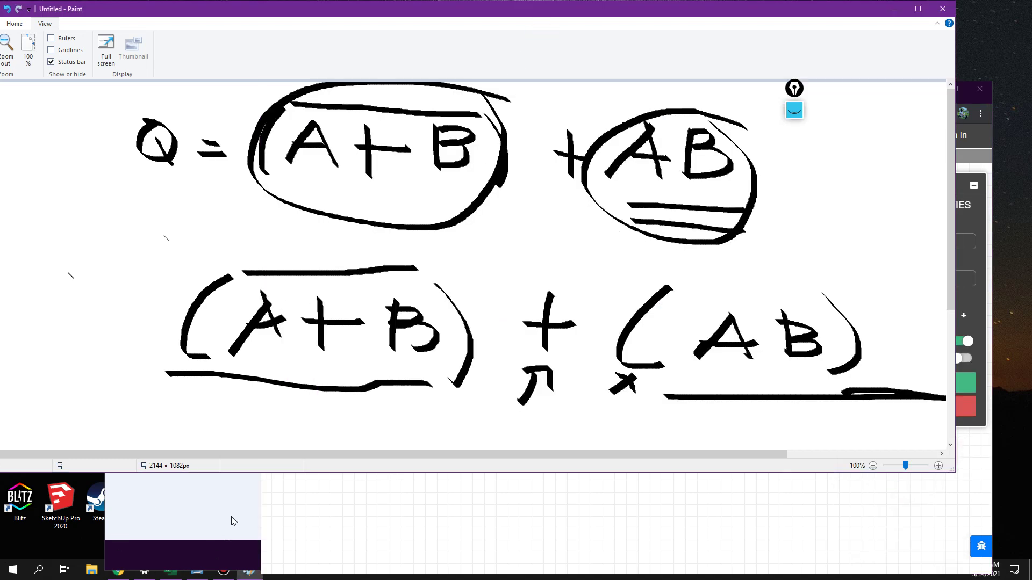
left_click(231, 518)
left_click(171, 571)
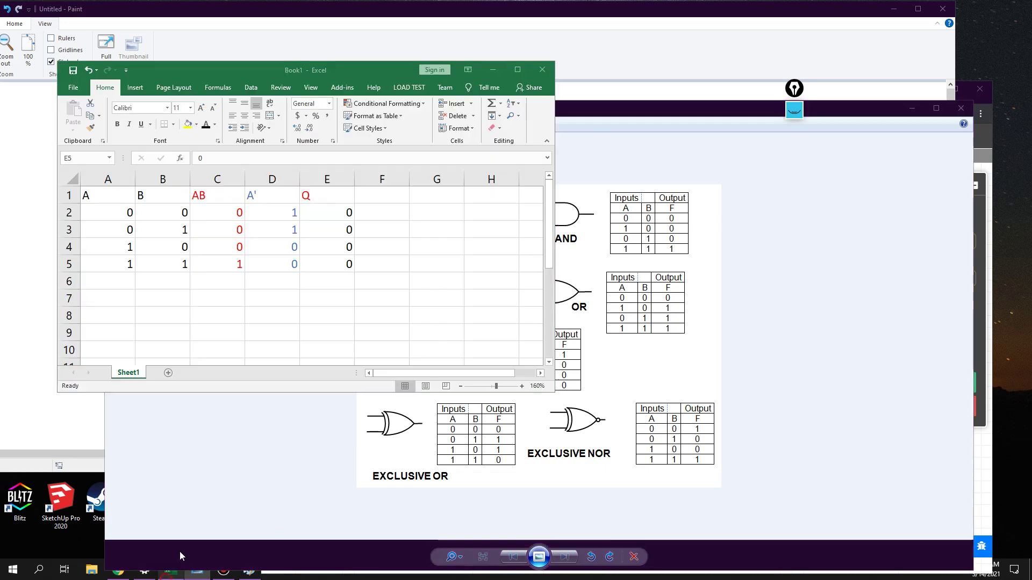
left_click(272, 221)
left_click_drag(222, 210, 342, 262)
right_click(343, 262)
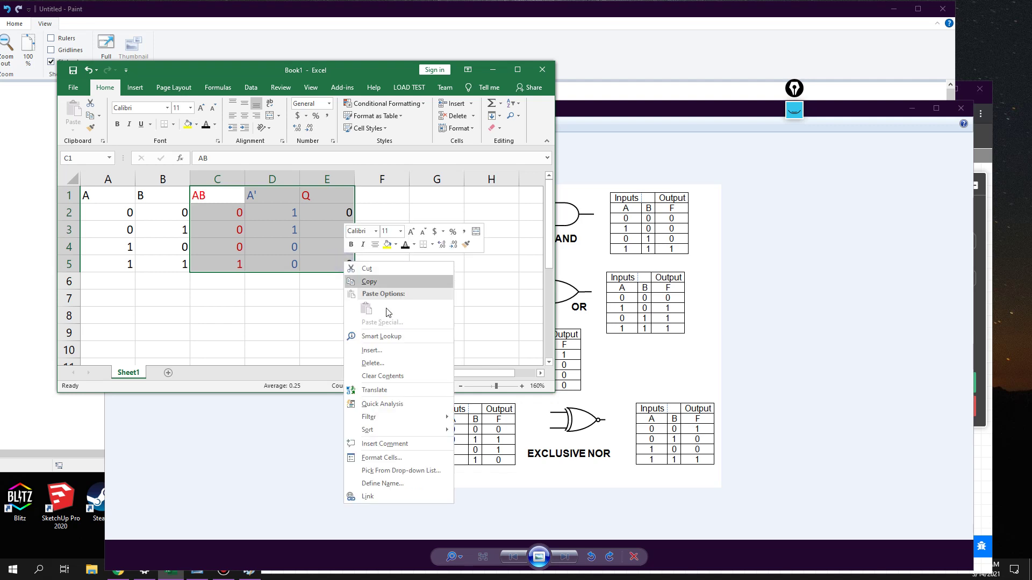
left_click(208, 124)
right_click(259, 214)
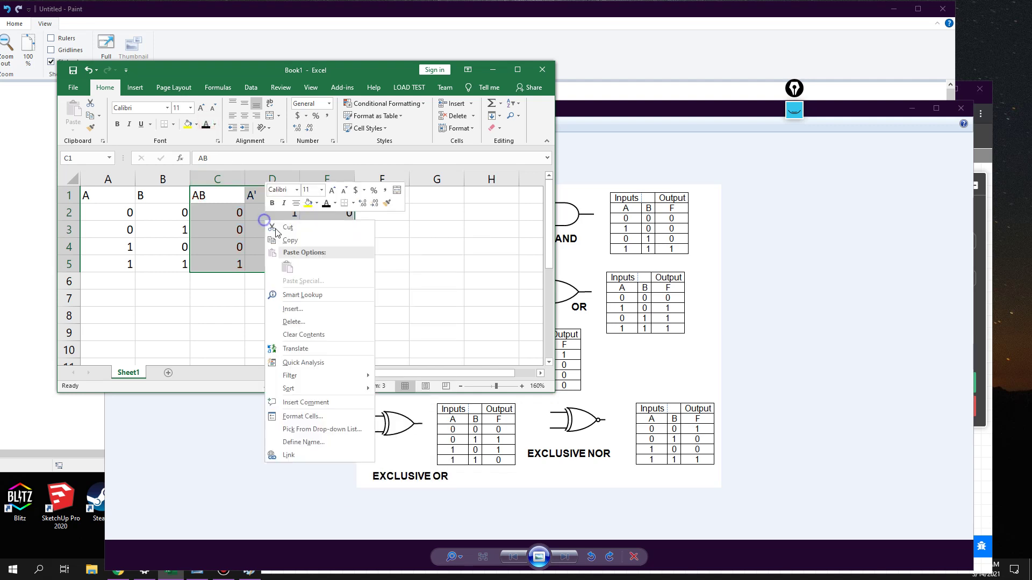
left_click(301, 331)
- Check the equation in Paint, then enter the heading A+B in cell C1 of the Excel truth table
left_click(203, 194)
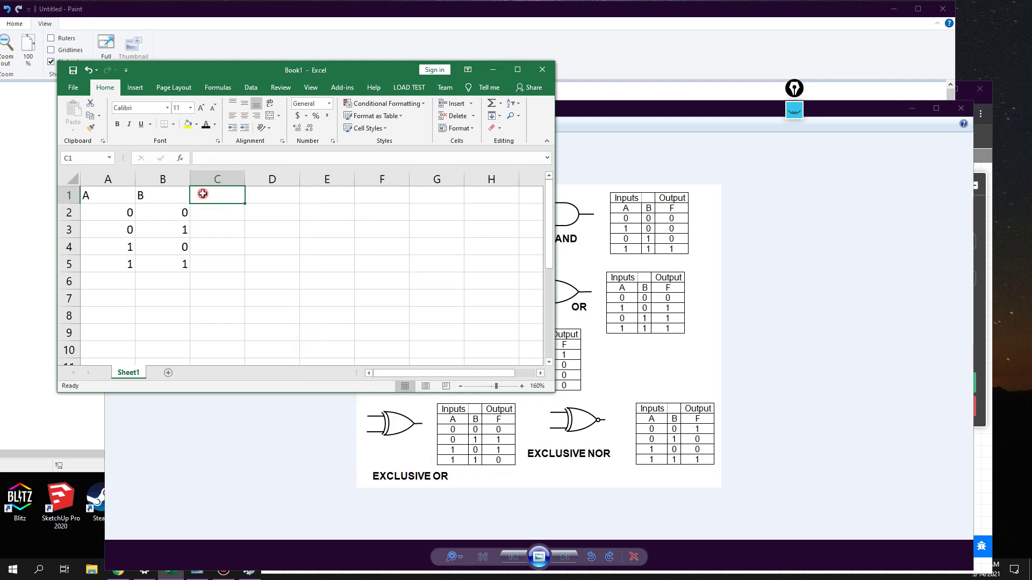
left_click(772, 312)
left_click(575, 52)
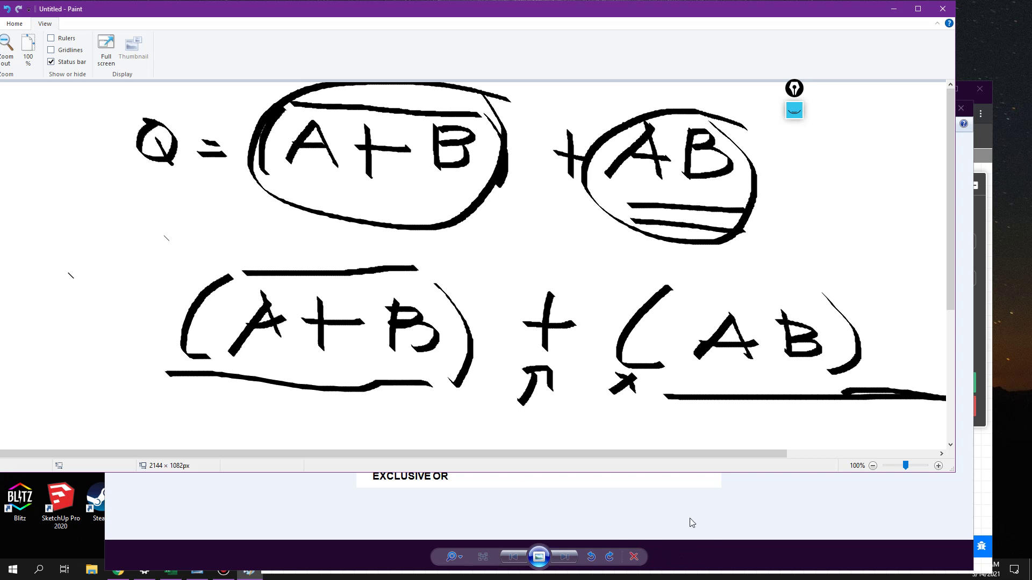
left_click(170, 573)
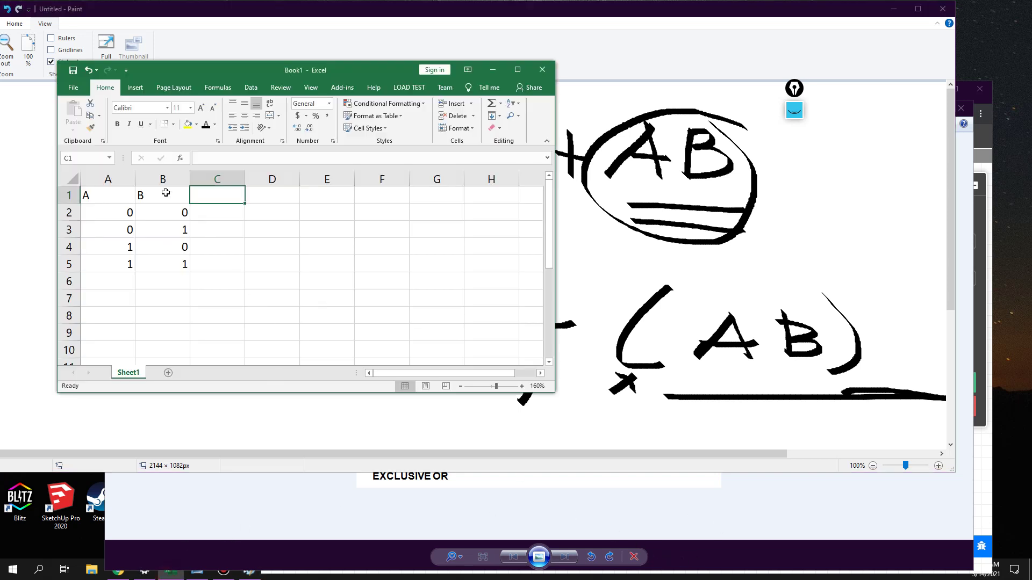
left_click_drag(213, 212, 212, 262)
left_click(633, 215)
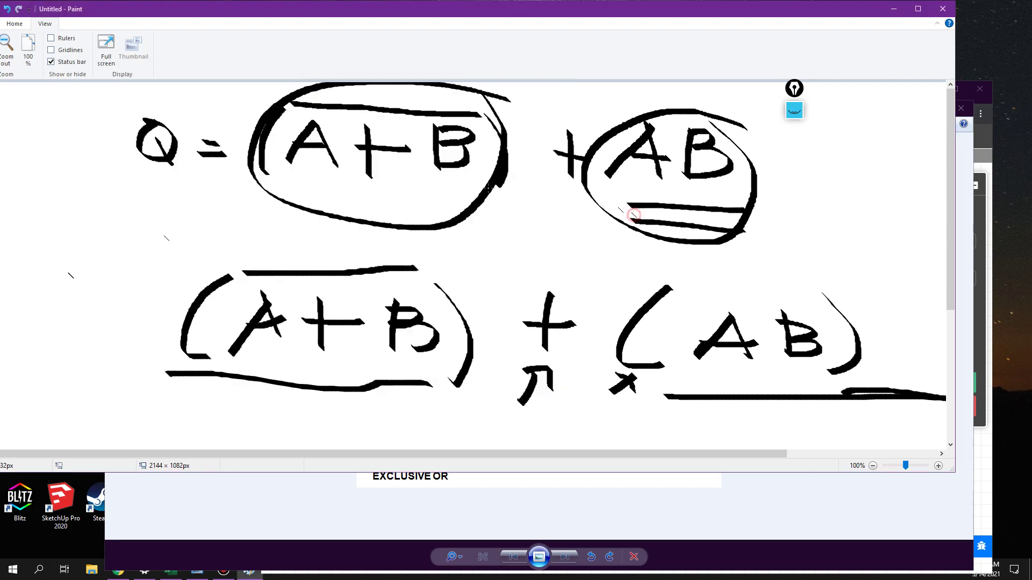
key("alt+Tab")
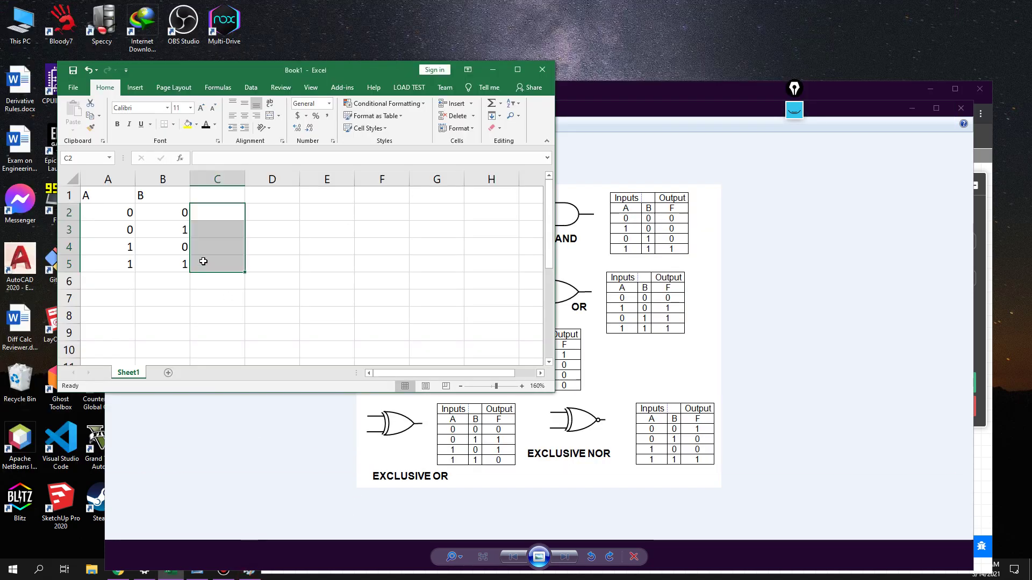
left_click(224, 198)
type("A+")
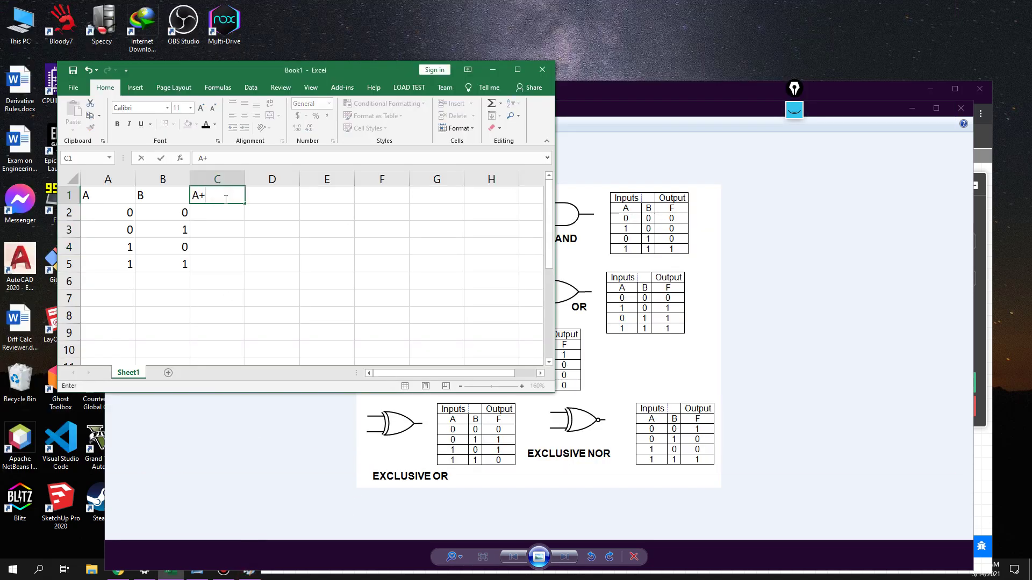
type("B")
- Fill the A+B column in C2:C5 with 0, 1, 1 and 1
left_click(220, 212)
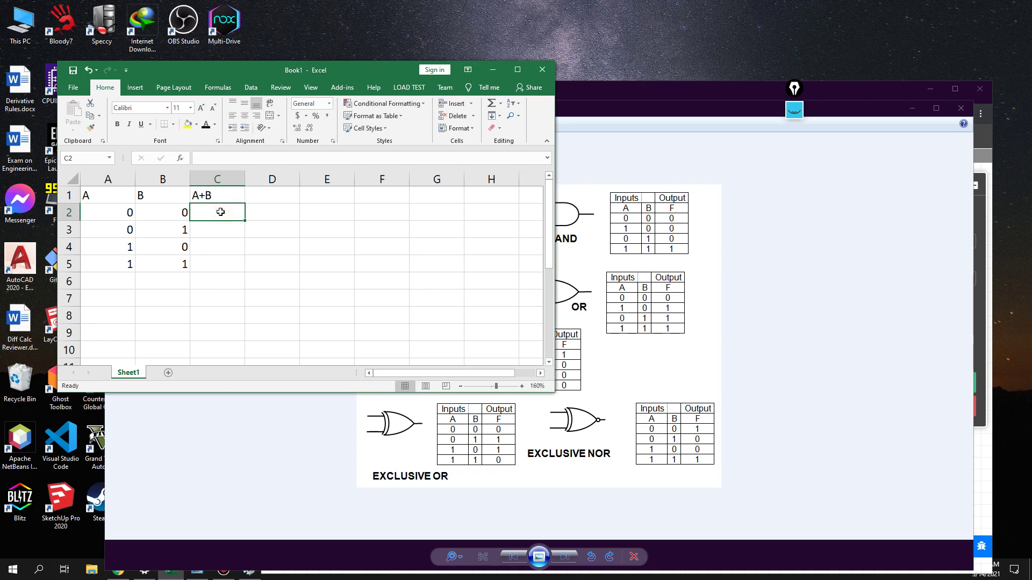
left_click(132, 212)
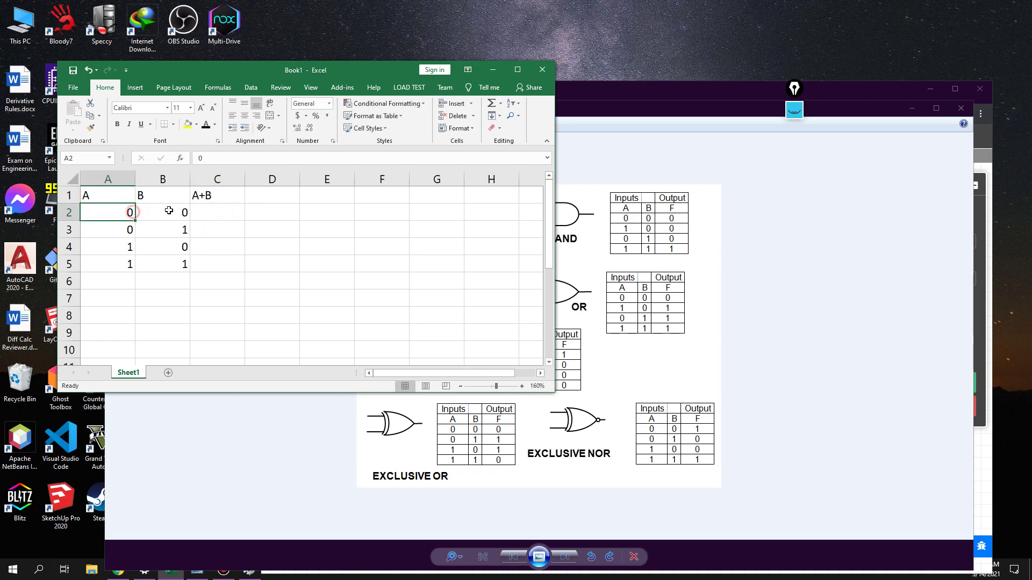
left_click(218, 212)
type("0")
key("Return")
type("1")
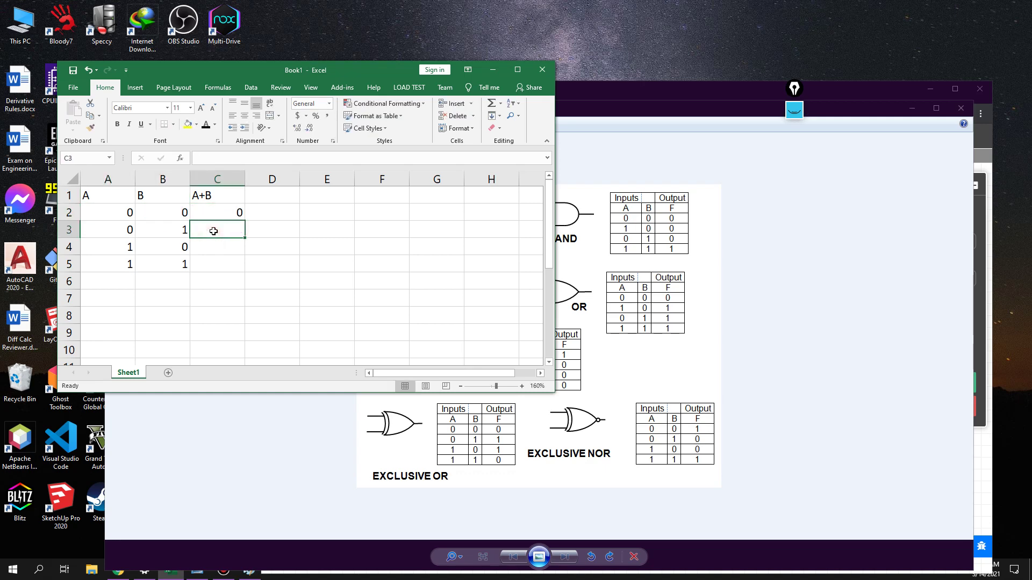
key("Return")
type("1")
left_click(212, 264)
type("1")
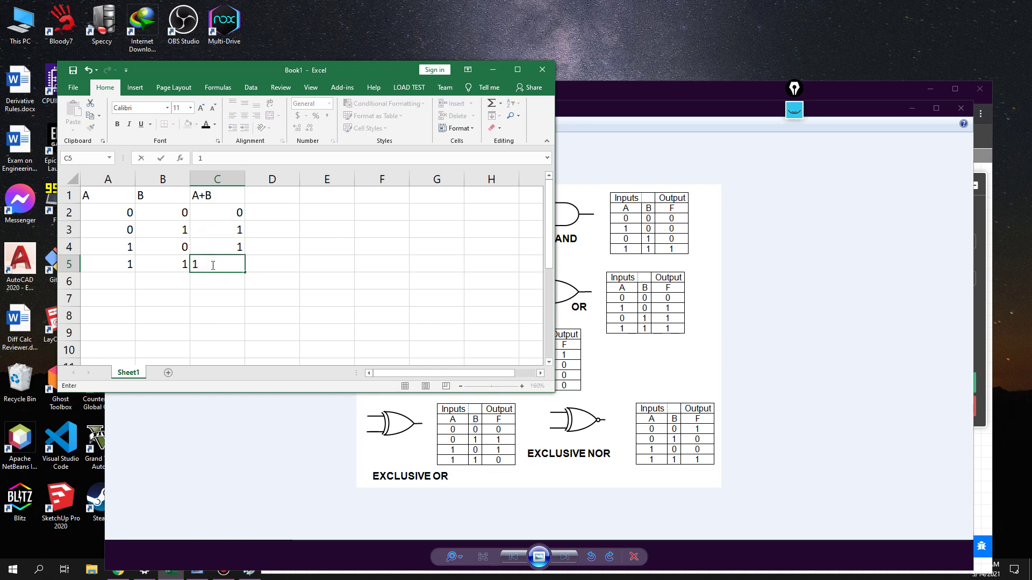
left_click(250, 264)
- Enter the heading (A+B)' in cell D1
left_click(272, 197)
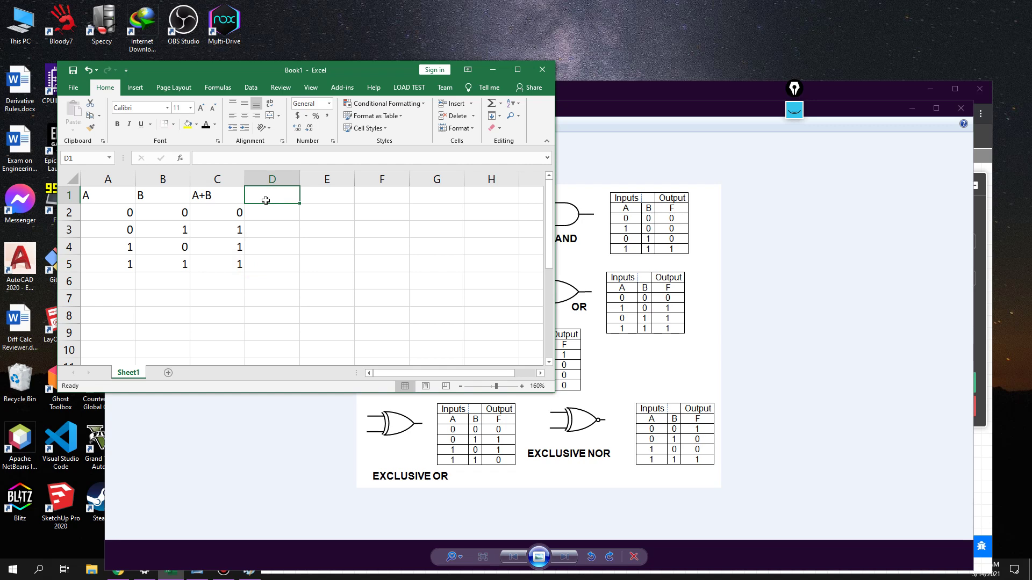
type("A+B);")
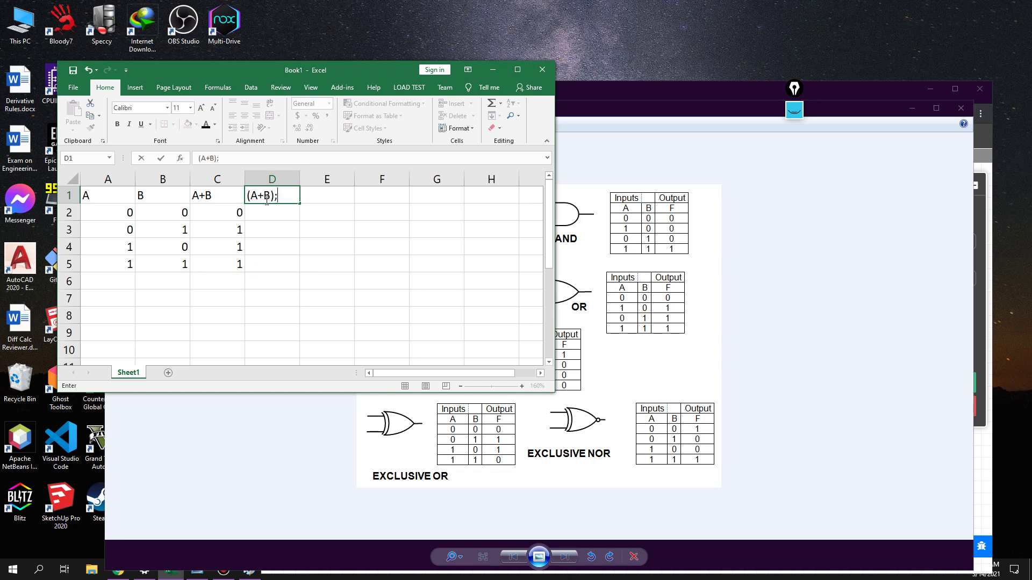
left_click(264, 201)
key("BackSpace")
type("+")
key("BackSpace")
type("'")
left_click(302, 260)
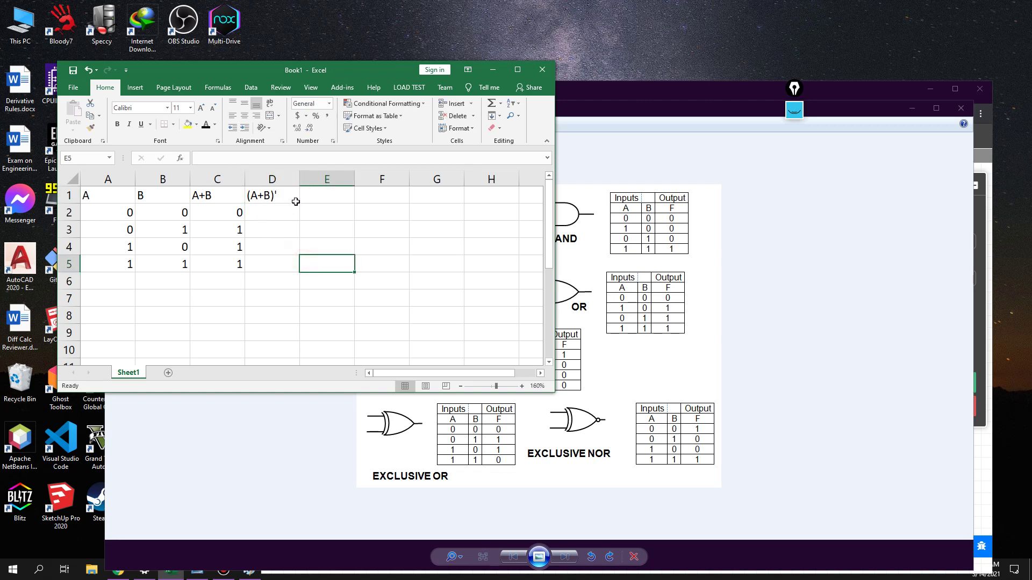
- Review the logic gates reference image, the CircuitVerse circuit and the Paint equation for the (A+B)' term, then return to Excel
left_click(272, 196)
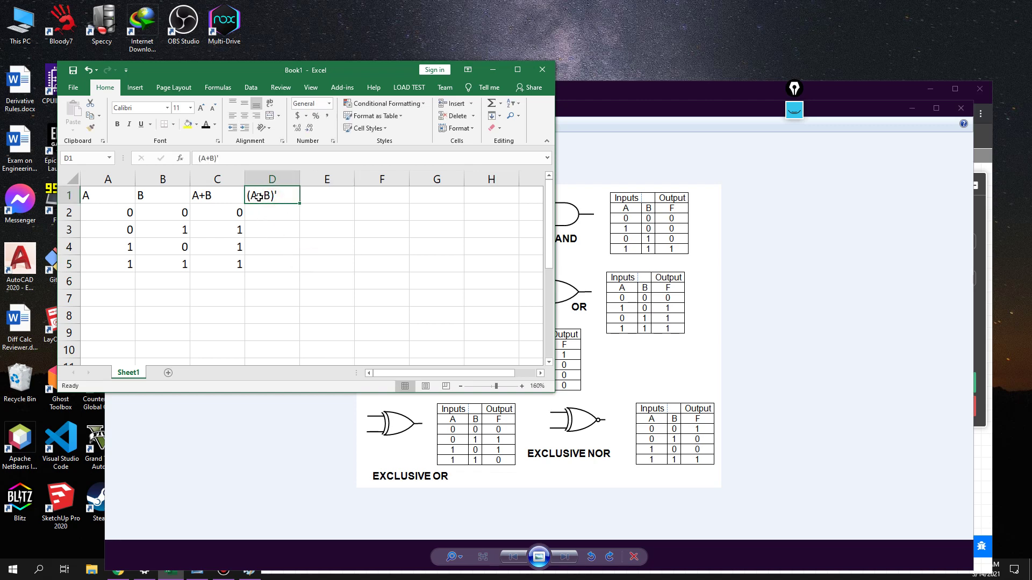
left_click(804, 320)
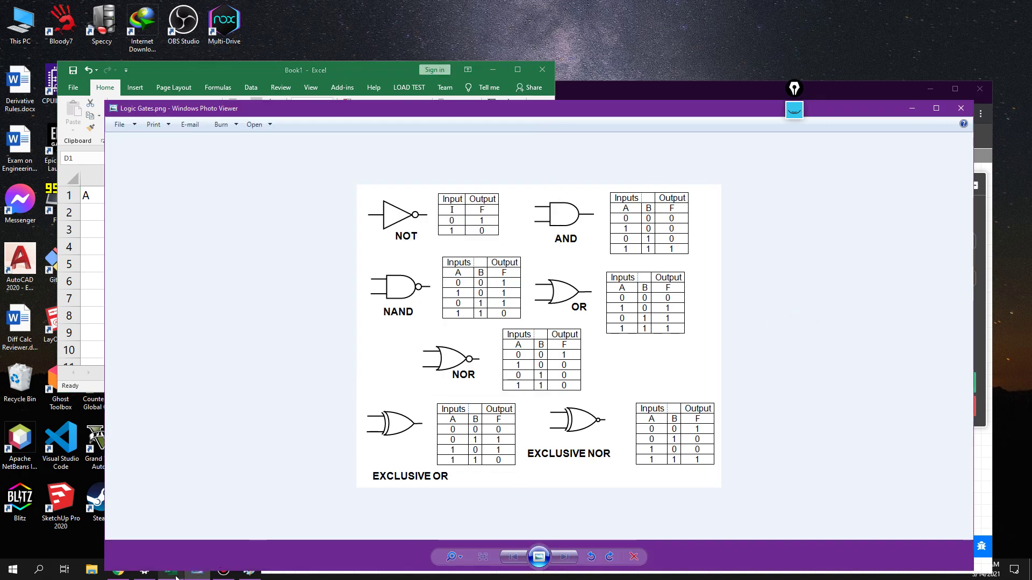
left_click(171, 570)
left_click(655, 93)
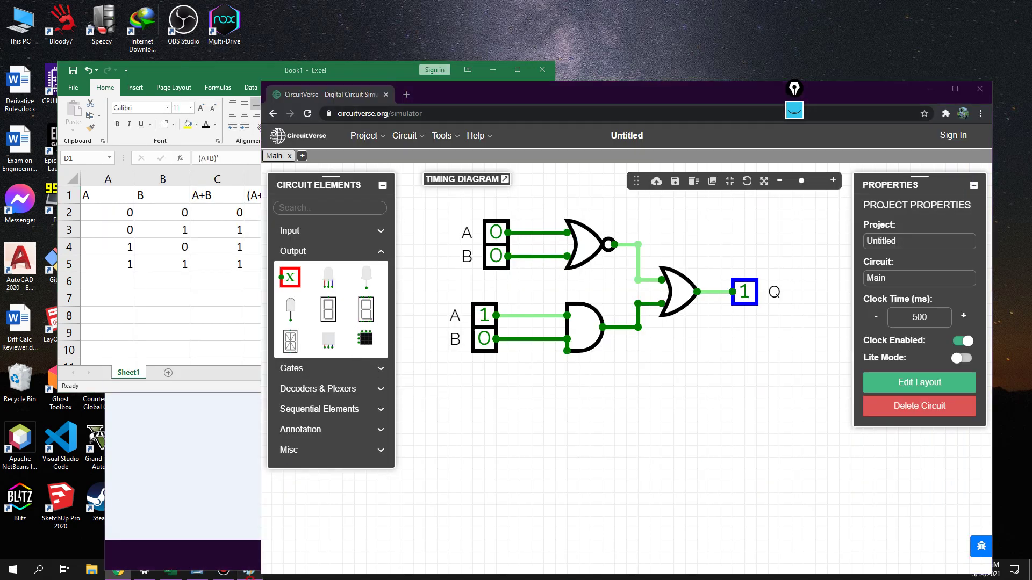
left_click(250, 572)
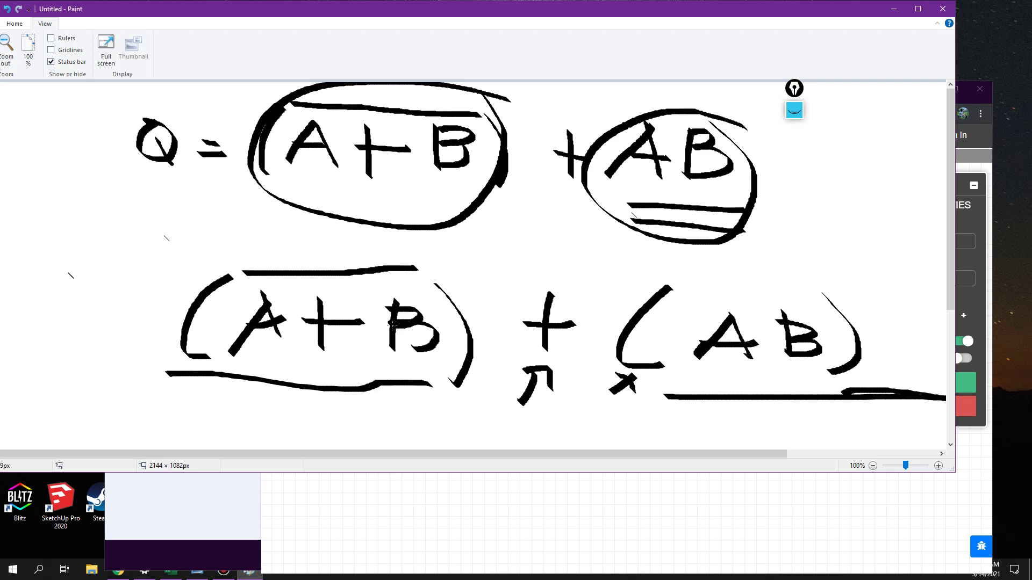
left_click(219, 531)
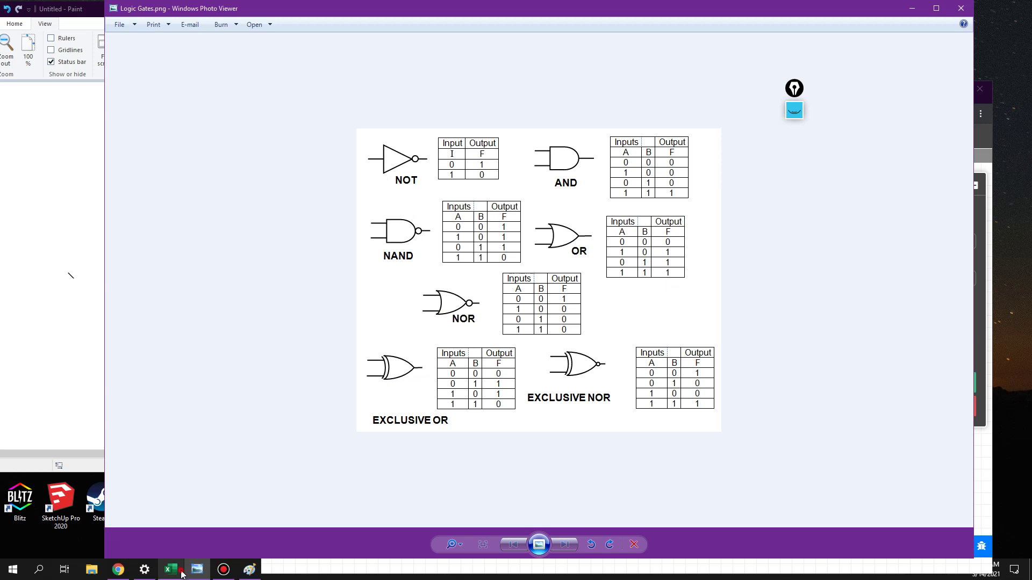
left_click(171, 569)
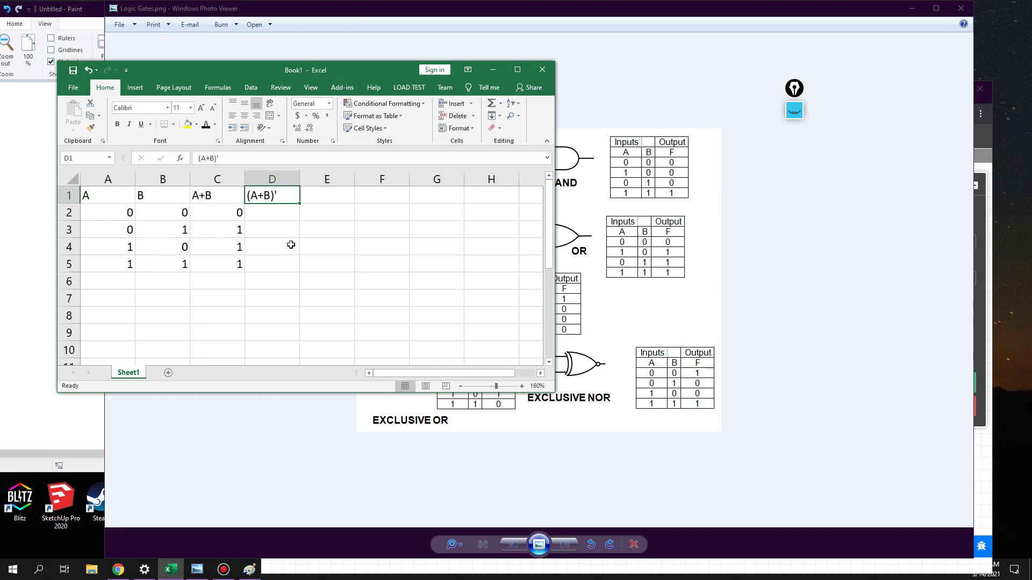
- Fill the (A+B)' column in D2:D5 with 1, 0, 0 and 0
left_click(267, 218)
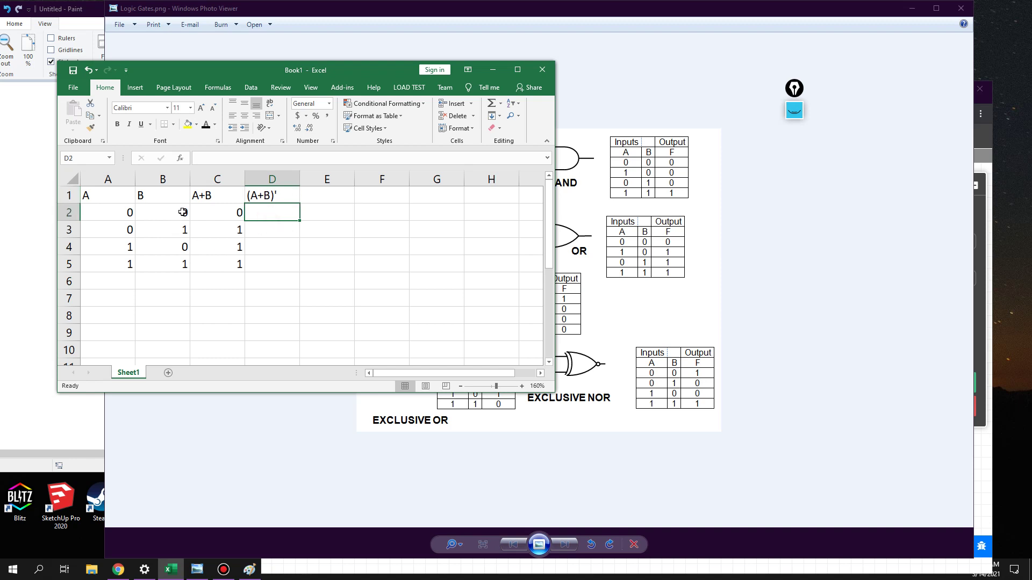
left_click(231, 207)
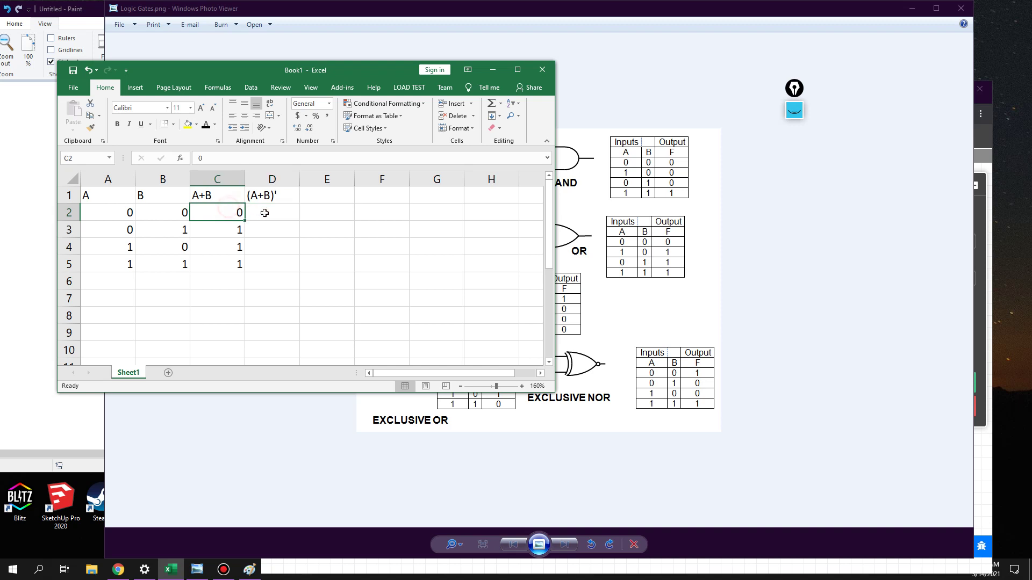
left_click(266, 213)
type("1")
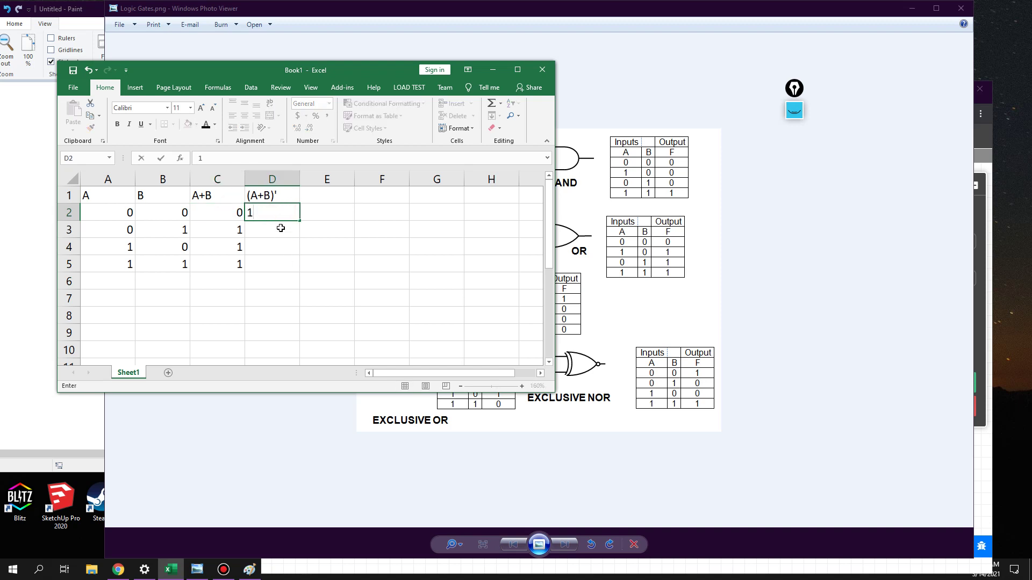
key("Return")
type("0")
key("Return")
type("0")
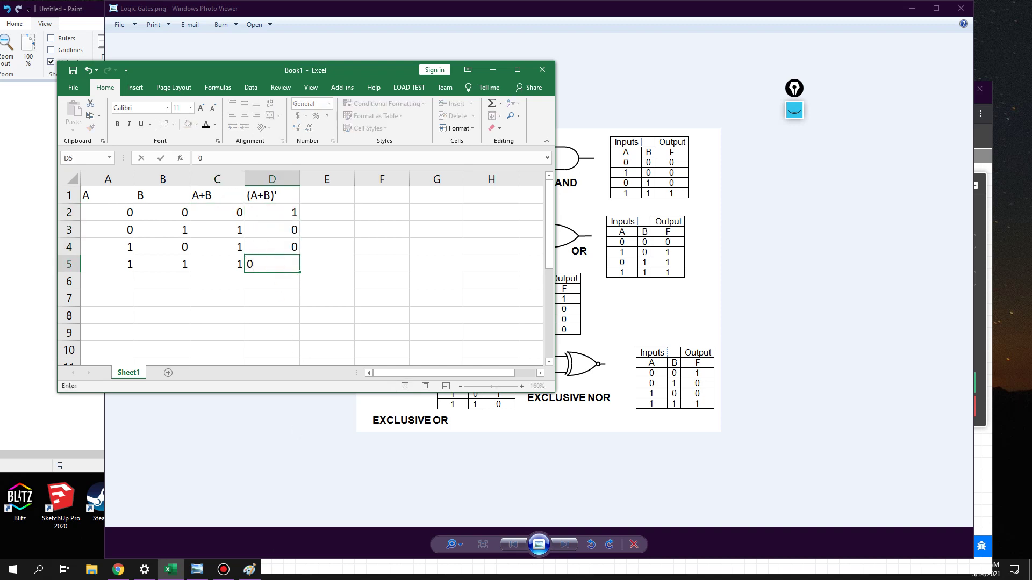
- Review the logic gates reference image, the (A+B)' column D1:D5 in Excel and the OR gate inputs in the CircuitVerse circuit
left_click(249, 571)
left_click(197, 570)
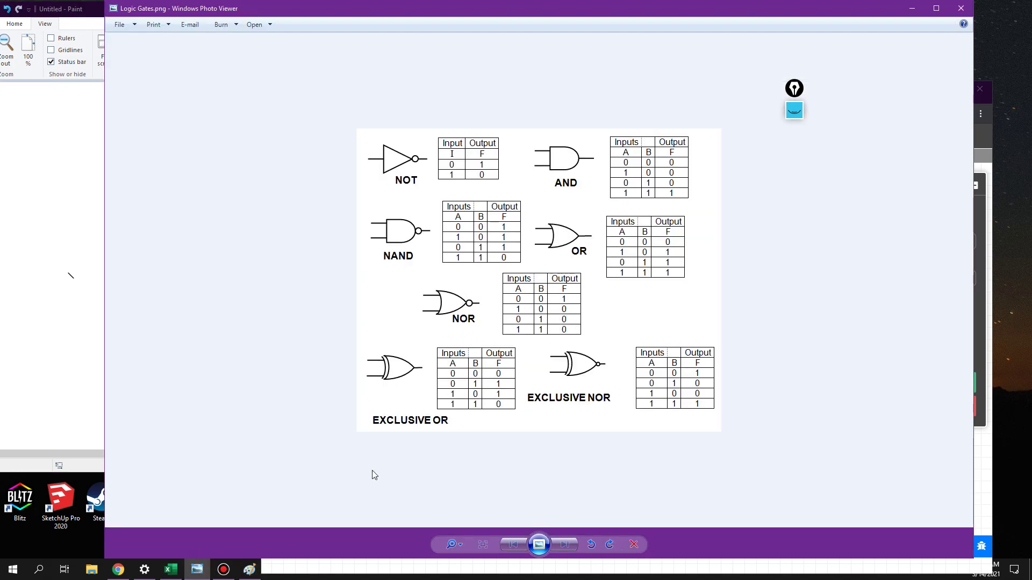
left_click(403, 569)
left_click(171, 569)
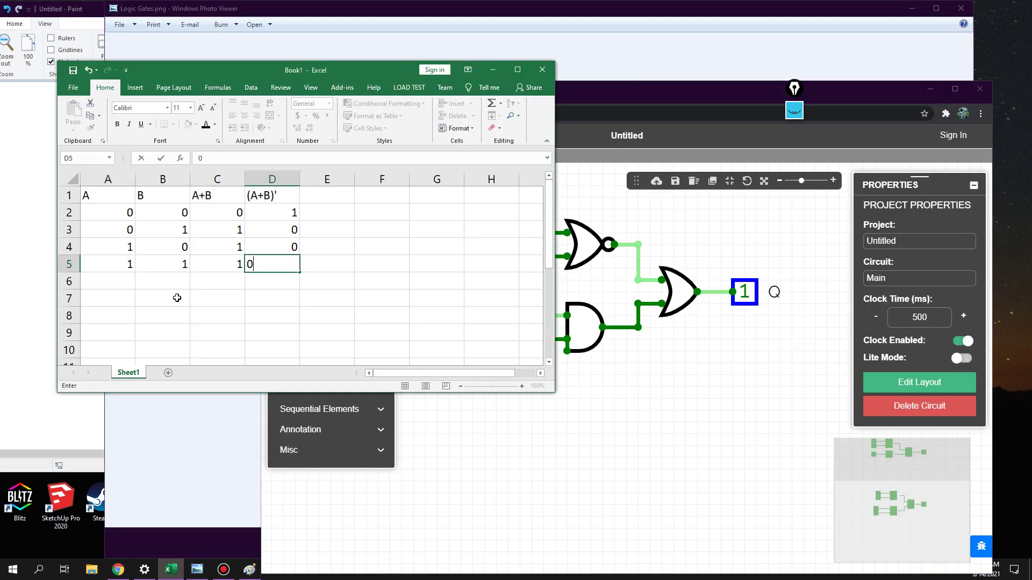
left_click_drag(271, 213, 290, 263)
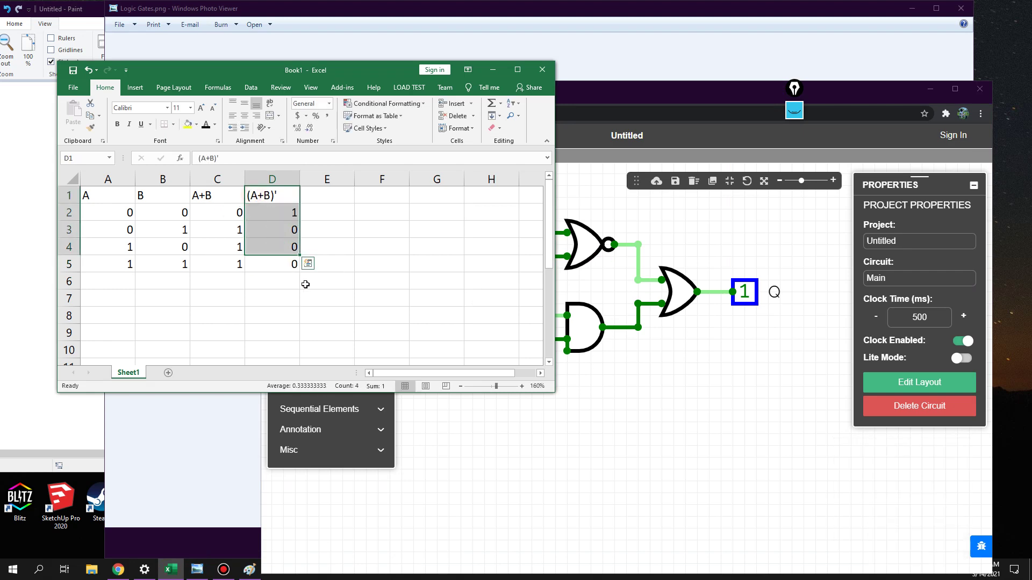
left_click(308, 282)
left_click_drag(263, 196, 279, 260)
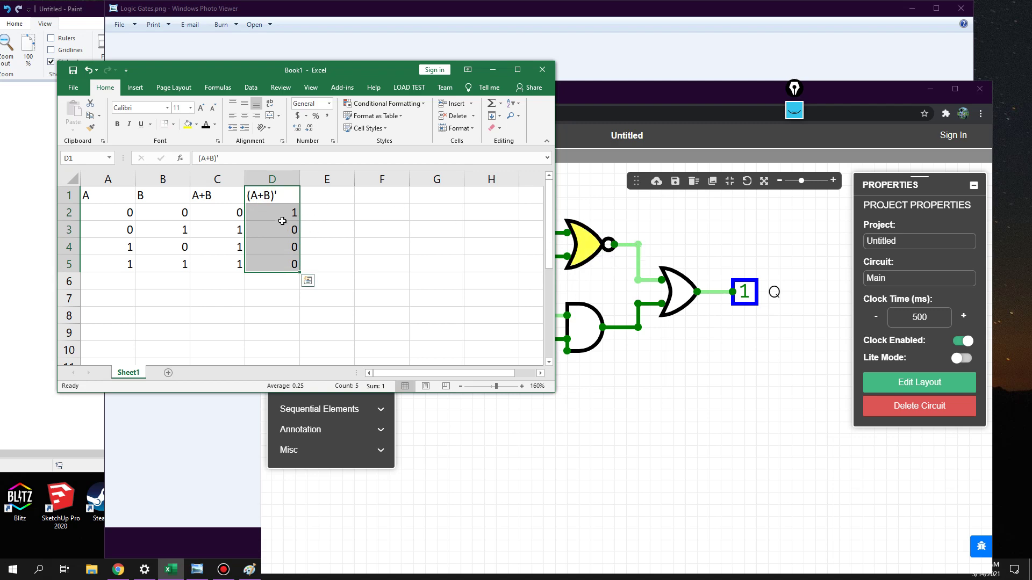
left_click(653, 307)
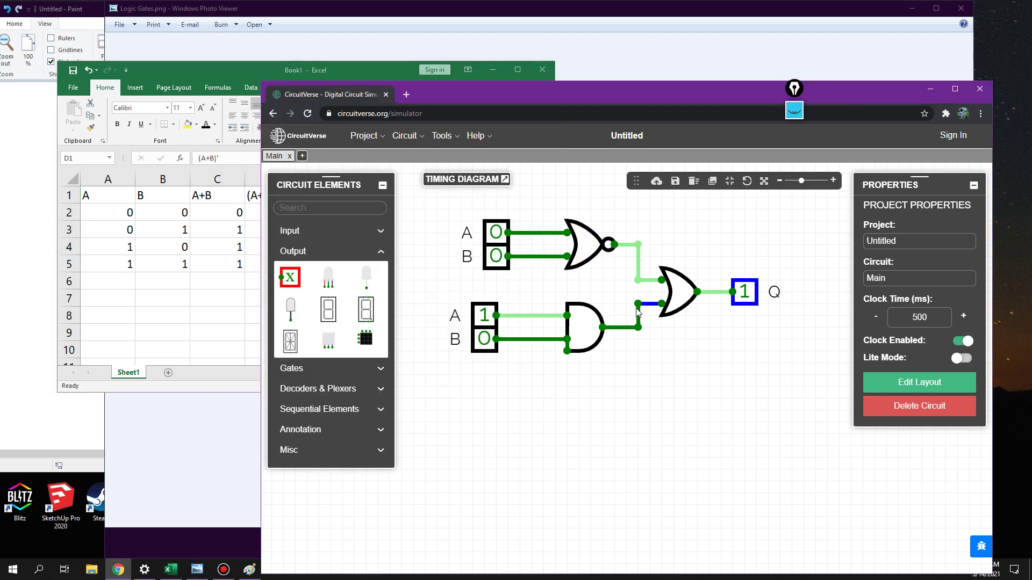
- Return to the Excel truth table and enter the heading AB in cell E1
left_click(210, 304)
left_click(342, 195)
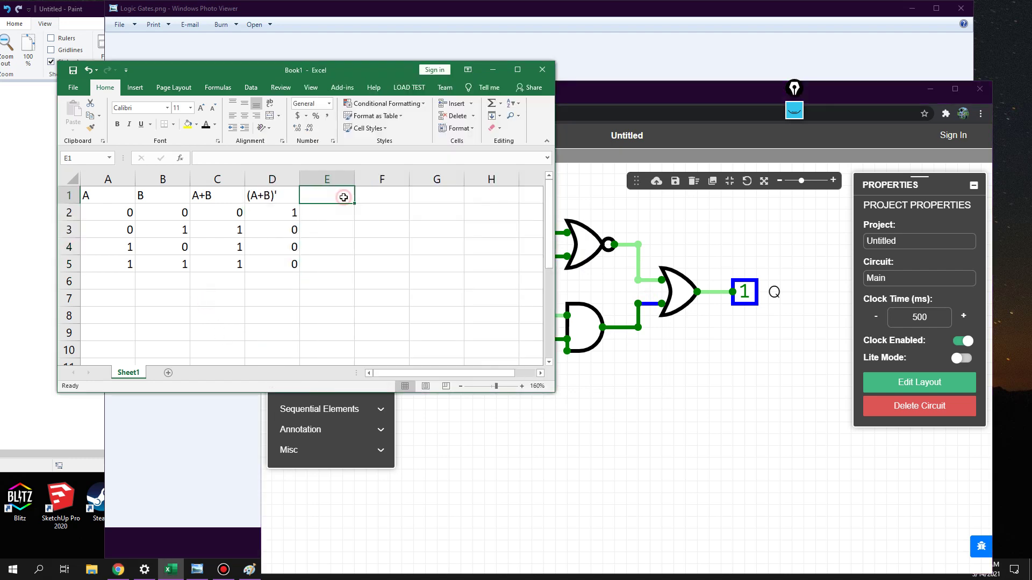
type("AB")
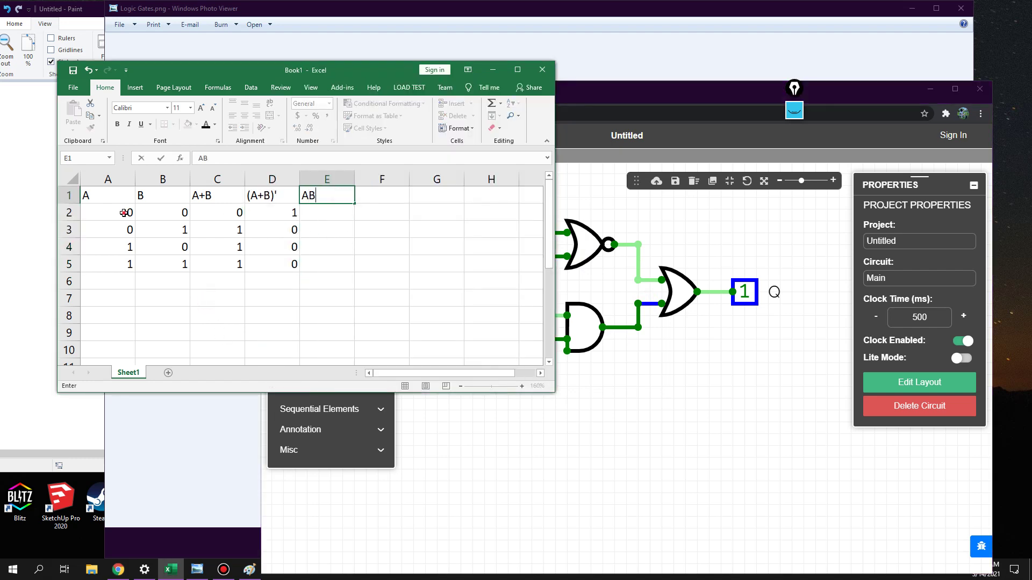
left_click_drag(124, 213, 180, 212)
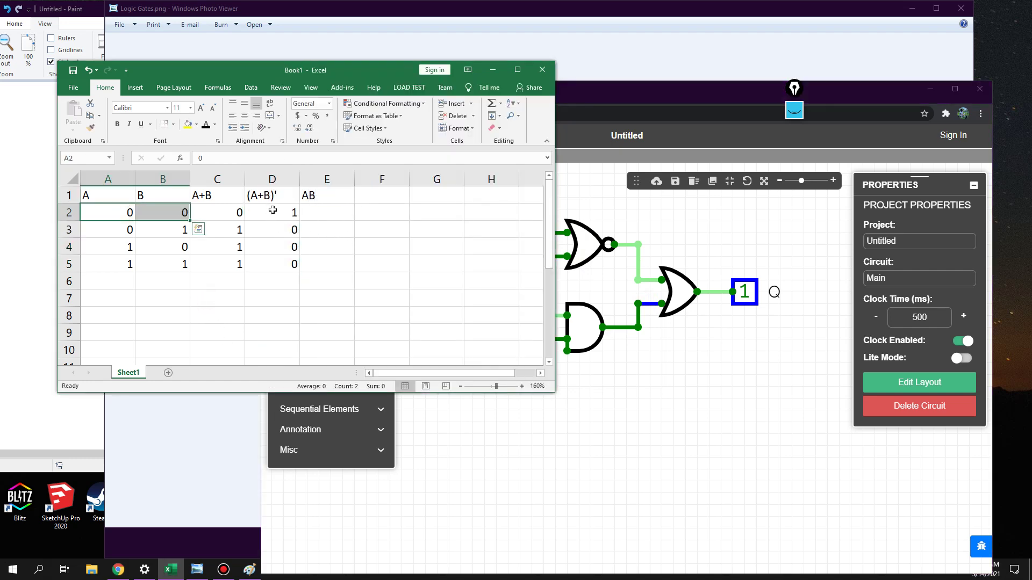
- Set the font color of the (A+B)' and AB columns, D1:D5 and E1:E5, to red
left_click_drag(272, 196, 273, 266)
left_click(215, 124)
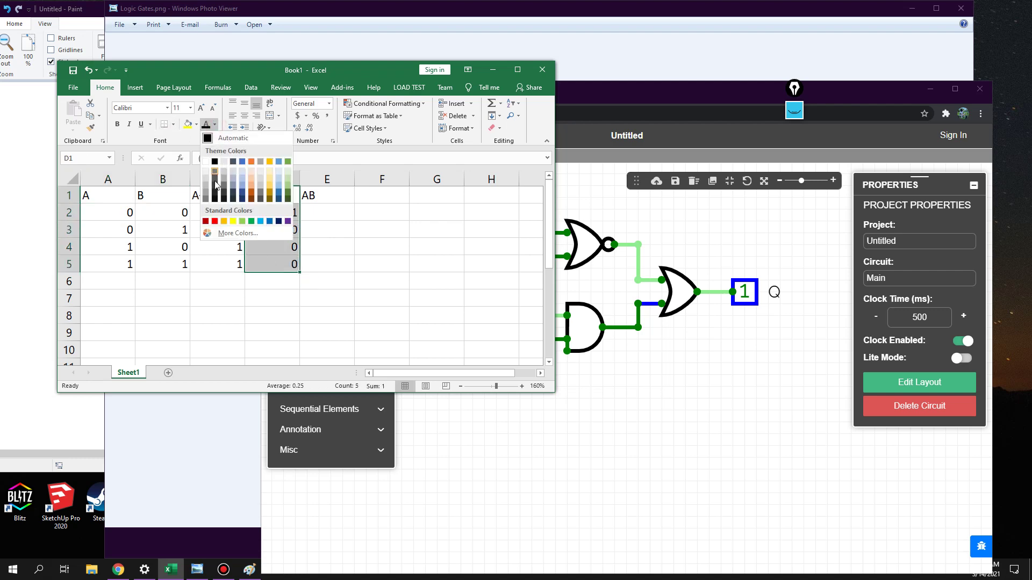
left_click(214, 221)
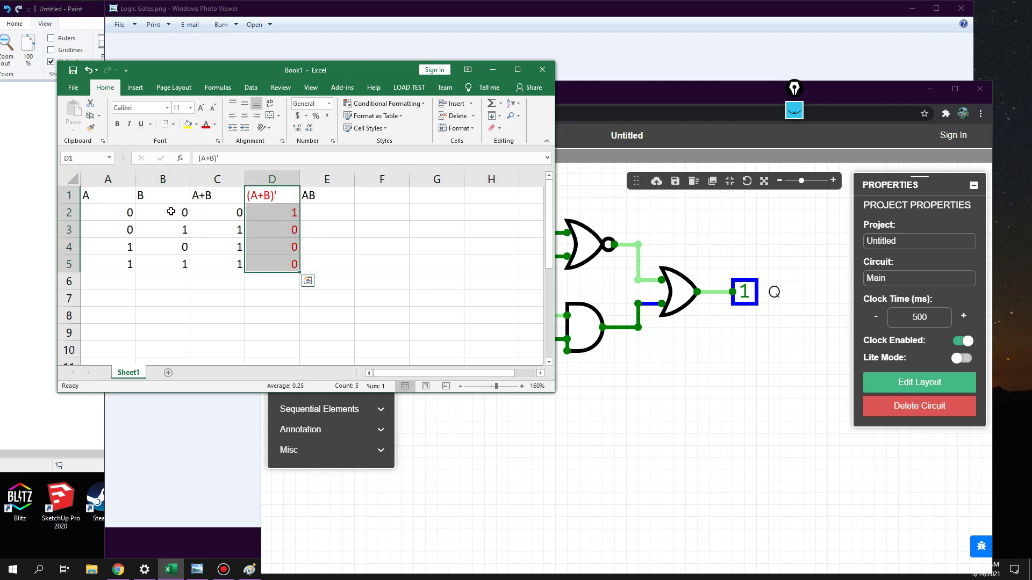
left_click_drag(171, 212, 180, 300)
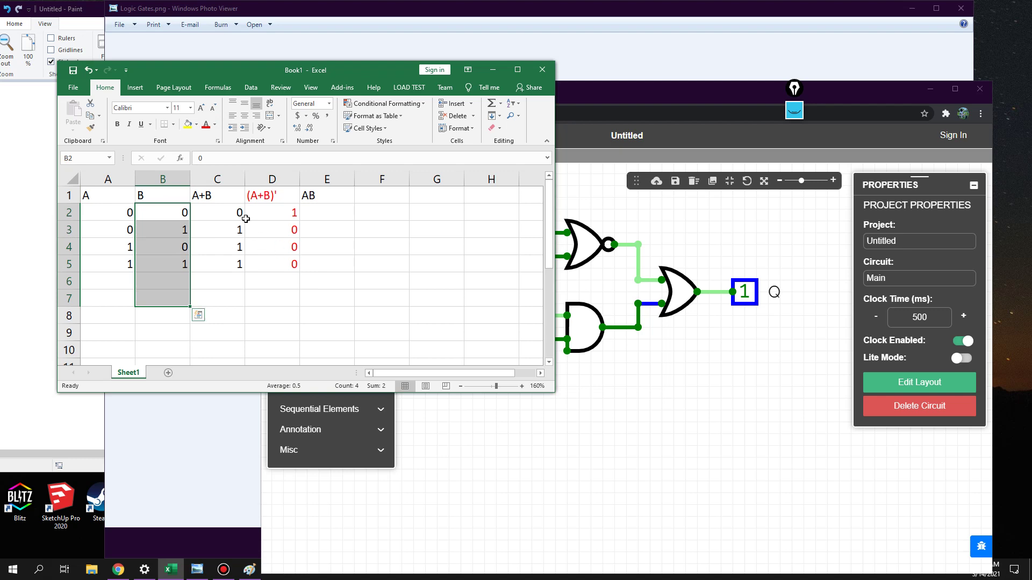
left_click_drag(329, 211, 332, 260)
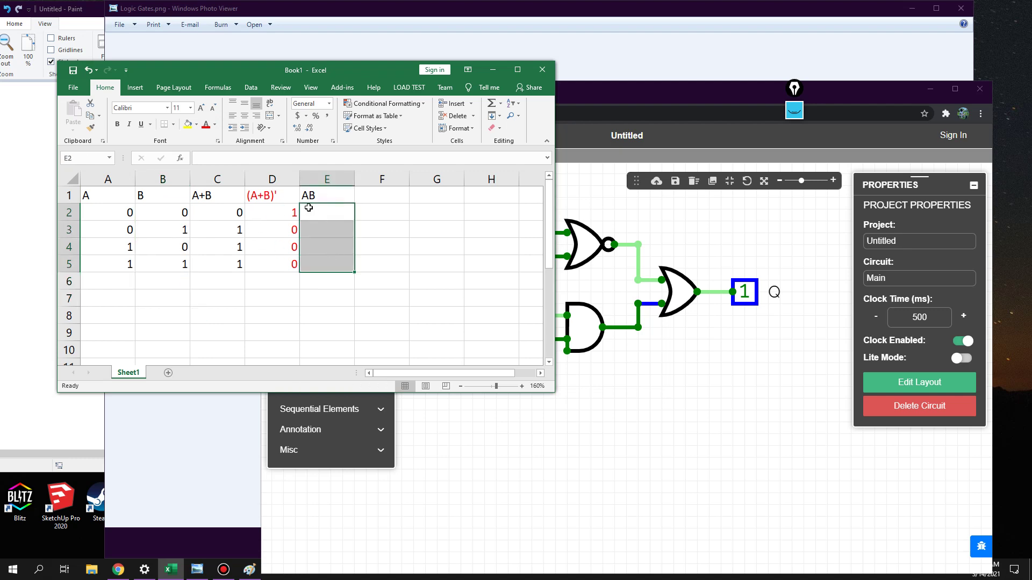
left_click_drag(309, 195, 325, 264)
left_click(205, 124)
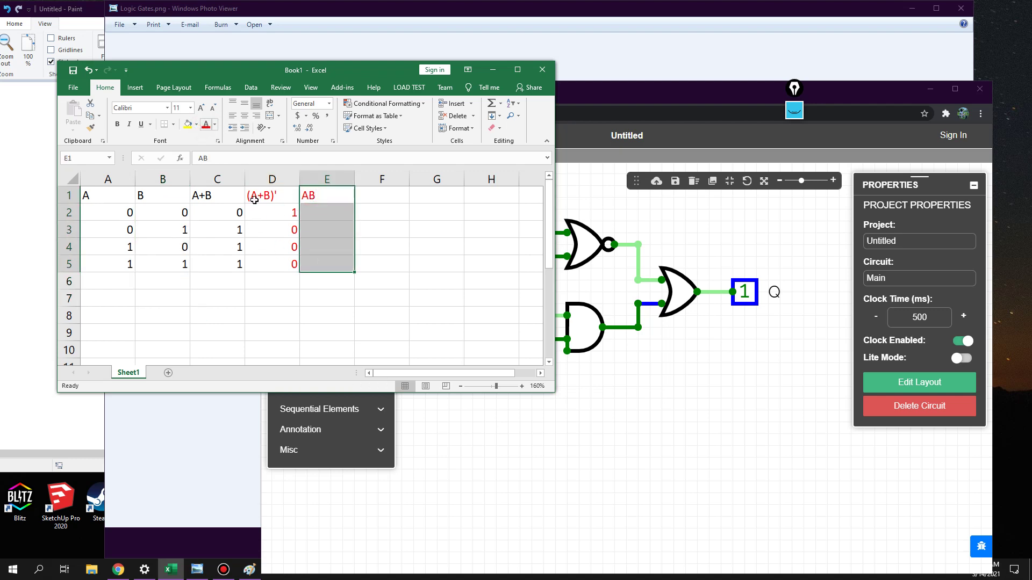
- Check the AND gate reference and the Paint equation, then fill the AB column in E2:E5 with 0, 0, 0 and 1
left_click(328, 247)
left_click(682, 42)
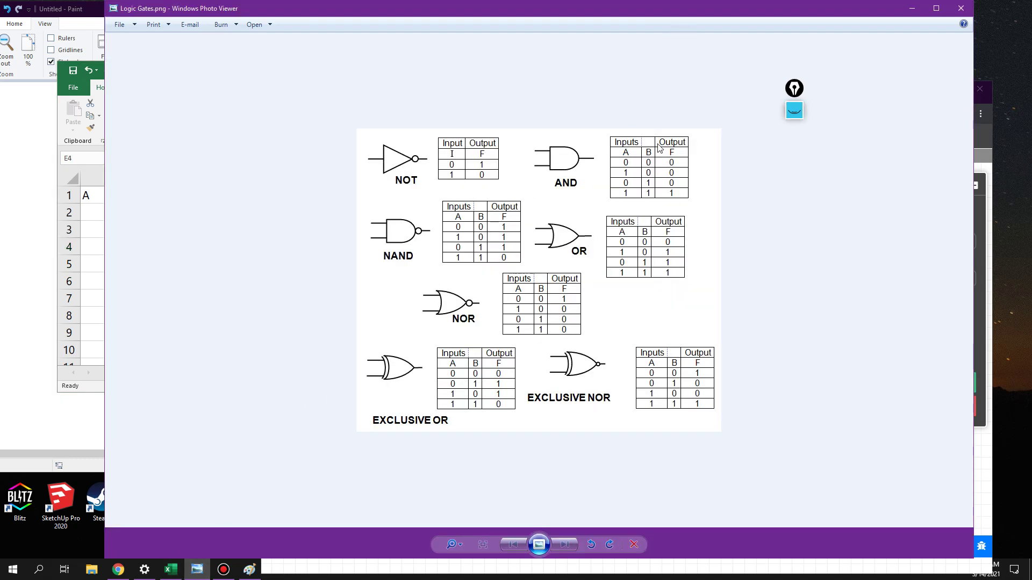
left_click(250, 570)
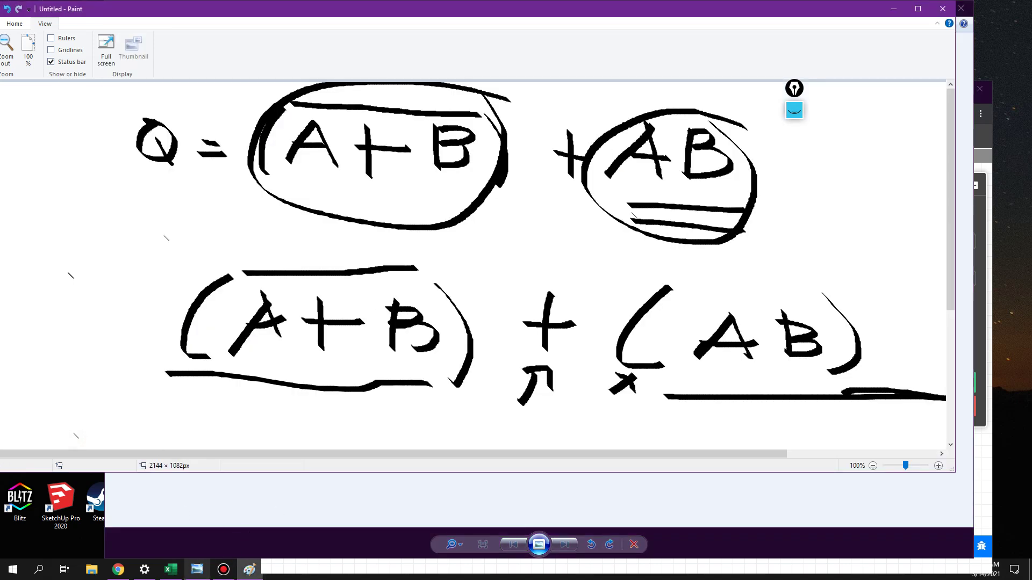
left_click(170, 570)
left_click(333, 209)
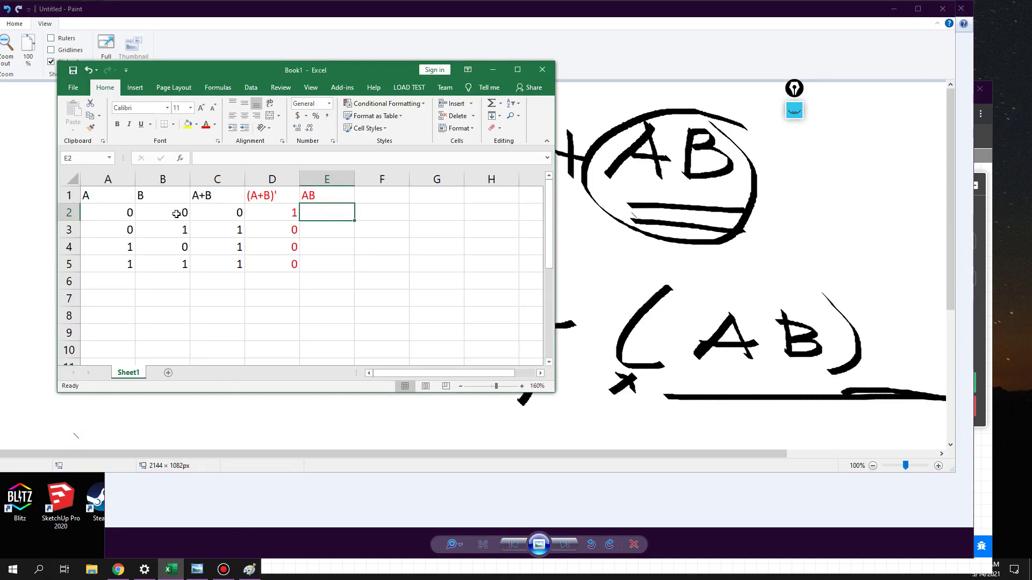
type("0")
key("Return")
type("0")
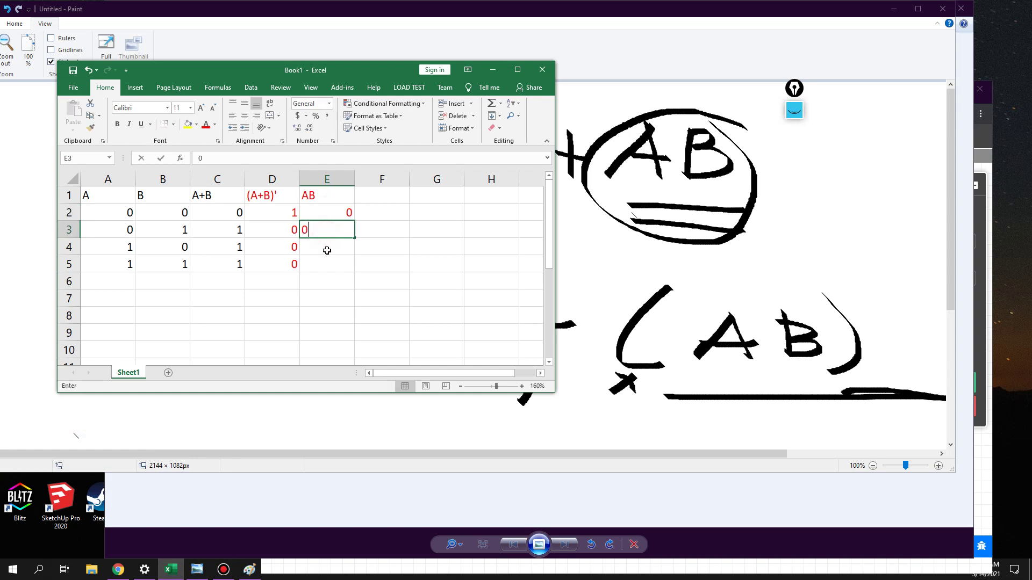
key("Return")
type("0")
key("Return")
type("1")
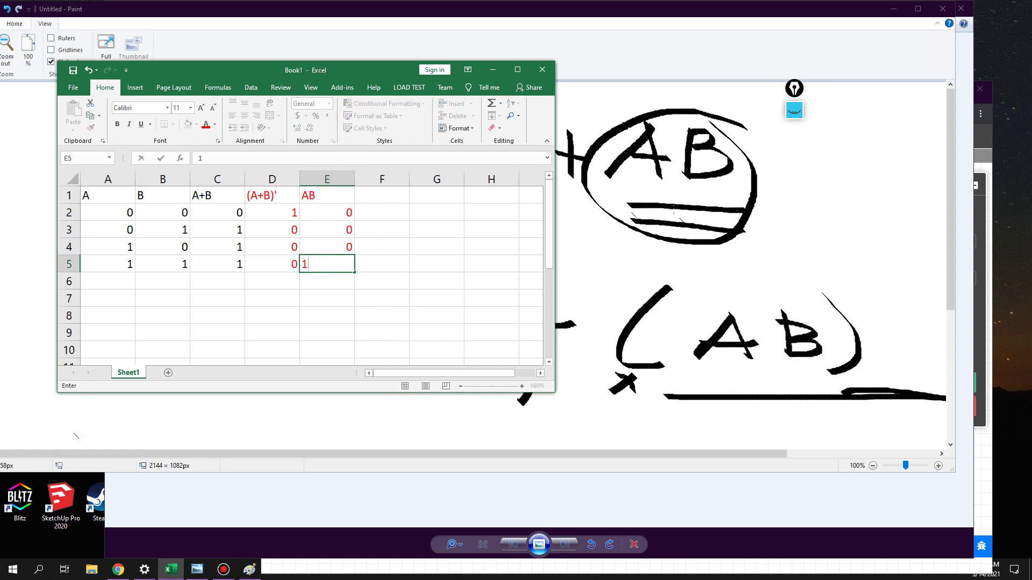
- In Paint, underline the AB term, scribble heavy strokes beneath the upper equation and underline the whole lower equation
left_click(647, 182)
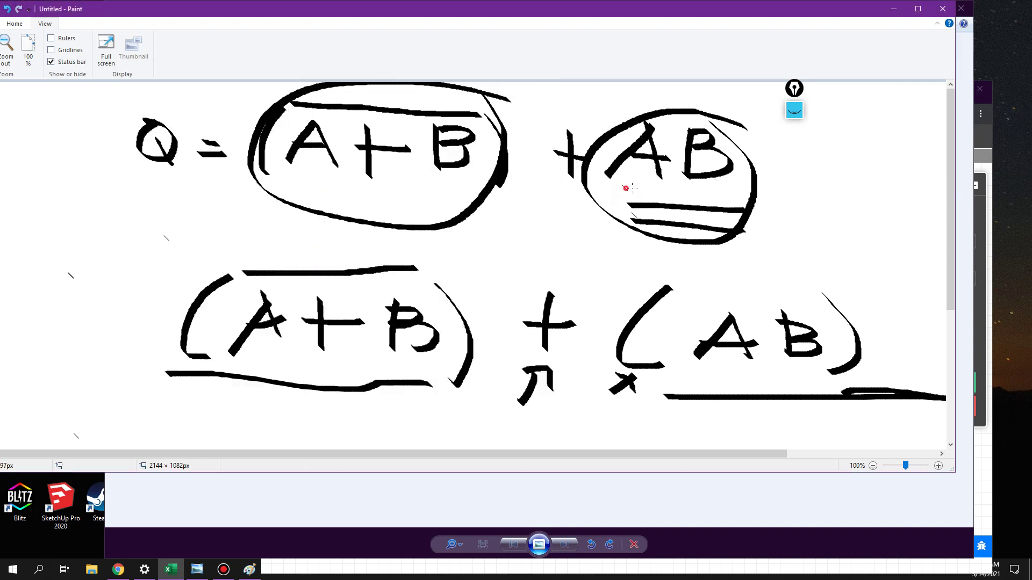
left_click_drag(623, 188, 737, 195)
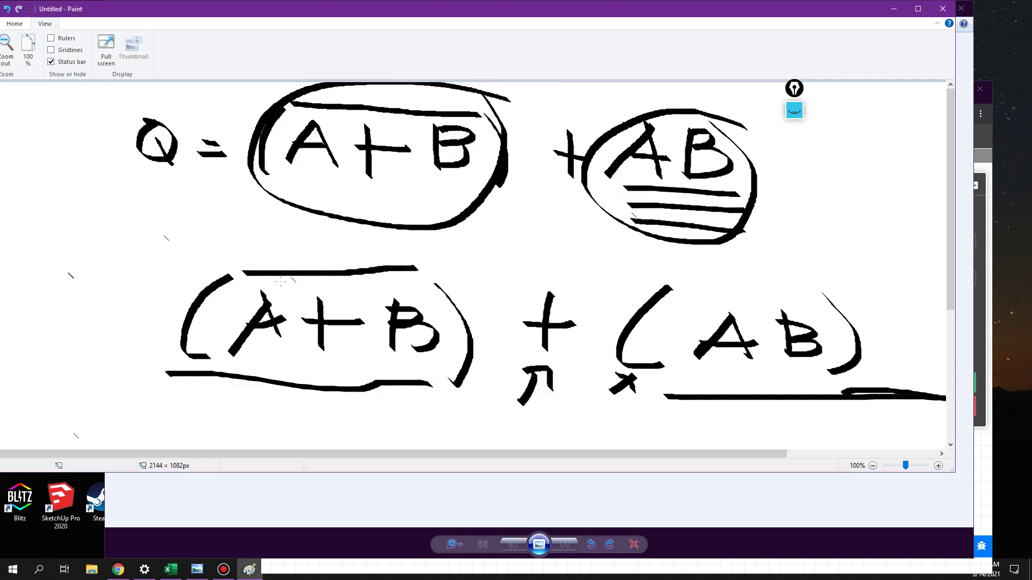
mouse_move(279, 241)
left_mouse_down()
mouse_move(226, 245)
mouse_move(248, 232)
mouse_move(721, 210)
left_mouse_up()
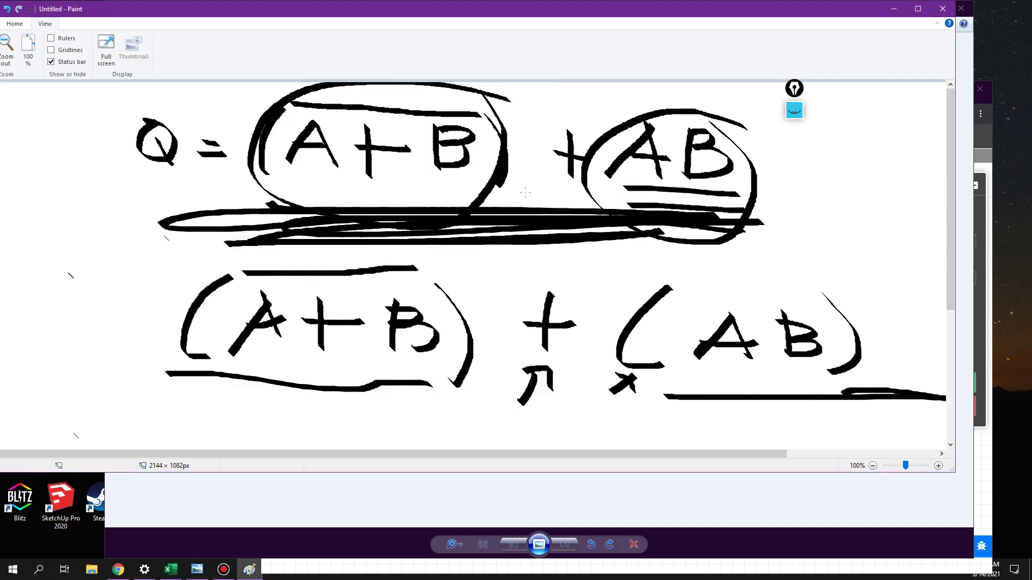
mouse_move(525, 192)
left_mouse_down()
mouse_move(386, 230)
mouse_move(284, 224)
left_mouse_up()
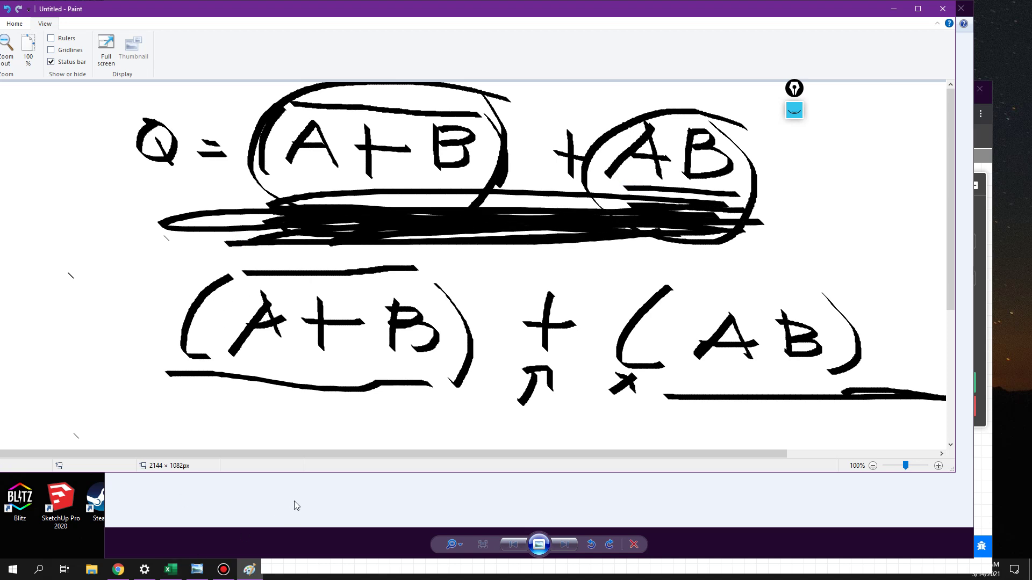
left_click_drag(142, 414, 946, 447)
- Switch back to the Excel truth table and enter the heading Q in cell F1
left_click(424, 519)
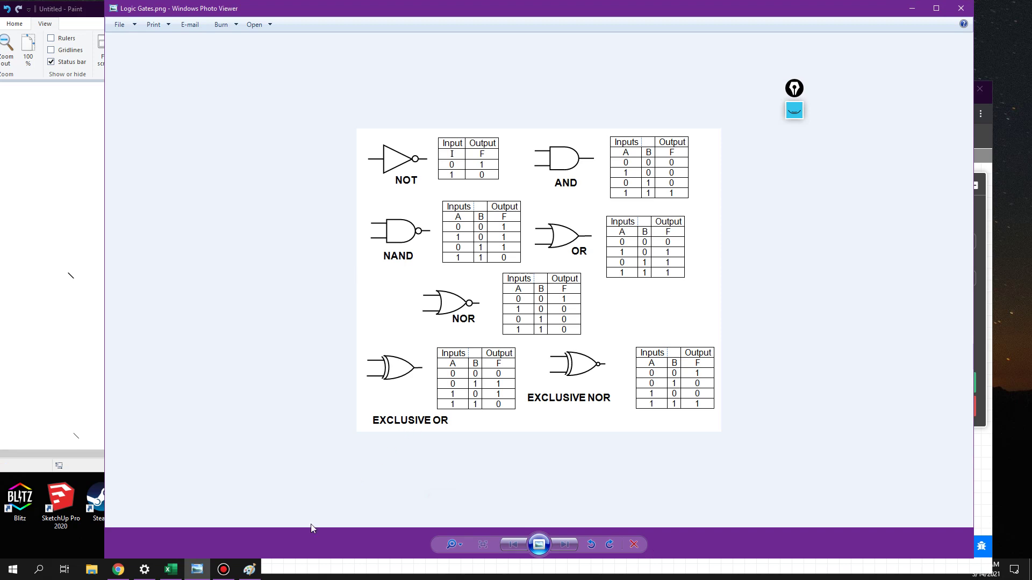
left_click(171, 570)
left_click(379, 196)
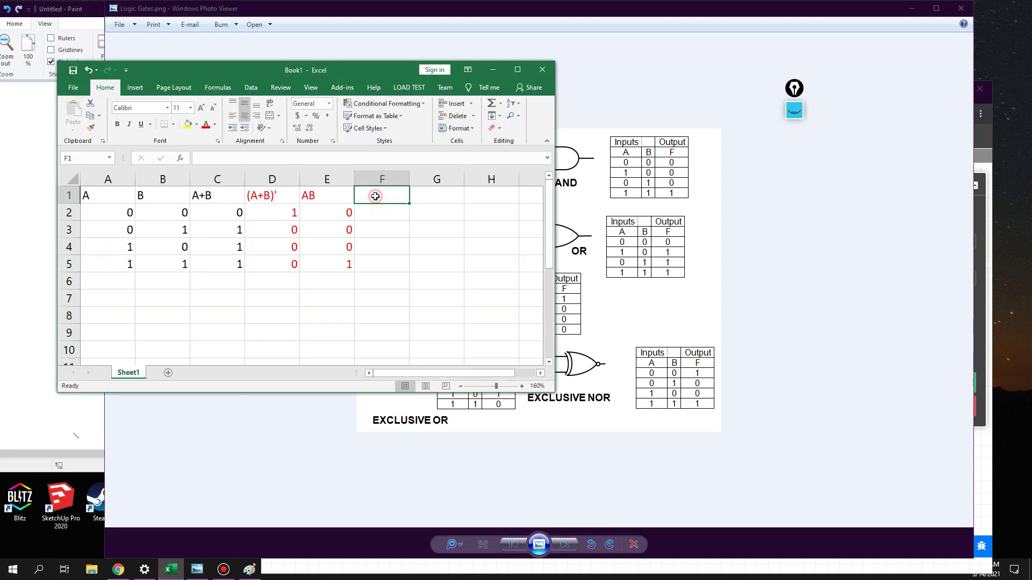
type("Q")
left_click(365, 249)
- Check the gate reference and Paint equation, then fill the Q column in F2:F5 with 1, 0, 0 and 1
left_click_drag(271, 212, 344, 211)
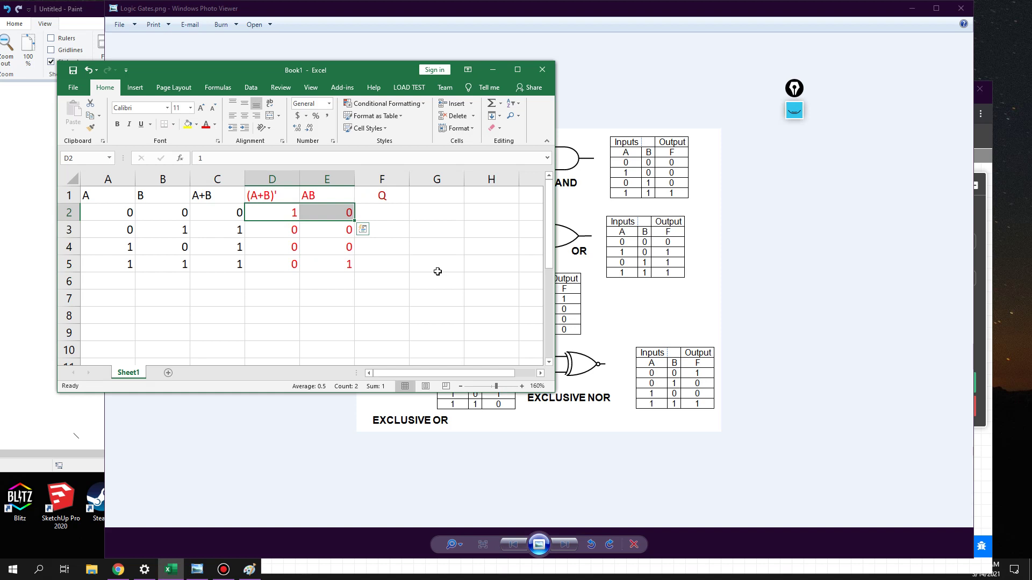
left_click(685, 557)
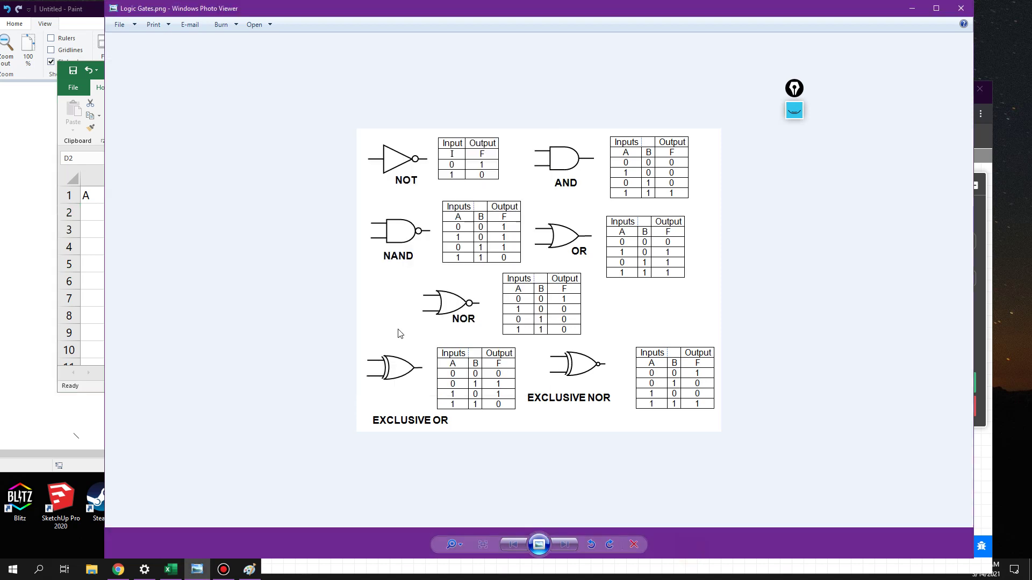
left_click(76, 438)
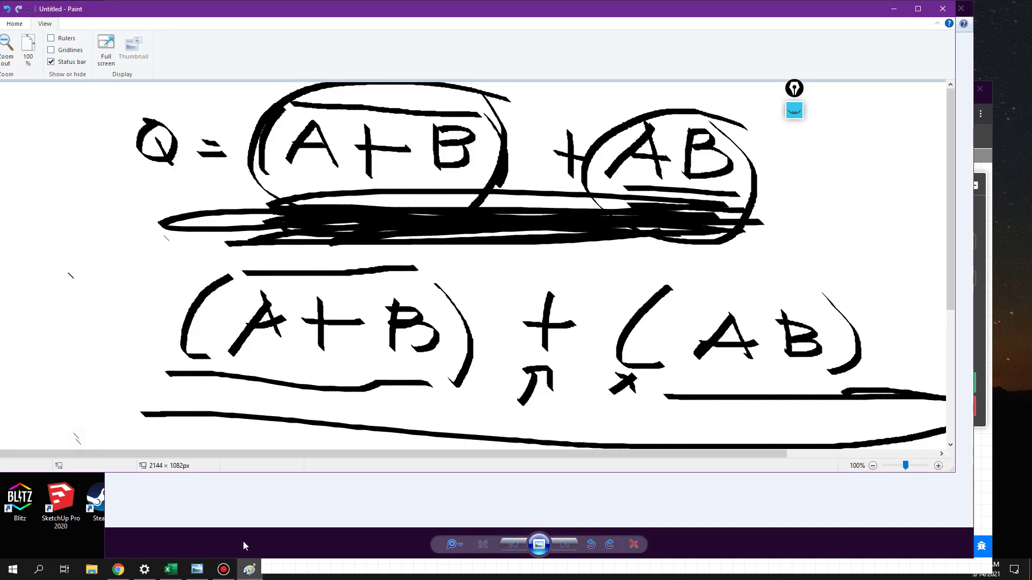
left_click(171, 569)
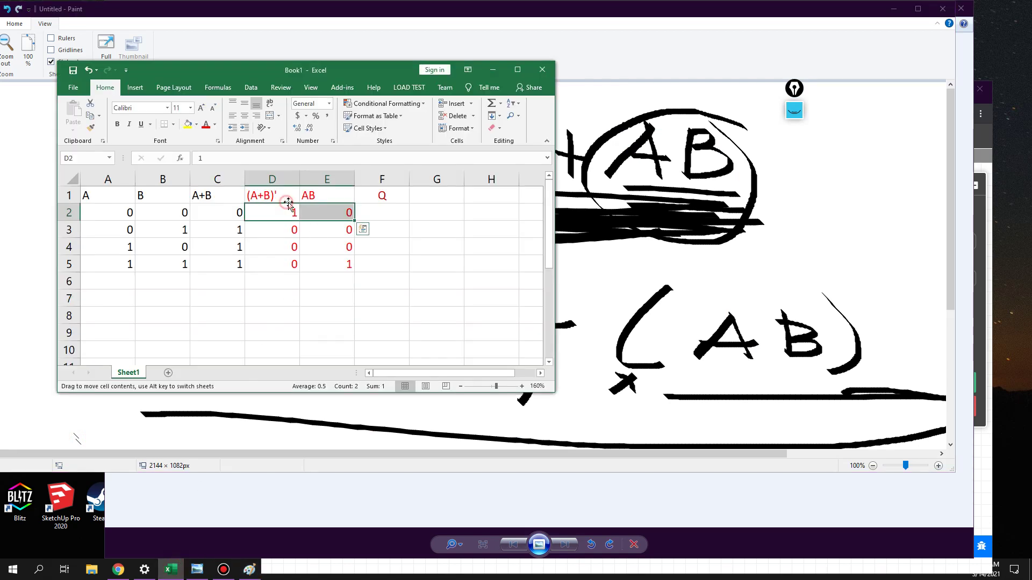
left_click(385, 211)
type("1")
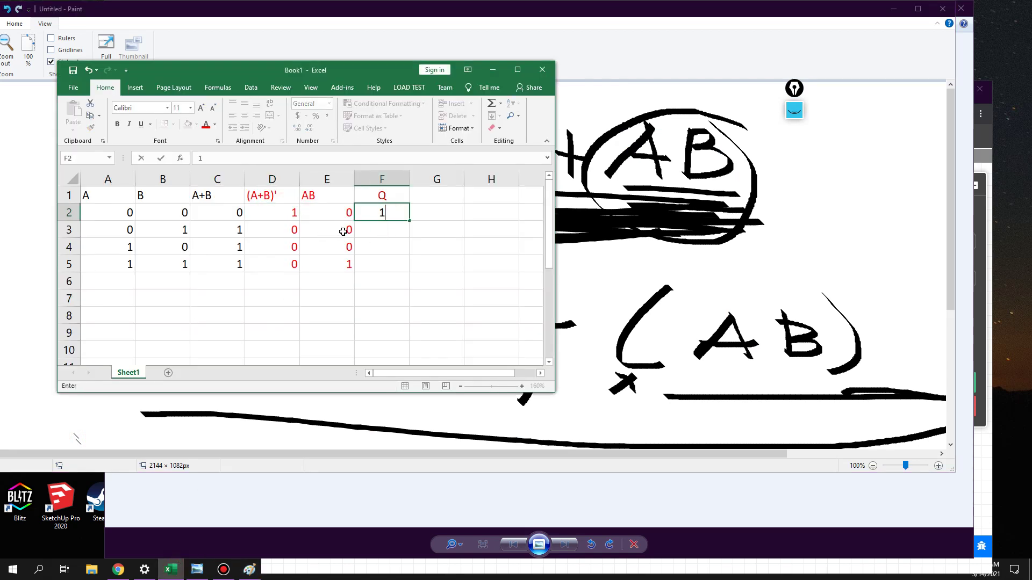
left_click(376, 232)
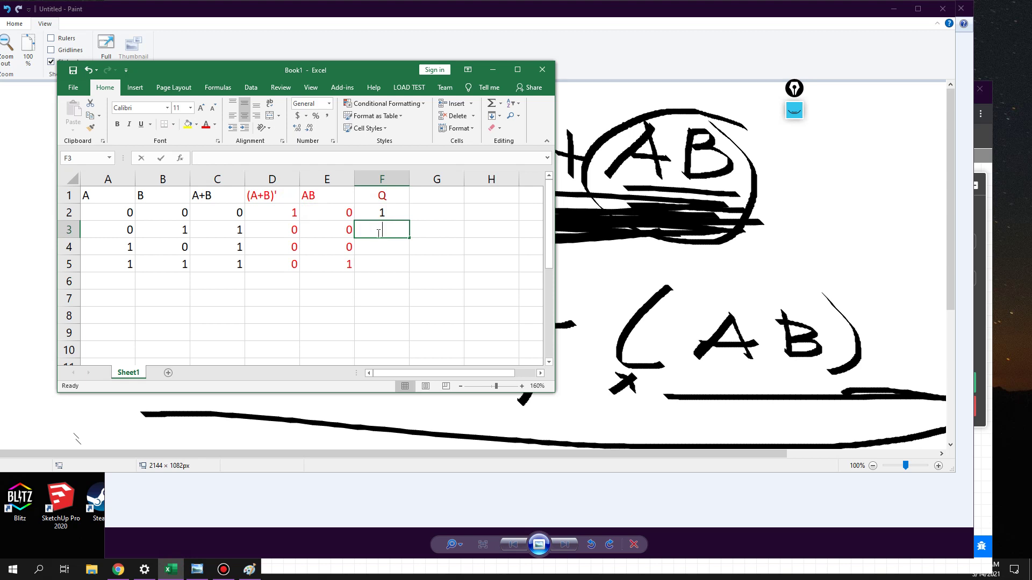
type("0")
left_click(380, 248)
type("0")
left_click(383, 264)
type("1")
left_click(389, 300)
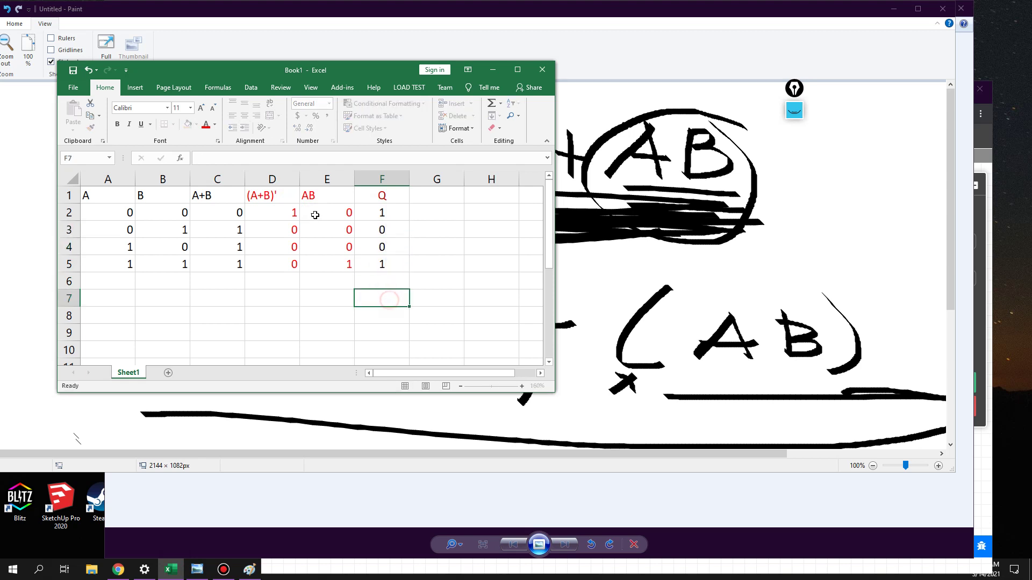
- Review the (A+B)' and AB columns in D1:E5 against the Q values in F2:F5
left_click_drag(267, 196, 339, 259)
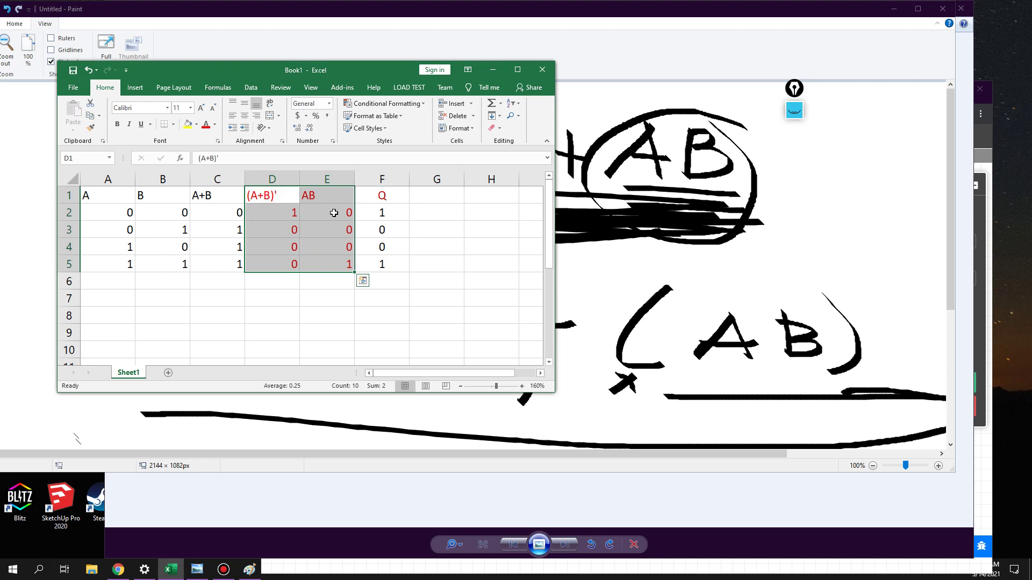
left_click(381, 220)
left_click_drag(381, 220, 385, 269)
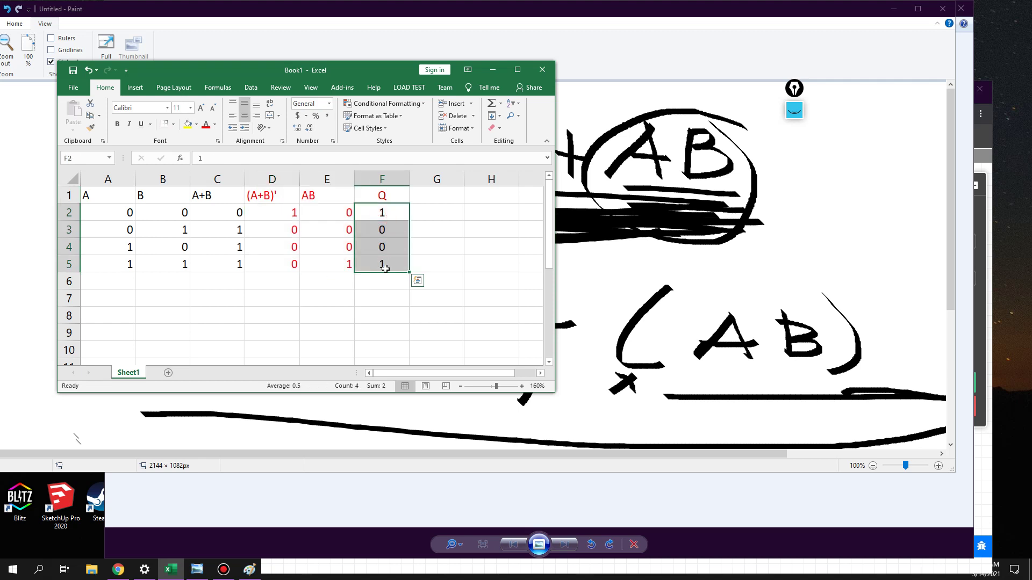
- Bring CircuitVerse and Excel forward and arrange their windows so the circuit sits directly above the truth table
left_click(709, 544)
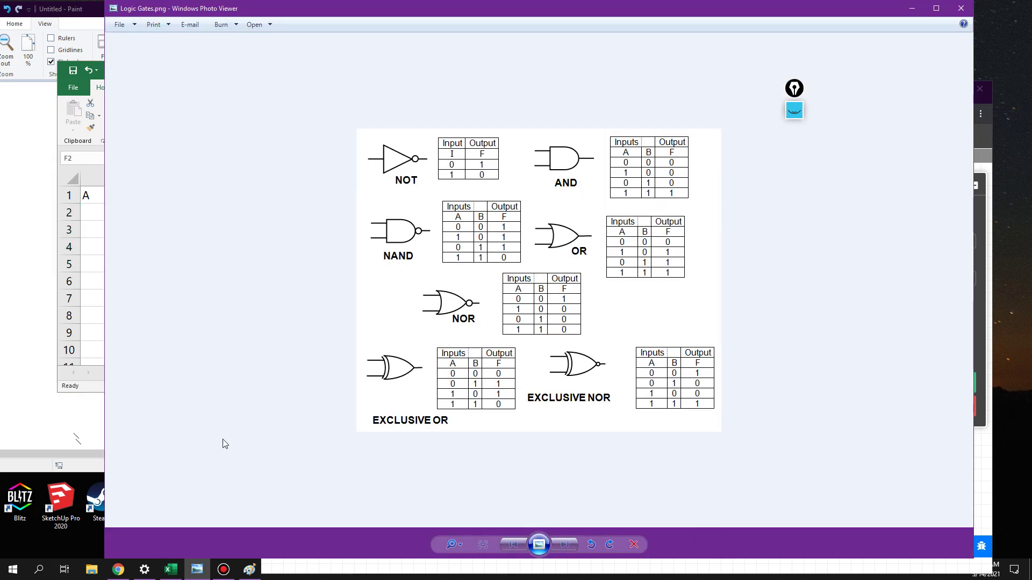
left_click(117, 570)
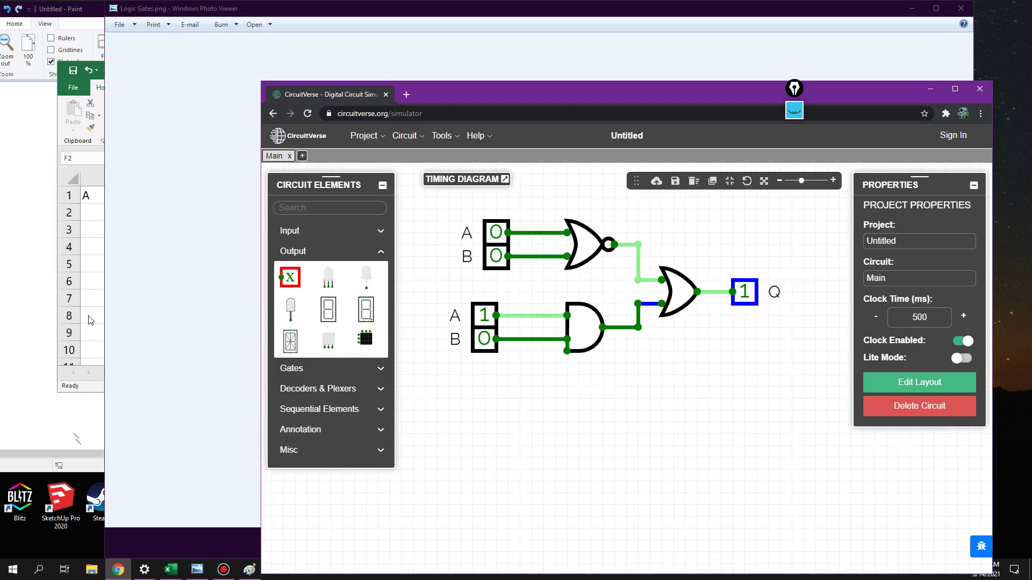
left_click(80, 264)
left_click_drag(355, 70, 611, 338)
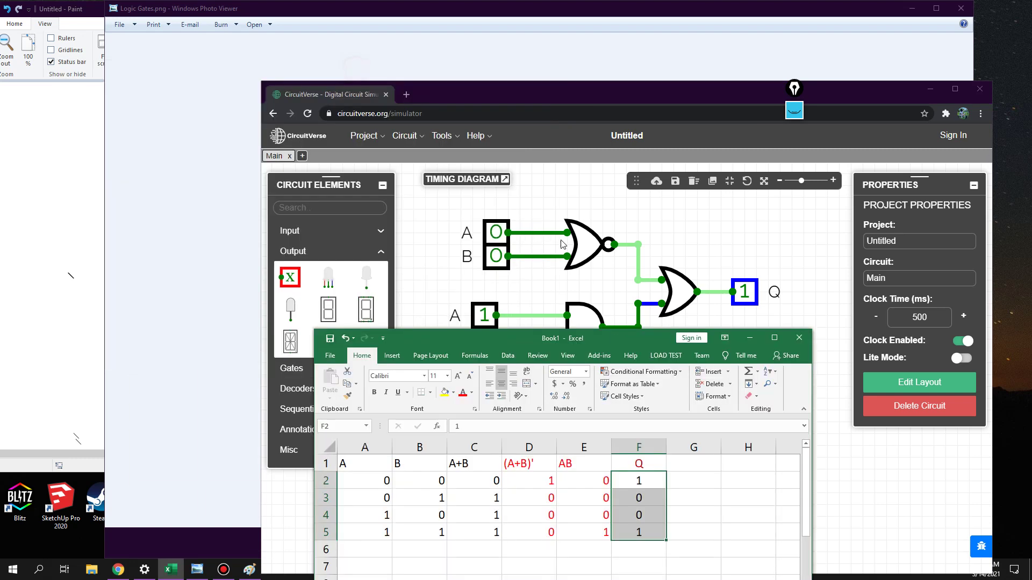
left_click_drag(622, 100, 553, 50)
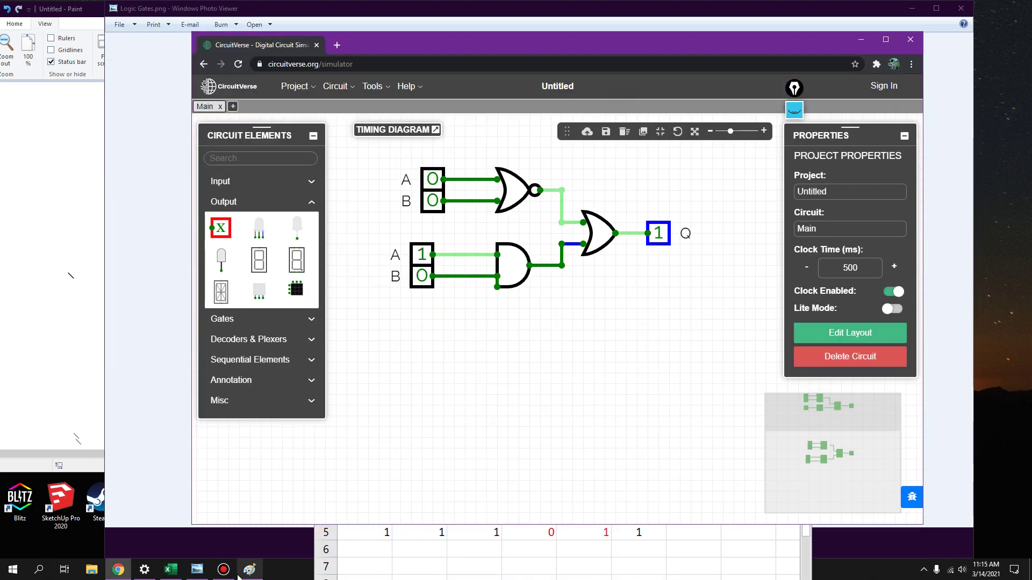
left_click(178, 568)
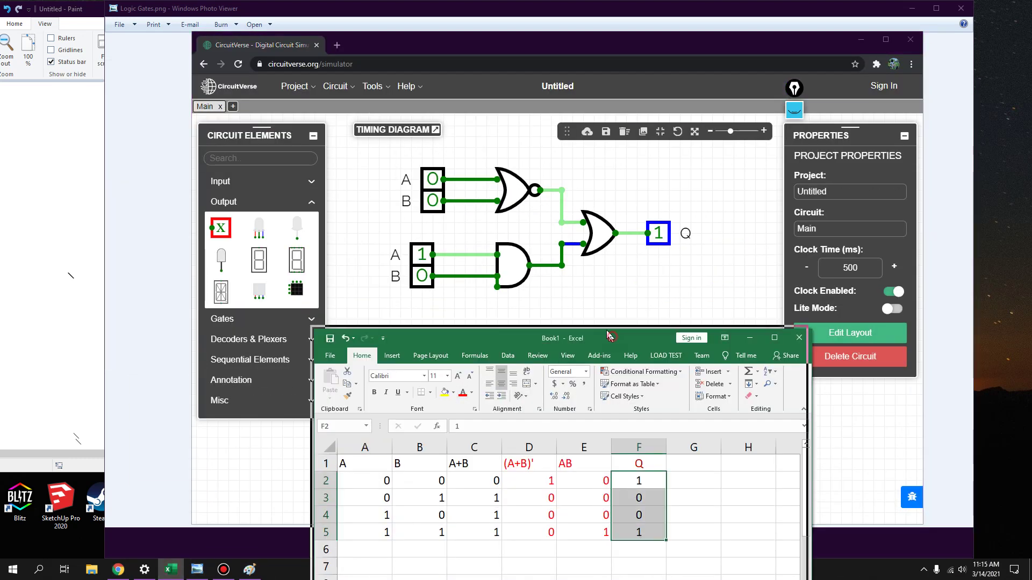
left_click_drag(565, 339, 556, 327)
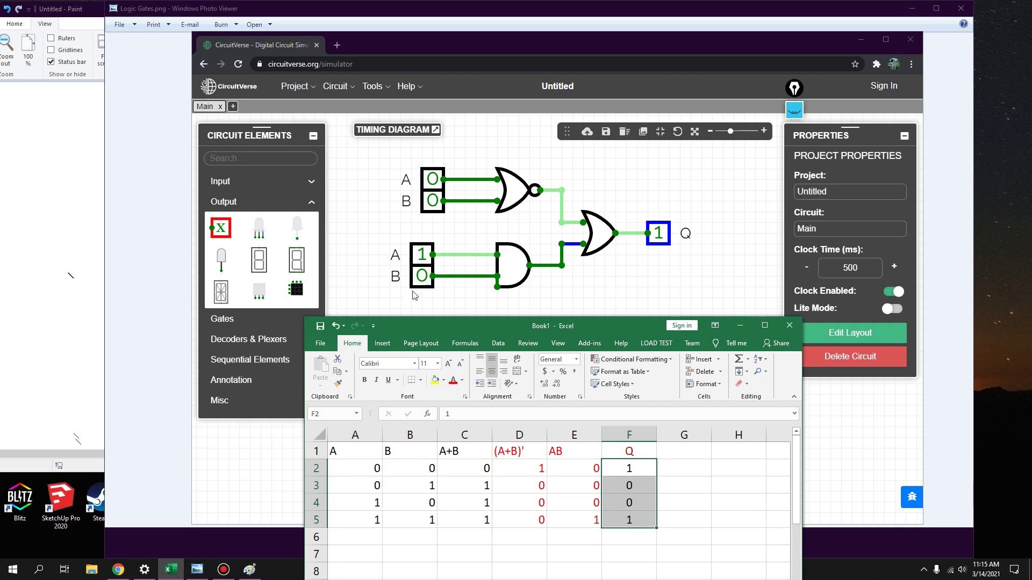
- Set the AND gate's input A to 0 in CircuitVerse, then colour the Q value in Excel cell F2 red
left_click(421, 254)
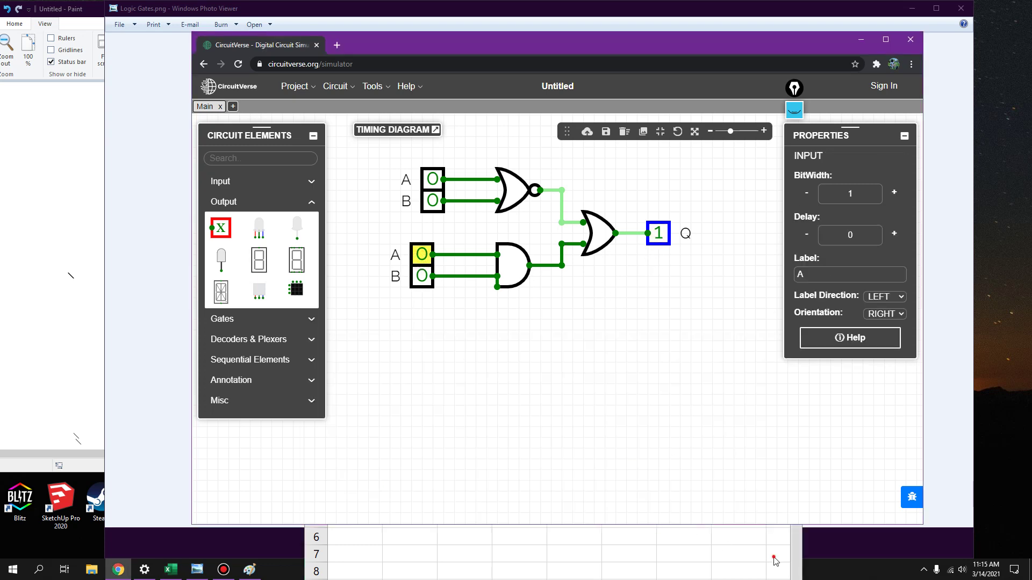
left_click(774, 561)
left_click(630, 464)
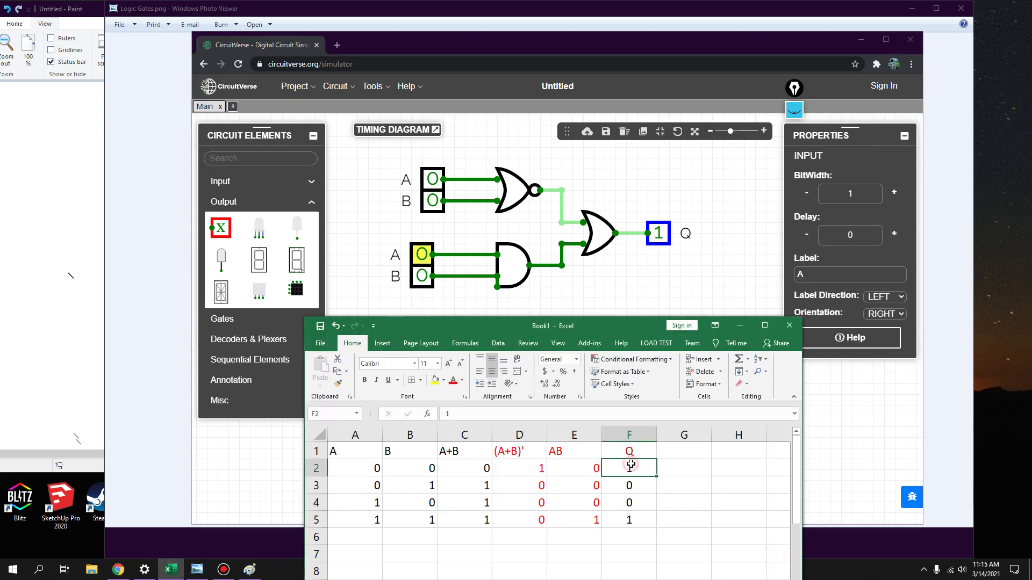
left_click(455, 382)
- Test row 3 by setting both B inputs in CircuitVerse to 1, then colour the Q value in Excel cell F3 red
left_click(421, 485)
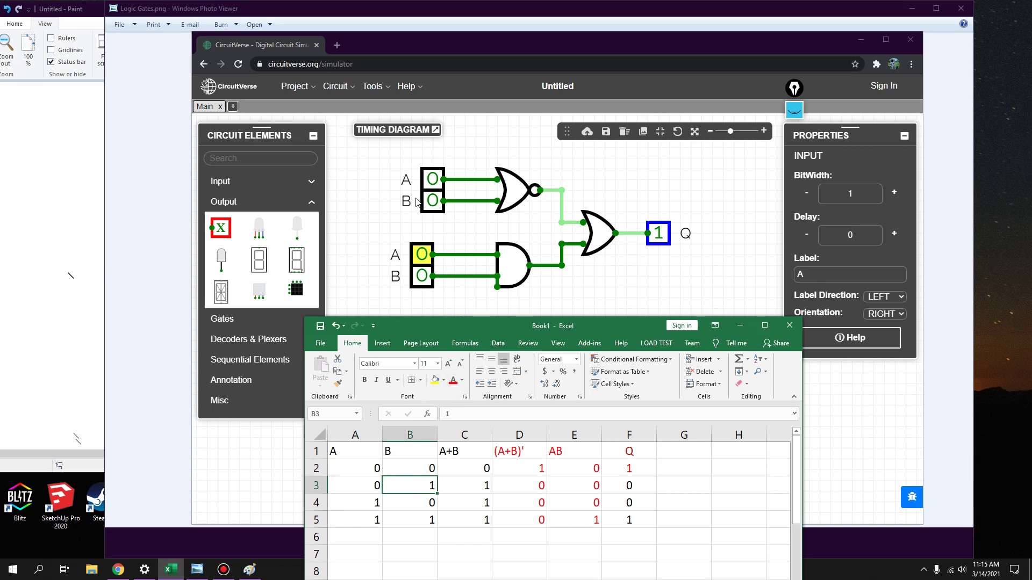
left_click(434, 201)
left_click(422, 275)
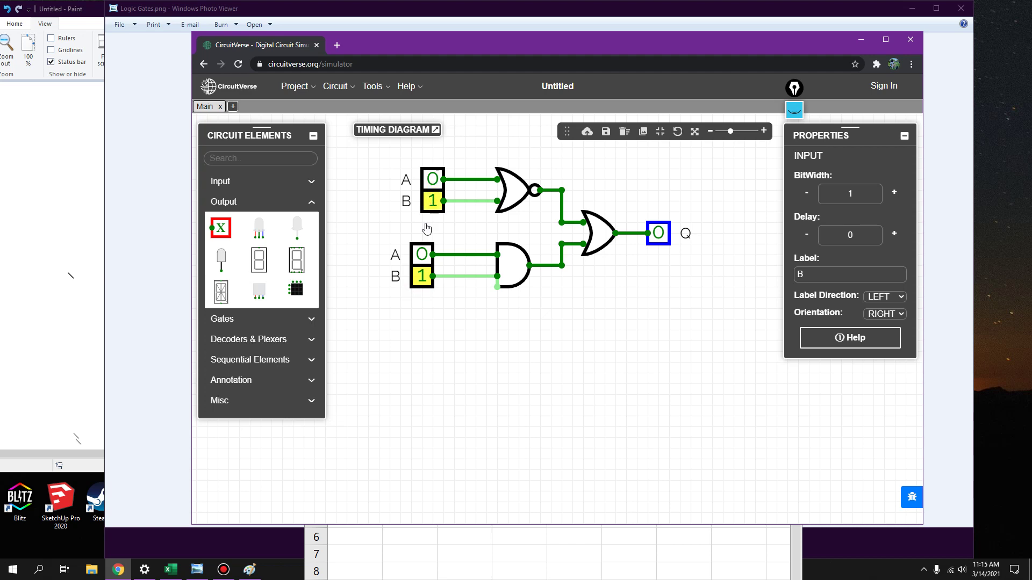
left_click(624, 563)
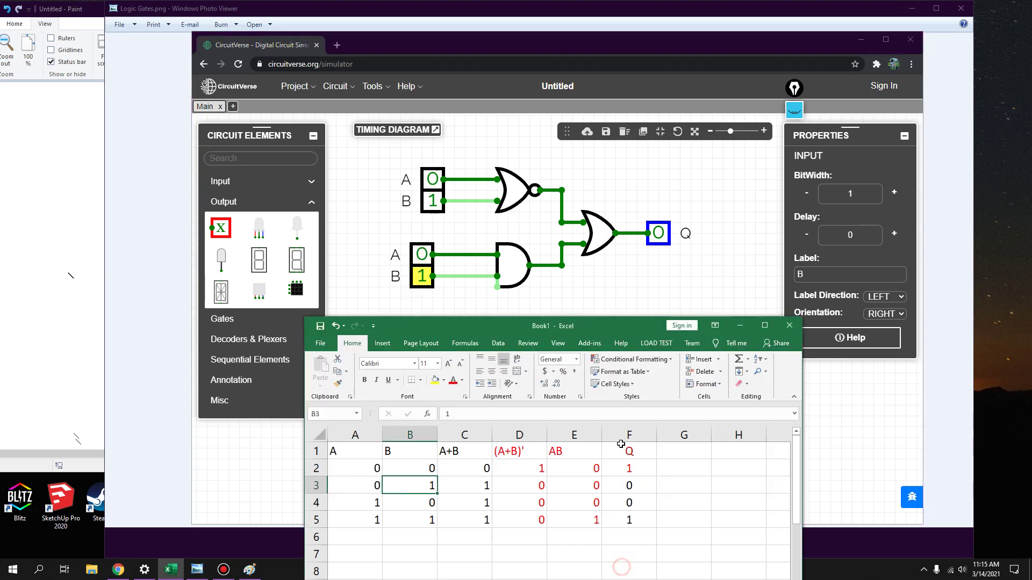
left_click(632, 483)
left_click(660, 237)
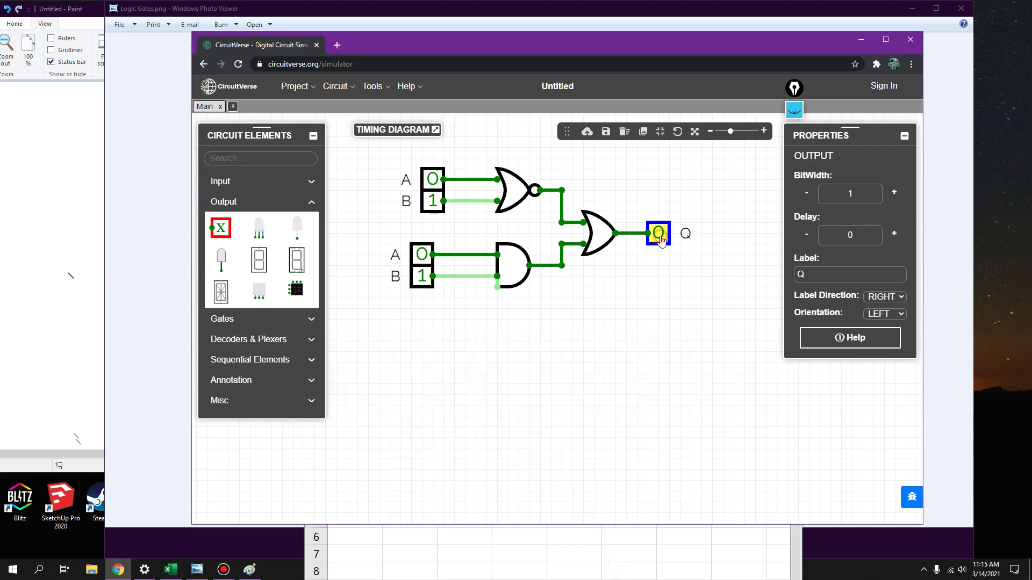
left_click(685, 537)
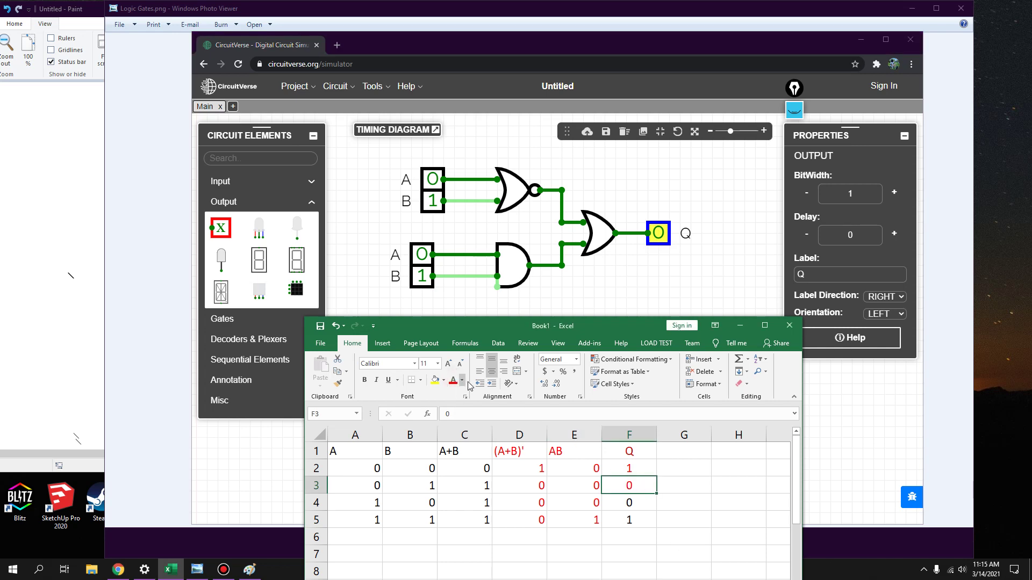
- Check row 4 of the truth table and set both A inputs to 1 and both B inputs to 0 in CircuitVerse
left_click(367, 508)
left_click(426, 505)
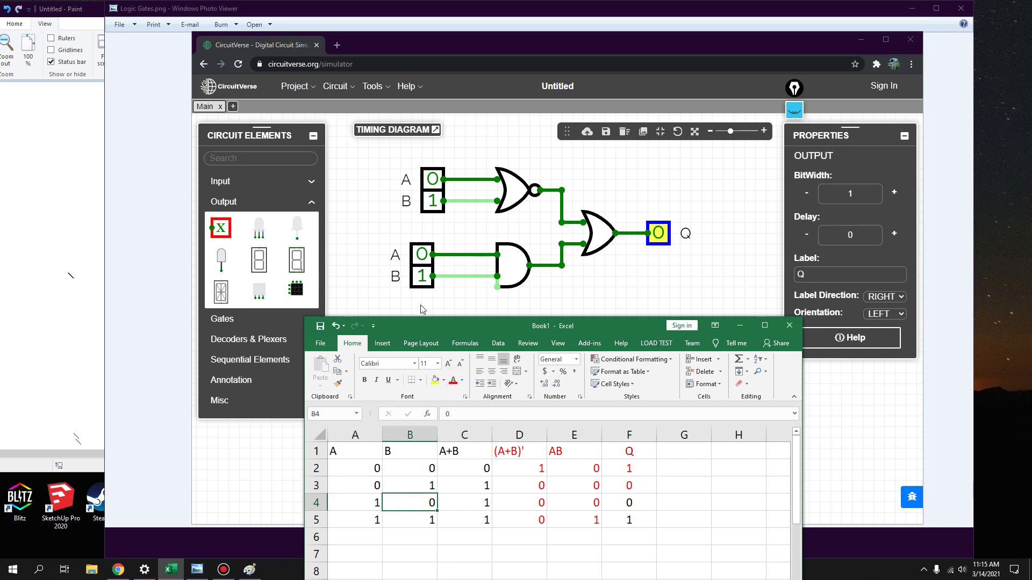
left_click(439, 200)
left_click(432, 180)
left_click(422, 254)
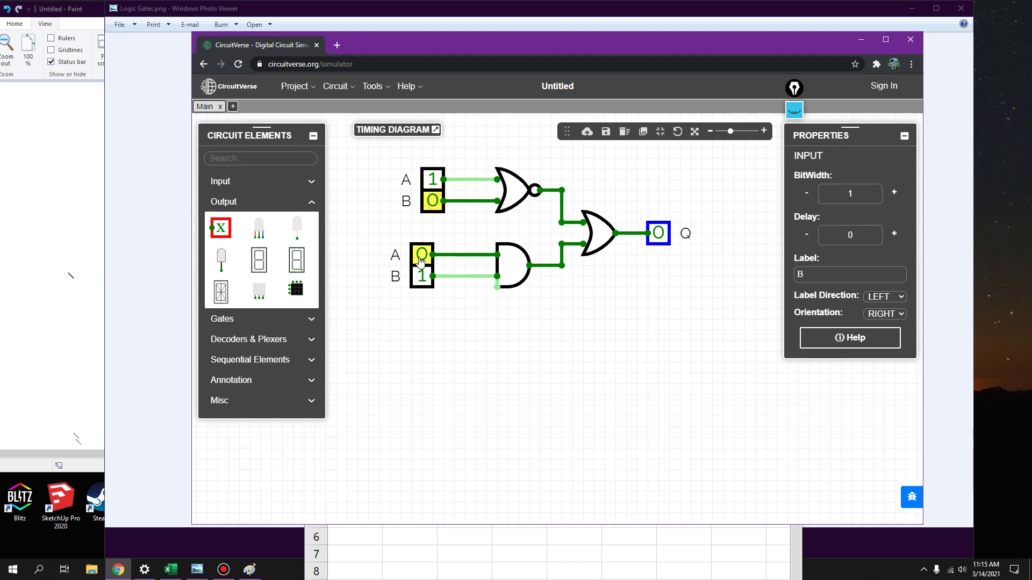
left_click(419, 279)
- Switch to Excel, compare the A and B values in row 4 with the circuit, and colour the Q value in F4 red
key("alt+Tab")
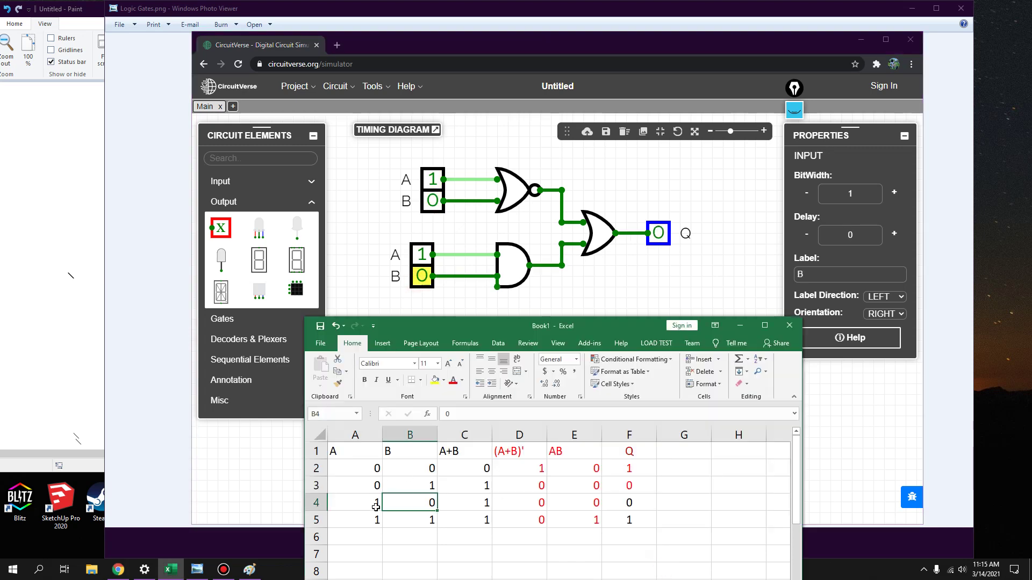
left_click(375, 507)
left_click(407, 502)
left_click(625, 506)
left_click(452, 380)
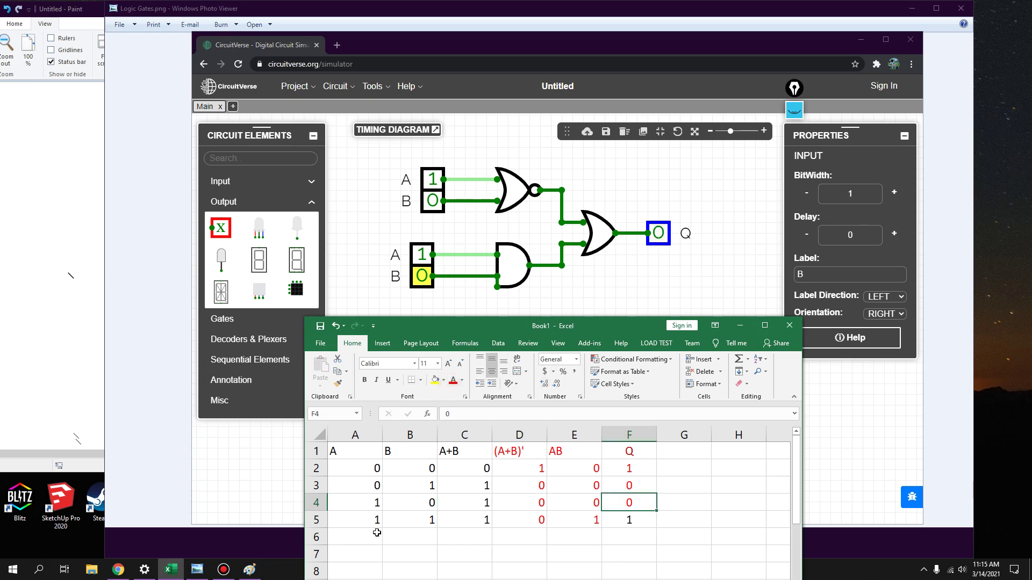
- Check row 5 of the truth table, then set both B inputs to 1 in CircuitVerse and inspect output Q
left_click(377, 519)
left_click(426, 520)
left_click(421, 276)
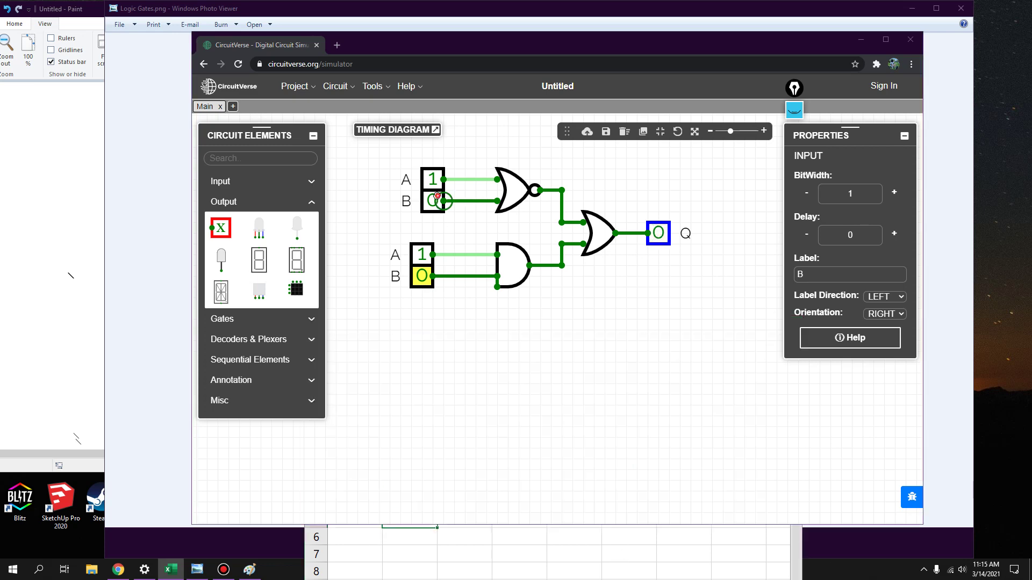
left_click(421, 275)
left_click(664, 238)
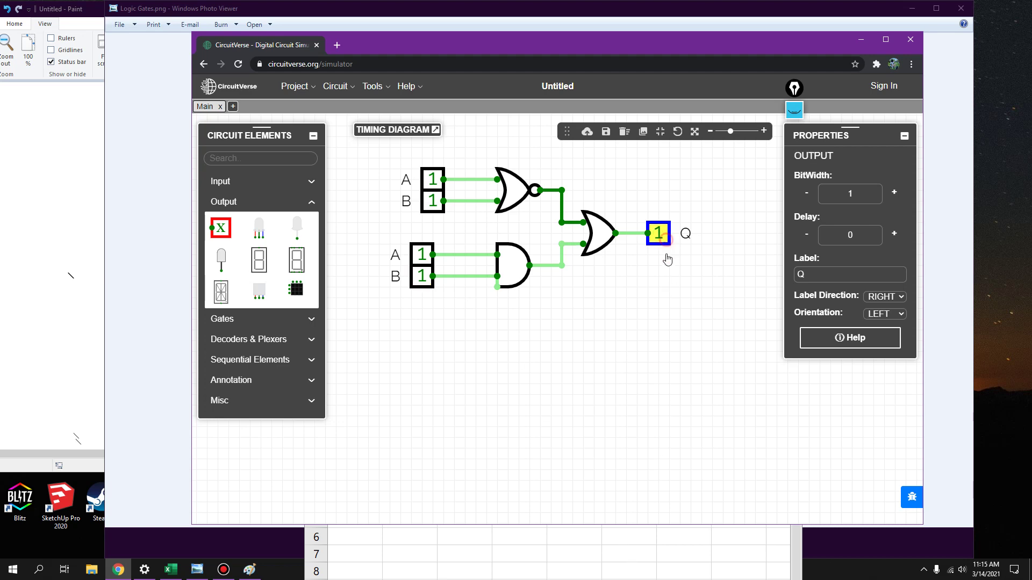
- Switch to Excel, colour the Q value in F5 red, and move the truth table window up over the circuit
left_click(651, 524)
left_click(628, 520)
type("1")
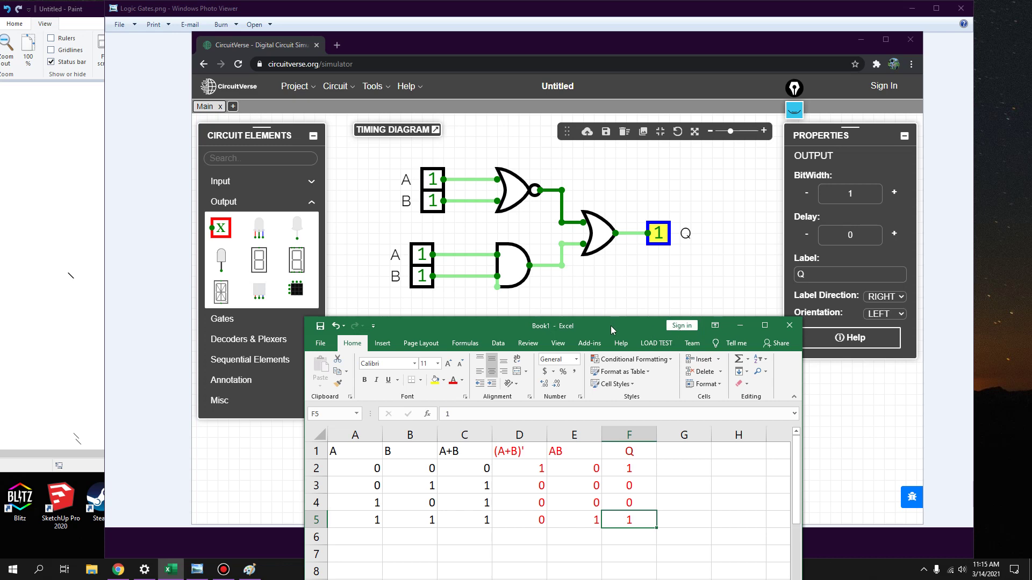
left_click_drag(512, 236, 415, 221)
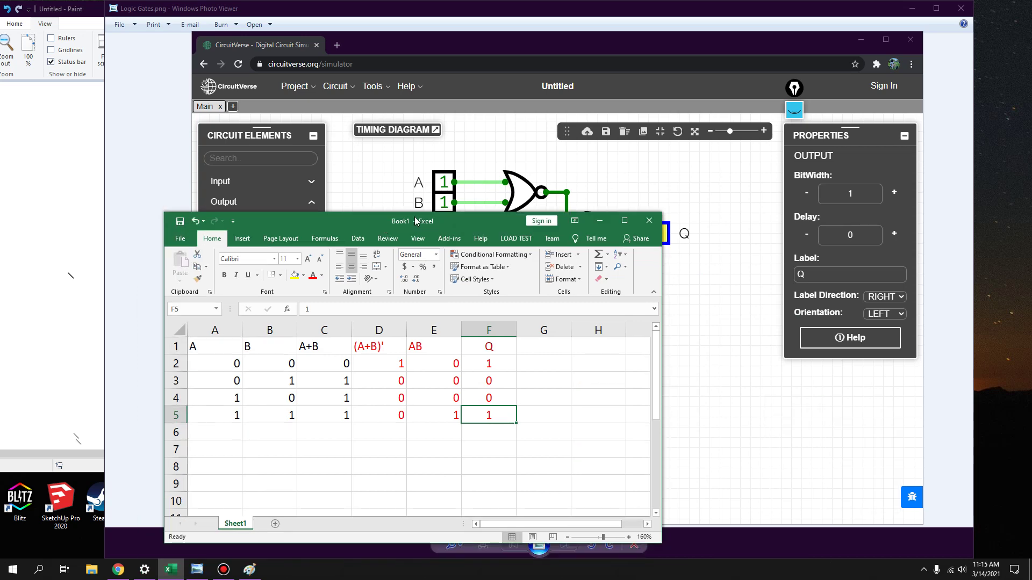